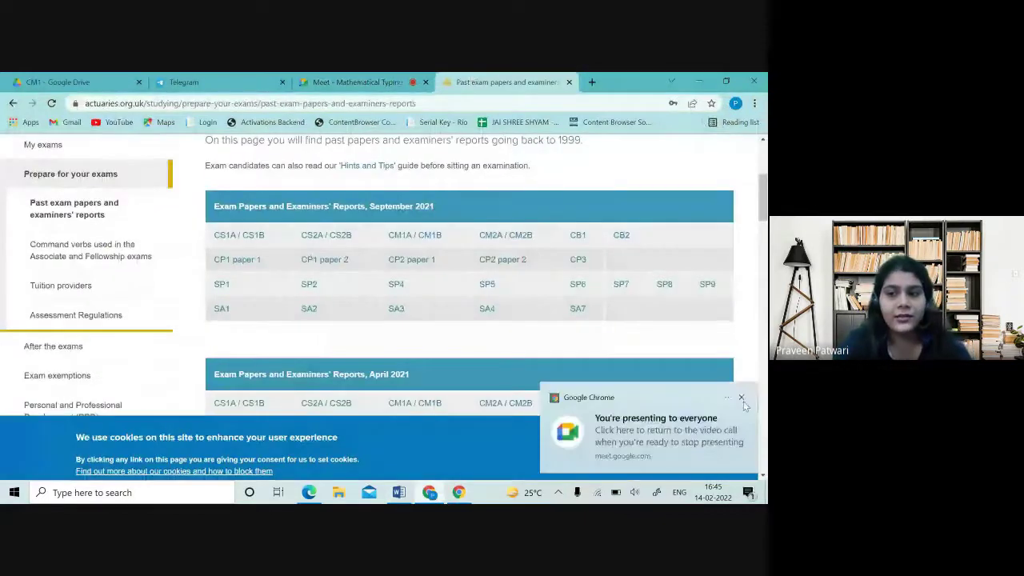
- Copy the web address of the past exam papers page and send it to everyone in the Meet call's chat
{"action": "left_click", "coordinate": [741, 398]}
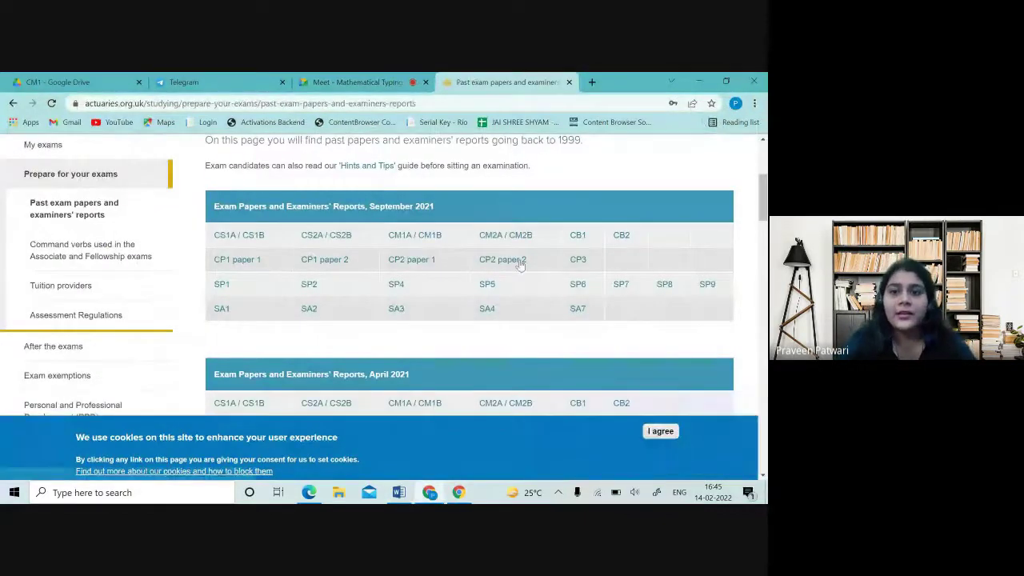
{"action": "scroll", "coordinate": [446, 331], "scroll_direction": "down", "scroll_amount": 5}
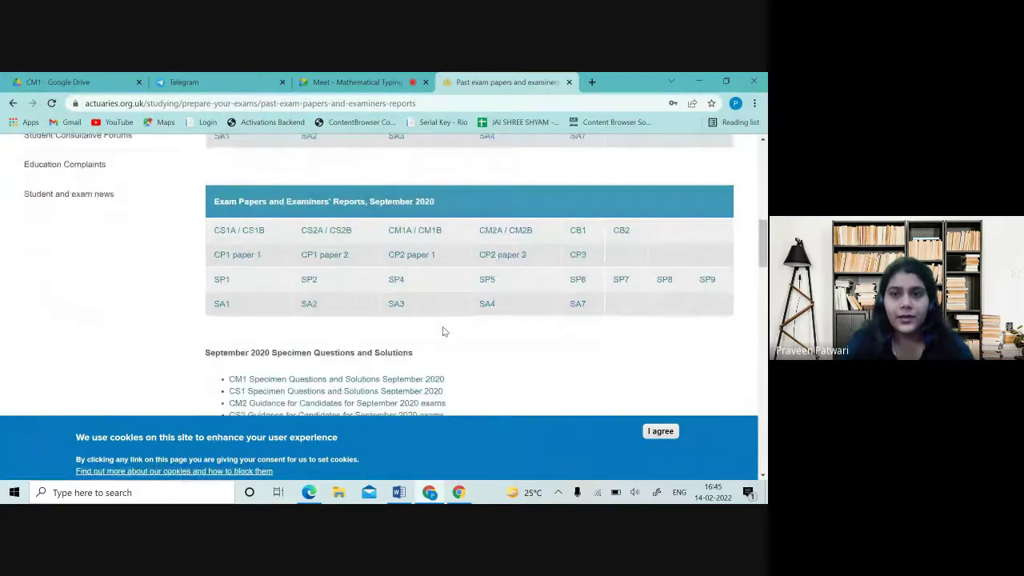
{"action": "scroll", "coordinate": [446, 331], "scroll_direction": "down", "scroll_amount": 1}
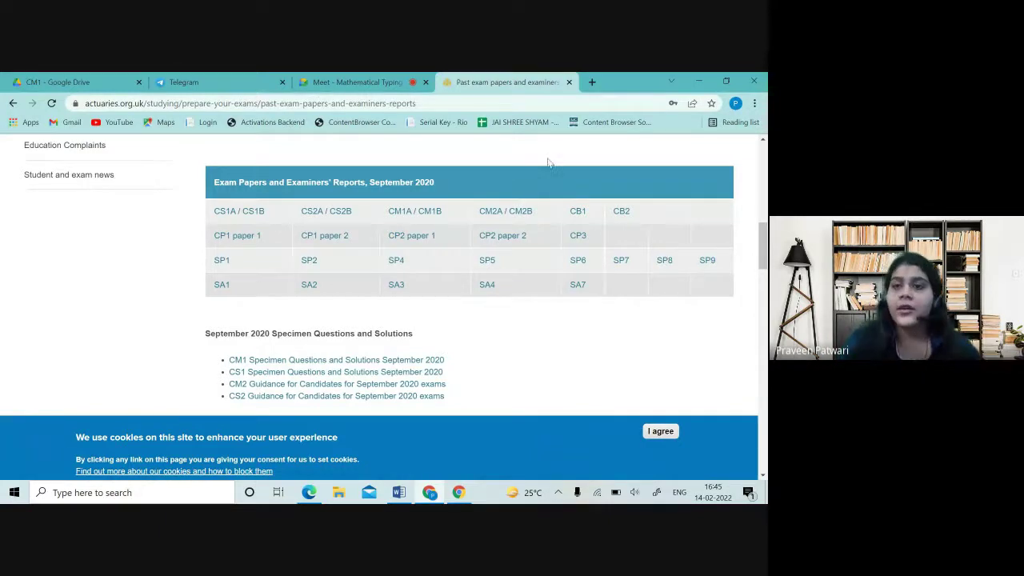
{"action": "left_click", "coordinate": [425, 107]}
{"action": "key", "text": "ctrl+c"}
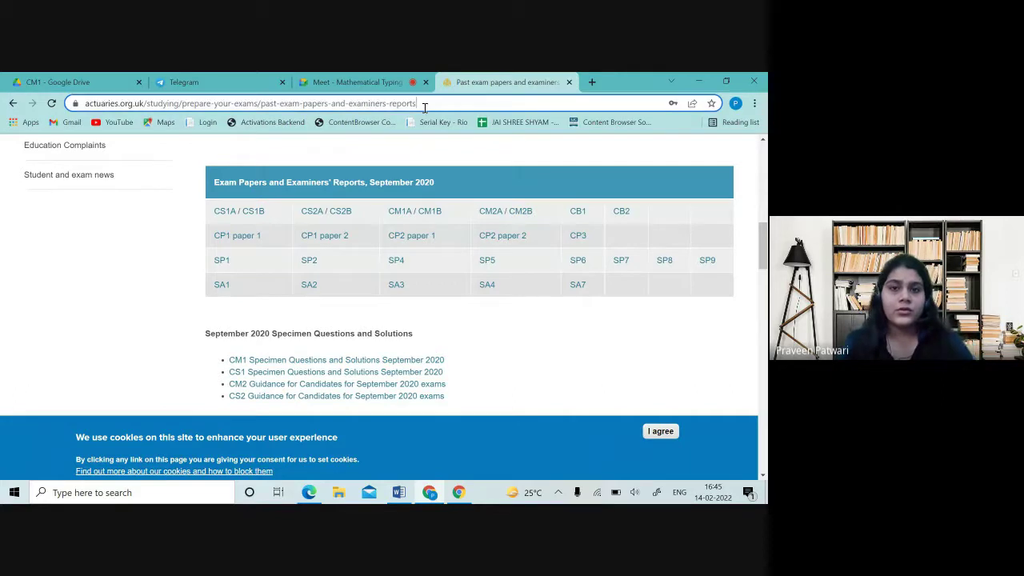
{"action": "left_click", "coordinate": [365, 80]}
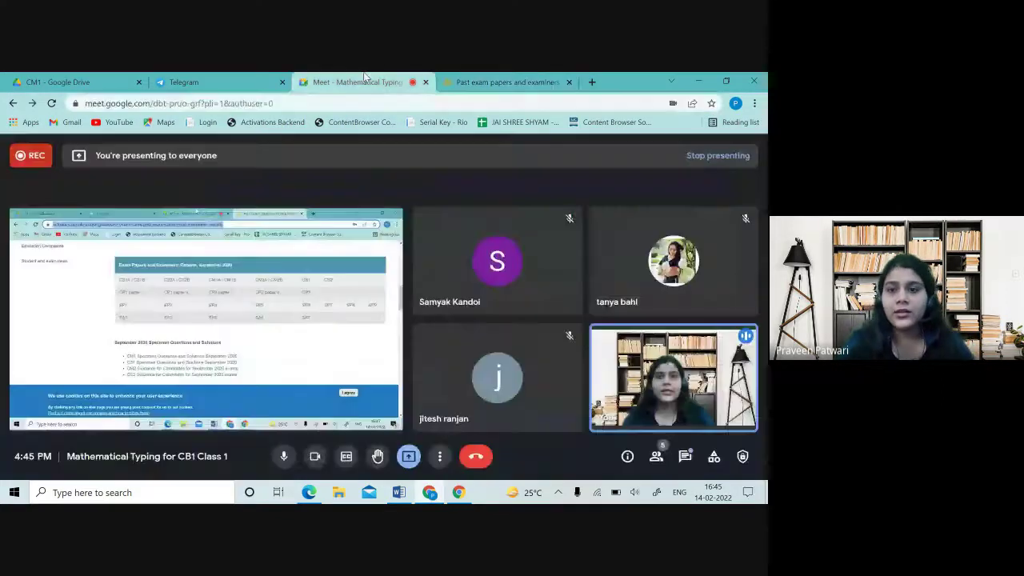
{"action": "left_click", "coordinate": [685, 456]}
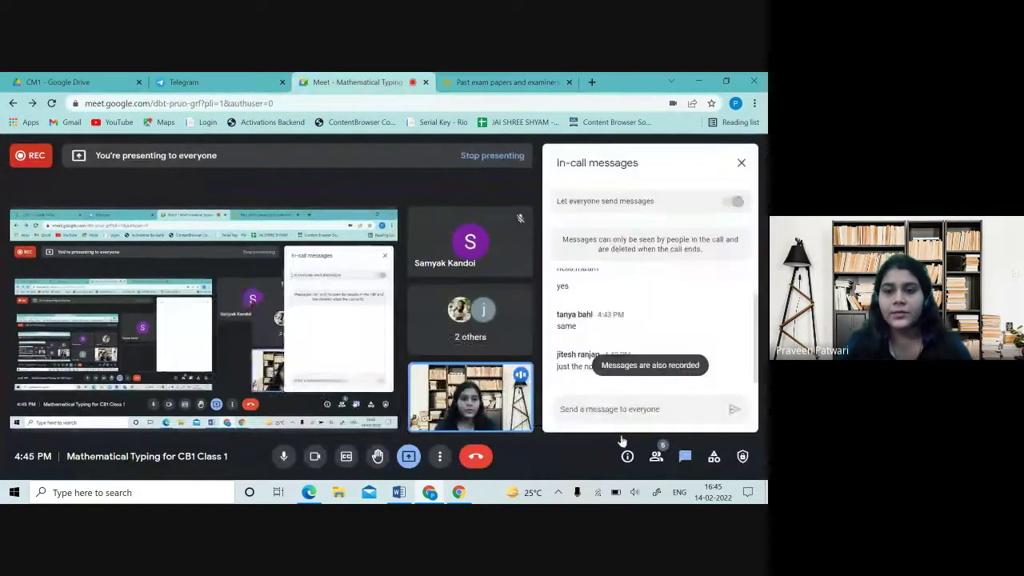
{"action": "key", "text": "ctrl+v"}
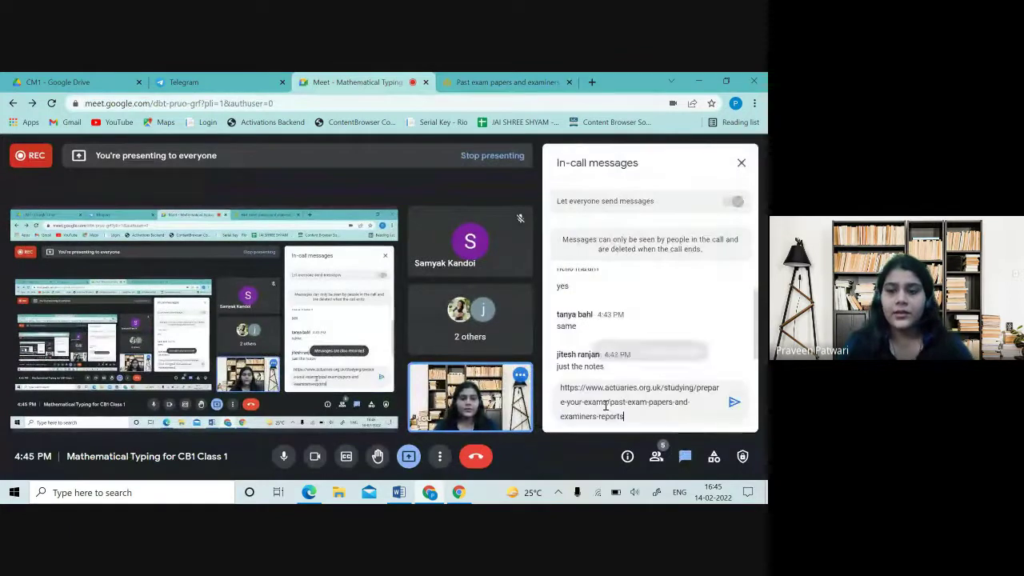
{"action": "key", "text": "Return"}
- Return to the past exam papers page and download the September 2020 CB1 archive, IandF_SubjCB1_09_2020, into Downloads
{"action": "left_click", "coordinate": [507, 82]}
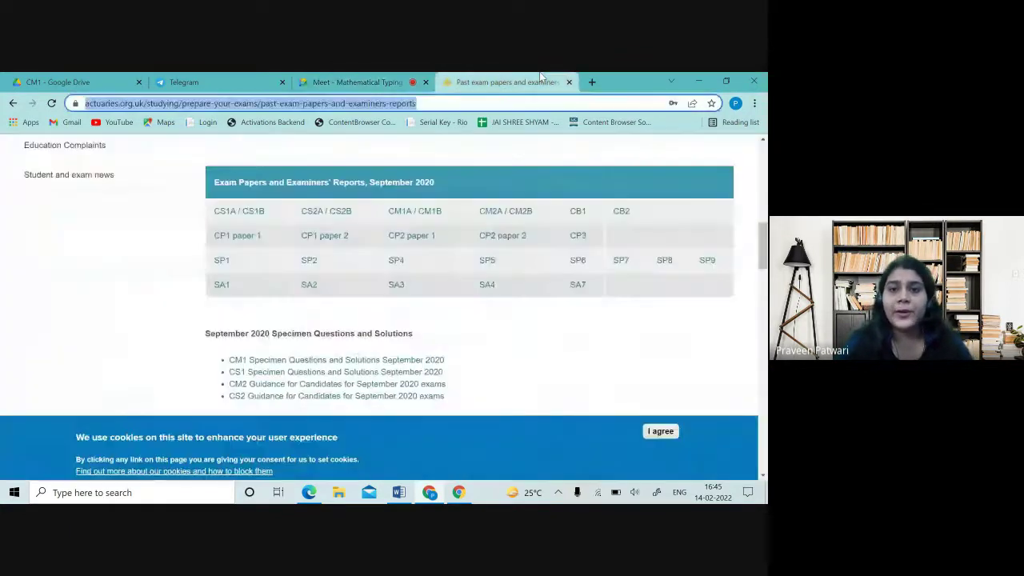
{"action": "left_click", "coordinate": [502, 331]}
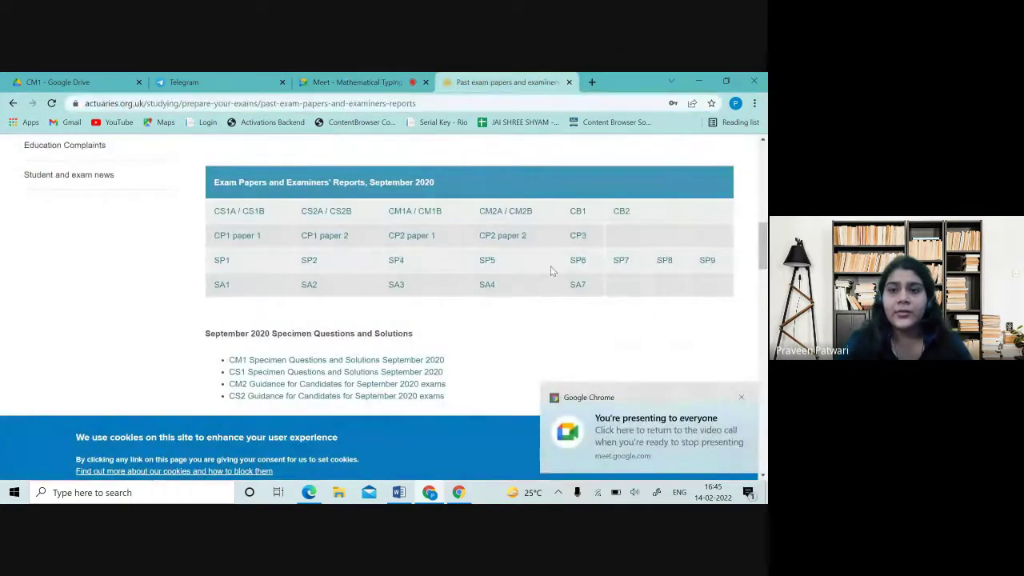
{"action": "left_click", "coordinate": [577, 212]}
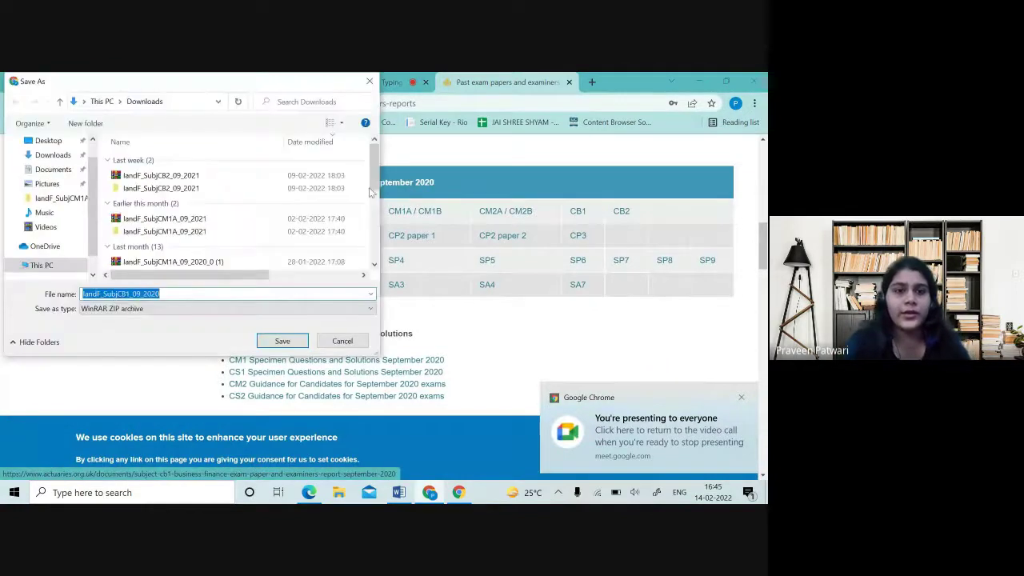
{"action": "left_click", "coordinate": [289, 342]}
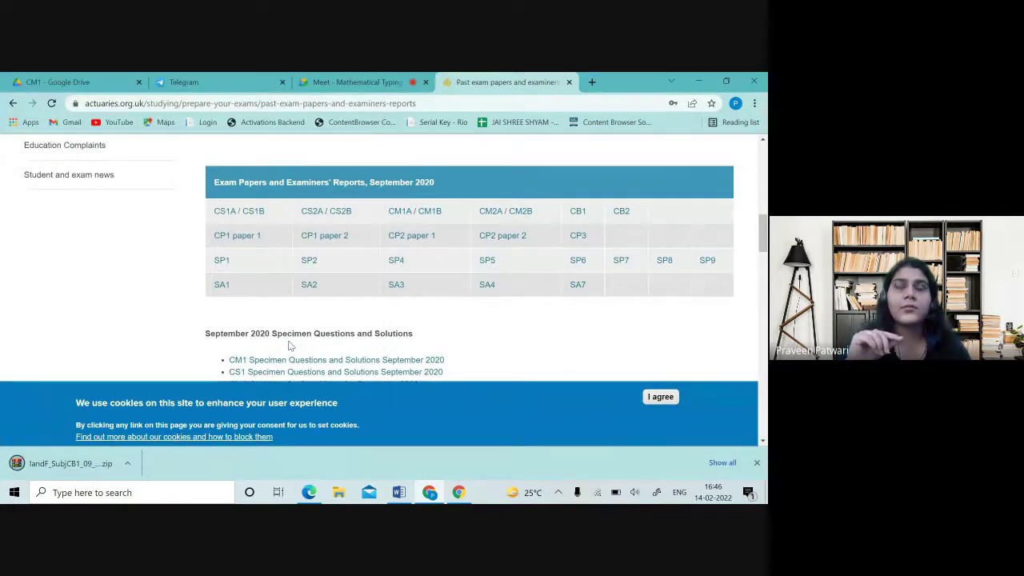
- Extract the IandF_SubjCB1_09_2020 archive in the Downloads folder into a folder of the same name
{"action": "left_click", "coordinate": [340, 493]}
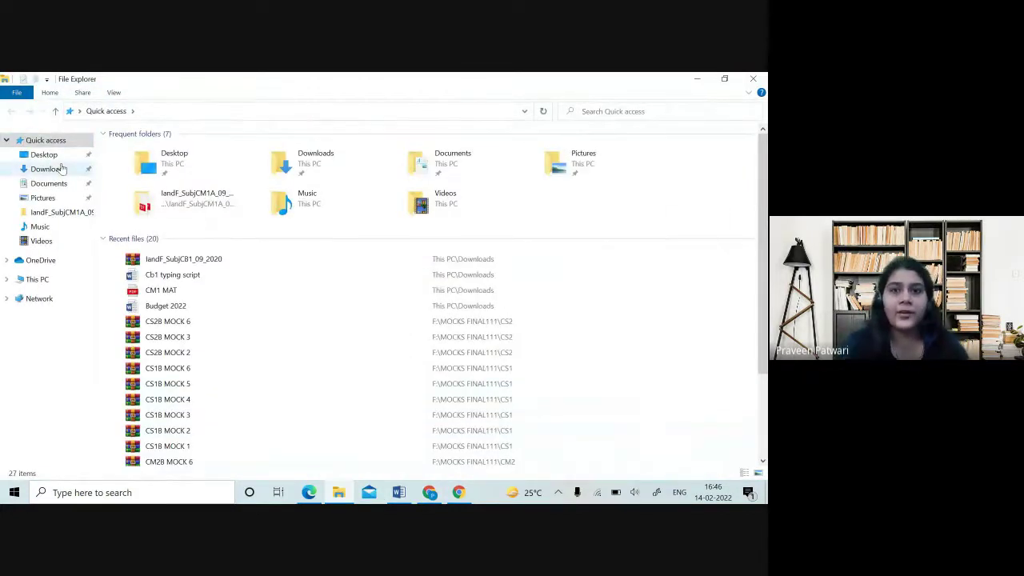
{"action": "left_click", "coordinate": [62, 169]}
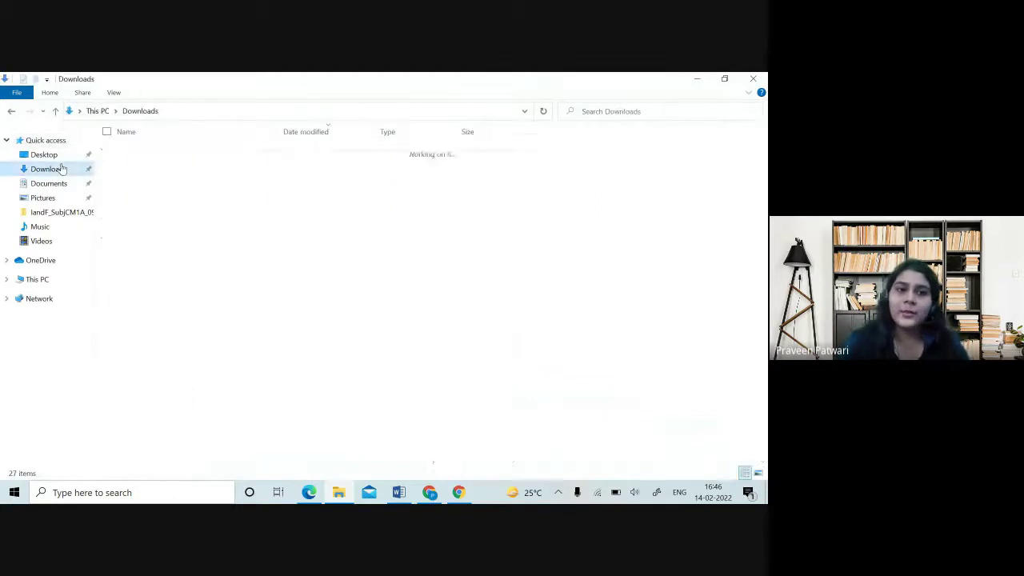
{"action": "left_click", "coordinate": [190, 170]}
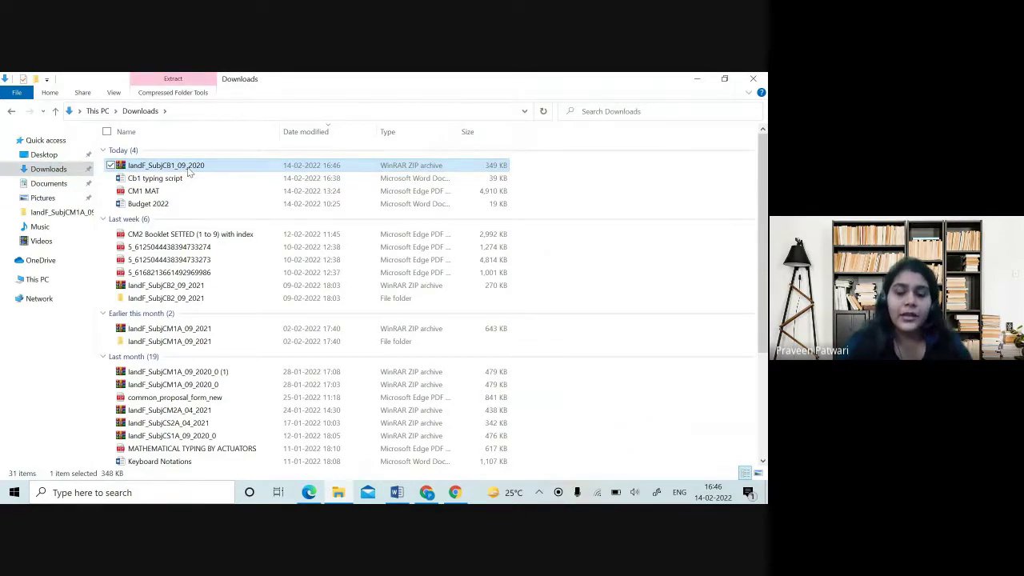
{"action": "right_click", "coordinate": [190, 171]}
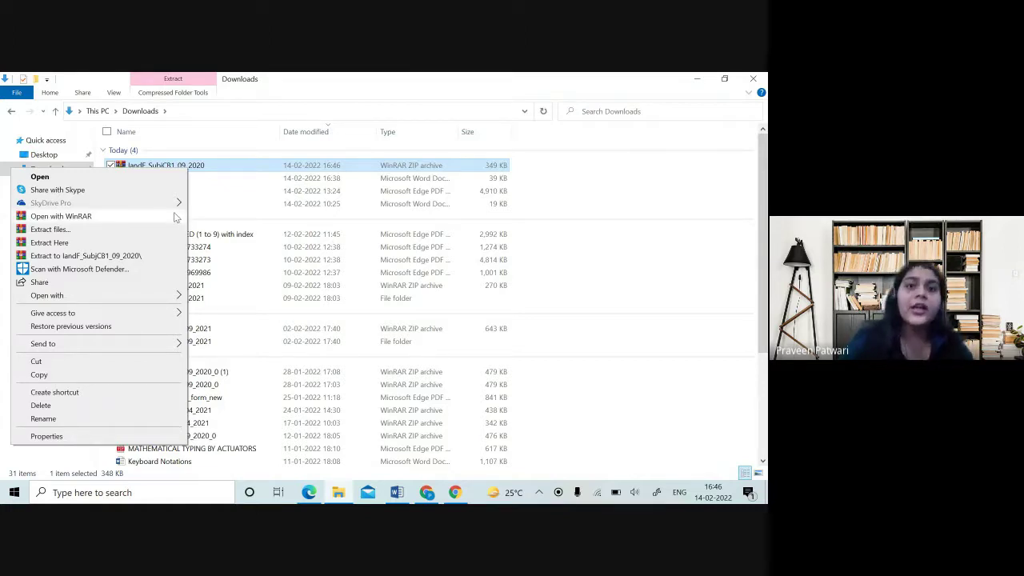
{"action": "left_click", "coordinate": [89, 255]}
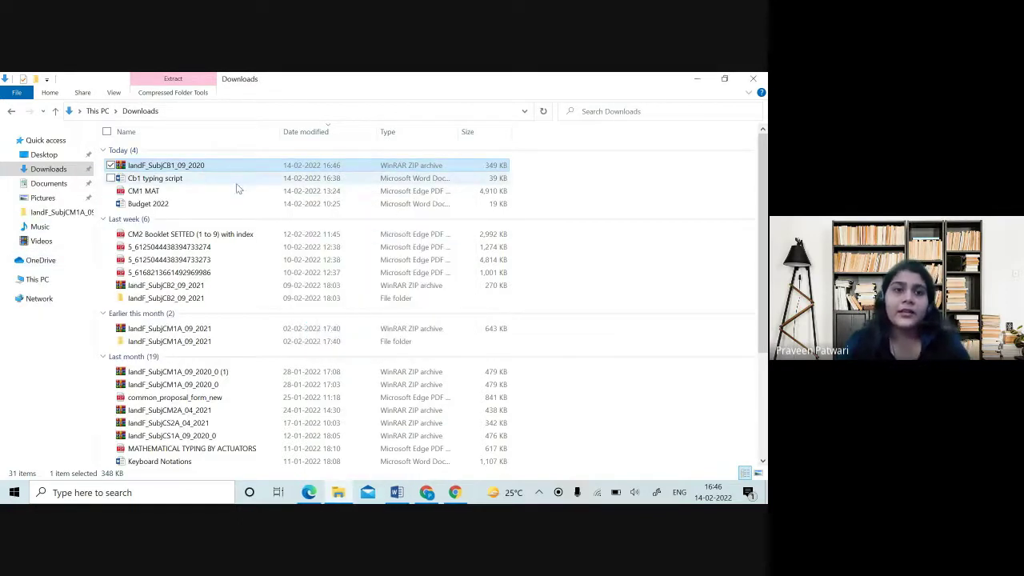
- Open IandF_CB1_202009_ExamPaper from the extracted folder and go to question 1 on page 2
{"action": "double_click", "coordinate": [141, 217]}
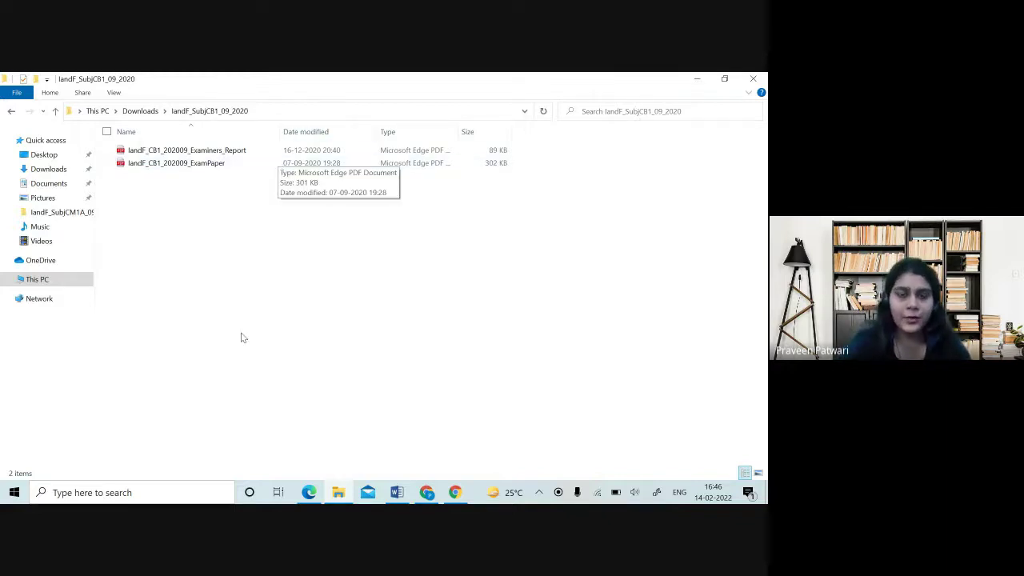
{"action": "double_click", "coordinate": [222, 164]}
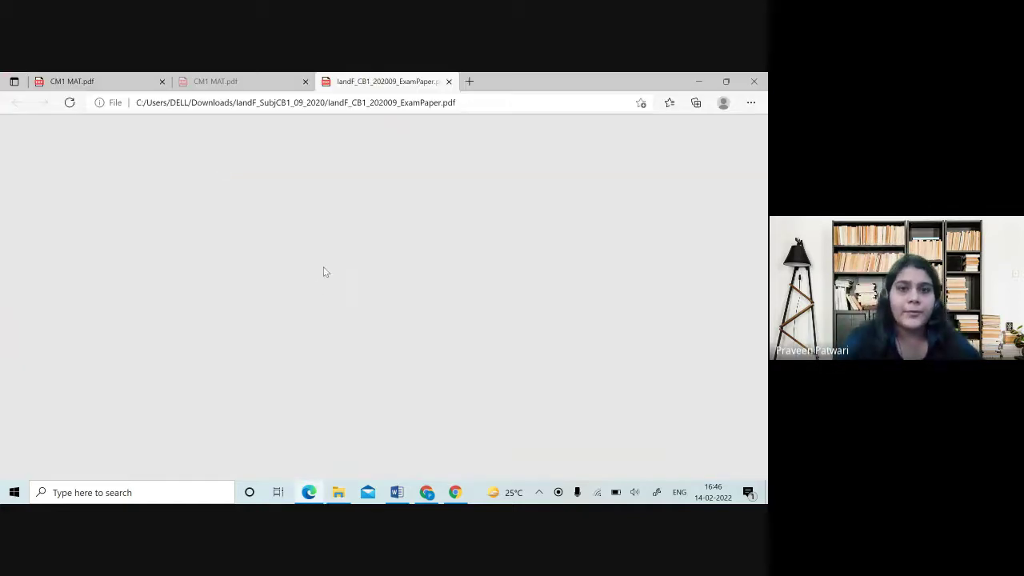
{"action": "scroll", "coordinate": [549, 283], "scroll_direction": "down", "scroll_amount": 8}
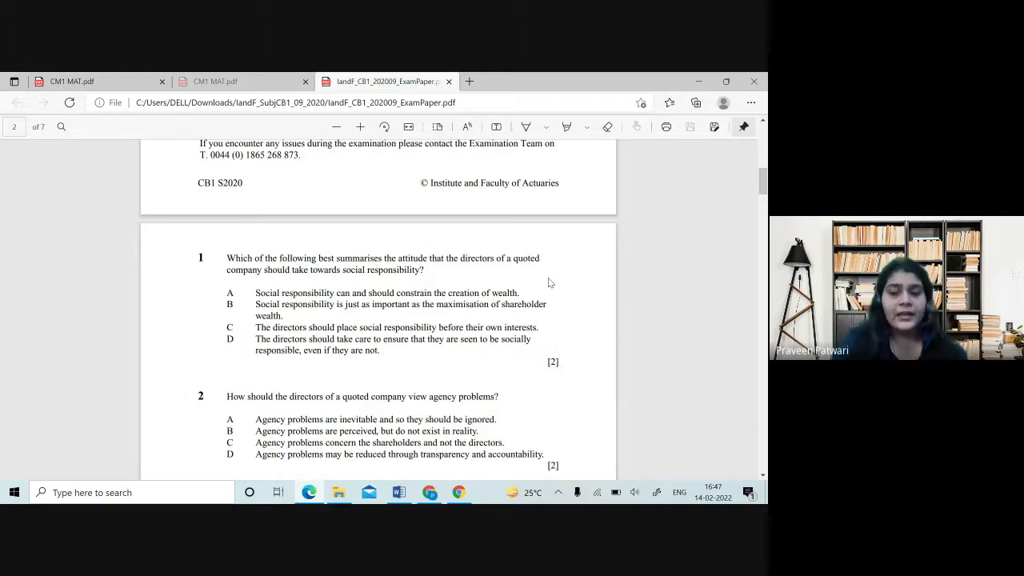
- Arrange the exam paper on the left half of the screen and the Cb1 typing script Word document on the right
{"action": "key", "text": "super+Left"}
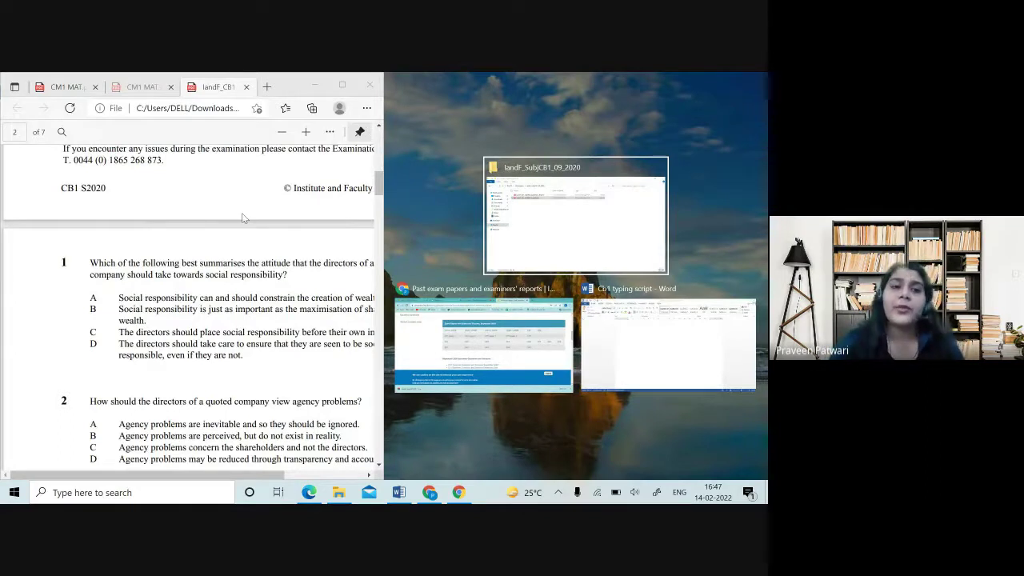
{"action": "scroll", "coordinate": [241, 213], "scroll_direction": "right", "scroll_amount": 3}
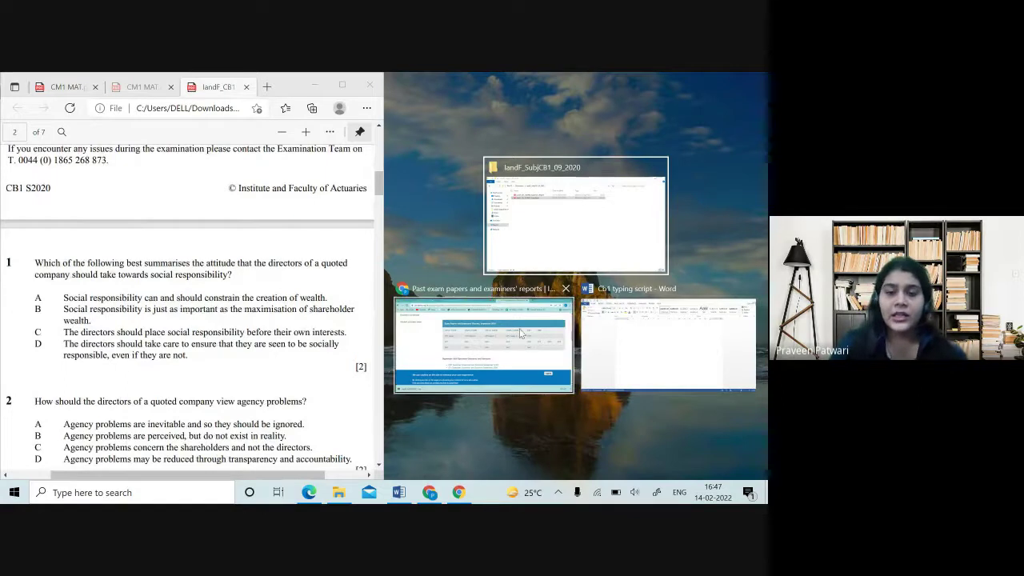
{"action": "left_click", "coordinate": [628, 353]}
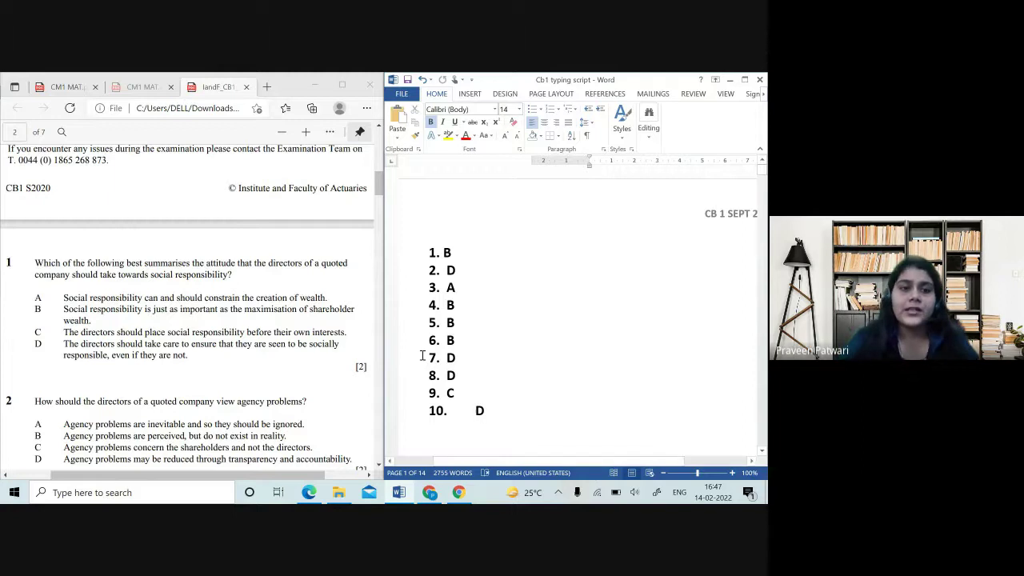
{"action": "scroll", "coordinate": [286, 340], "scroll_direction": "up", "scroll_amount": 3}
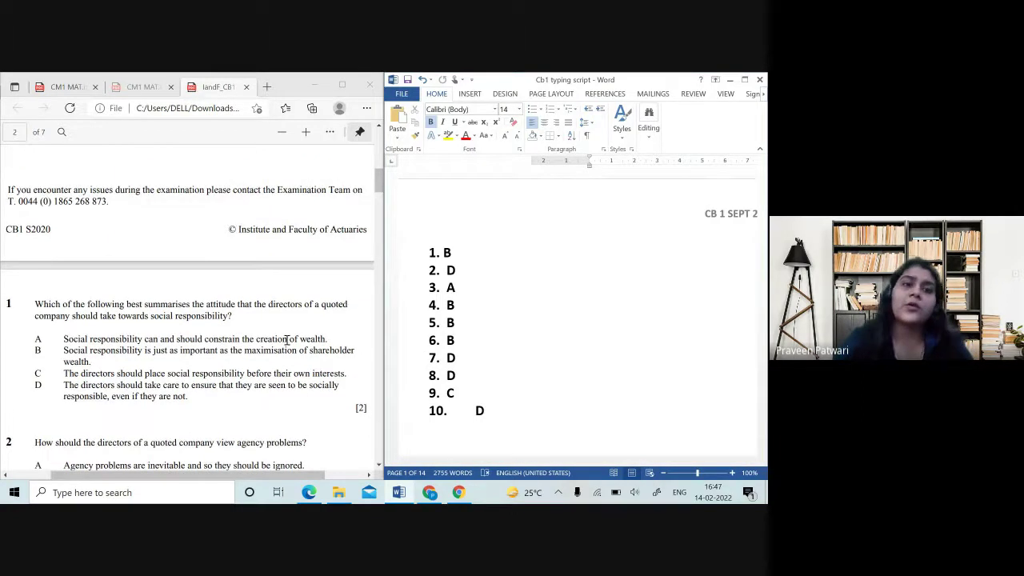
- Switch to the Meet call, turn off the camera and mute the microphone
{"action": "left_click", "coordinate": [439, 498]}
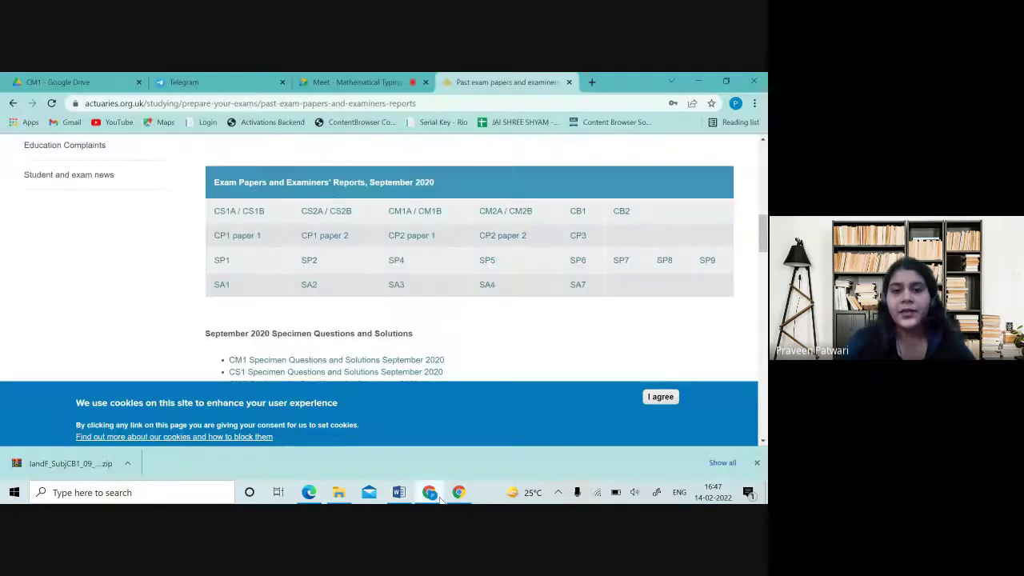
{"action": "left_click", "coordinate": [344, 81]}
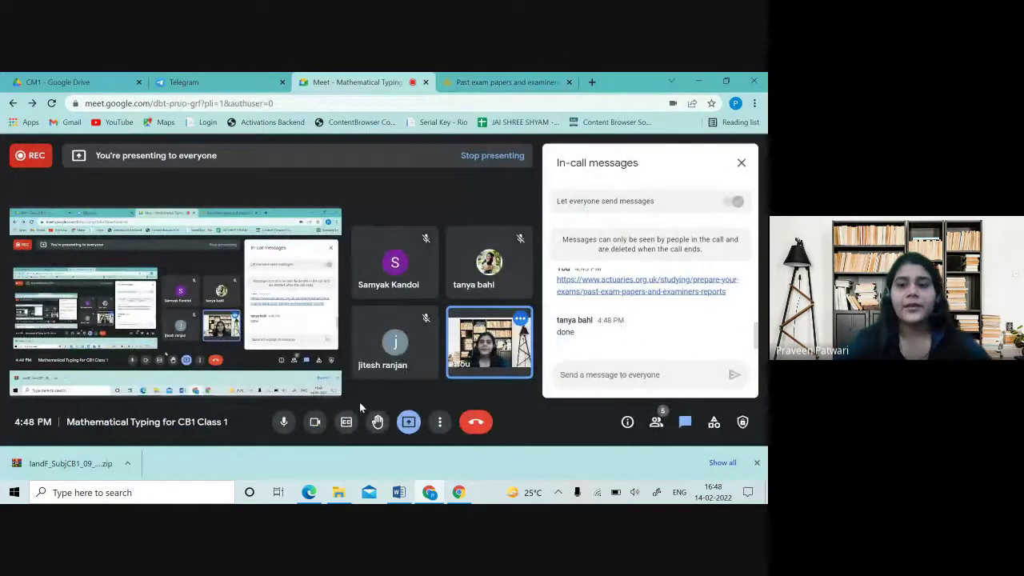
{"action": "left_click", "coordinate": [314, 422]}
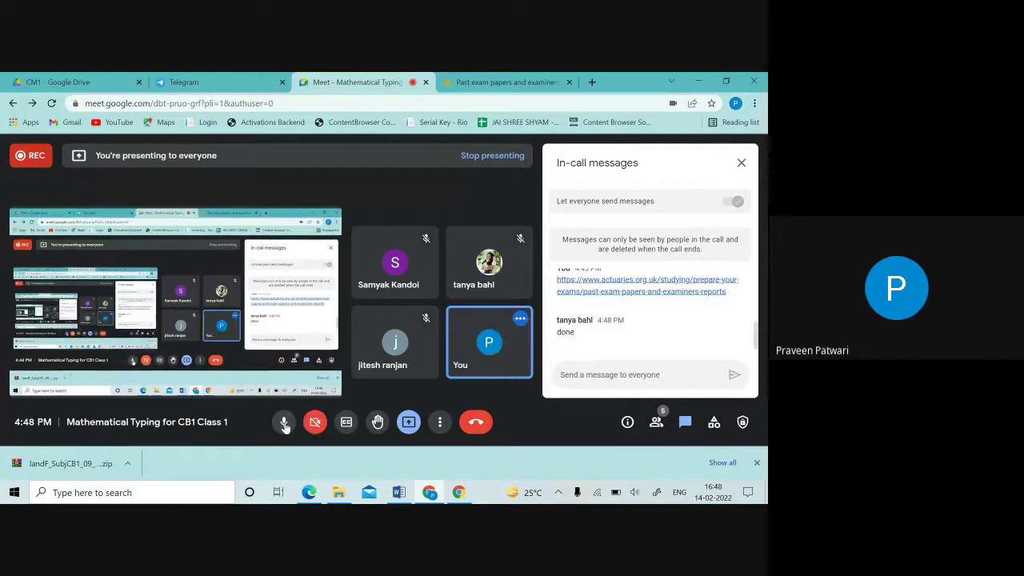
{"action": "left_click", "coordinate": [284, 424]}
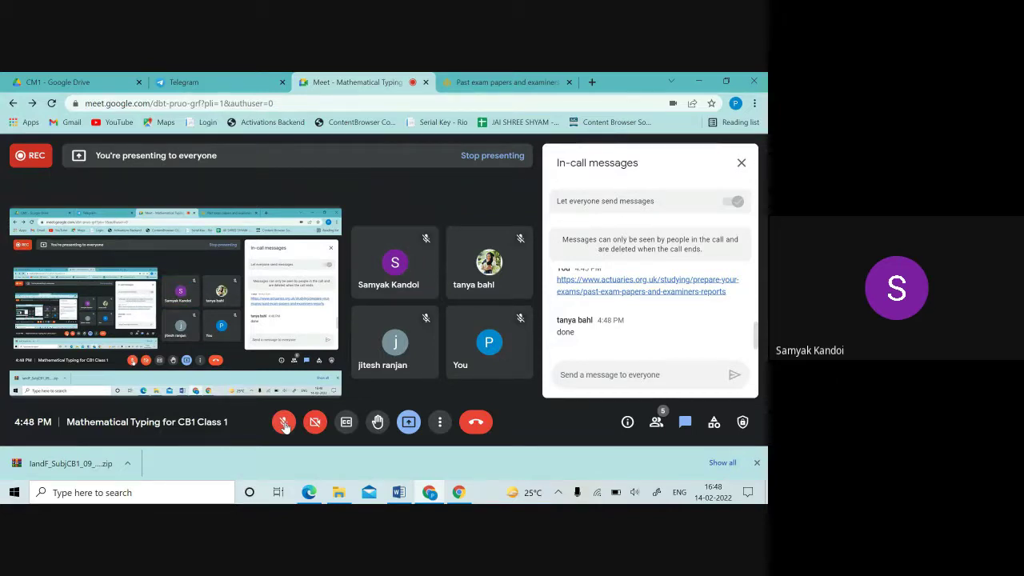
{"action": "left_click", "coordinate": [284, 424]}
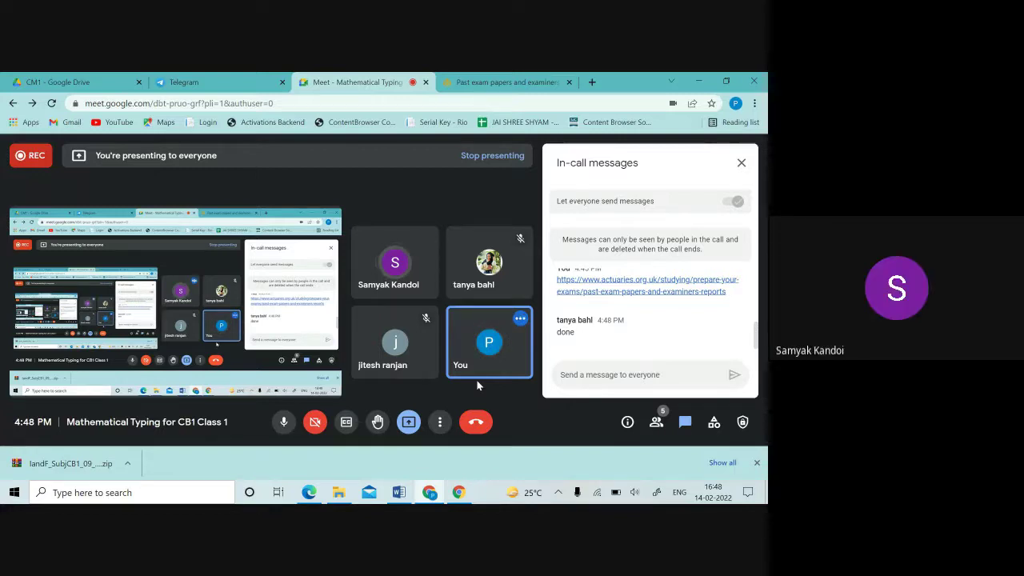
{"action": "left_click", "coordinate": [284, 422]}
- Bring the Cb1 typing script document and the exam paper back side by side, with the paper at question 1
{"action": "left_click", "coordinate": [399, 492]}
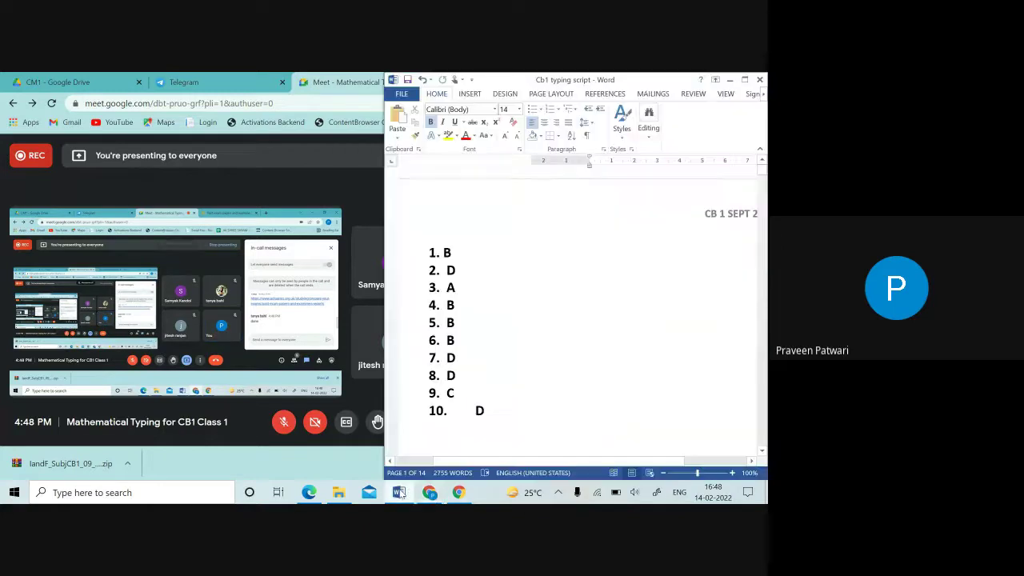
{"action": "left_click", "coordinate": [432, 498]}
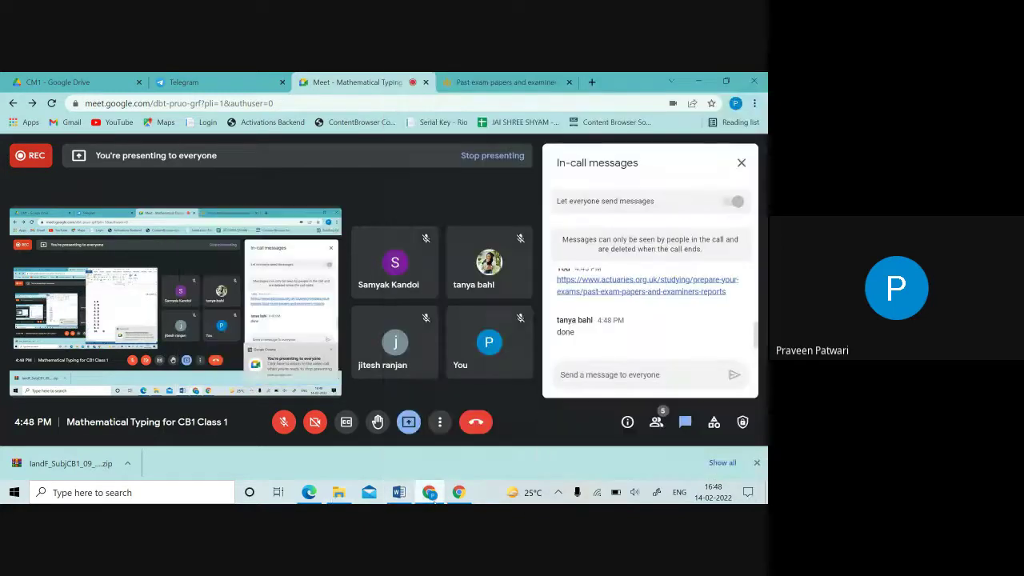
{"action": "mouse_move", "coordinate": [394, 498]}
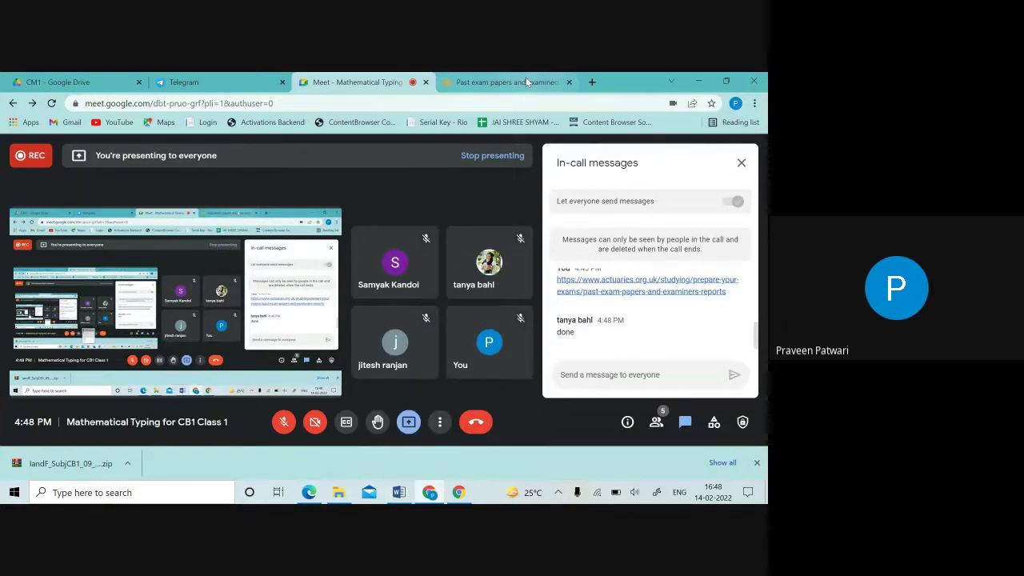
{"action": "left_click", "coordinate": [309, 492]}
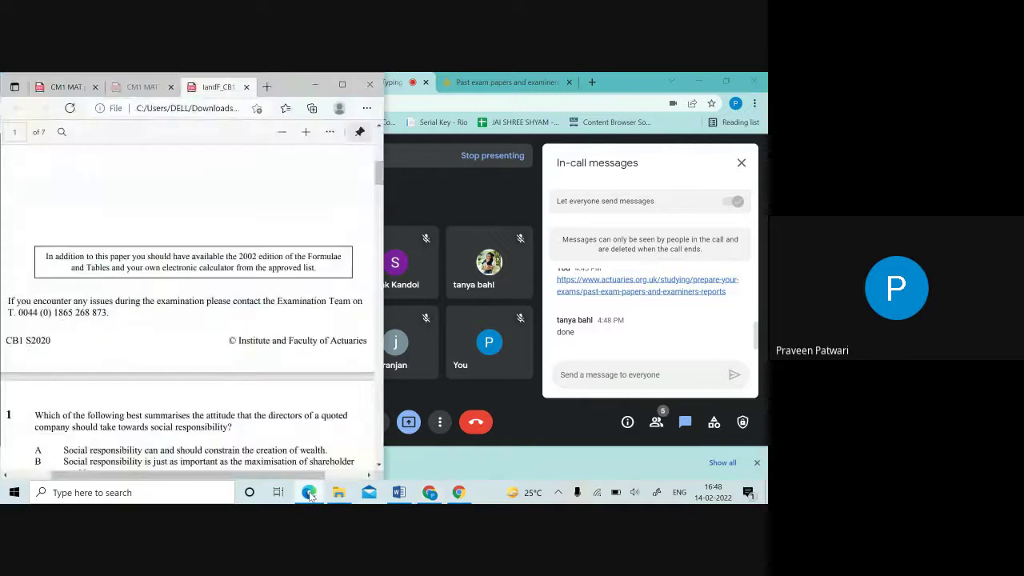
{"action": "scroll", "coordinate": [265, 372], "scroll_direction": "down", "scroll_amount": 5}
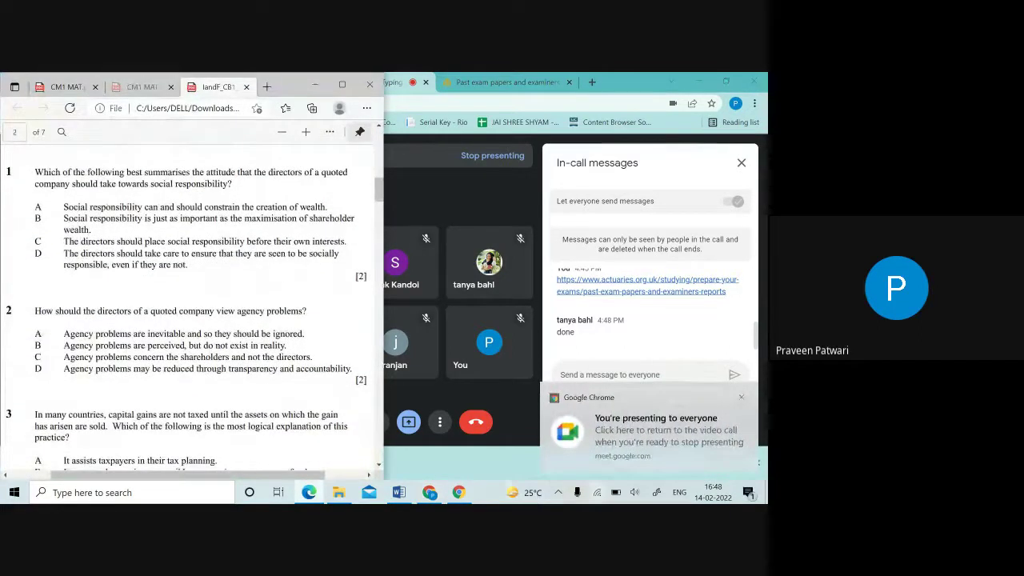
{"action": "left_click", "coordinate": [428, 493]}
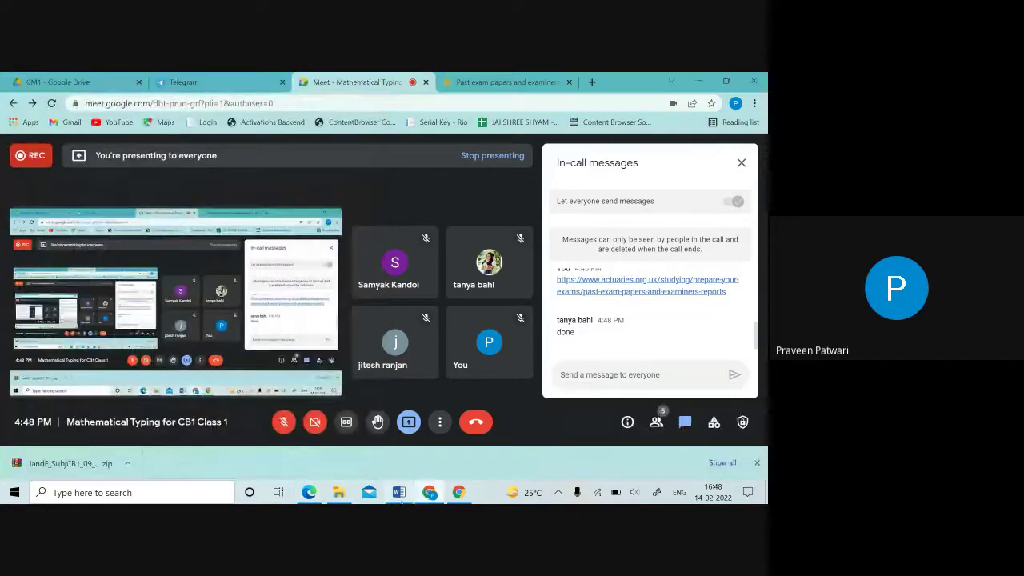
{"action": "left_click", "coordinate": [399, 492]}
{"action": "left_click", "coordinate": [310, 492]}
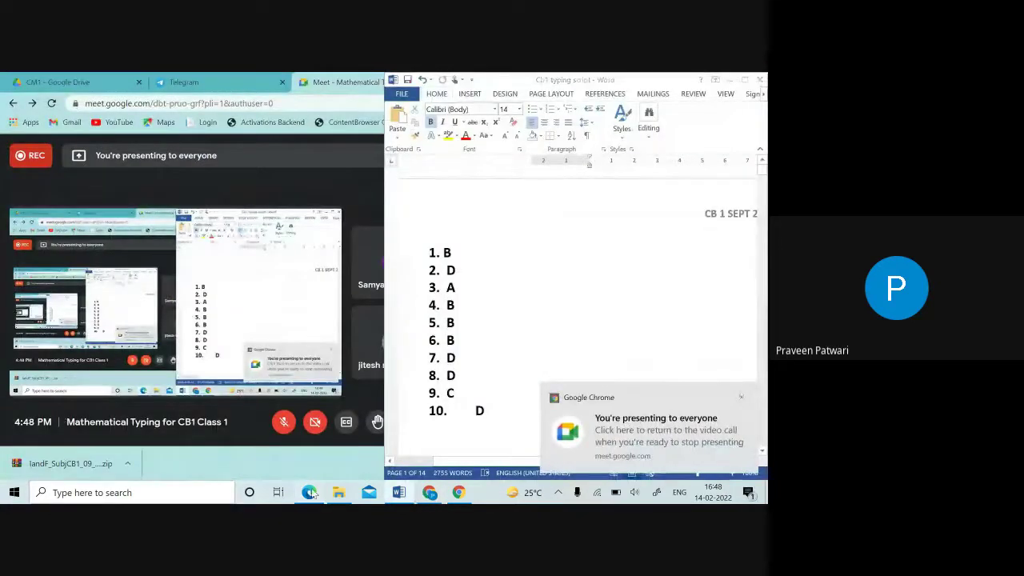
- Dismiss the presenting notification, switch to the Meet call and unmute the microphone
{"action": "left_click", "coordinate": [742, 400]}
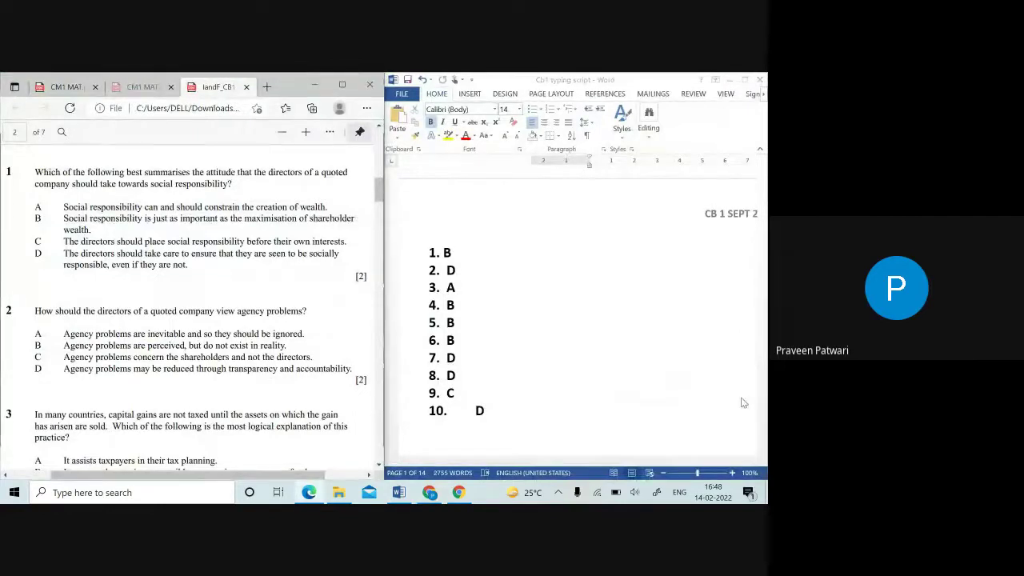
{"action": "left_click", "coordinate": [430, 494]}
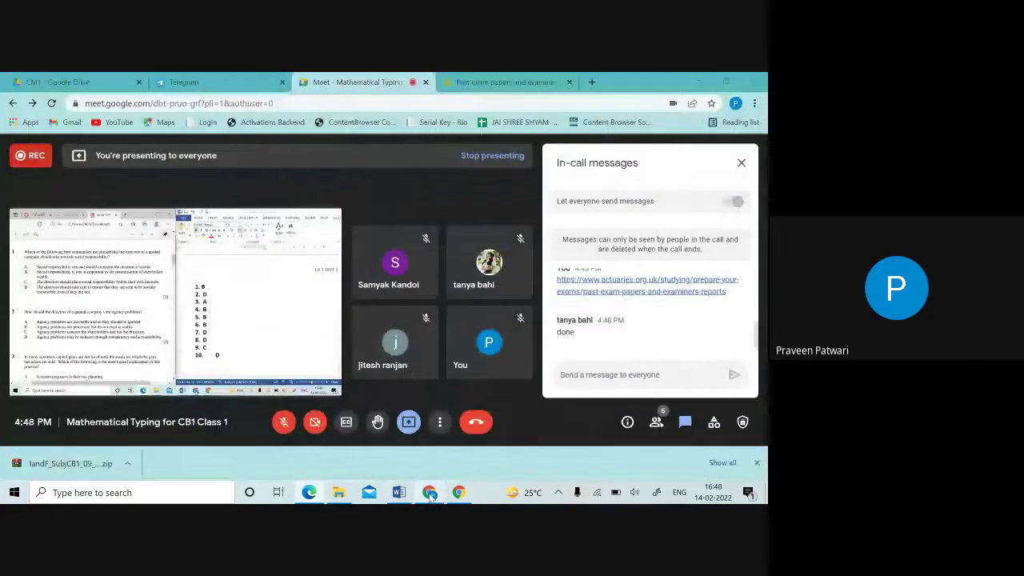
{"action": "left_click", "coordinate": [283, 424]}
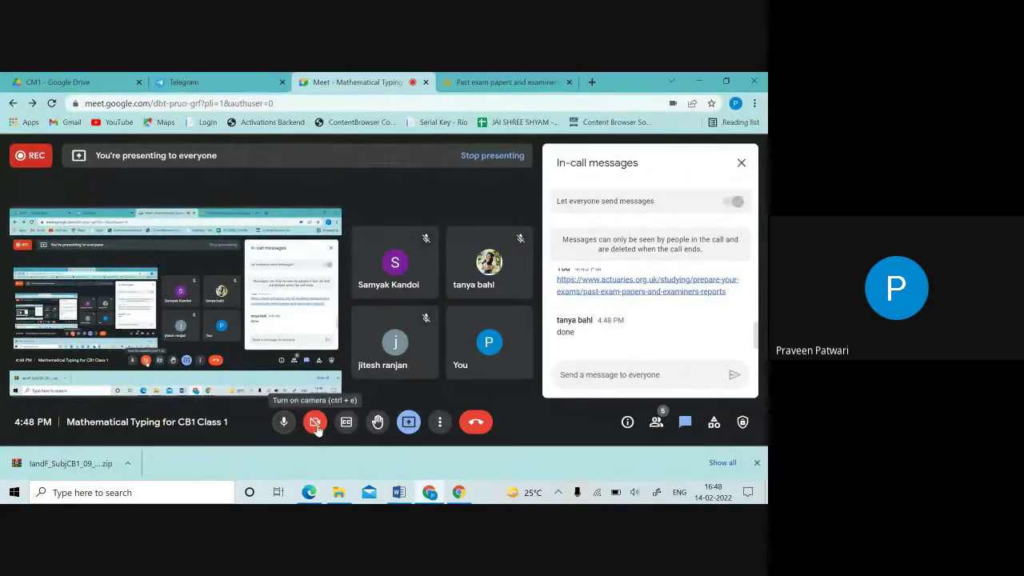
- Bring the exam paper and the Cb1 typing script document back side by side and dismiss the presenting notification
{"action": "left_click", "coordinate": [309, 492]}
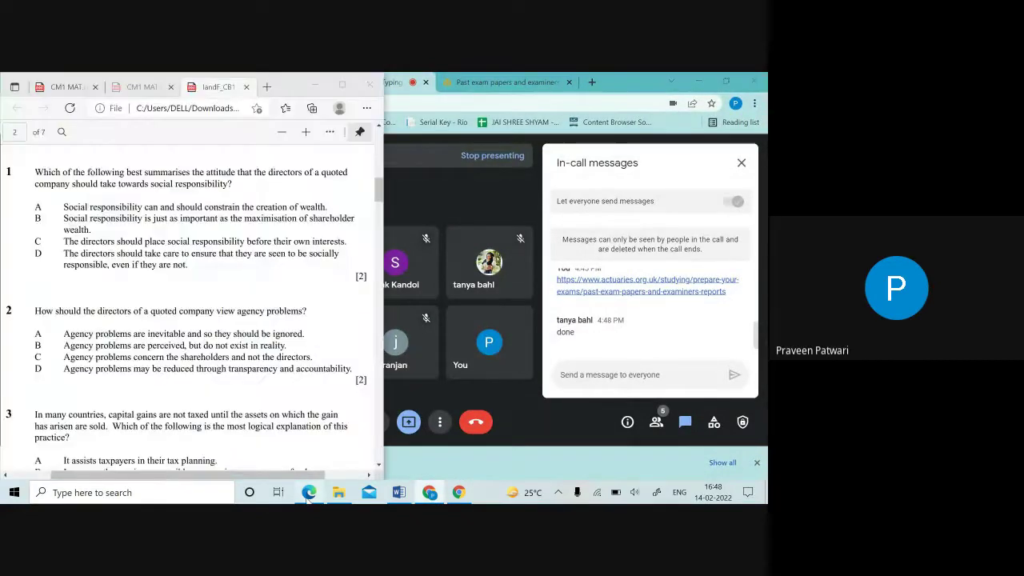
{"action": "left_click", "coordinate": [424, 392]}
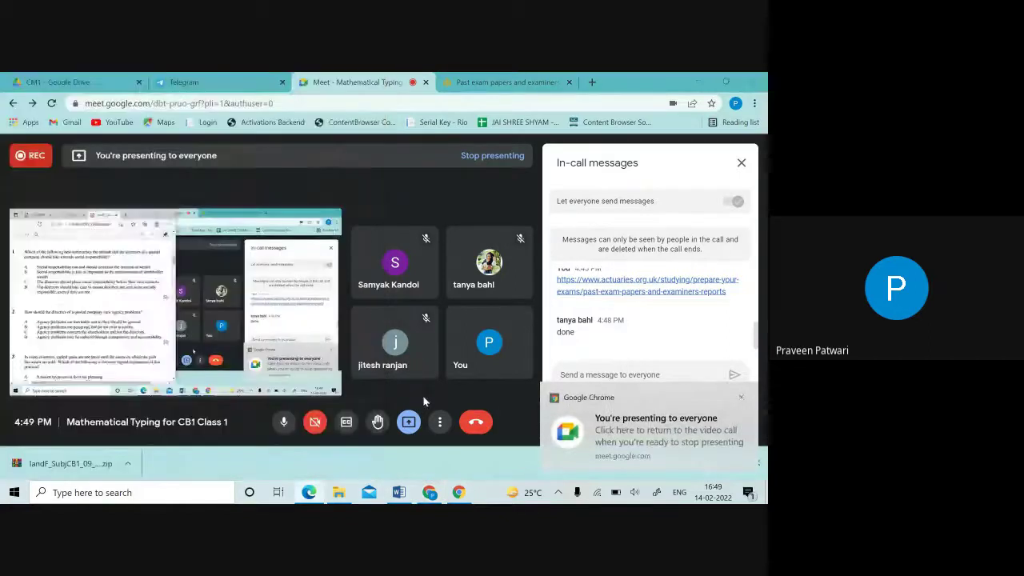
{"action": "left_click", "coordinate": [309, 492]}
{"action": "left_click", "coordinate": [399, 492]}
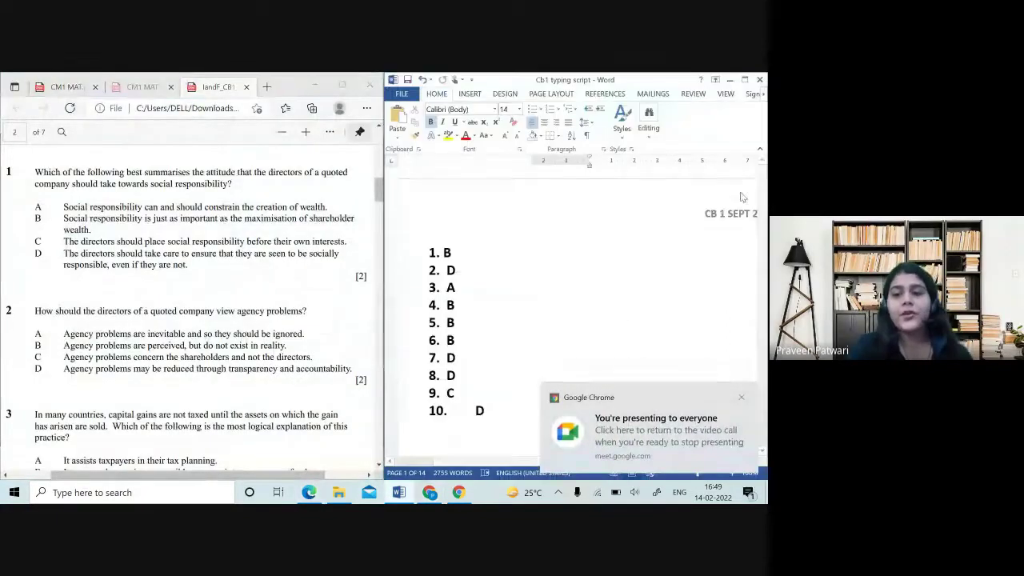
{"action": "left_click", "coordinate": [742, 400]}
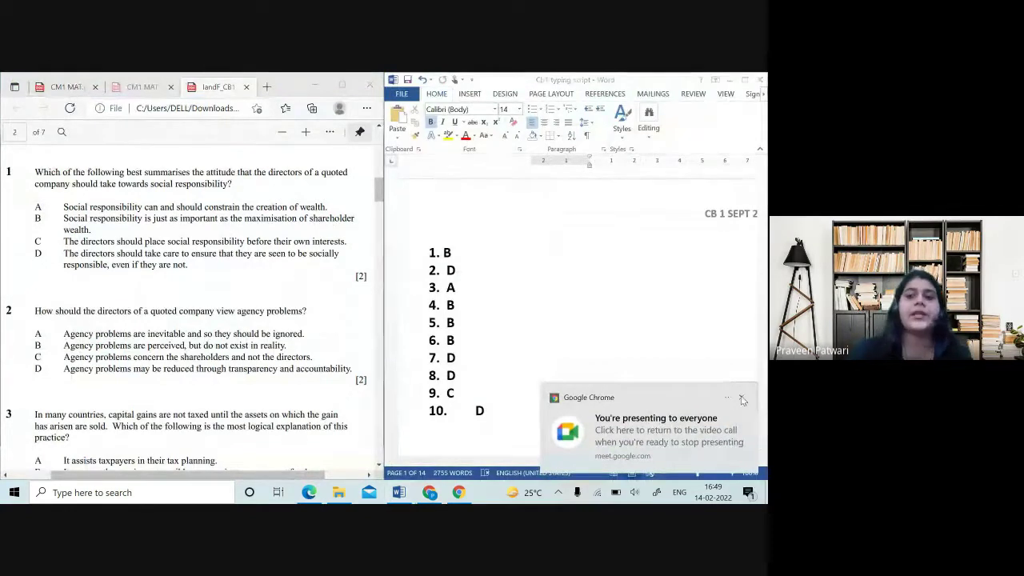
- Examine question 1 in the exam paper against the multiple-choice answers 1 to 10 and the rest of page 1 in the typing script
{"action": "scroll", "coordinate": [211, 350], "scroll_direction": "up", "scroll_amount": 2}
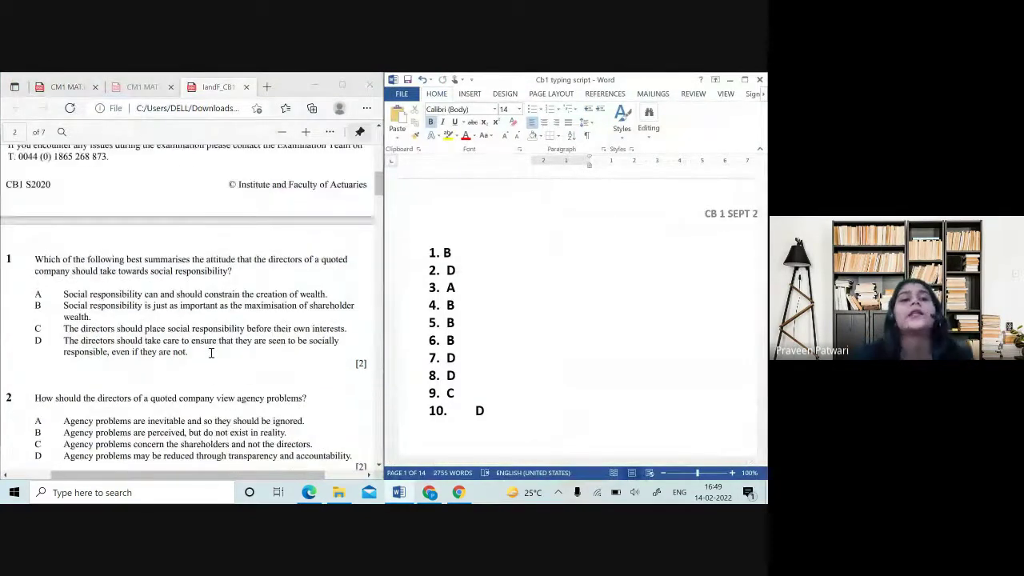
{"action": "scroll", "coordinate": [211, 353], "scroll_direction": "up", "scroll_amount": 1}
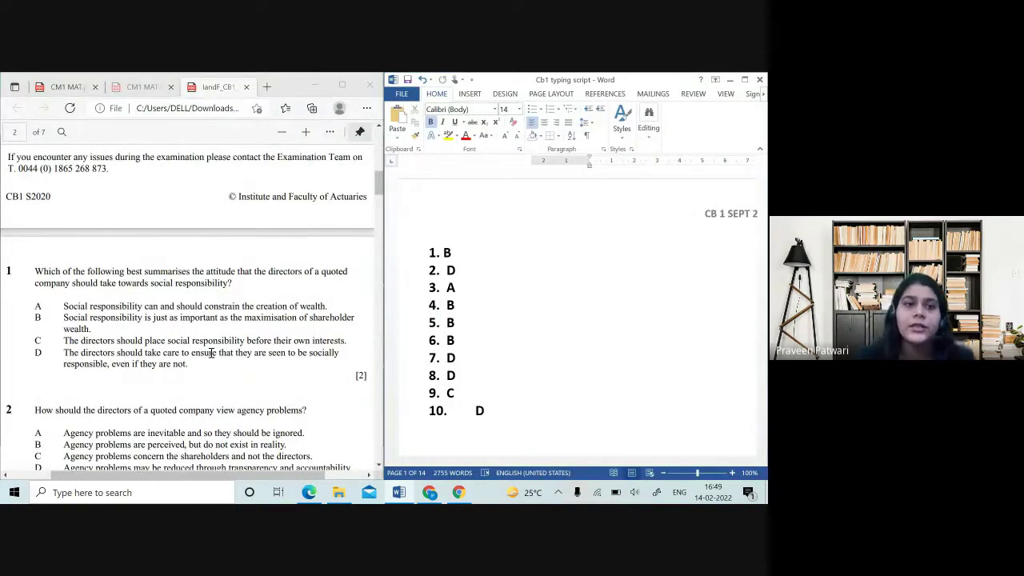
{"action": "scroll", "coordinate": [211, 351], "scroll_direction": "down", "scroll_amount": 2}
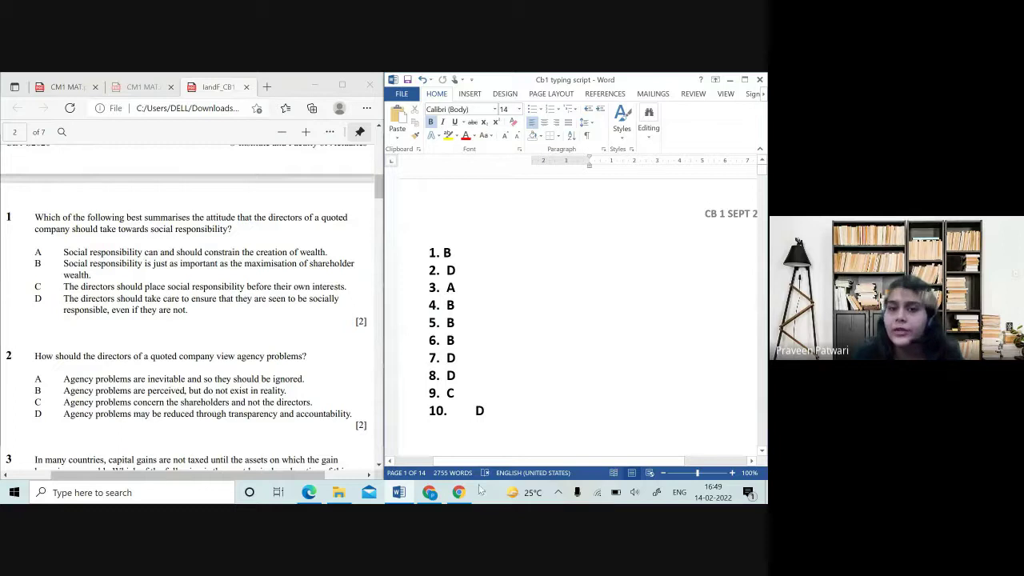
{"action": "scroll", "coordinate": [478, 375], "scroll_direction": "down", "scroll_amount": 3}
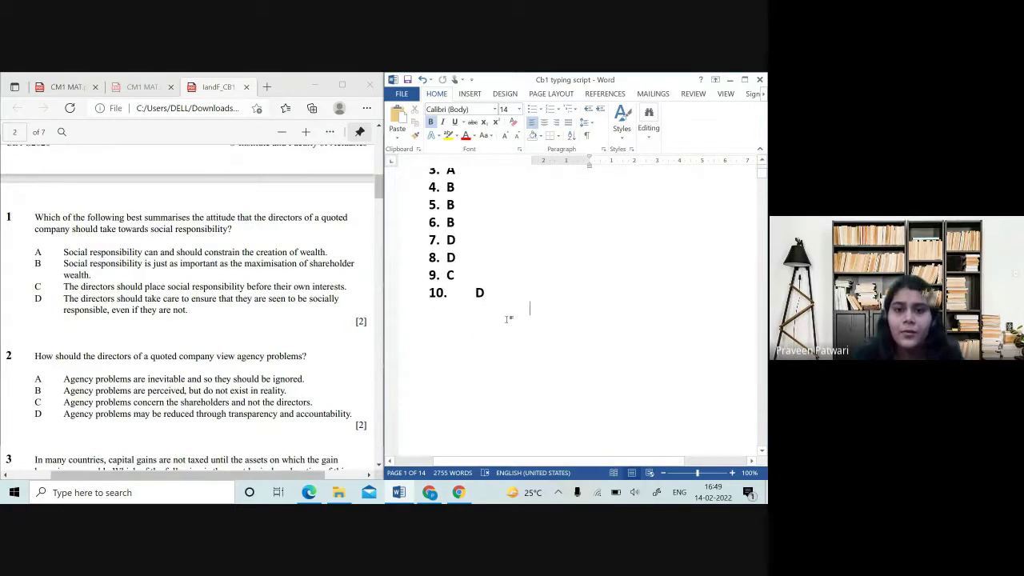
{"action": "key", "text": "Return"}
{"action": "key", "text": "Return"}
{"action": "key", "text": "Return"}
{"action": "key", "text": "Return"}
{"action": "key", "text": "Return"}
{"action": "key", "text": "Return"}
{"action": "key", "text": "Return"}
{"action": "key", "text": "Return"}
{"action": "key", "text": "Return"}
{"action": "key", "text": "Return"}
{"action": "key", "text": "Return"}
{"action": "key", "text": "Return"}
{"action": "key", "text": "Return"}
{"action": "key", "text": "Return"}
{"action": "key", "text": "Return"}
{"action": "key", "text": "Return"}
{"action": "key", "text": "Return"}
{"action": "key", "text": "Return"}
{"action": "key", "text": "Return"}
{"action": "key", "text": "Return"}
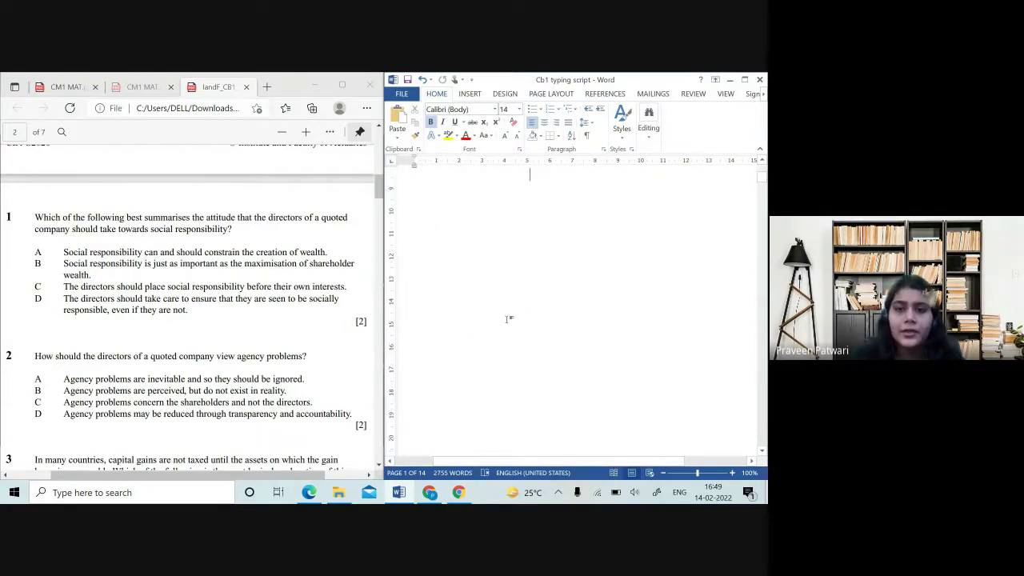
{"action": "scroll", "coordinate": [506, 319], "scroll_direction": "up", "scroll_amount": 6}
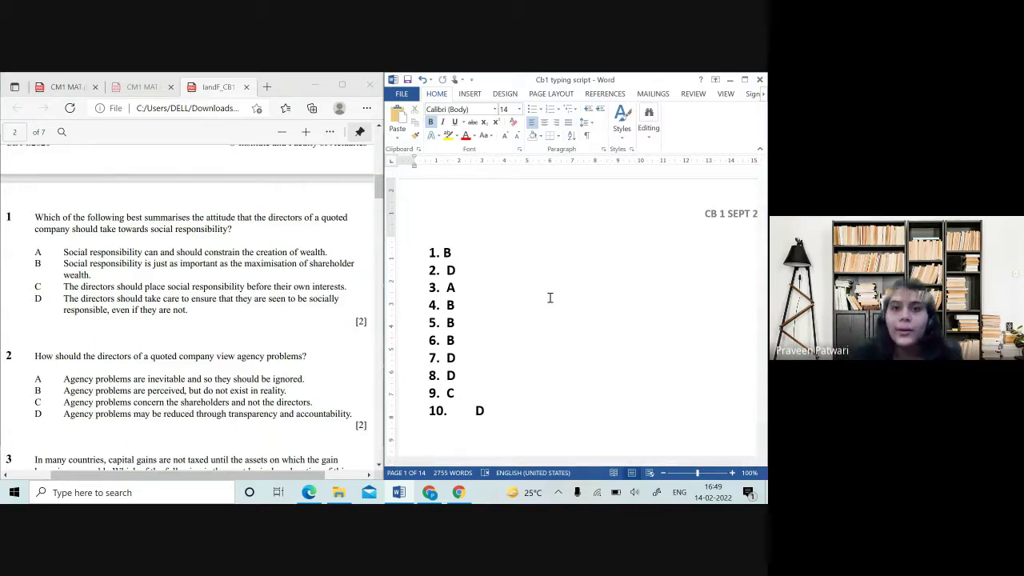
{"action": "scroll", "coordinate": [550, 297], "scroll_direction": "down", "scroll_amount": 2}
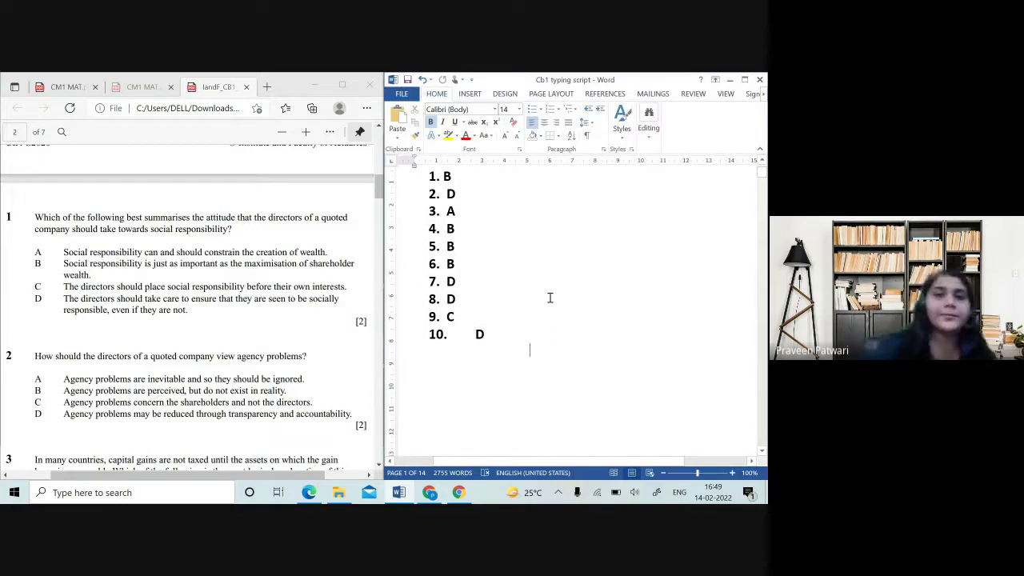
- Select the text of option B under question 1 in the exam paper to point out the chosen answer
{"action": "scroll", "coordinate": [445, 246], "scroll_direction": "up", "scroll_amount": 1}
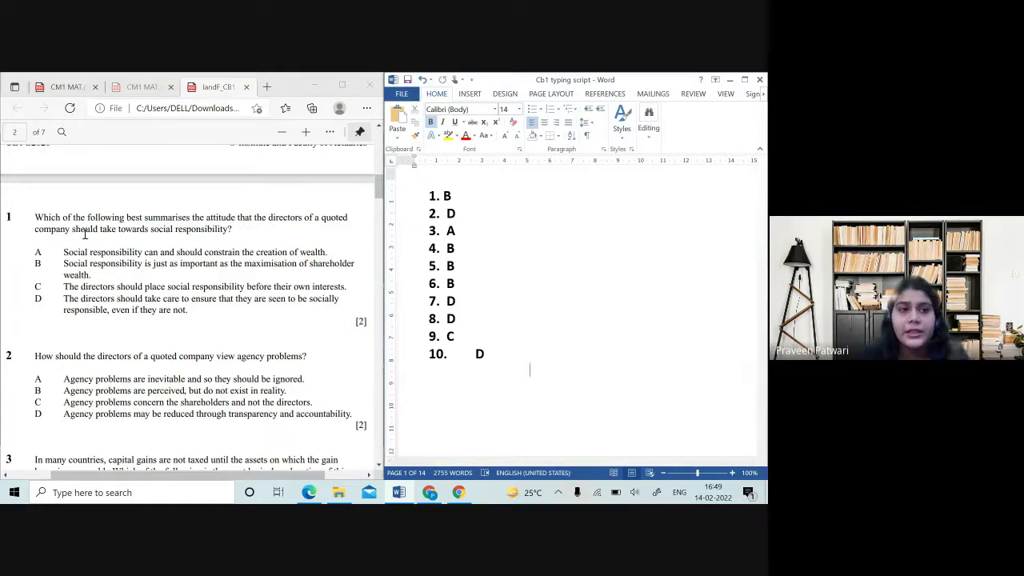
{"action": "left_click_drag", "start_coordinate": [65, 260], "coordinate": [91, 276]}
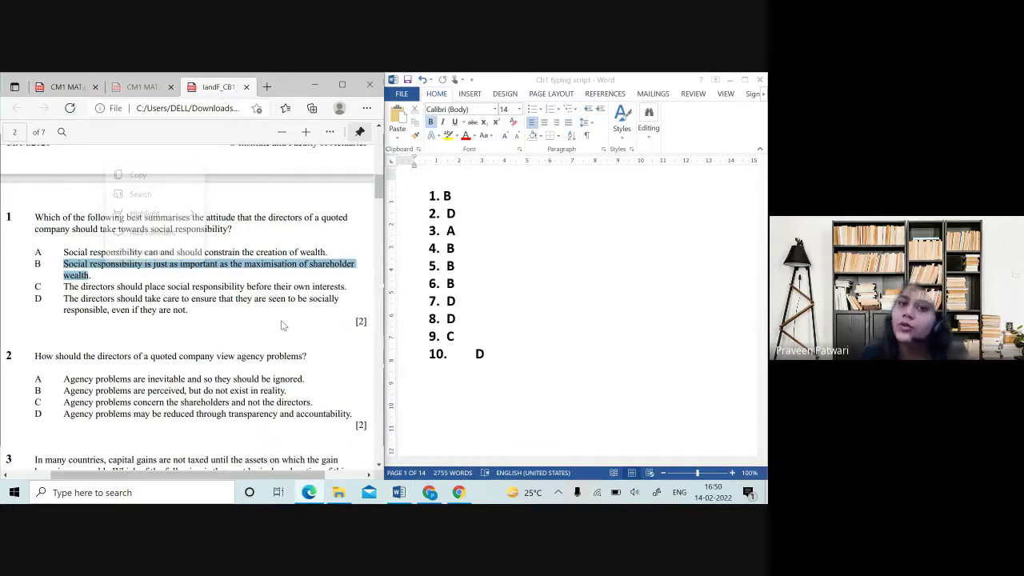
{"action": "left_click", "coordinate": [649, 383]}
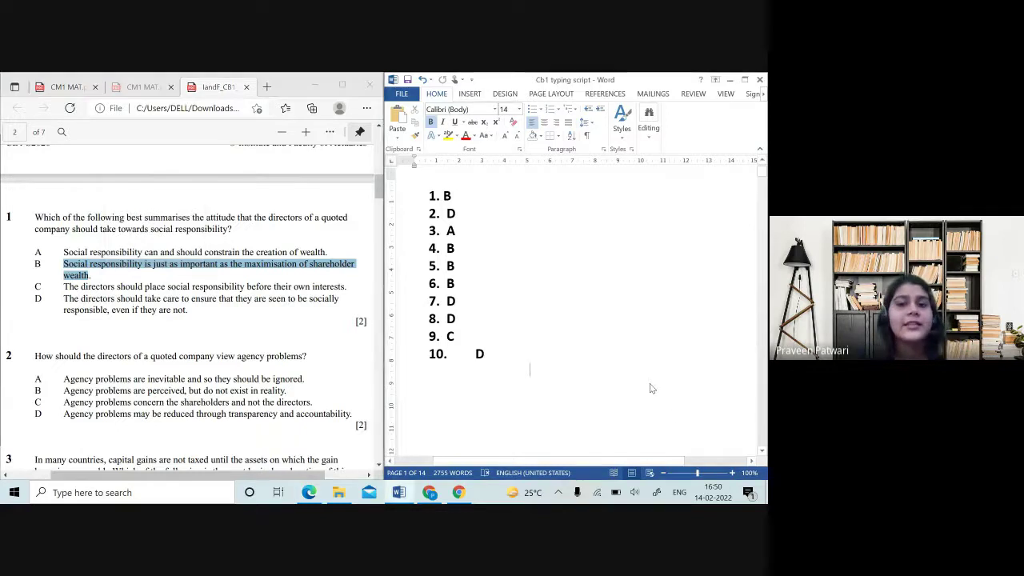
- Go to answer 11 in the typing script and to question 11 on page 4 of the exam paper
{"action": "scroll", "coordinate": [654, 341], "scroll_direction": "down", "scroll_amount": 2}
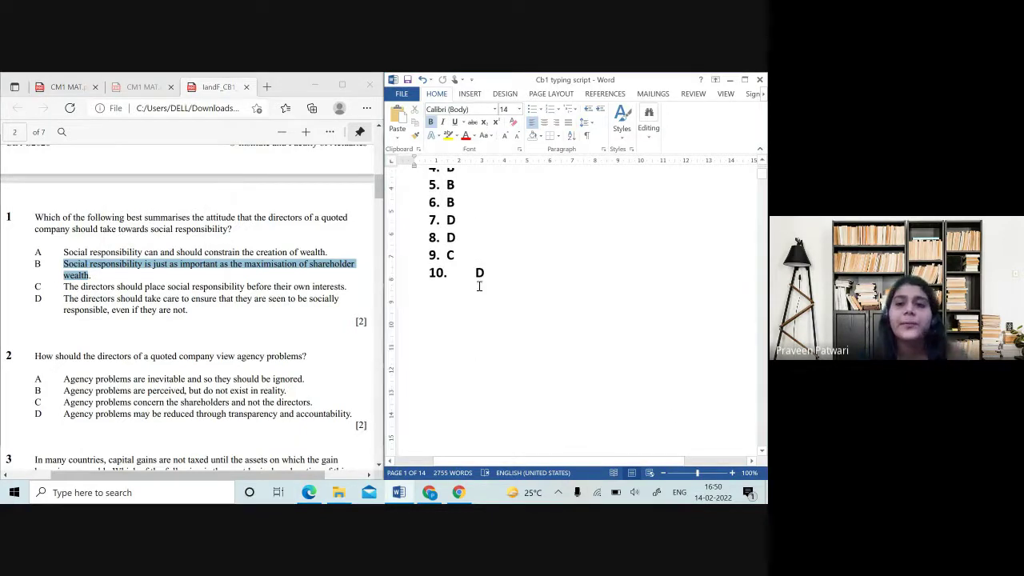
{"action": "scroll", "coordinate": [479, 285], "scroll_direction": "down", "scroll_amount": 10}
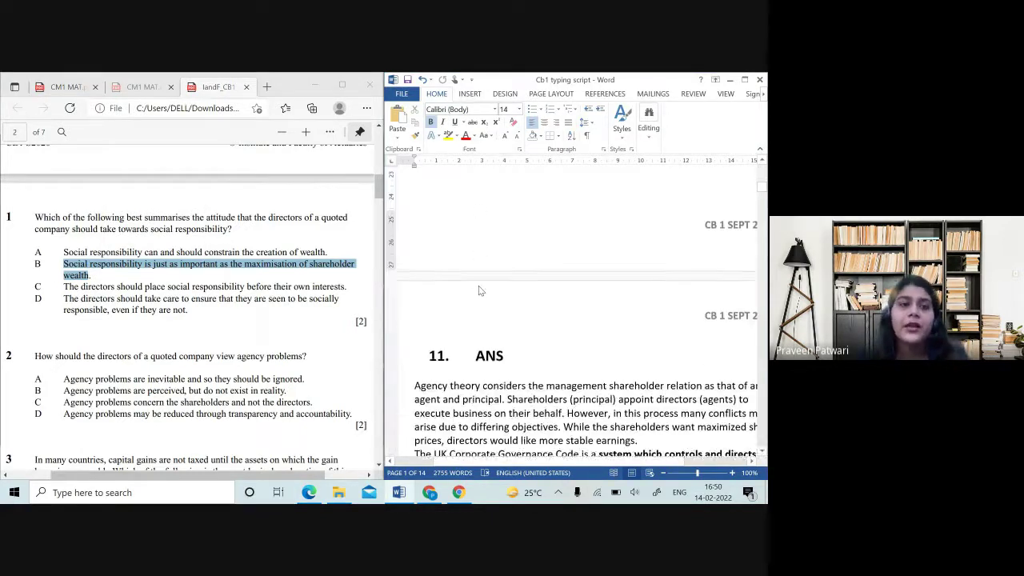
{"action": "left_click", "coordinate": [142, 421]}
{"action": "scroll", "coordinate": [141, 420], "scroll_direction": "down", "scroll_amount": 12}
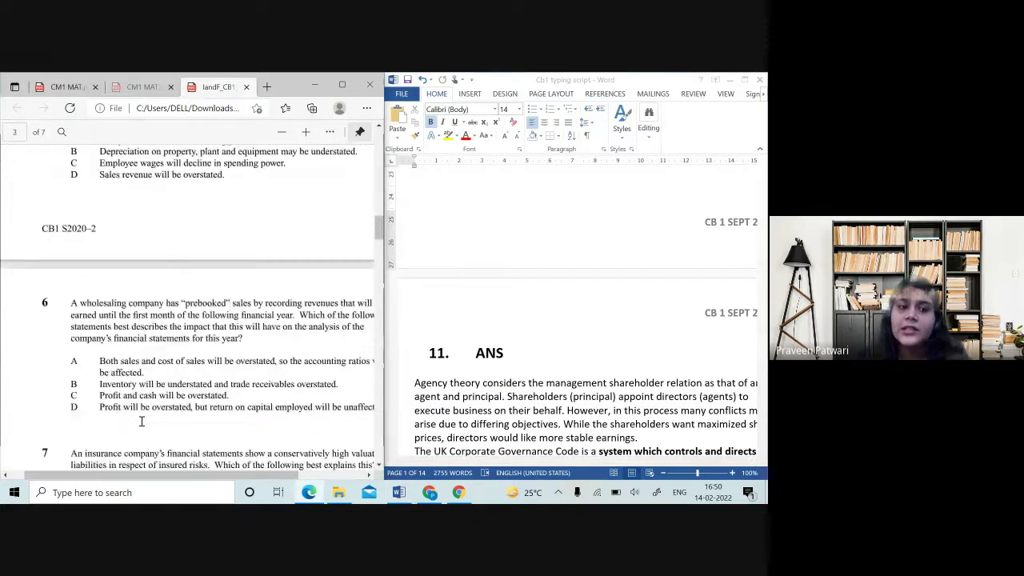
{"action": "scroll", "coordinate": [142, 421], "scroll_direction": "down", "scroll_amount": 2}
{"action": "scroll", "coordinate": [141, 421], "scroll_direction": "right", "scroll_amount": 1}
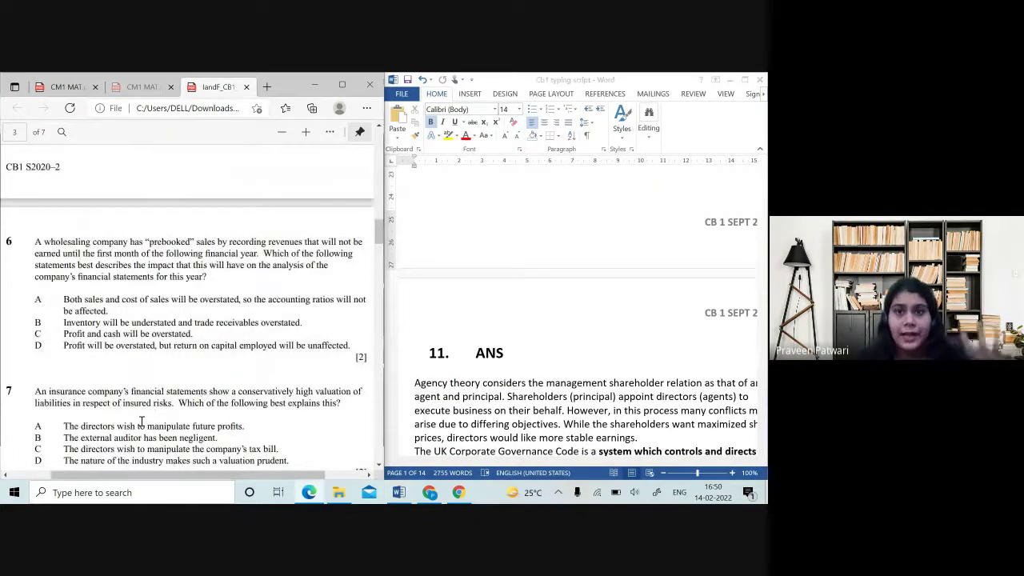
{"action": "scroll", "coordinate": [142, 420], "scroll_direction": "down", "scroll_amount": 15}
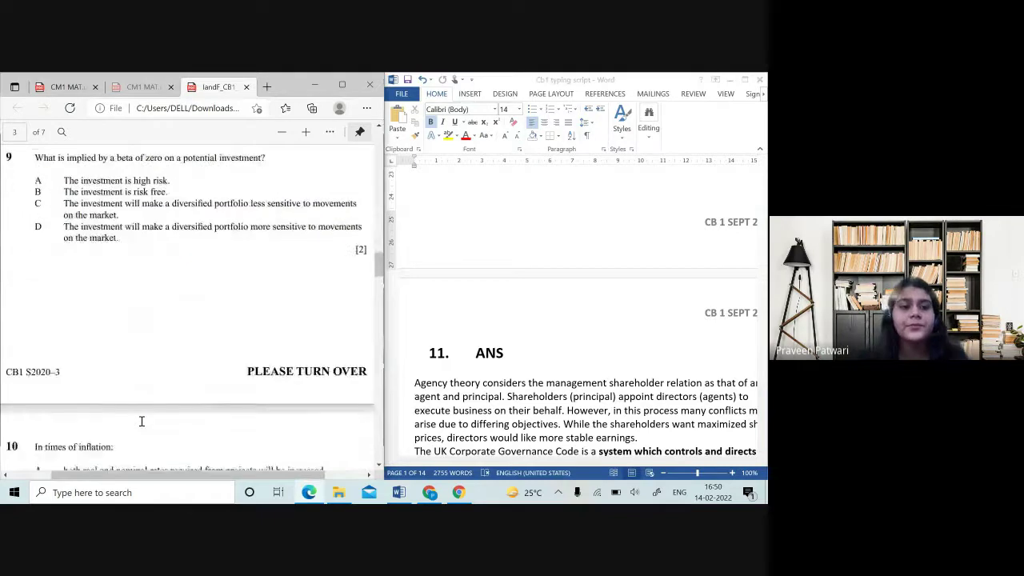
{"action": "scroll", "coordinate": [141, 420], "scroll_direction": "up", "scroll_amount": 1}
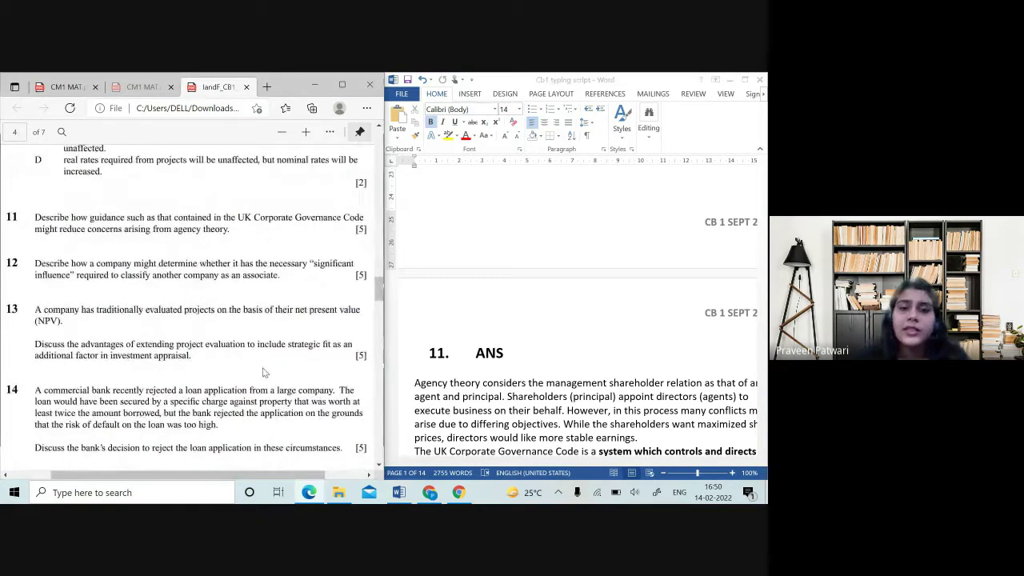
- Look through questions 15 to 20 of the exam paper, including the Dosco plc balances, and return to questions 16 to 18 on page 5
{"action": "scroll", "coordinate": [265, 373], "scroll_direction": "down", "scroll_amount": 5}
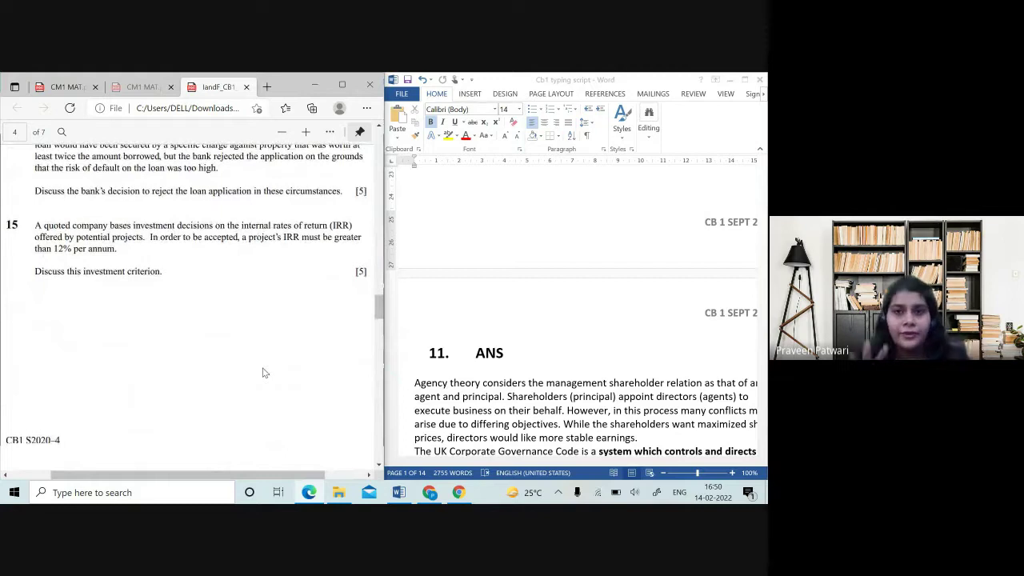
{"action": "scroll", "coordinate": [264, 373], "scroll_direction": "down", "scroll_amount": 6}
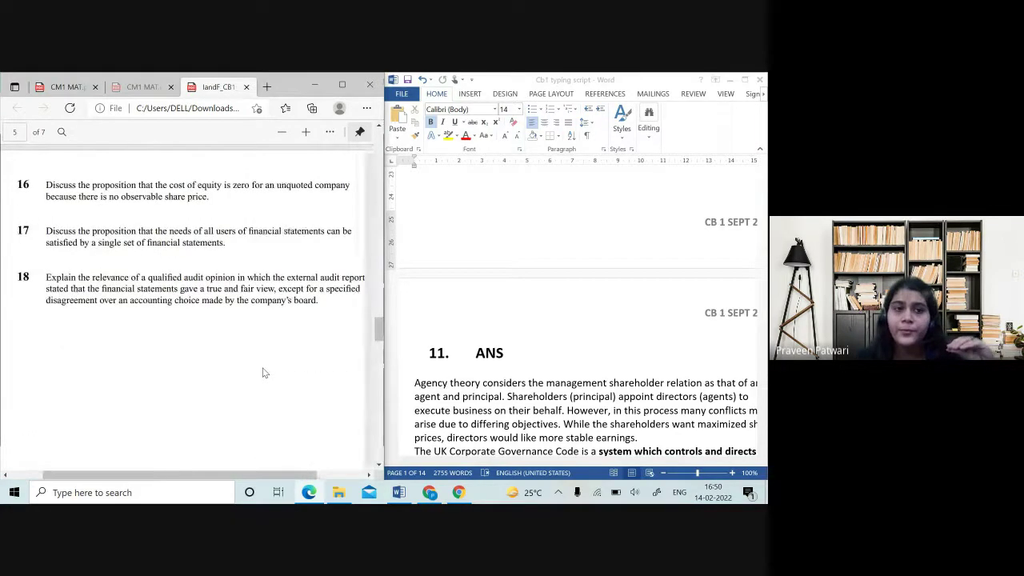
{"action": "scroll", "coordinate": [265, 373], "scroll_direction": "down", "scroll_amount": 8}
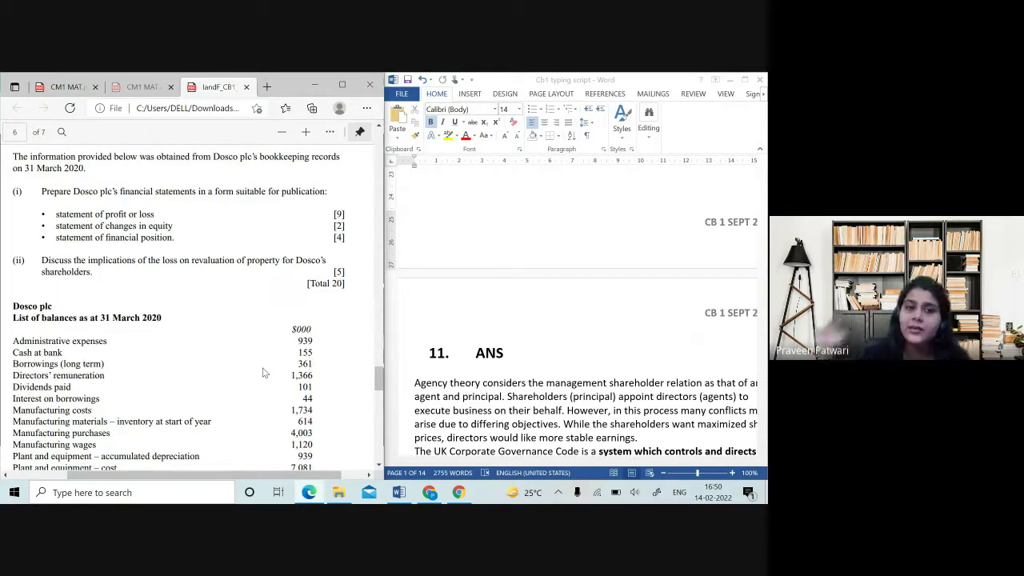
{"action": "scroll", "coordinate": [264, 373], "scroll_direction": "down", "scroll_amount": 15}
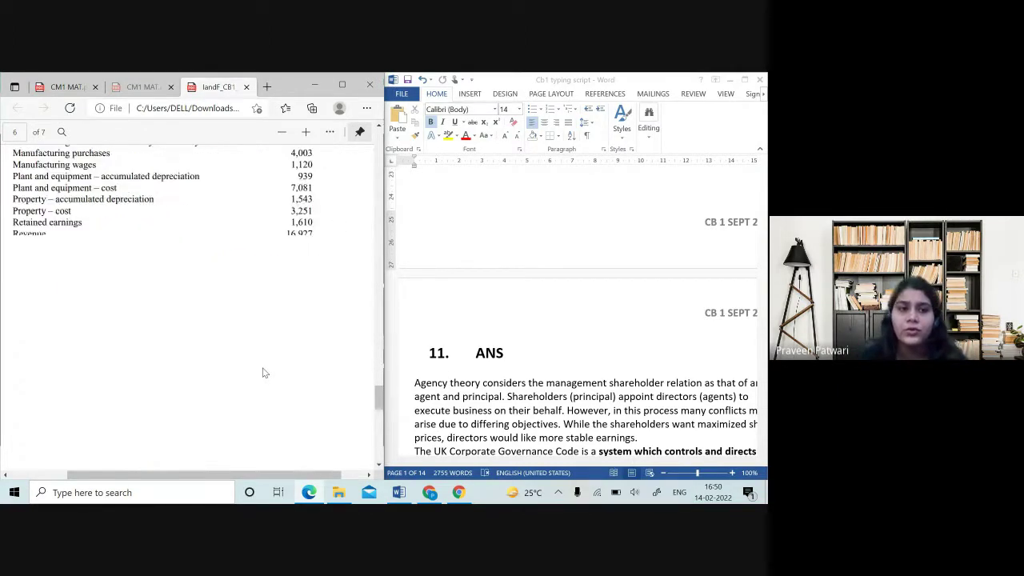
{"action": "scroll", "coordinate": [264, 373], "scroll_direction": "up", "scroll_amount": 18}
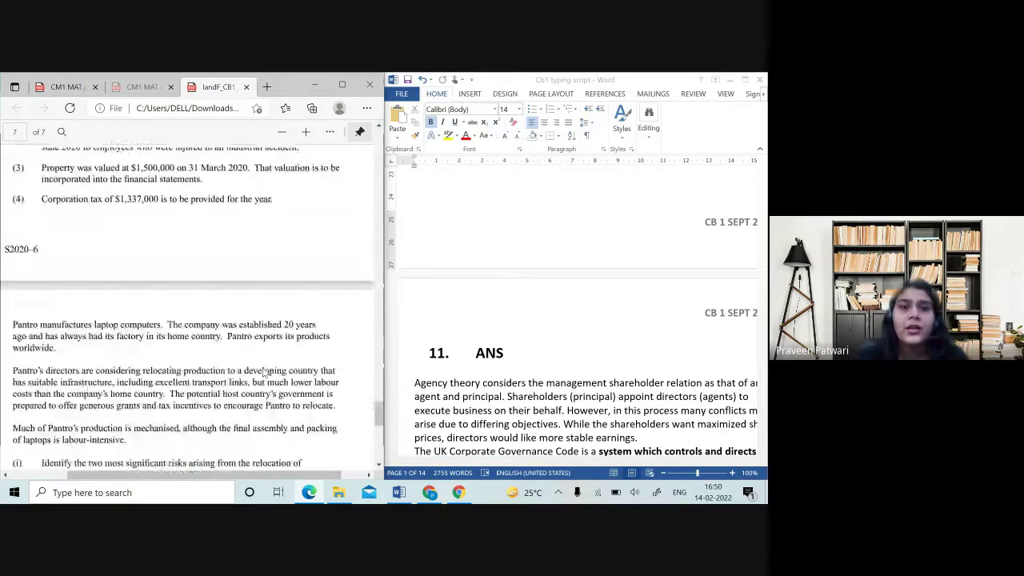
{"action": "scroll", "coordinate": [264, 373], "scroll_direction": "down", "scroll_amount": 10}
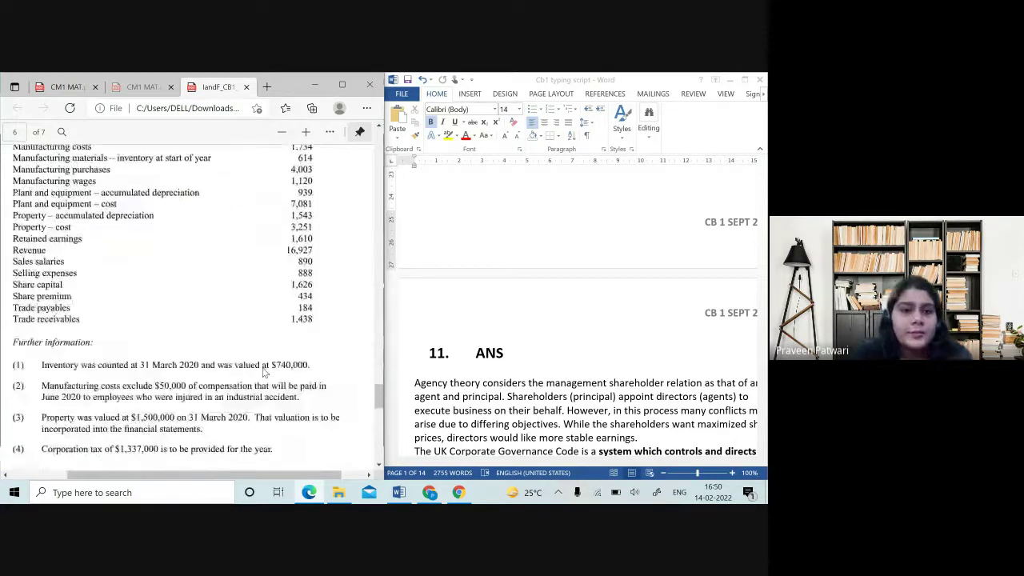
{"action": "scroll", "coordinate": [264, 373], "scroll_direction": "up", "scroll_amount": 3}
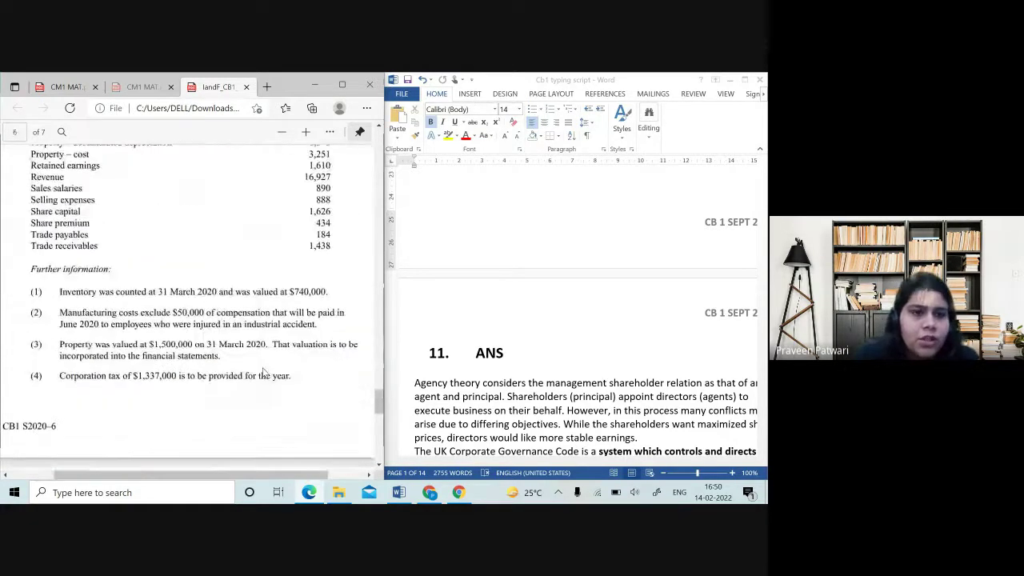
{"action": "scroll", "coordinate": [264, 372], "scroll_direction": "down", "scroll_amount": 8}
{"action": "scroll", "coordinate": [264, 372], "scroll_direction": "up", "scroll_amount": 10}
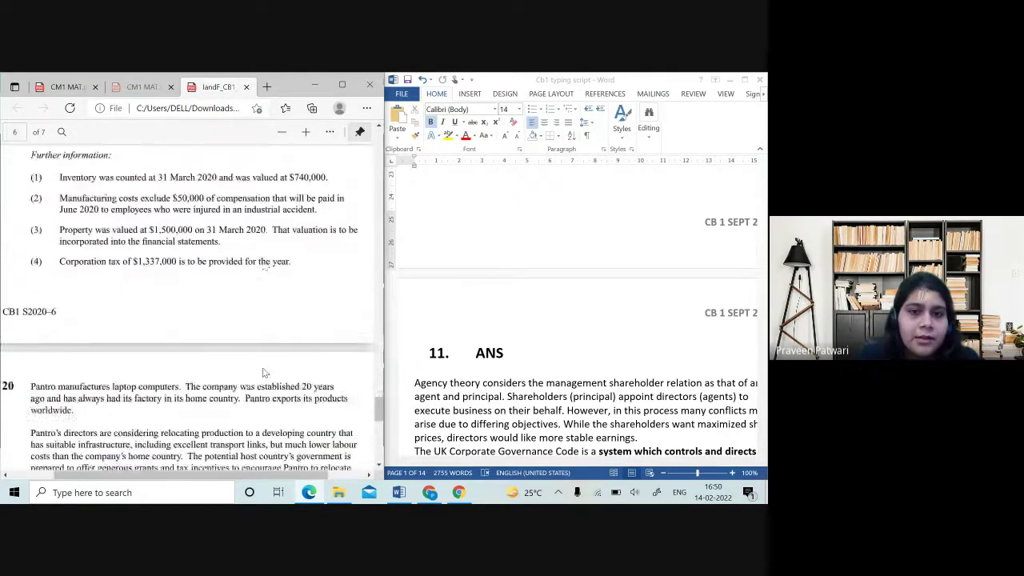
{"action": "scroll", "coordinate": [264, 373], "scroll_direction": "left", "scroll_amount": 1}
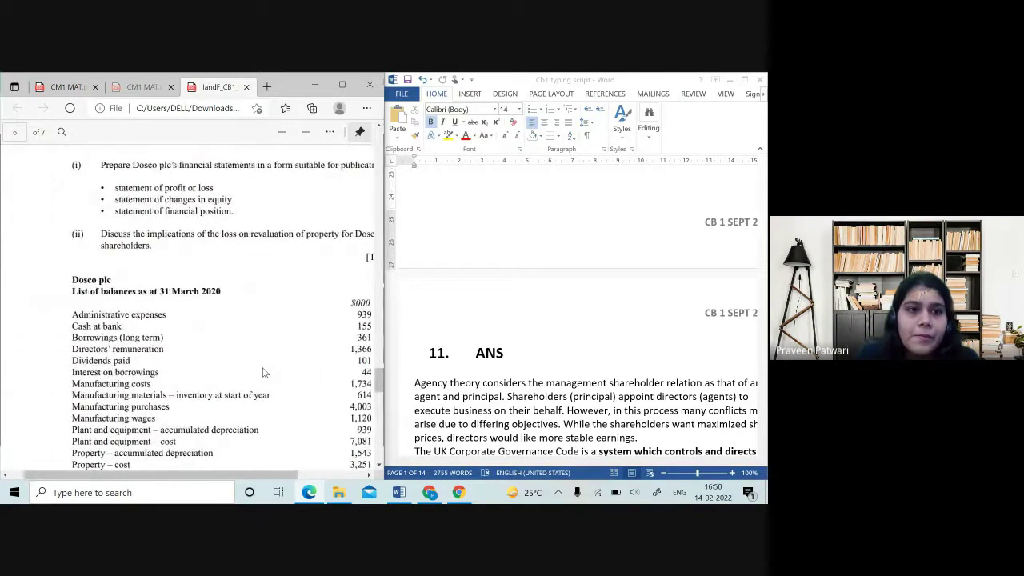
{"action": "scroll", "coordinate": [264, 373], "scroll_direction": "right", "scroll_amount": 2}
{"action": "scroll", "coordinate": [264, 373], "scroll_direction": "up", "scroll_amount": 6}
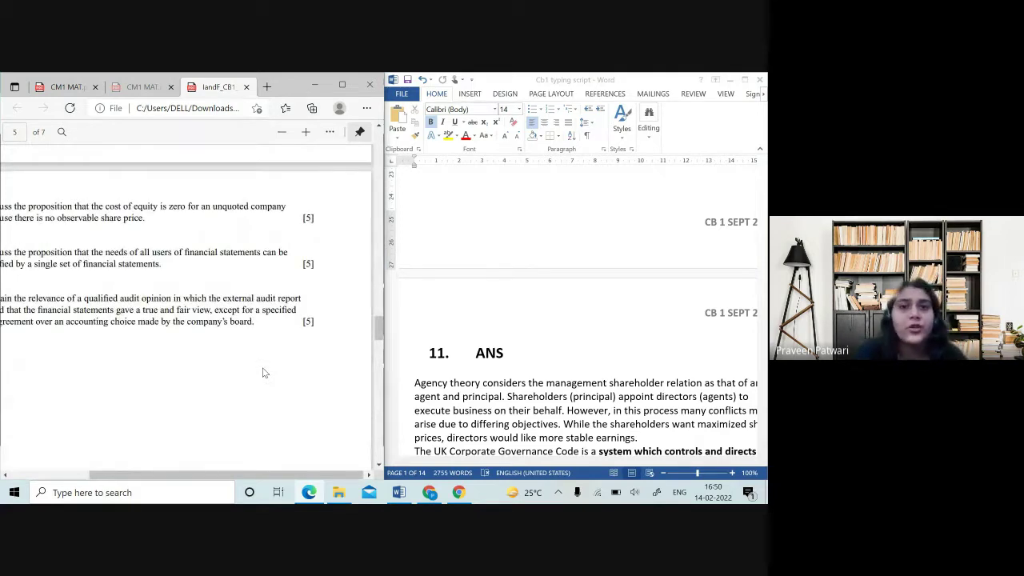
{"action": "scroll", "coordinate": [236, 373], "scroll_direction": "left", "scroll_amount": 1}
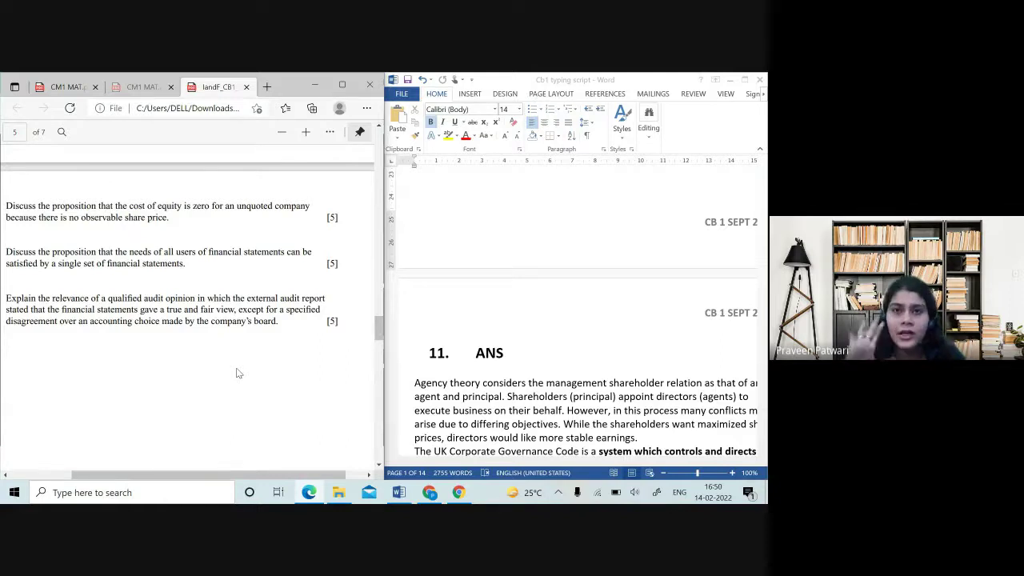
{"action": "scroll", "coordinate": [237, 373], "scroll_direction": "left", "scroll_amount": 1}
{"action": "scroll", "coordinate": [237, 373], "scroll_direction": "up", "scroll_amount": 5}
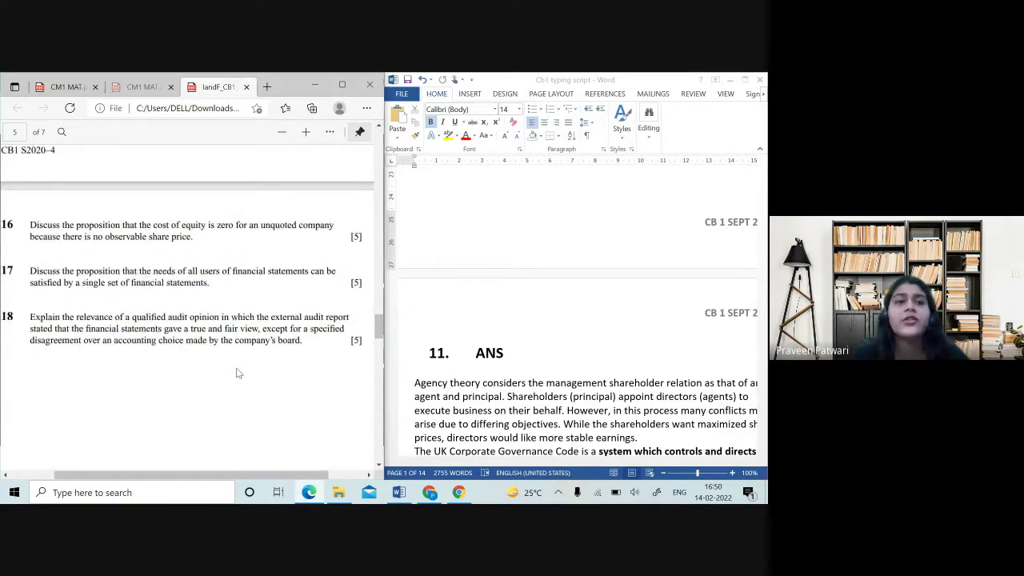
- Examine question 11 on page 4 of the exam paper against the agency theory paragraphs and bulleted principles of answer 11
{"action": "scroll", "coordinate": [237, 373], "scroll_direction": "up", "scroll_amount": 5}
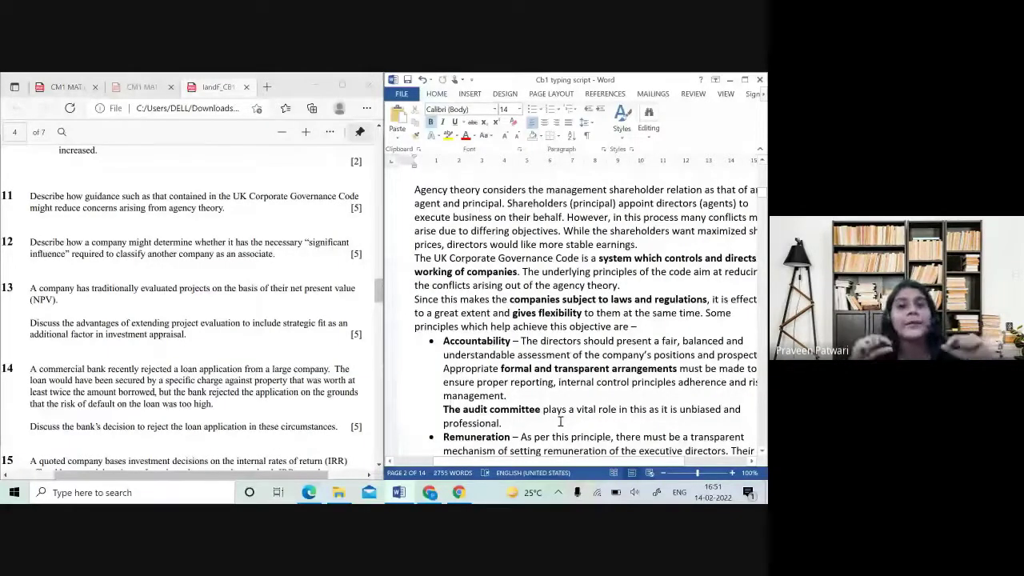
{"action": "scroll", "coordinate": [560, 422], "scroll_direction": "down", "scroll_amount": 1}
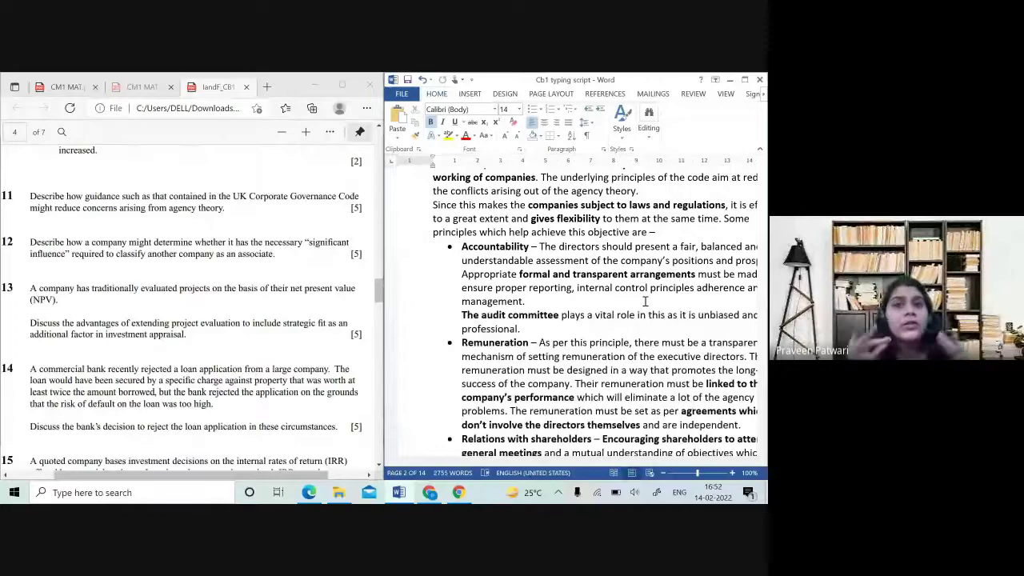
{"action": "scroll", "coordinate": [556, 278], "scroll_direction": "up", "scroll_amount": 2}
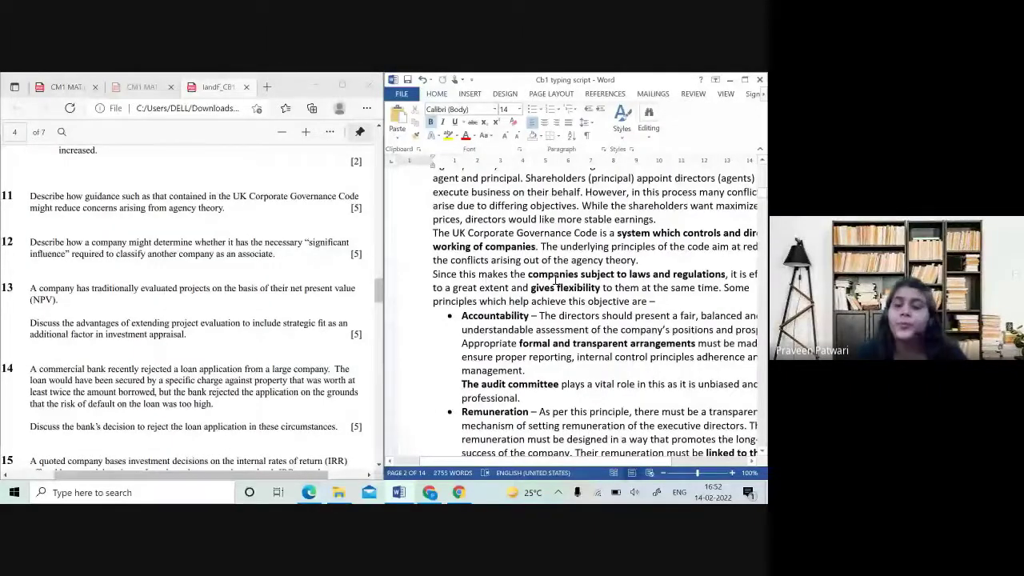
{"action": "scroll", "coordinate": [556, 278], "scroll_direction": "down", "scroll_amount": 1}
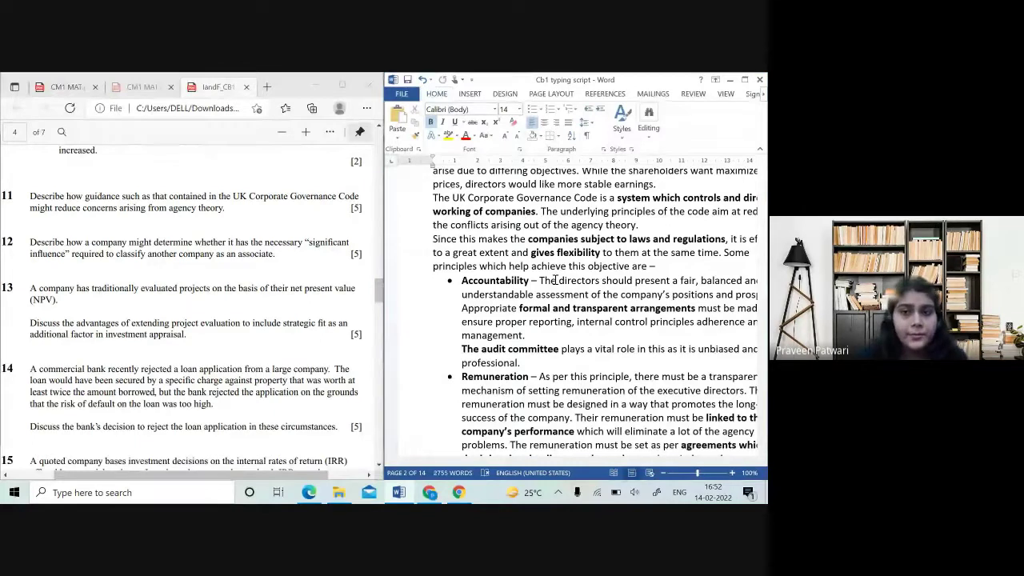
{"action": "scroll", "coordinate": [698, 249], "scroll_direction": "up", "scroll_amount": 4}
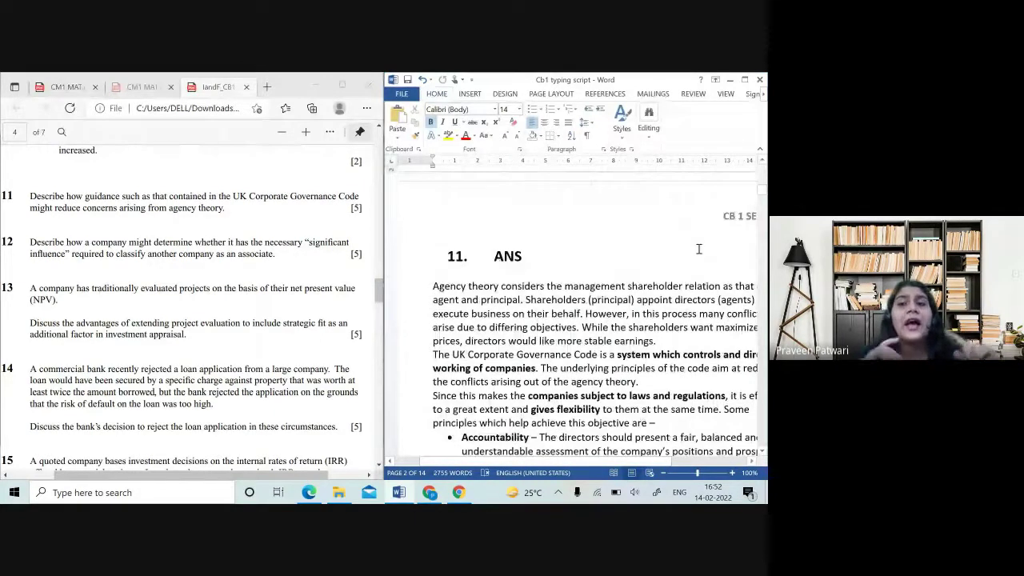
{"action": "scroll", "coordinate": [699, 248], "scroll_direction": "down", "scroll_amount": 4}
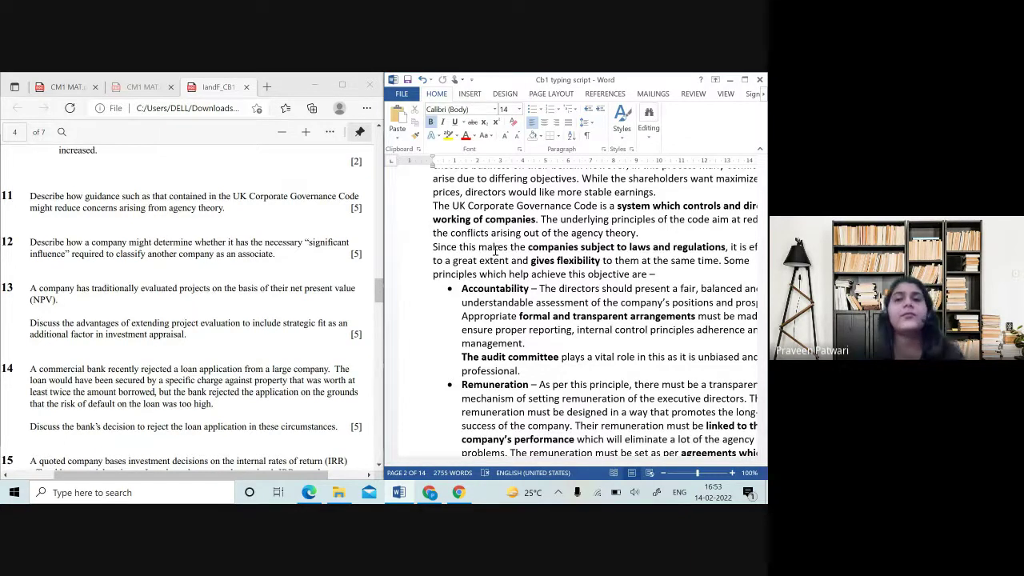
{"action": "scroll", "coordinate": [546, 320], "scroll_direction": "up", "scroll_amount": 1}
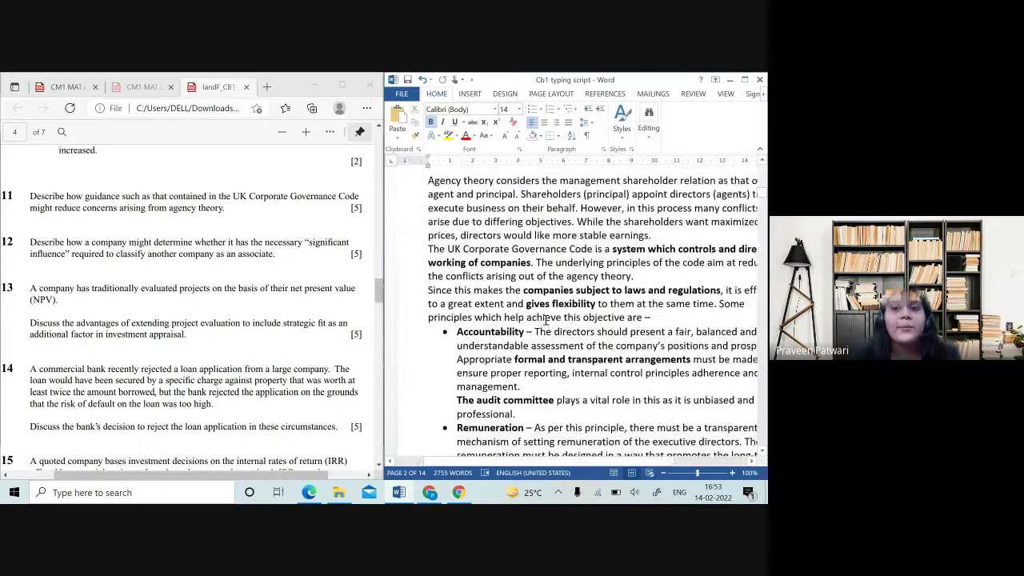
{"action": "scroll", "coordinate": [546, 320], "scroll_direction": "right", "scroll_amount": 3}
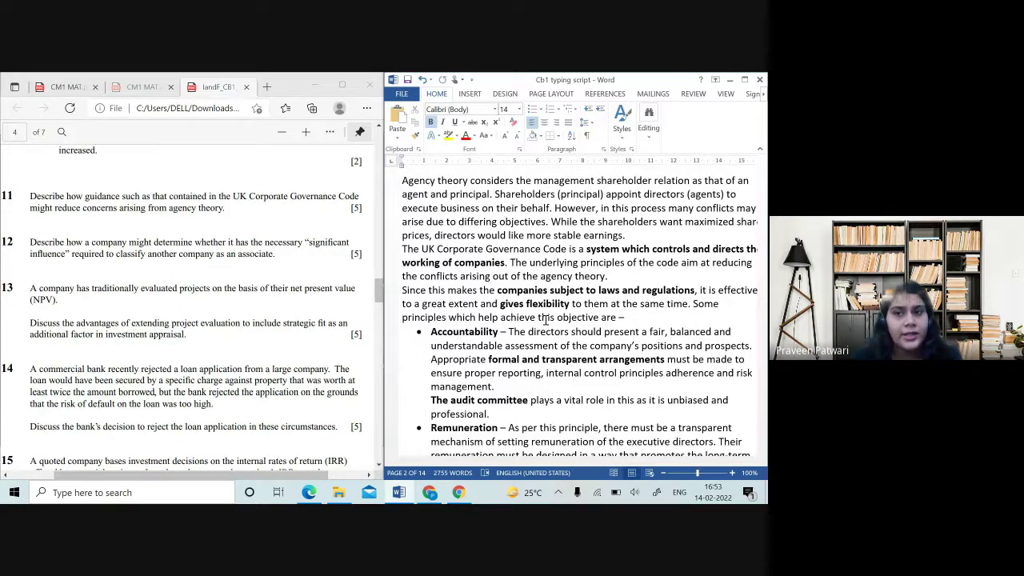
{"action": "scroll", "coordinate": [546, 320], "scroll_direction": "up", "scroll_amount": 3}
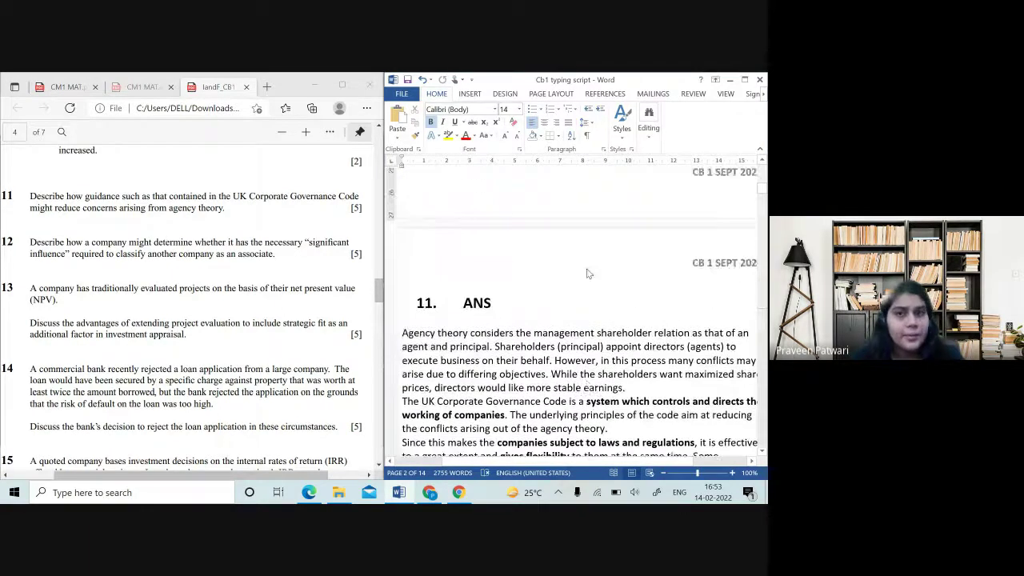
- Italicise the bold key phrases of answer 11 from "system which controls and directs the working of companies" through "Remuneration" in one multiple selection
{"action": "scroll", "coordinate": [586, 270], "scroll_direction": "down", "scroll_amount": 2}
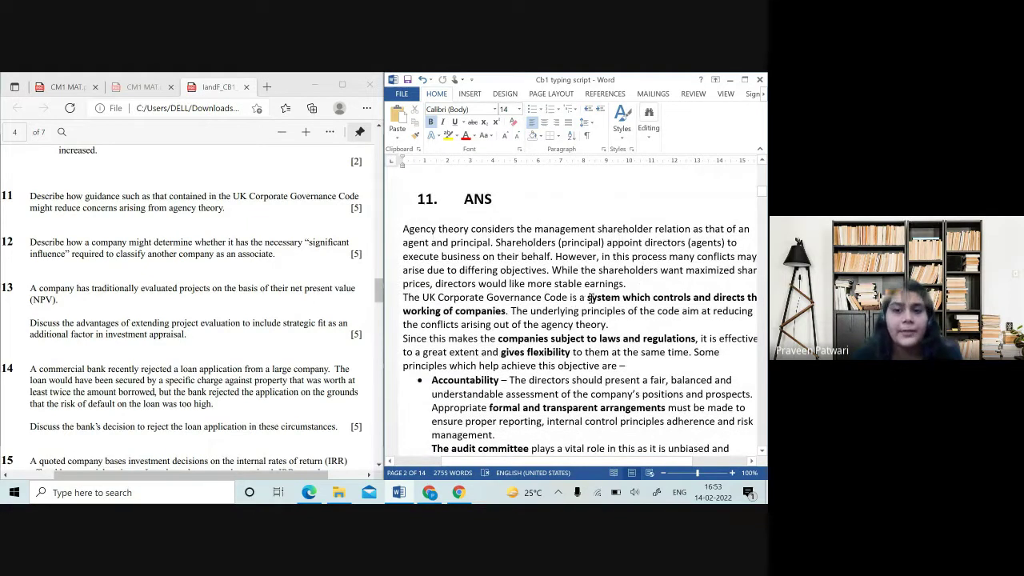
{"action": "left_click_drag", "start_coordinate": [587, 298], "coordinate": [507, 311]}
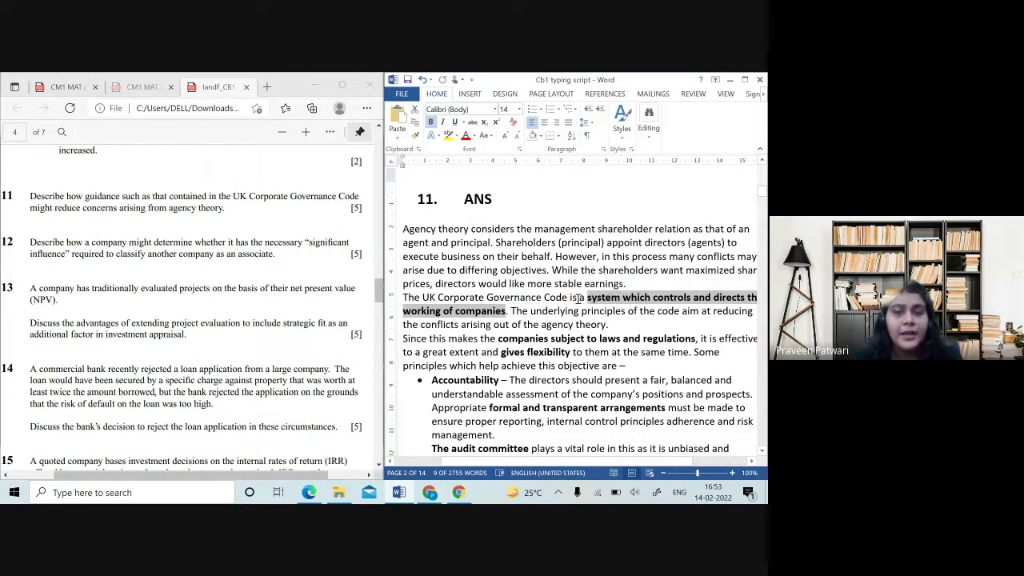
{"action": "scroll", "coordinate": [586, 305], "scroll_direction": "down", "scroll_amount": 1}
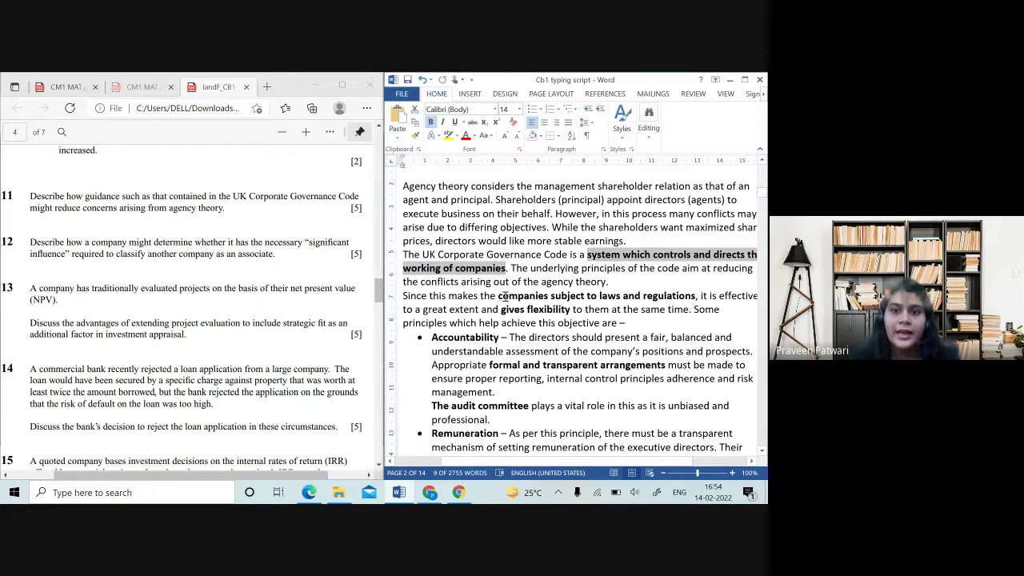
{"action": "left_click_drag", "start_coordinate": [498, 296], "coordinate": [571, 312]}
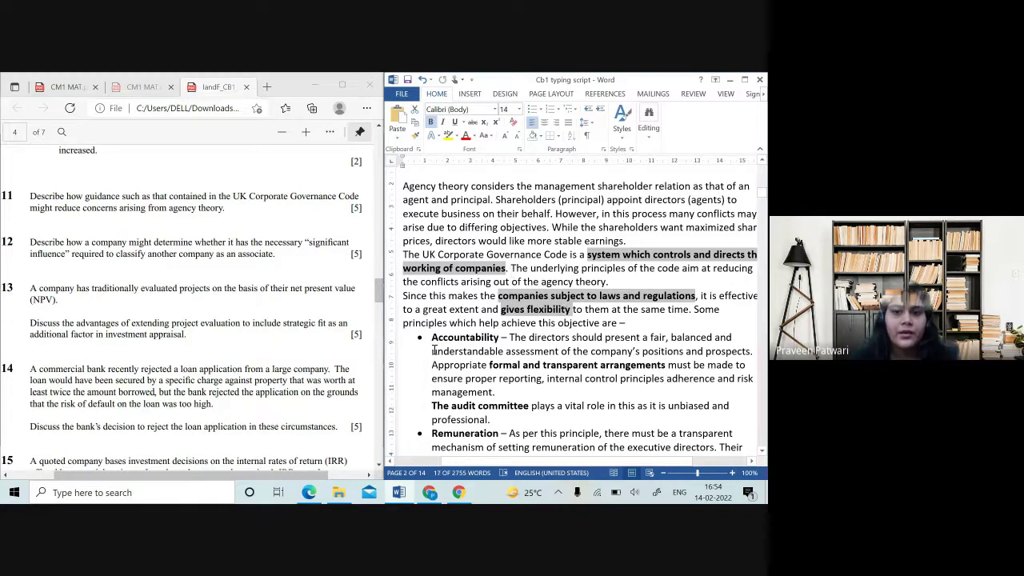
{"action": "left_click_drag", "start_coordinate": [432, 337], "coordinate": [494, 336], "text": "ctrl"}
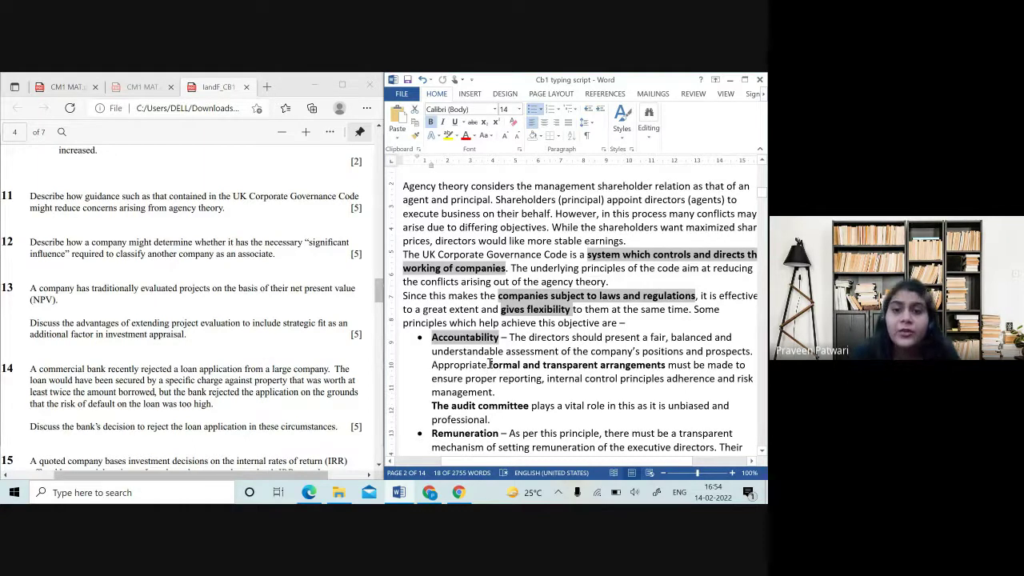
{"action": "left_click_drag", "start_coordinate": [489, 364], "coordinate": [665, 364], "text": "ctrl"}
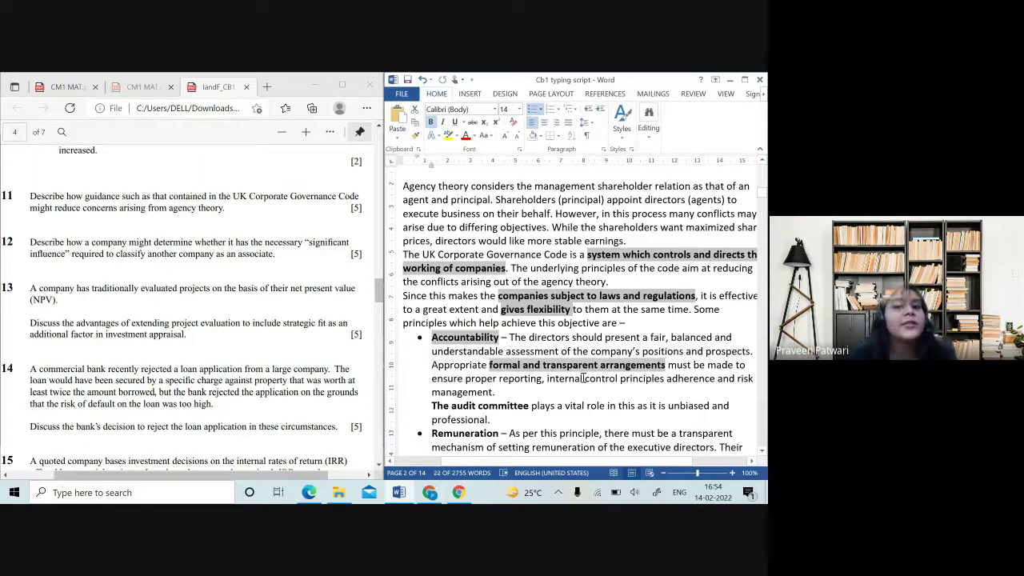
{"action": "left_click_drag", "start_coordinate": [497, 392], "coordinate": [530, 409], "text": "ctrl"}
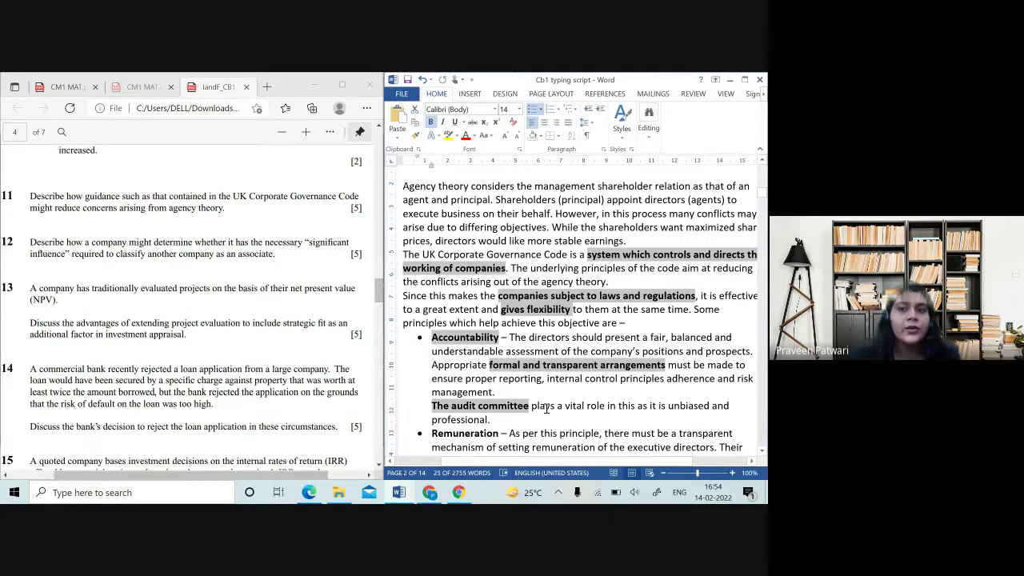
{"action": "scroll", "coordinate": [547, 408], "scroll_direction": "down", "scroll_amount": 4}
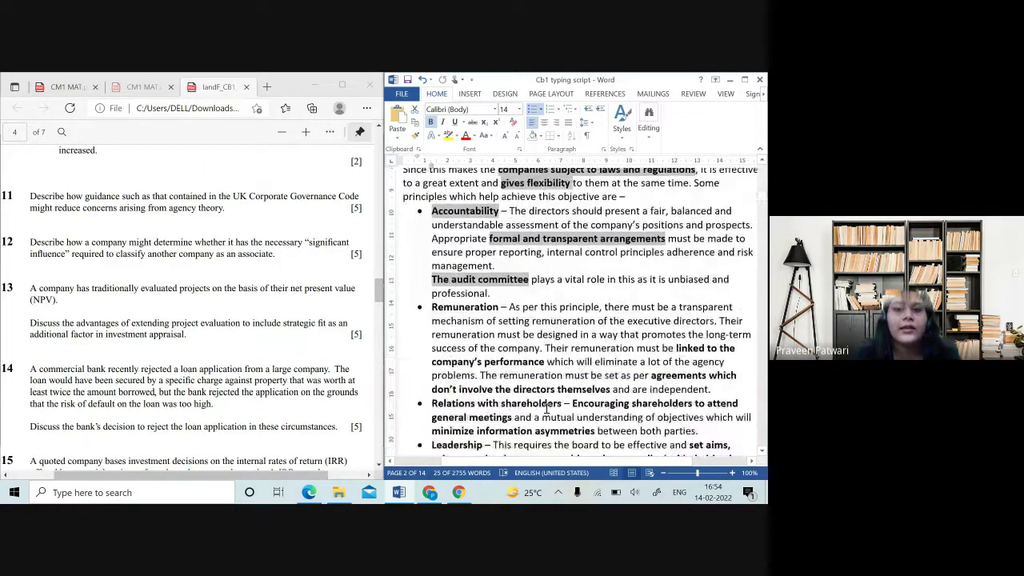
{"action": "left_click_drag", "start_coordinate": [431, 277], "coordinate": [499, 277], "text": "ctrl"}
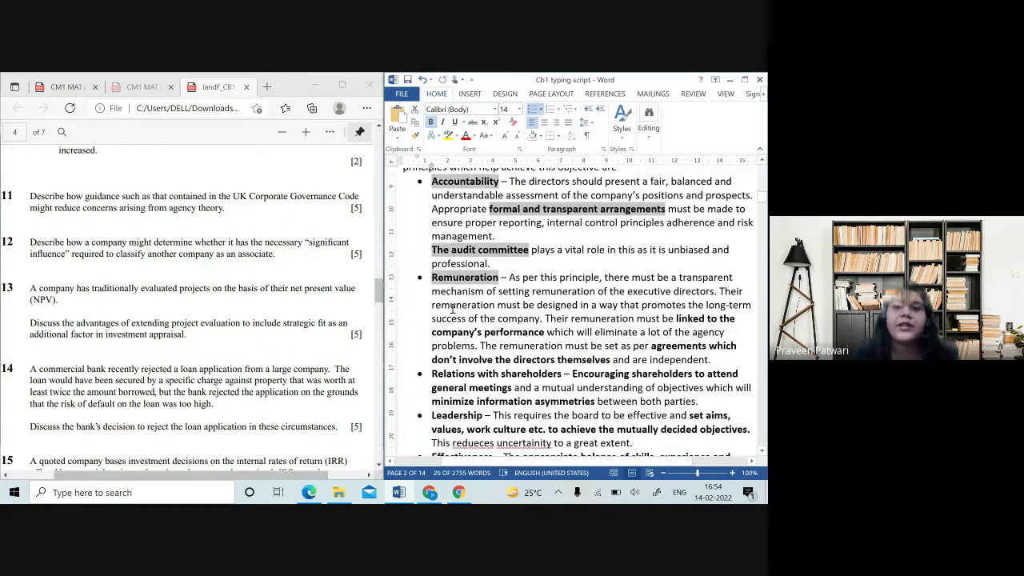
{"action": "scroll", "coordinate": [665, 222], "scroll_direction": "up", "scroll_amount": 5}
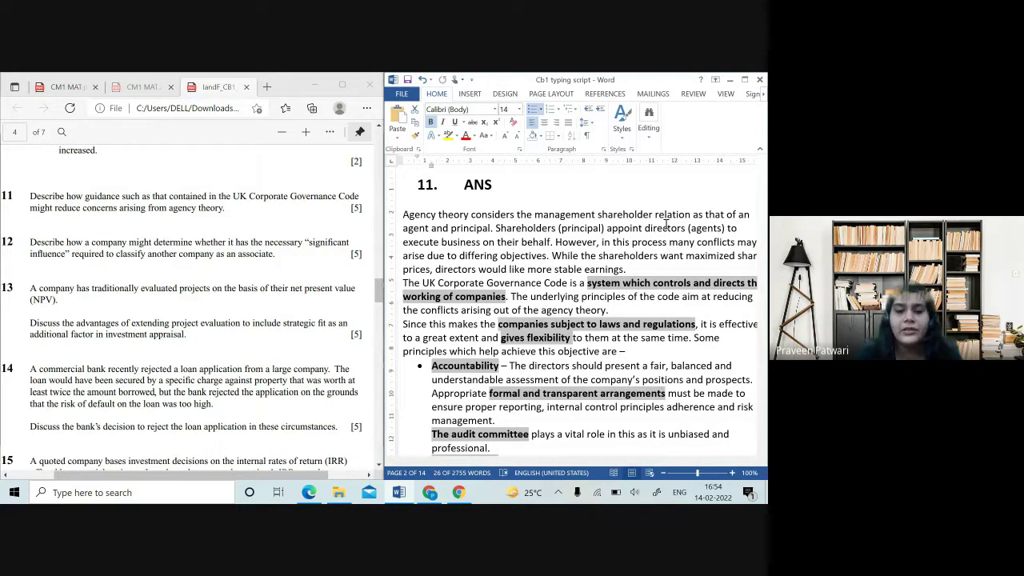
{"action": "key", "text": "ctrl+i"}
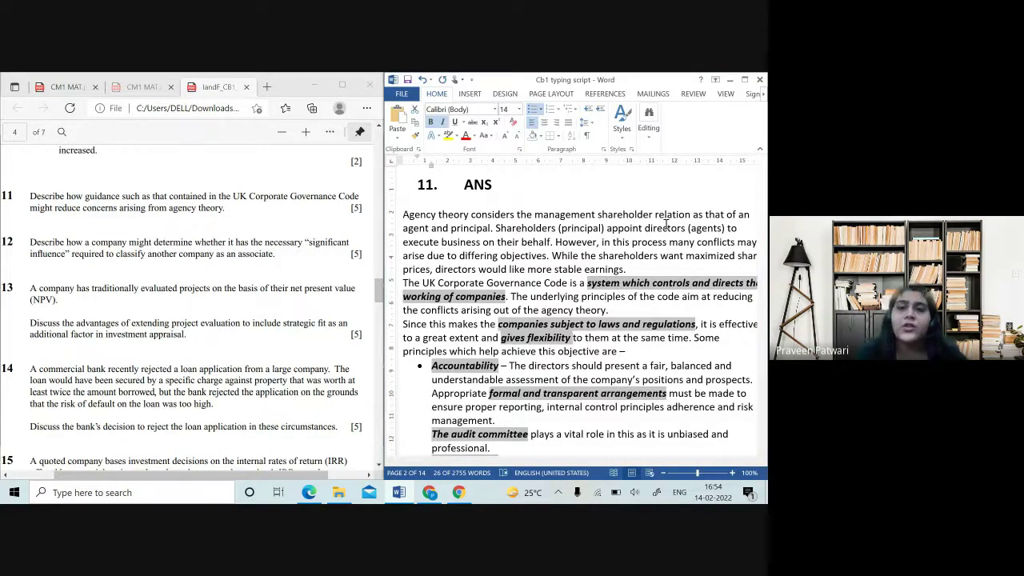
- Review the italicised key phrases and the bullet points of answer 11, continuing to the start of answer 12
{"action": "scroll", "coordinate": [619, 272], "scroll_direction": "down", "scroll_amount": 5}
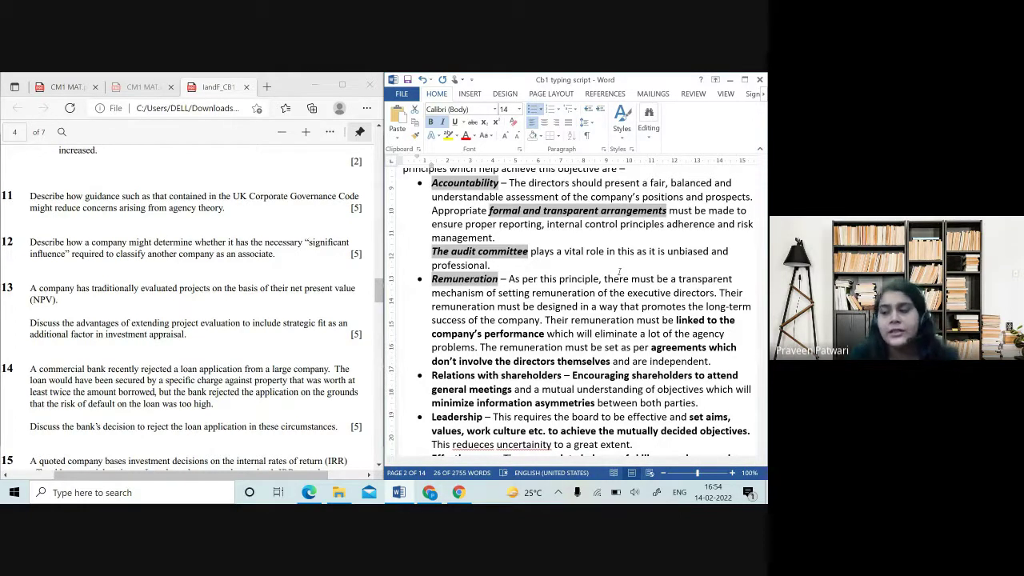
{"action": "scroll", "coordinate": [619, 272], "scroll_direction": "right", "scroll_amount": 2}
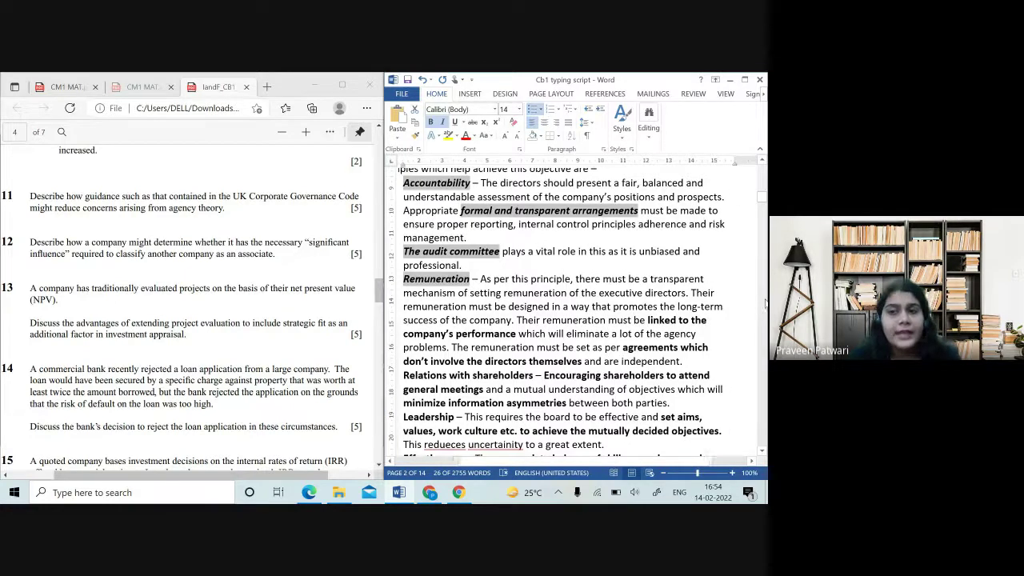
{"action": "scroll", "coordinate": [636, 334], "scroll_direction": "left", "scroll_amount": 2}
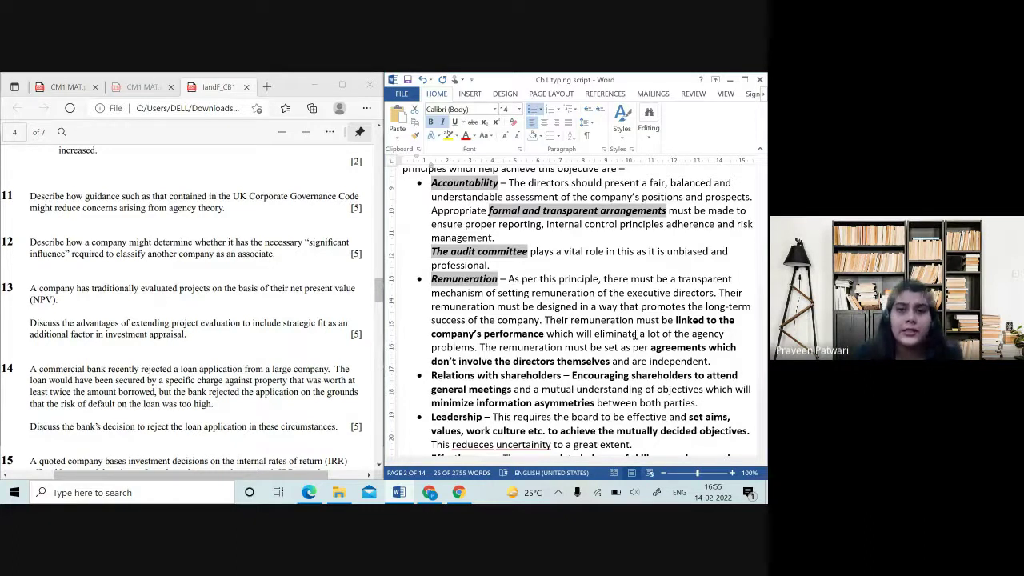
{"action": "scroll", "coordinate": [636, 334], "scroll_direction": "up", "scroll_amount": 5}
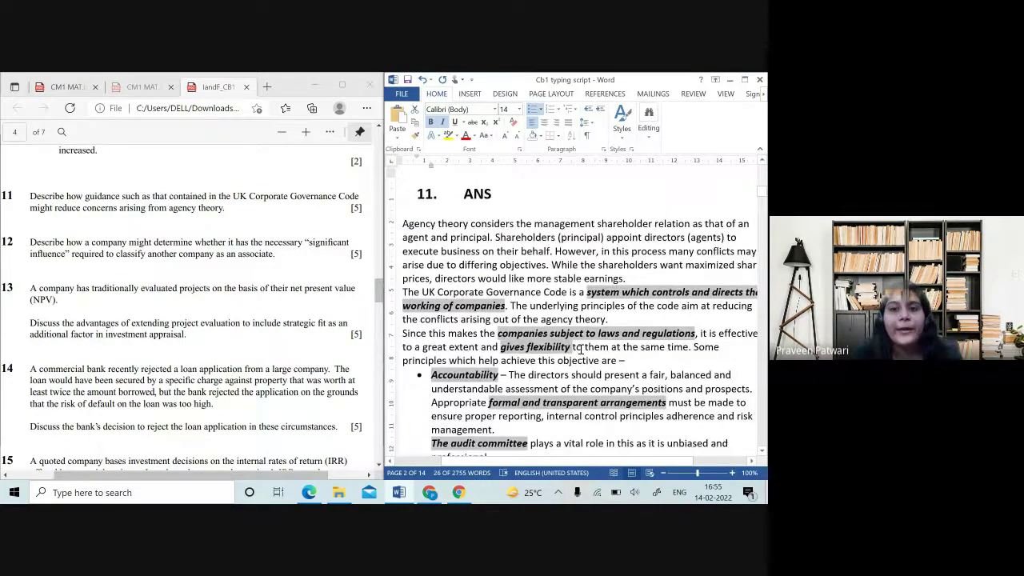
{"action": "scroll", "coordinate": [582, 349], "scroll_direction": "down", "scroll_amount": 2}
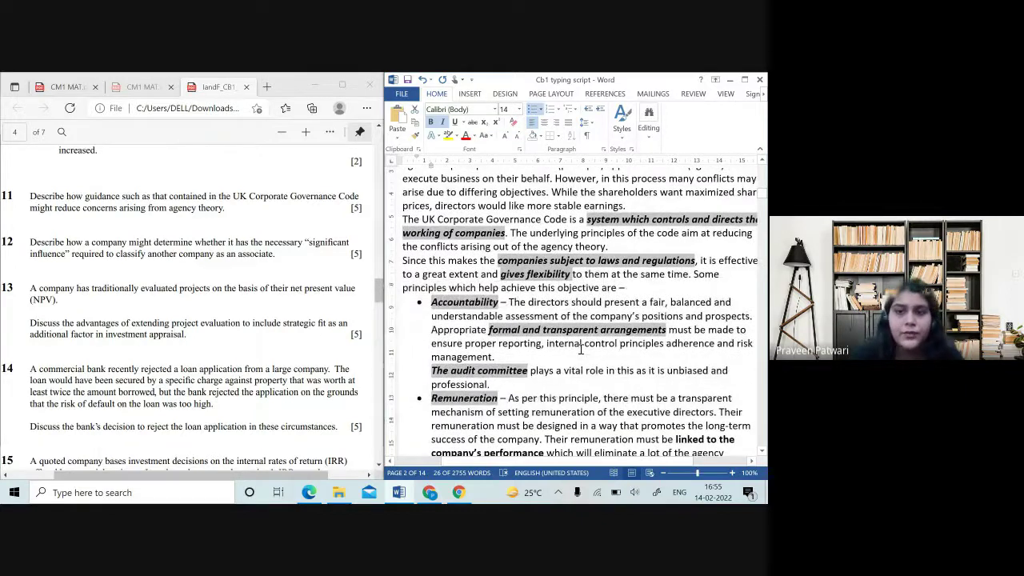
{"action": "scroll", "coordinate": [582, 348], "scroll_direction": "down", "scroll_amount": 12}
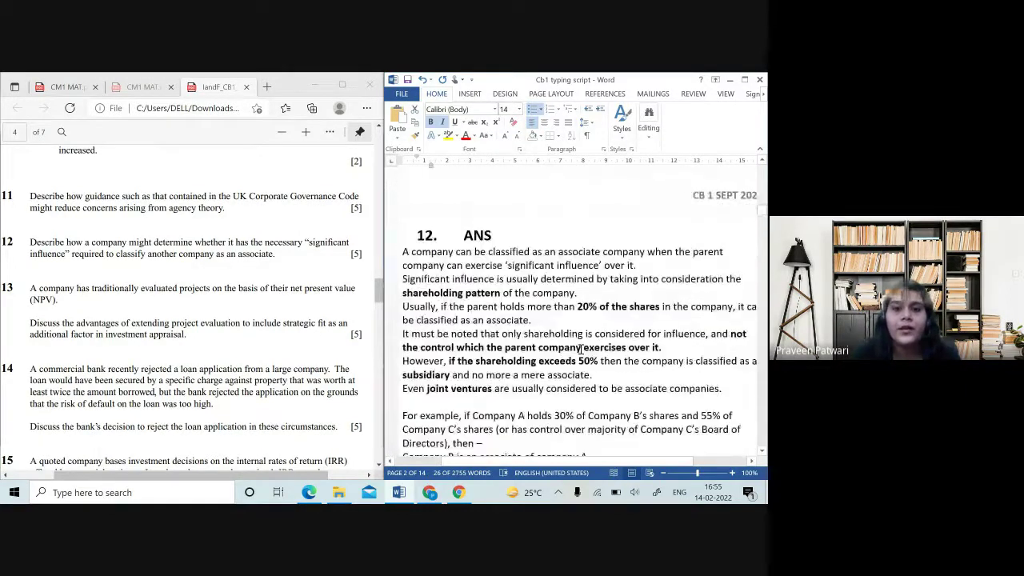
- View the bullet styles available for the Effectiveness point at the end of answer 11, leaving the bullet unchanged
{"action": "scroll", "coordinate": [582, 349], "scroll_direction": "up", "scroll_amount": 8}
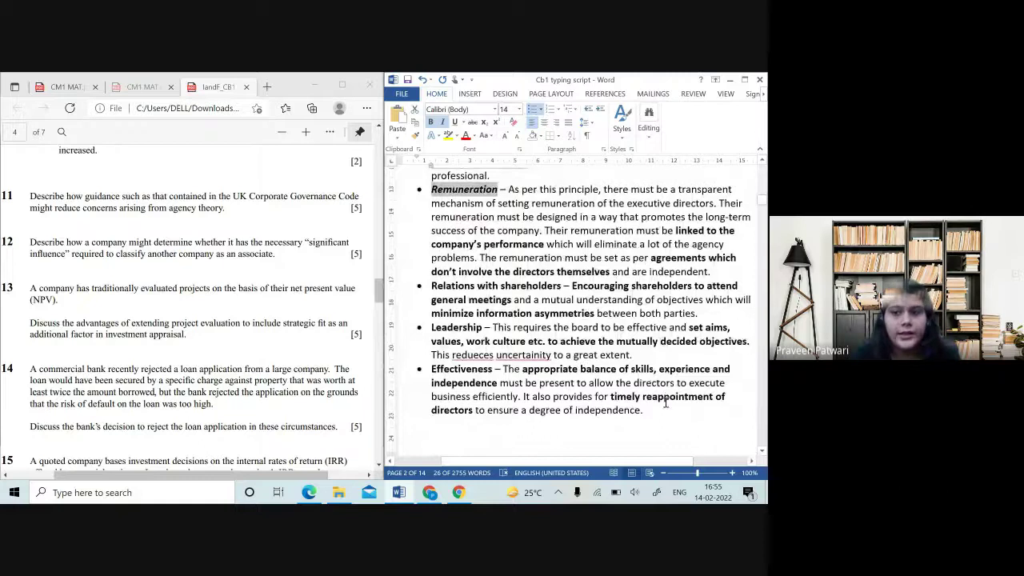
{"action": "left_click", "coordinate": [666, 409]}
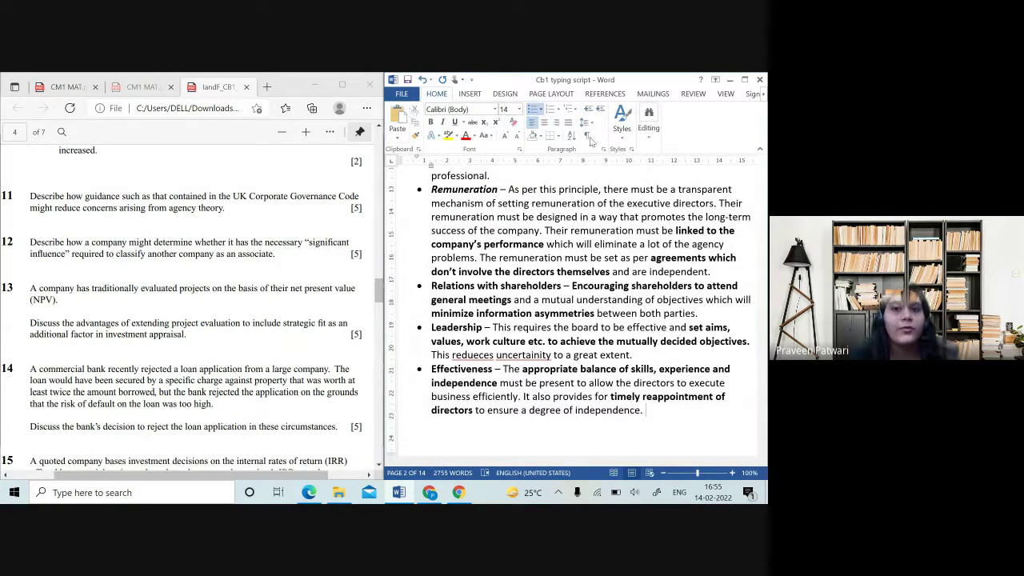
{"action": "left_click", "coordinate": [540, 114]}
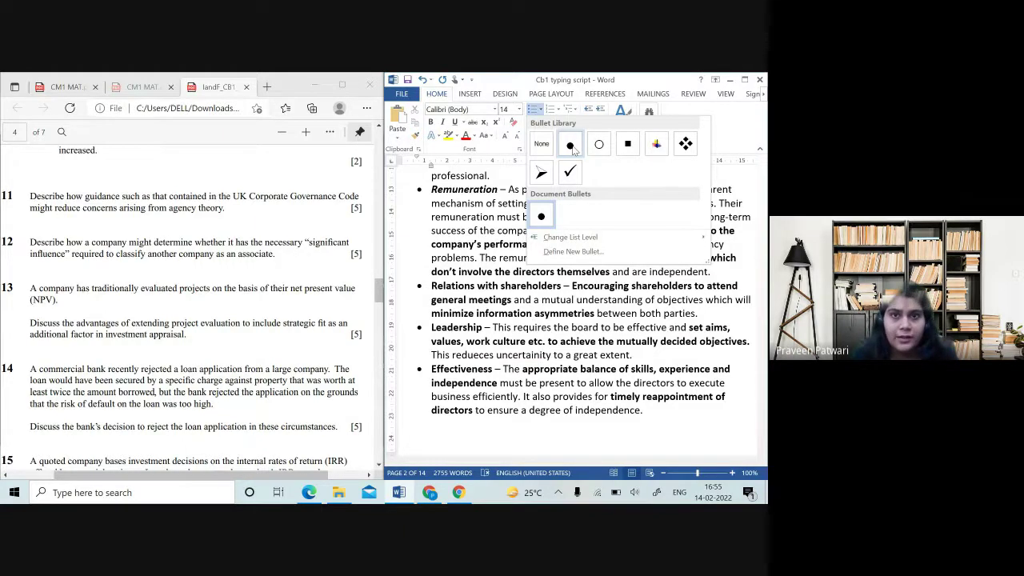
{"action": "left_click", "coordinate": [664, 409]}
- Maximise the typing script window and insert a blank page after the final Response paragraph, starting it with "c)"
{"action": "scroll", "coordinate": [664, 409], "scroll_direction": "down", "scroll_amount": 20}
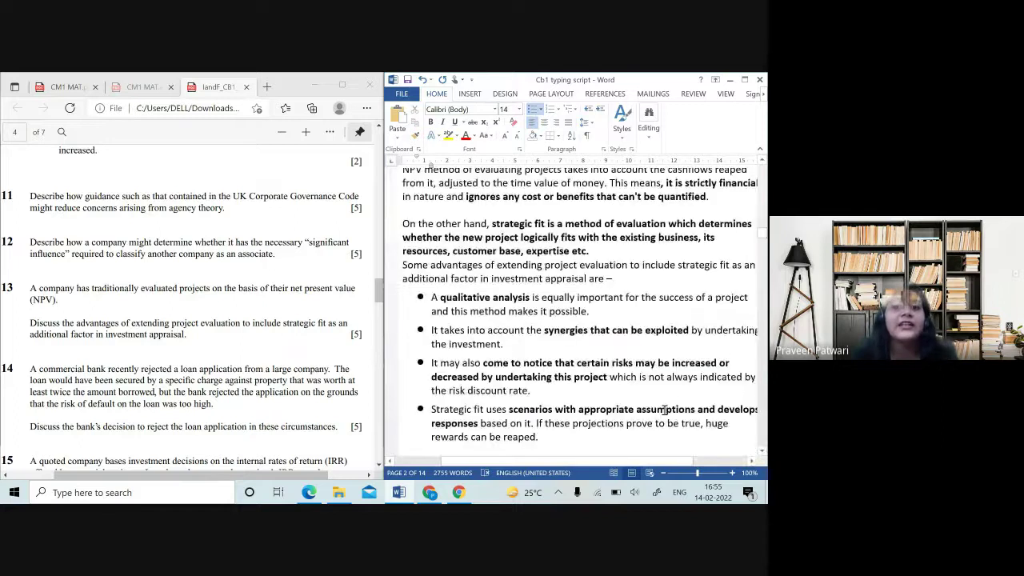
{"action": "scroll", "coordinate": [664, 410], "scroll_direction": "down", "scroll_amount": 20}
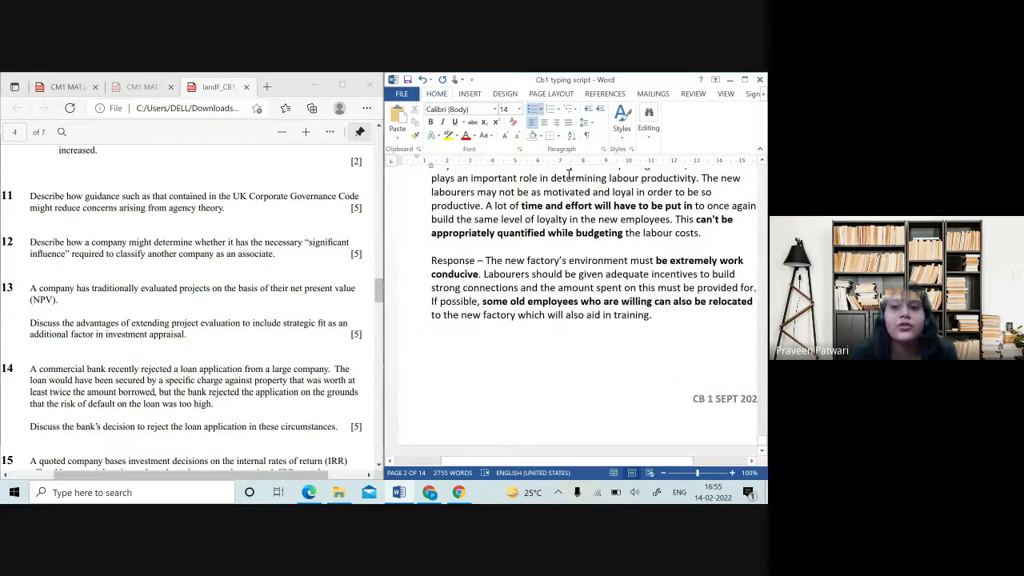
{"action": "left_click", "coordinate": [744, 80]}
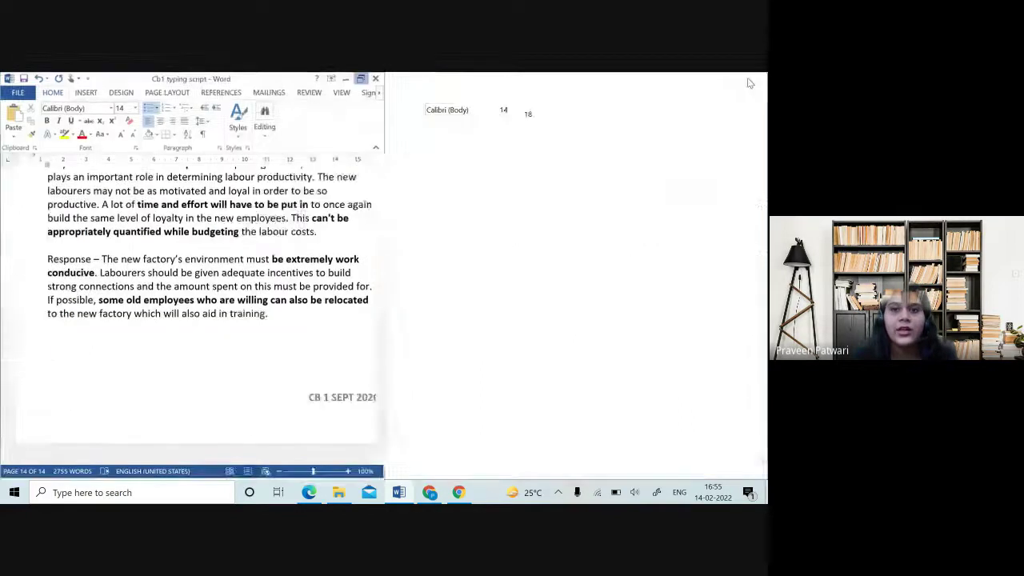
{"action": "left_click", "coordinate": [477, 330]}
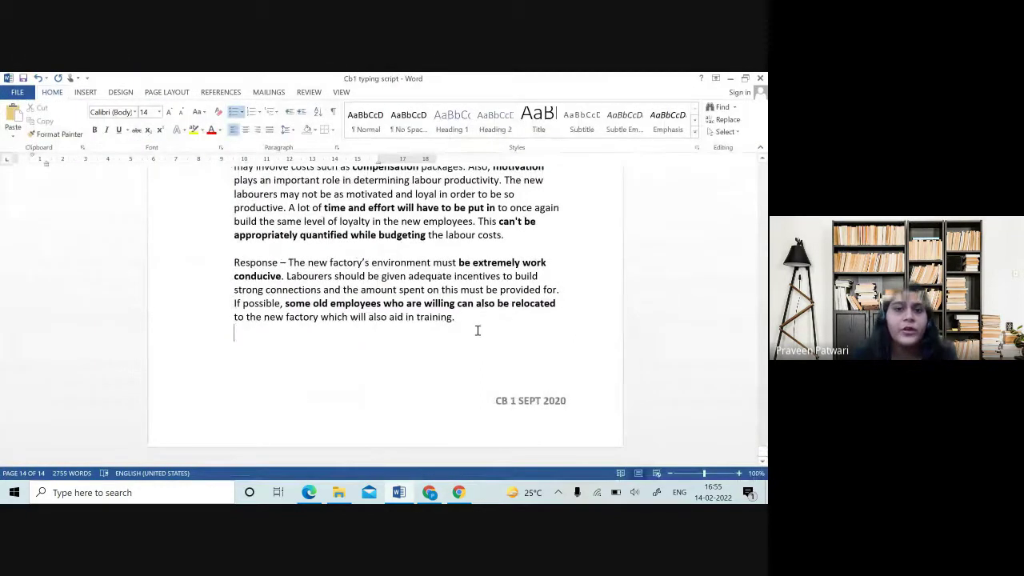
{"action": "left_click", "coordinate": [83, 93]}
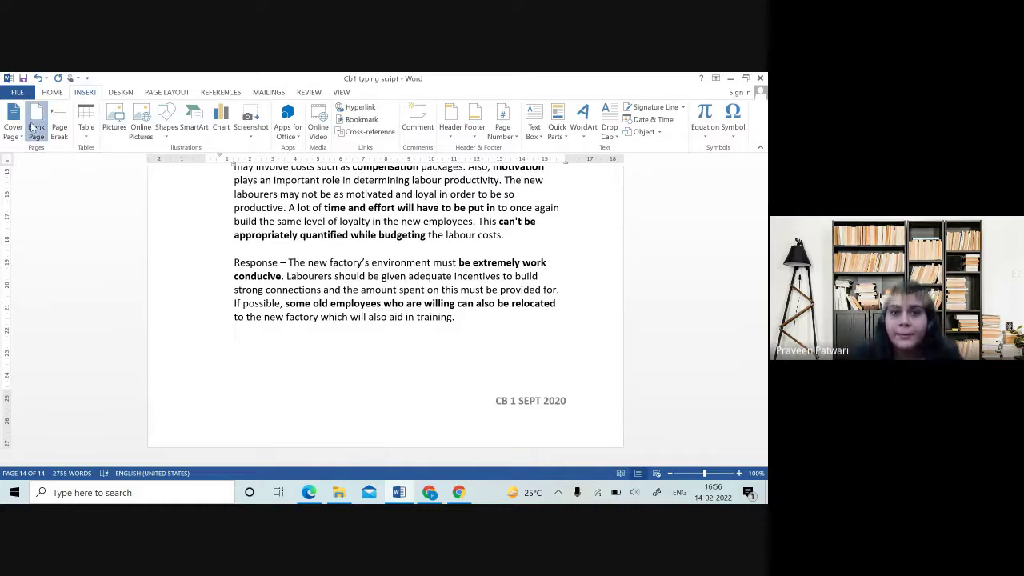
{"action": "left_click", "coordinate": [33, 130]}
{"action": "type", "text": "c)"}
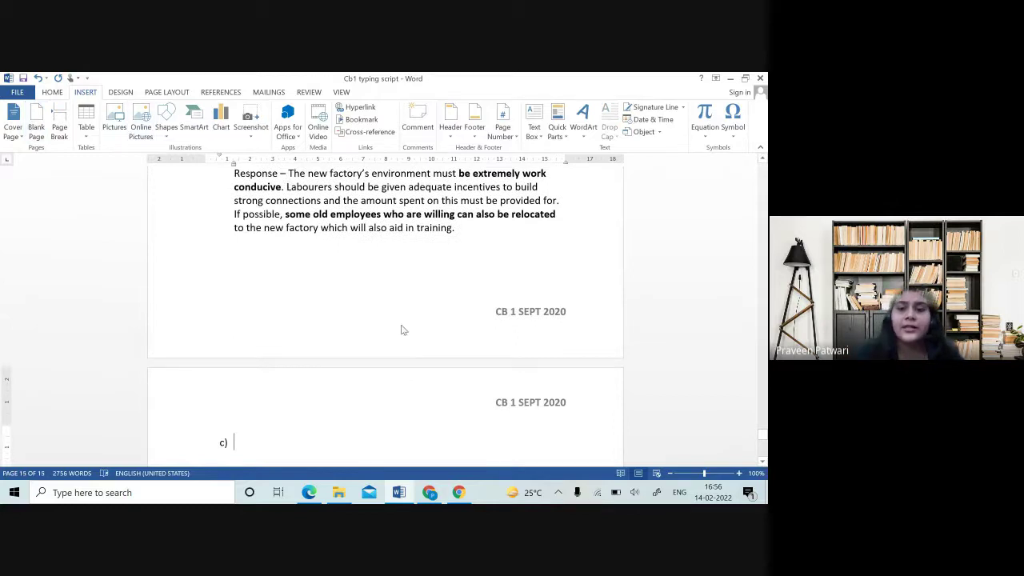
- Clear the "c)" from the new last page, try an arrow bullet in its place, and remove the bullet again
{"action": "key", "text": "BackSpace"}
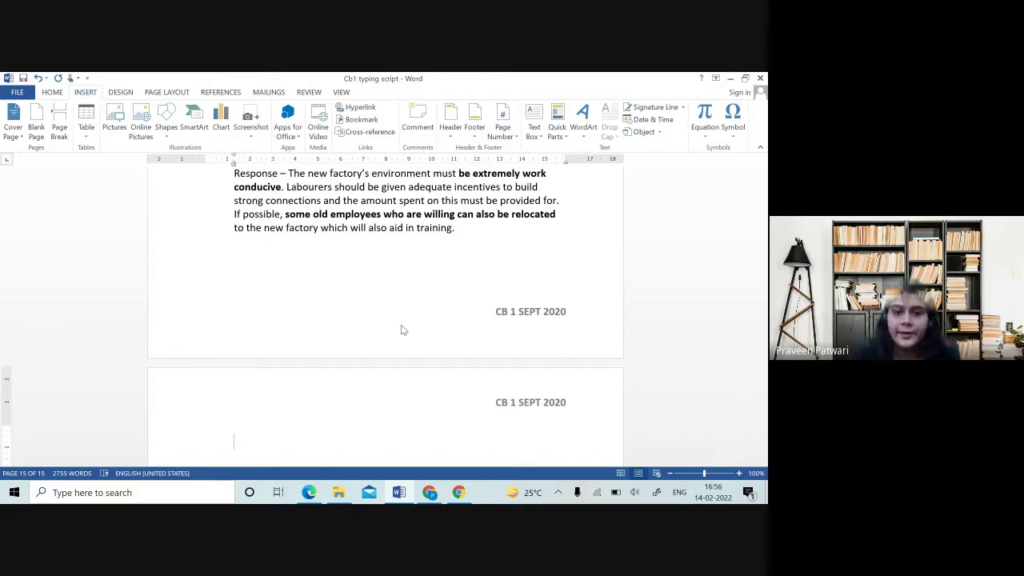
{"action": "scroll", "coordinate": [345, 346], "scroll_direction": "down", "scroll_amount": 4}
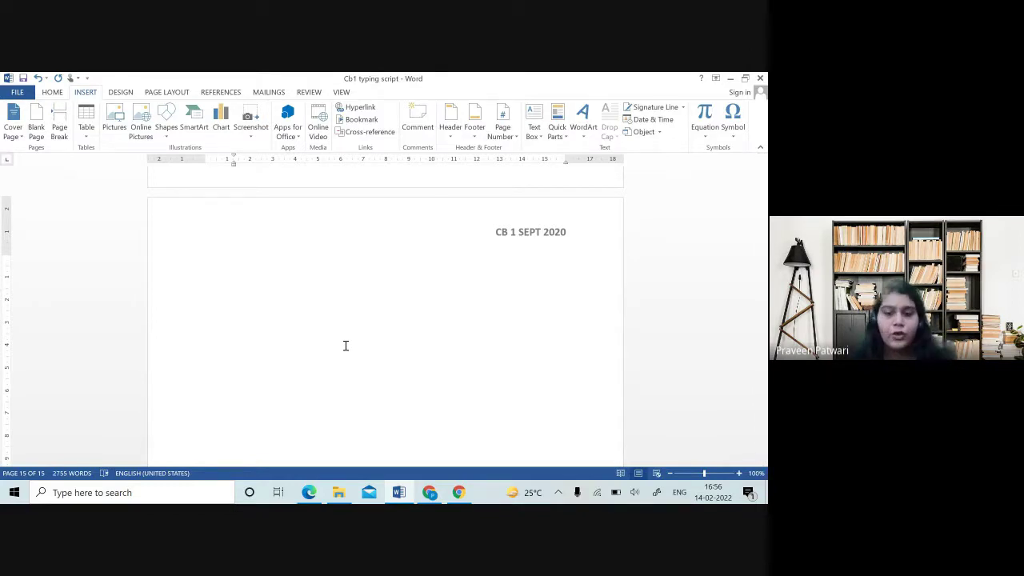
{"action": "type", "text": ">"}
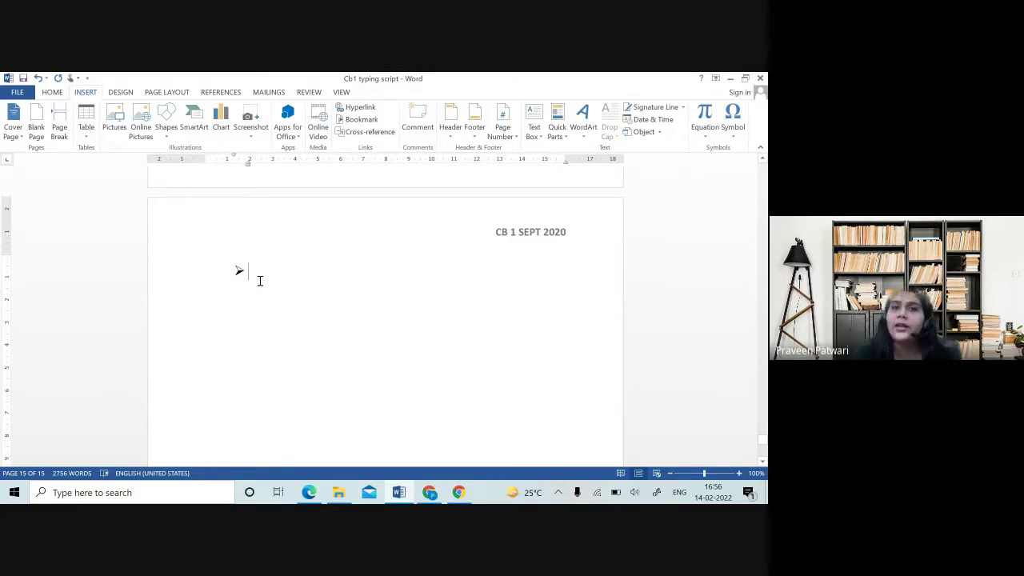
{"action": "key", "text": "BackSpace"}
{"action": "key", "text": "BackSpace"}
{"action": "key", "text": "BackSpace"}
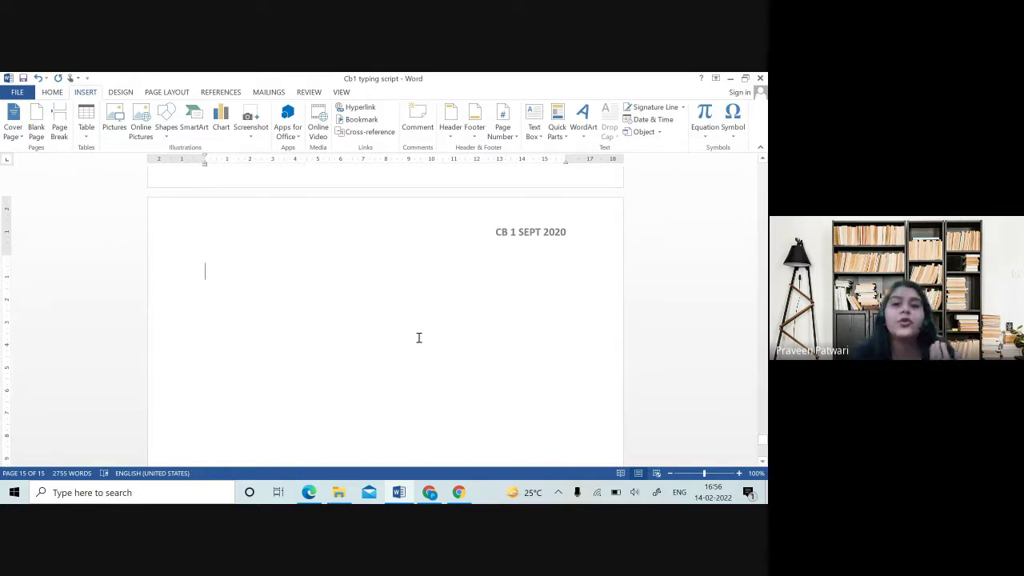
- Bring back the CB1 exam paper and arrange the typing script side by side with it
{"action": "scroll", "coordinate": [418, 338], "scroll_direction": "up", "scroll_amount": 5}
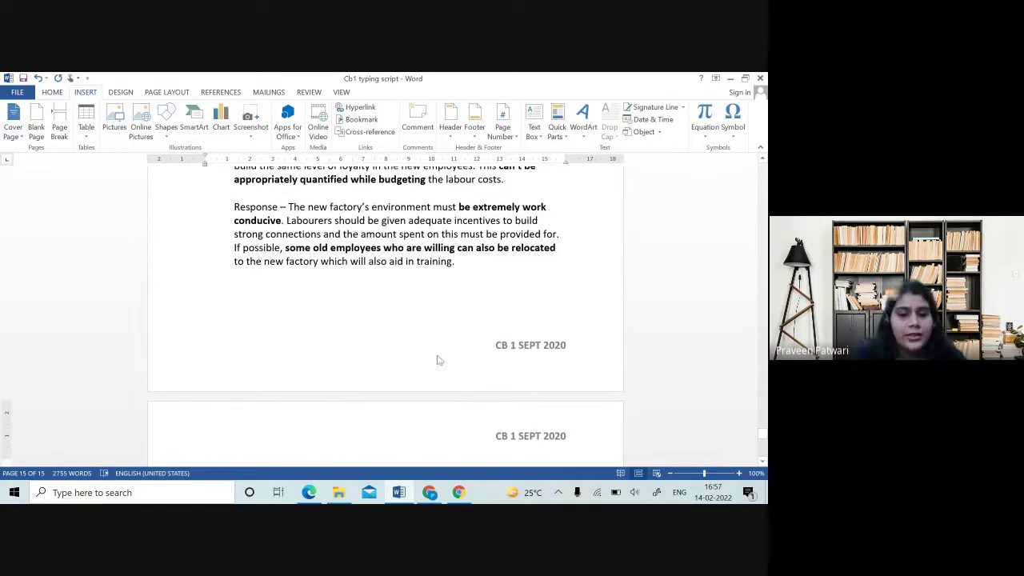
{"action": "mouse_move", "coordinate": [475, 492]}
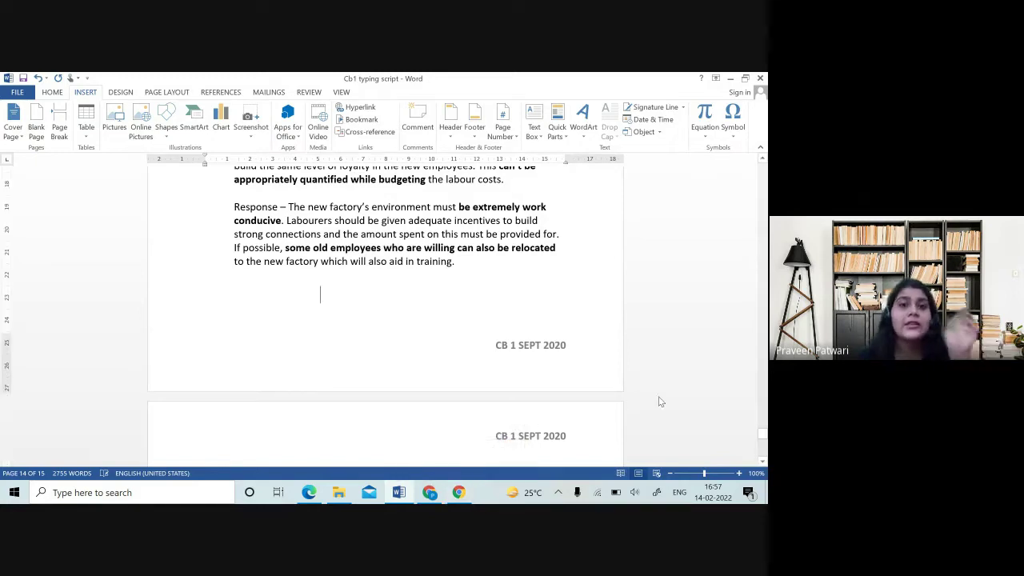
{"action": "scroll", "coordinate": [457, 331], "scroll_direction": "up", "scroll_amount": 4}
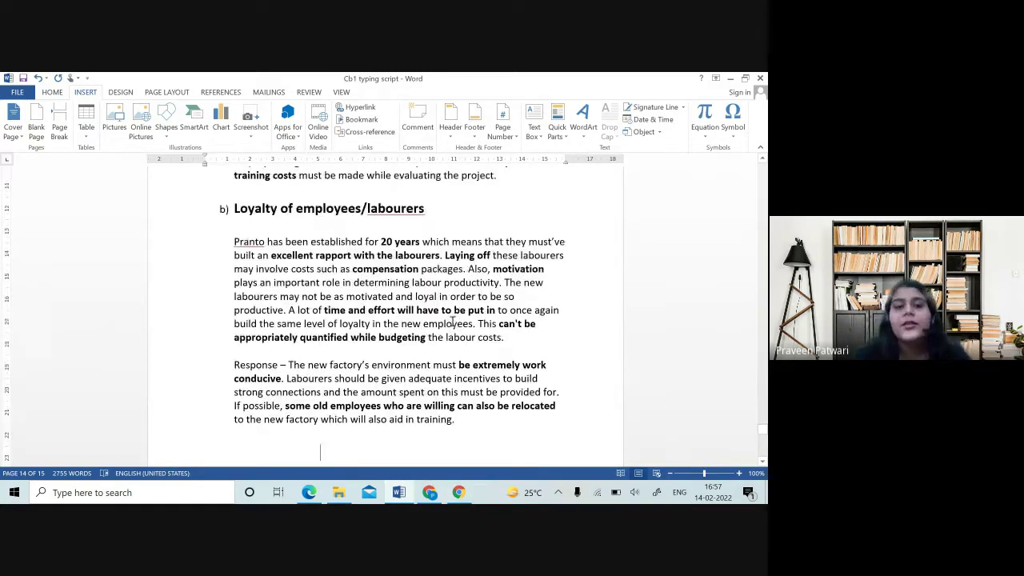
{"action": "left_click", "coordinate": [309, 493]}
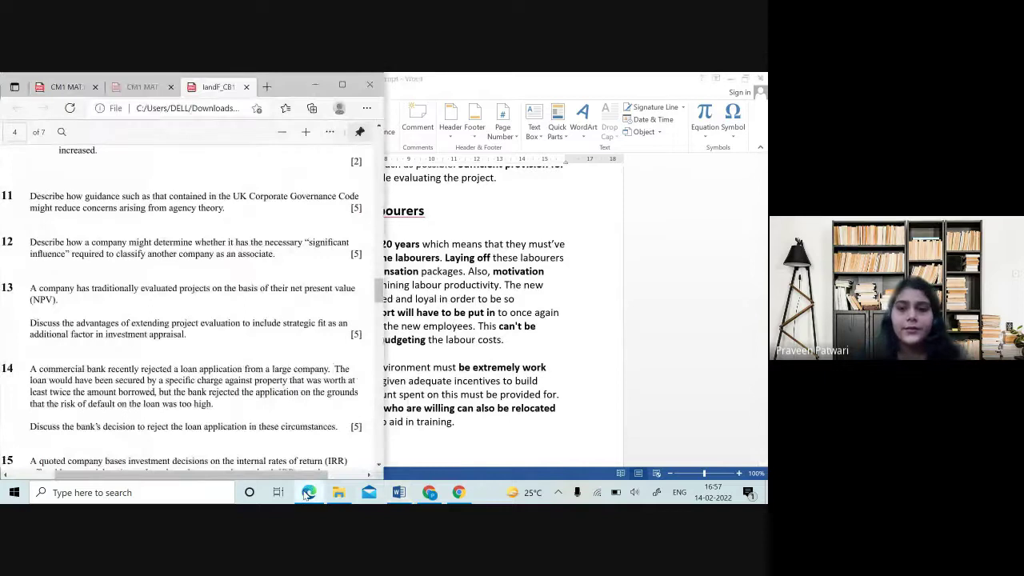
{"action": "left_click", "coordinate": [309, 493]}
{"action": "key", "text": "super+Right"}
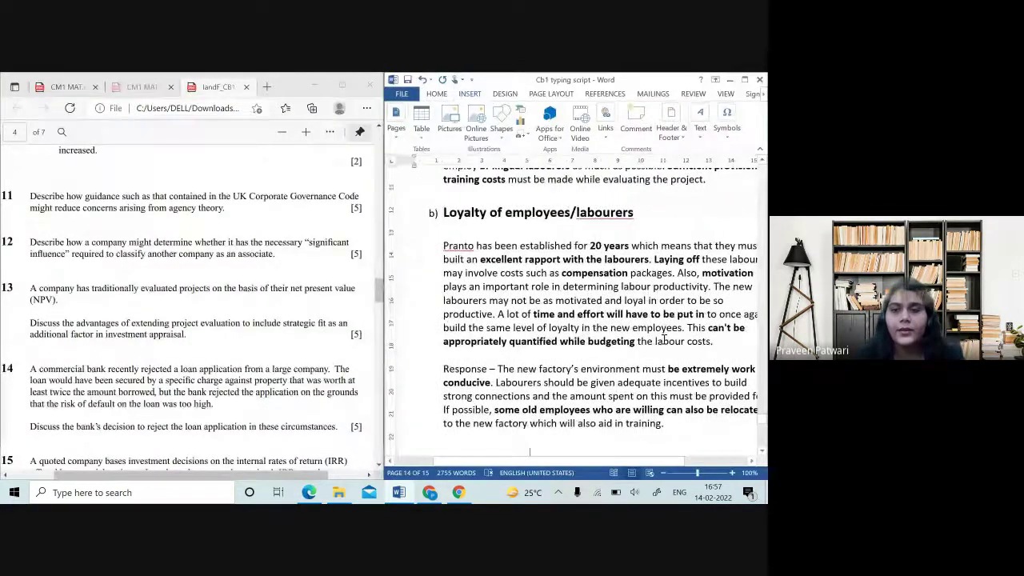
- Examine the page layout and bold keywords of answers 17 and 18 and the start of answer 19 in the typing script
{"action": "scroll", "coordinate": [663, 339], "scroll_direction": "down", "scroll_amount": 15}
{"action": "scroll", "coordinate": [663, 339], "scroll_direction": "up", "scroll_amount": 20}
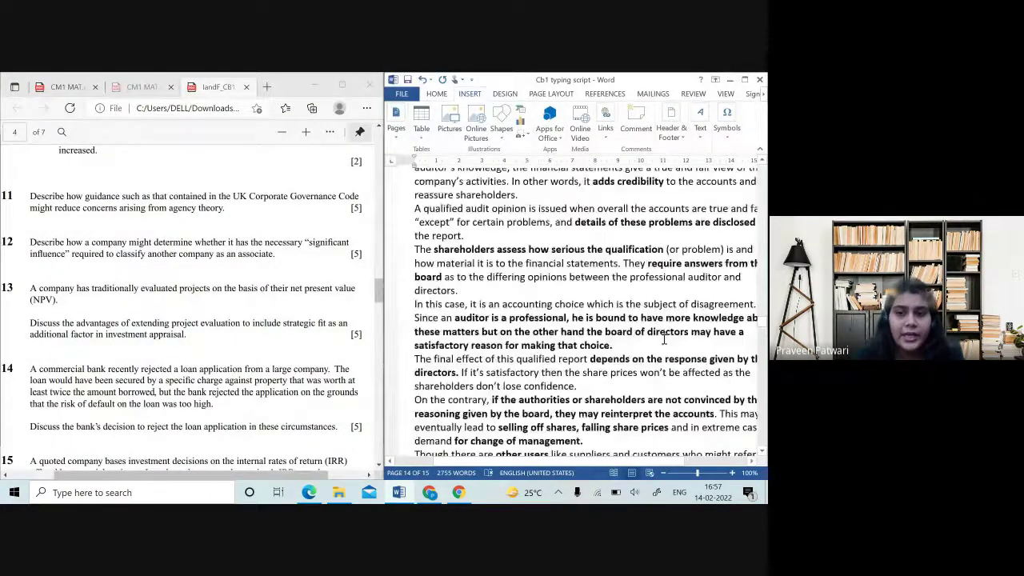
{"action": "scroll", "coordinate": [663, 339], "scroll_direction": "down", "scroll_amount": 4}
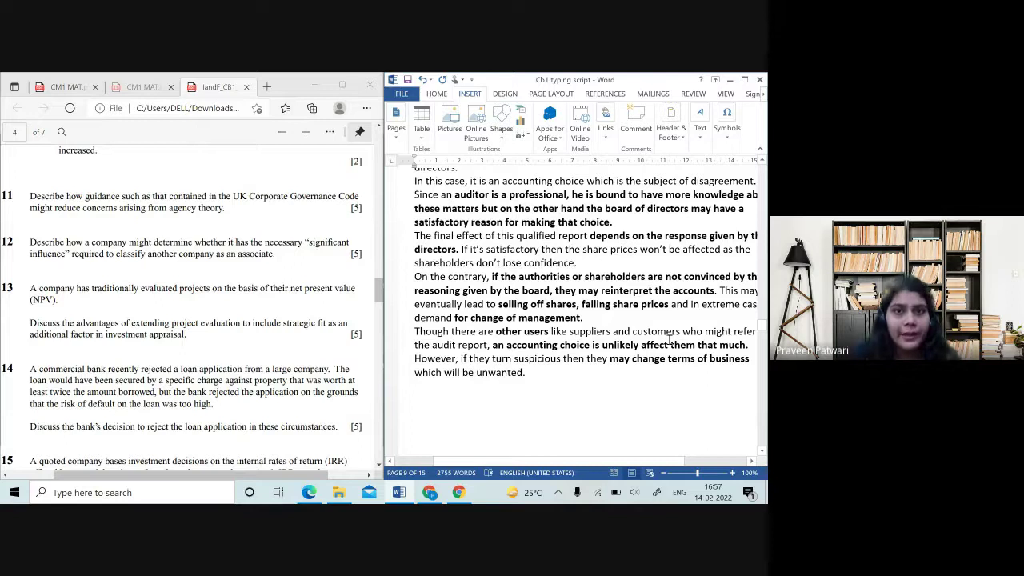
{"action": "scroll", "coordinate": [581, 390], "scroll_direction": "up", "scroll_amount": 8}
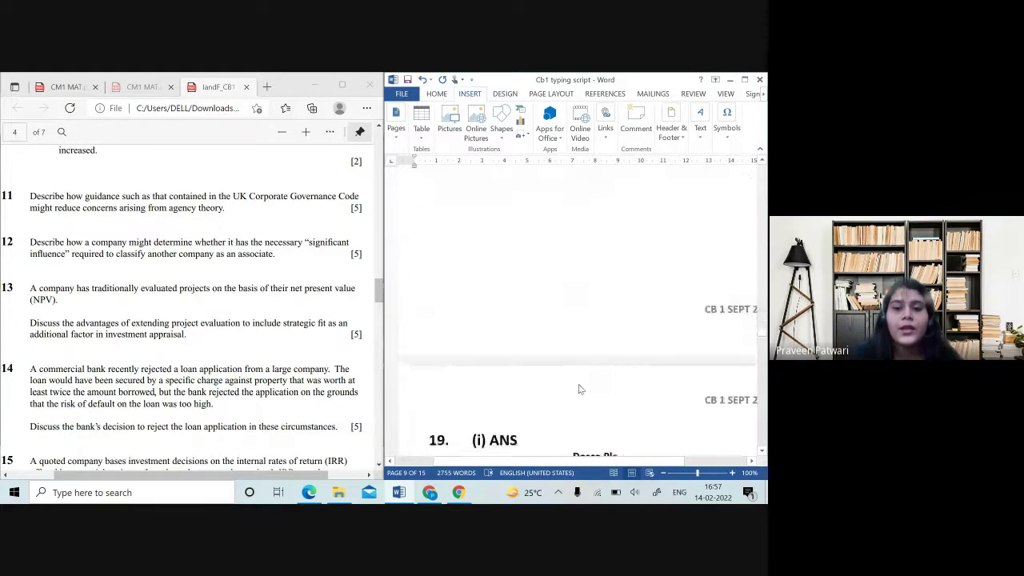
{"action": "scroll", "coordinate": [581, 390], "scroll_direction": "down", "scroll_amount": 7}
{"action": "scroll", "coordinate": [579, 385], "scroll_direction": "up", "scroll_amount": 3}
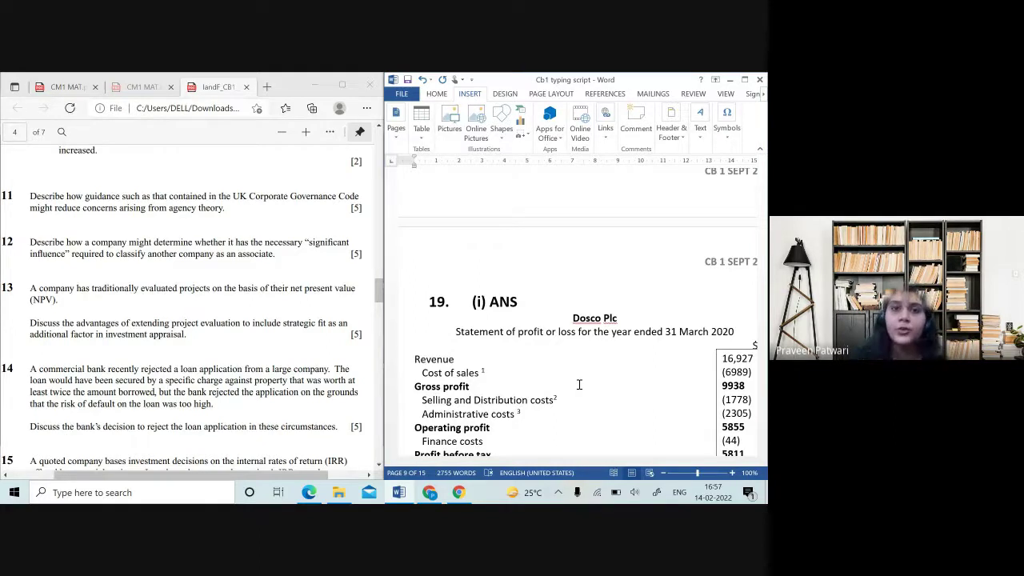
{"action": "scroll", "coordinate": [579, 385], "scroll_direction": "up", "scroll_amount": 1}
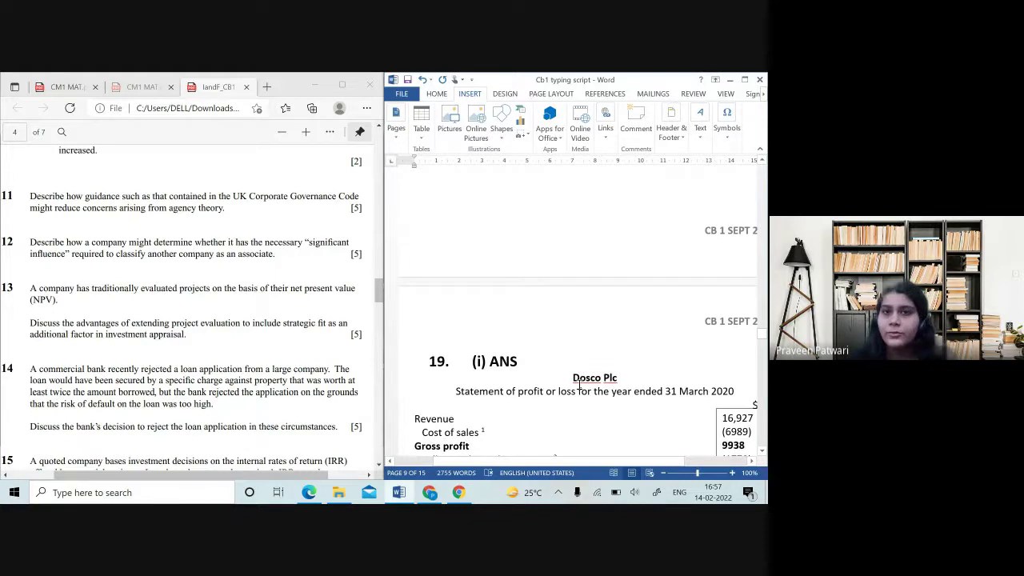
{"action": "scroll", "coordinate": [580, 385], "scroll_direction": "up", "scroll_amount": 15}
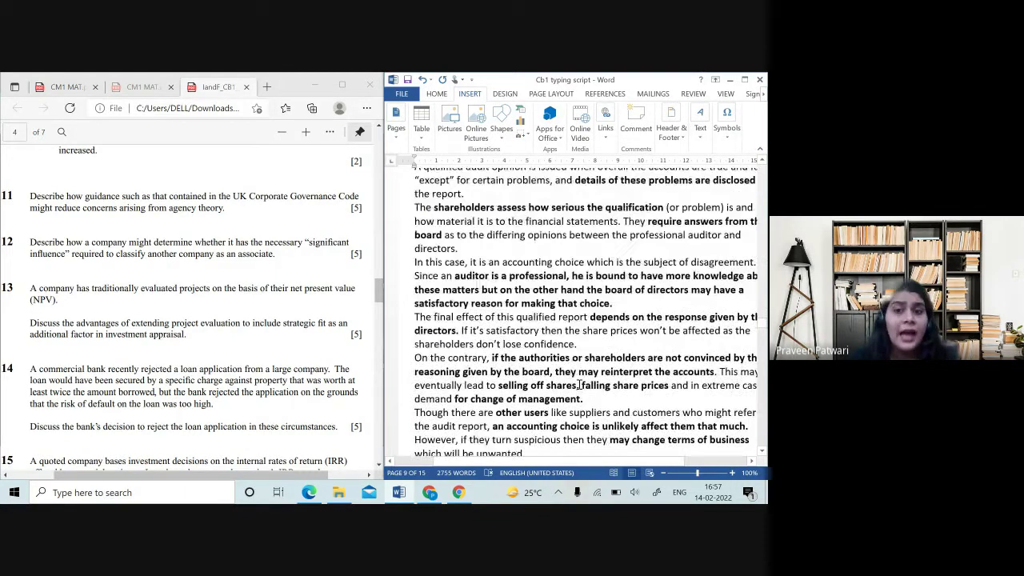
{"action": "scroll", "coordinate": [579, 385], "scroll_direction": "up", "scroll_amount": 10}
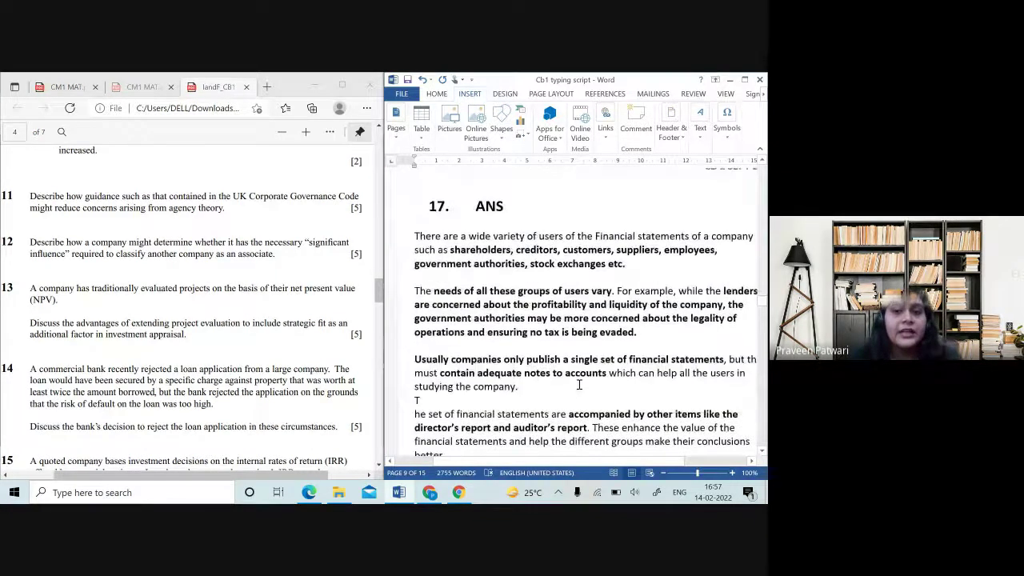
{"action": "scroll", "coordinate": [579, 385], "scroll_direction": "up", "scroll_amount": 5}
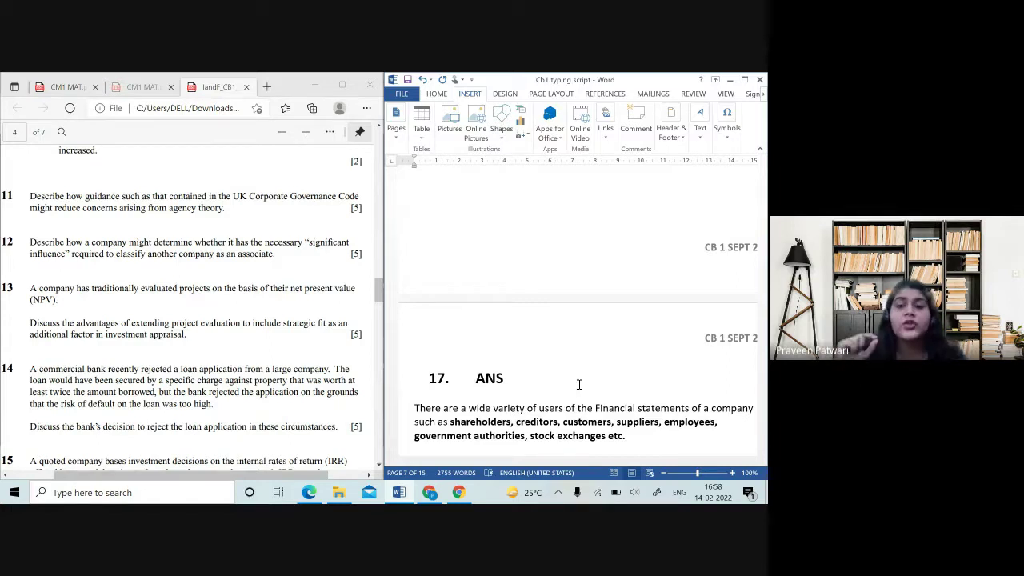
- Delete the stray "T" on its own line above the last paragraph of answer 17
{"action": "scroll", "coordinate": [579, 385], "scroll_direction": "down", "scroll_amount": 10}
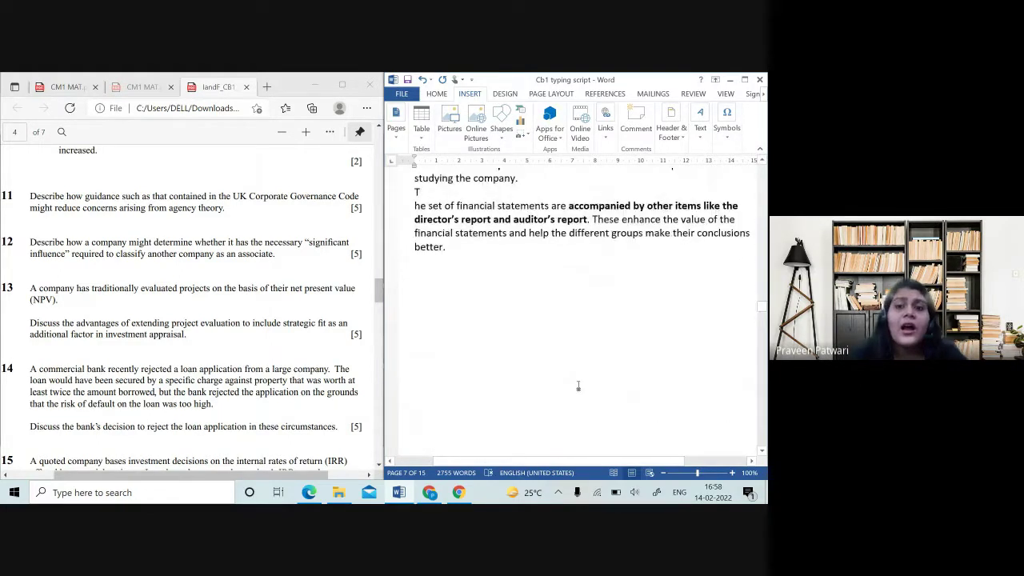
{"action": "scroll", "coordinate": [580, 384], "scroll_direction": "up", "scroll_amount": 3}
{"action": "scroll", "coordinate": [579, 385], "scroll_direction": "up", "scroll_amount": 1}
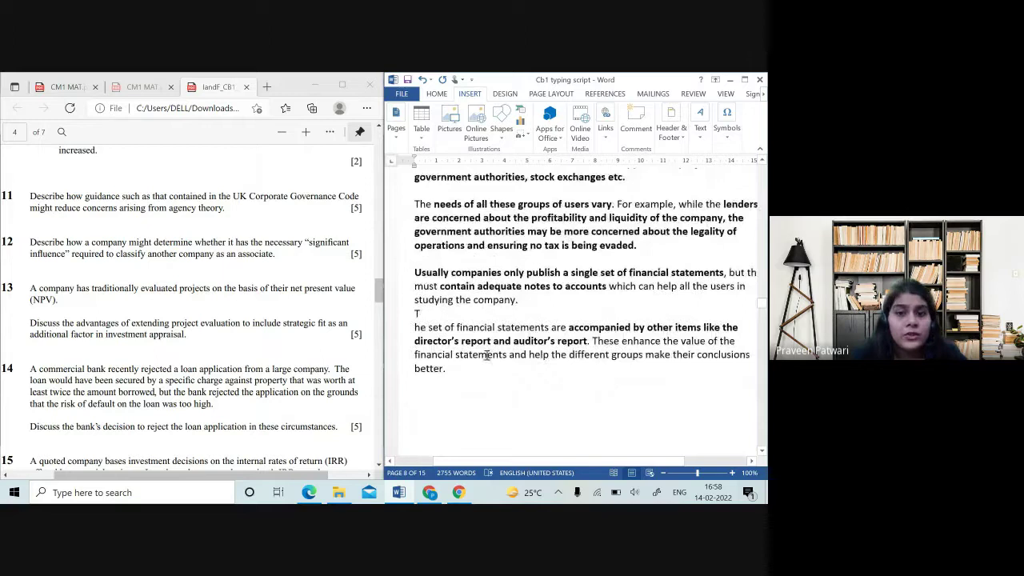
{"action": "left_click", "coordinate": [450, 314]}
{"action": "key", "text": "BackSpace"}
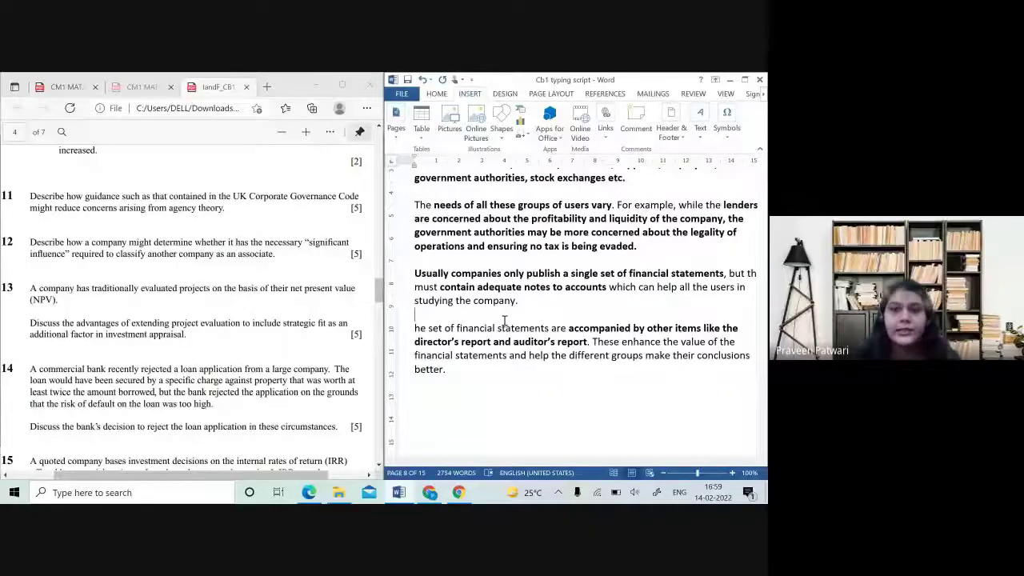
- Compare the Dosco Plc statement of profit or loss in answer 19 (i) with question 19 of the exam paper
{"action": "scroll", "coordinate": [638, 355], "scroll_direction": "down", "scroll_amount": 2}
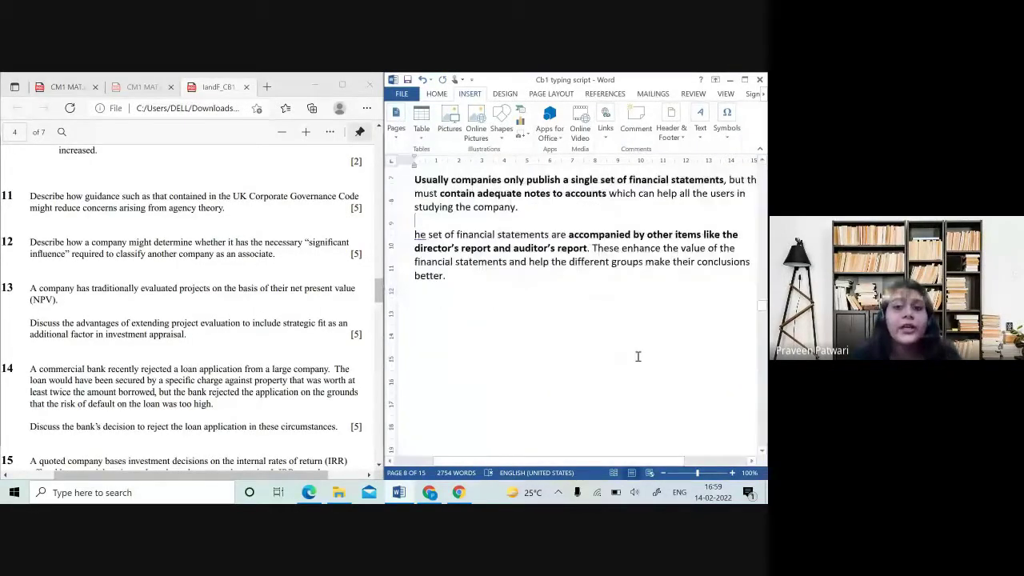
{"action": "scroll", "coordinate": [638, 356], "scroll_direction": "down", "scroll_amount": 8}
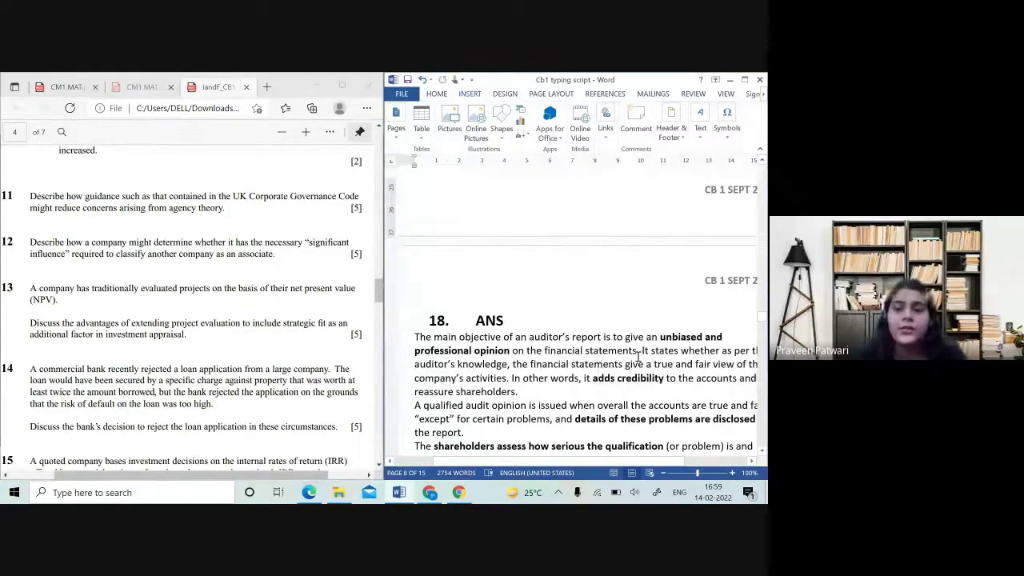
{"action": "scroll", "coordinate": [629, 436], "scroll_direction": "down", "scroll_amount": 5}
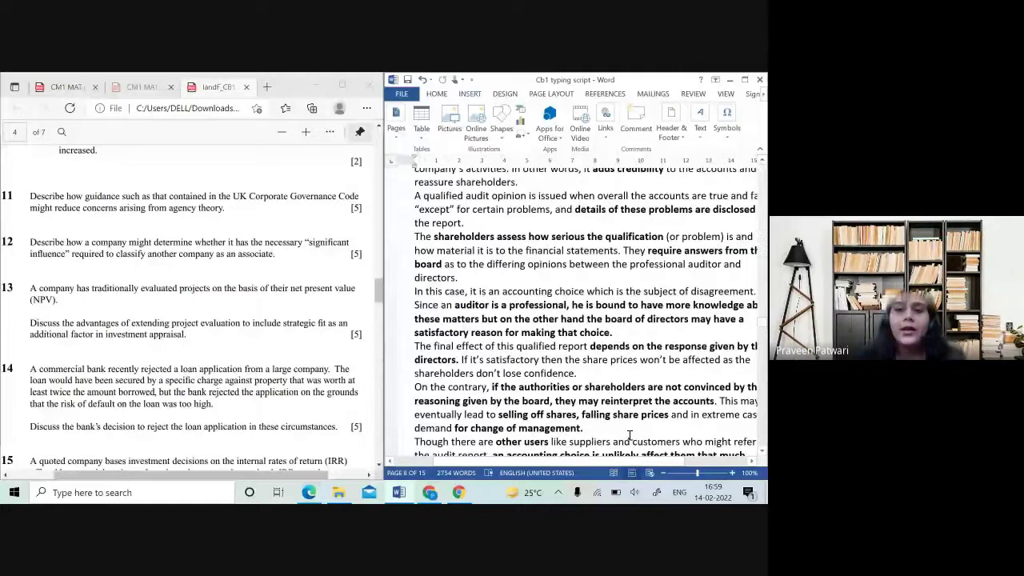
{"action": "scroll", "coordinate": [632, 352], "scroll_direction": "down", "scroll_amount": 20}
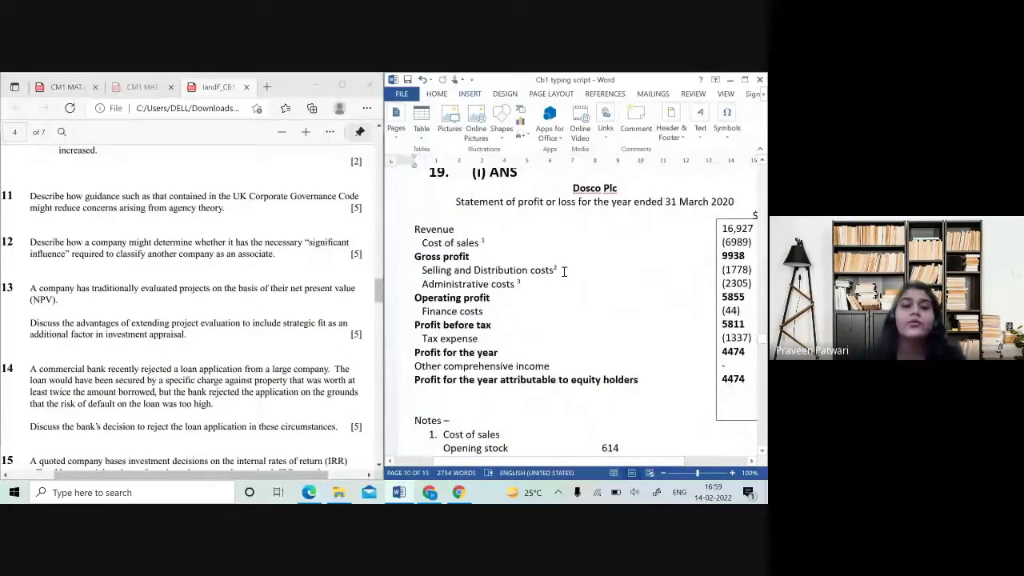
{"action": "key", "text": "alt+Tab"}
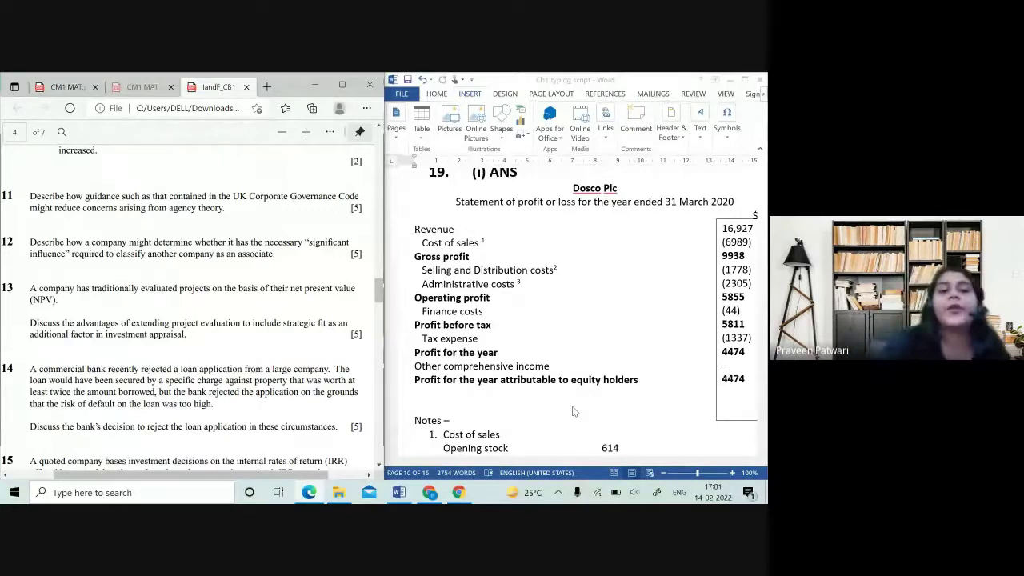
{"action": "scroll", "coordinate": [307, 344], "scroll_direction": "down", "scroll_amount": 3}
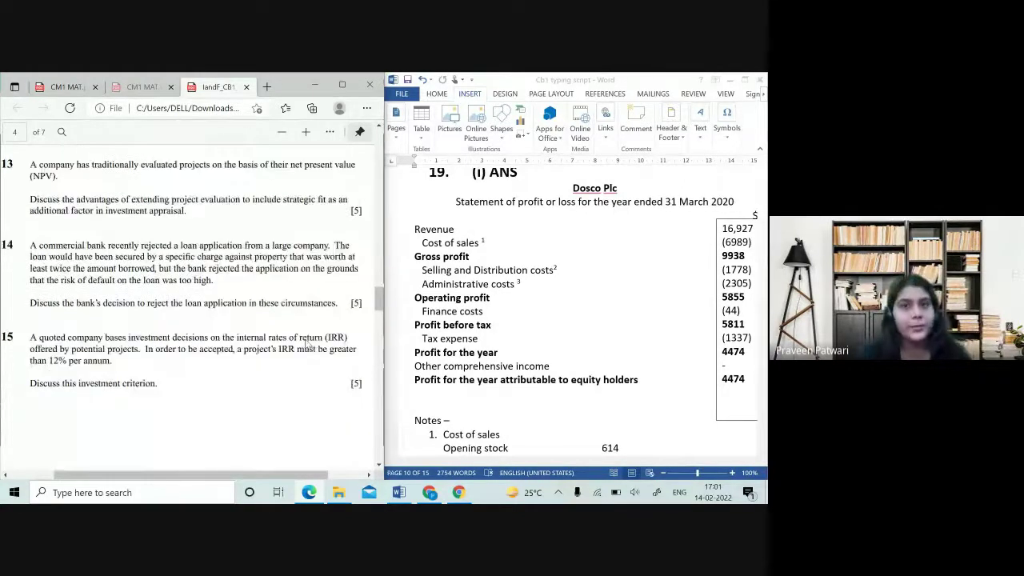
{"action": "scroll", "coordinate": [307, 344], "scroll_direction": "down", "scroll_amount": 15}
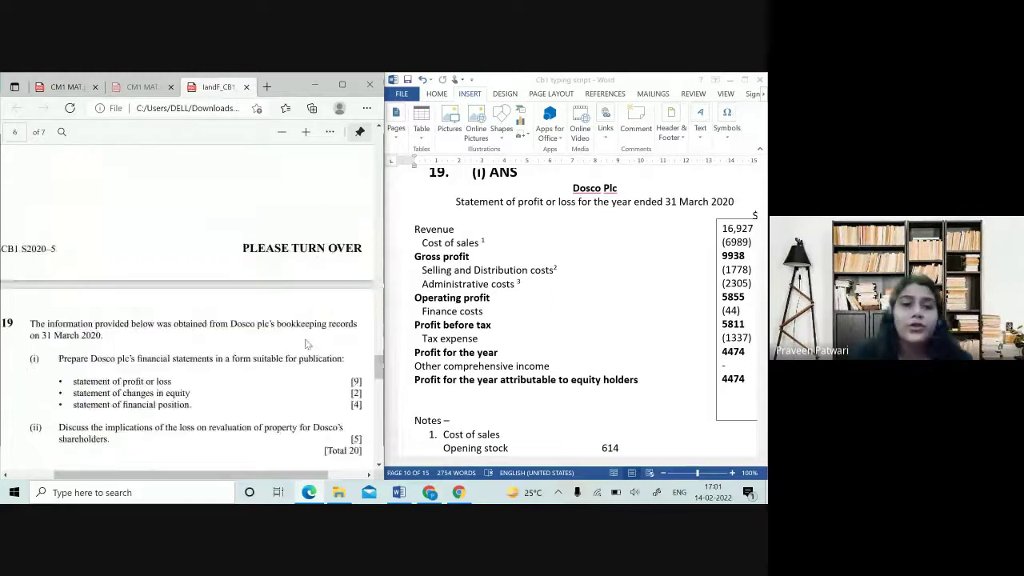
{"action": "scroll", "coordinate": [307, 344], "scroll_direction": "down", "scroll_amount": 3}
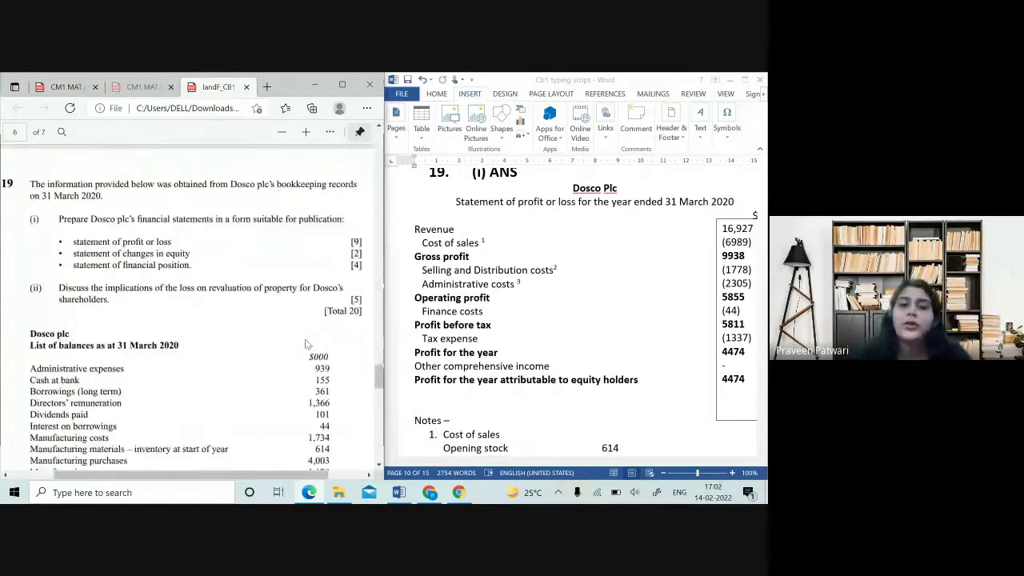
{"action": "scroll", "coordinate": [306, 344], "scroll_direction": "up", "scroll_amount": 1}
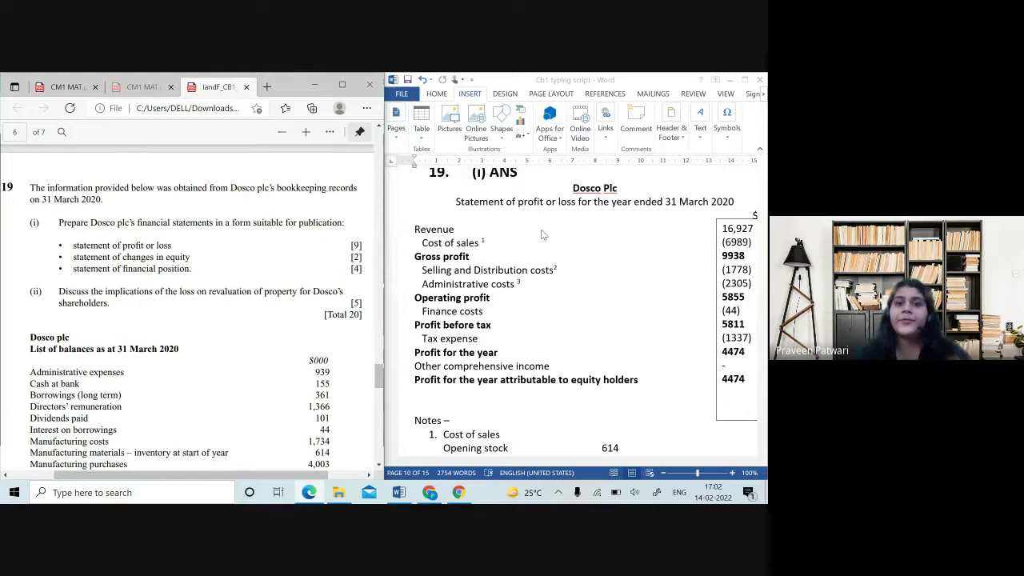
{"action": "scroll", "coordinate": [543, 233], "scroll_direction": "up", "scroll_amount": 1}
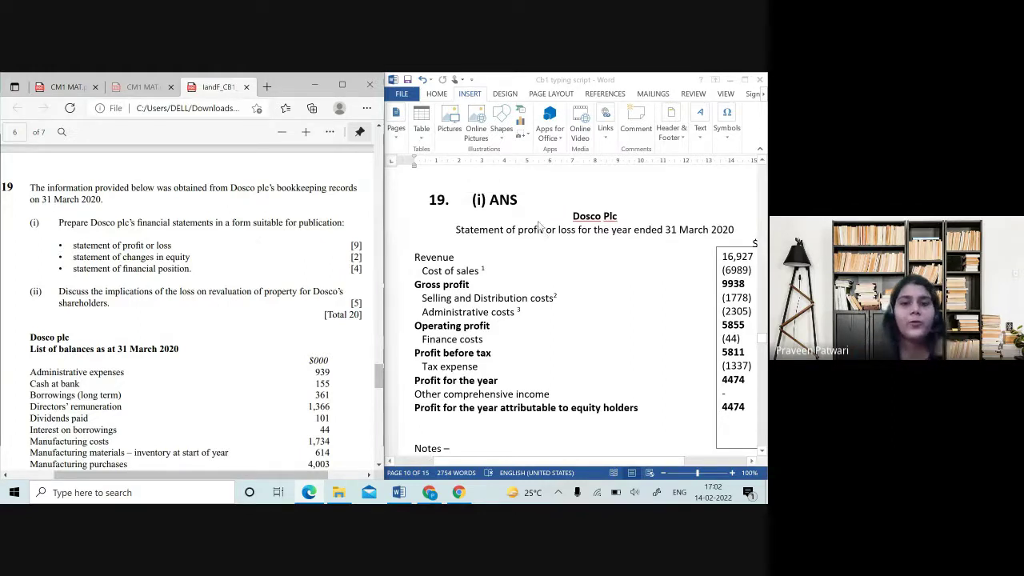
{"action": "scroll", "coordinate": [560, 290], "scroll_direction": "down", "scroll_amount": 2}
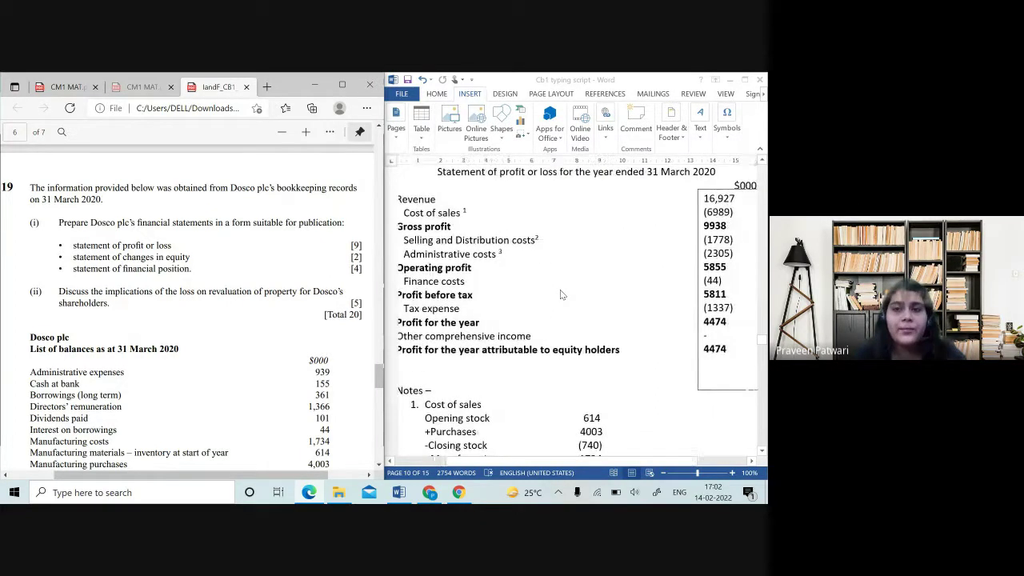
- Maximise the typing script window and show the full statement of profit or loss in answer 19 (i) with its notes
{"action": "left_click", "coordinate": [745, 80]}
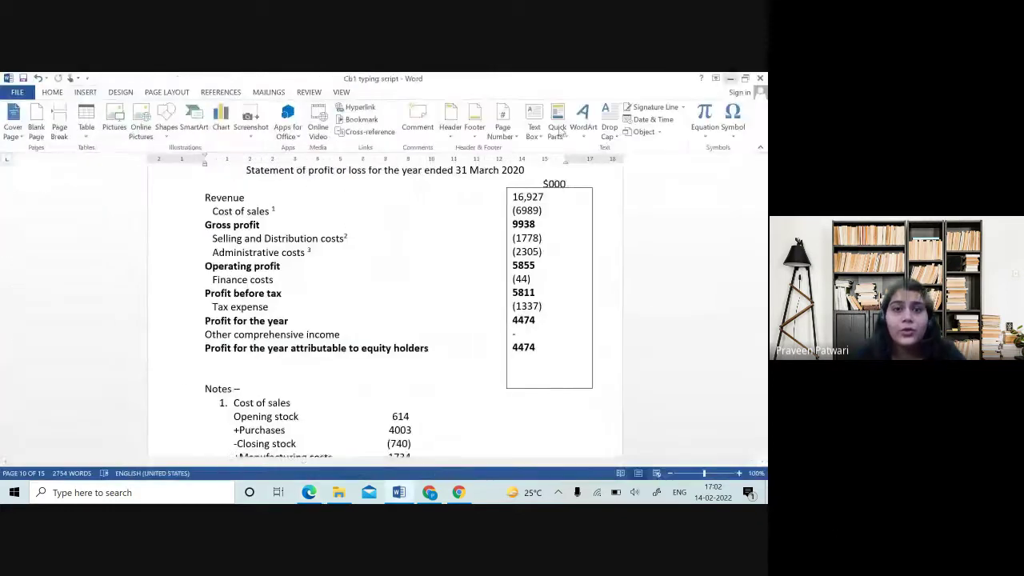
{"action": "scroll", "coordinate": [605, 317], "scroll_direction": "up", "scroll_amount": 3}
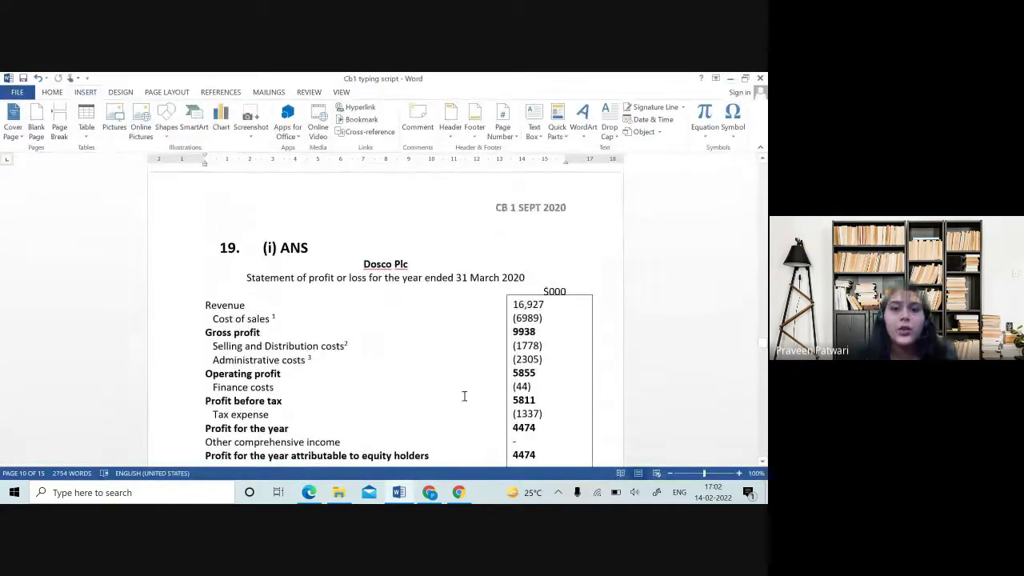
{"action": "scroll", "coordinate": [486, 368], "scroll_direction": "down", "scroll_amount": 4}
{"action": "scroll", "coordinate": [488, 368], "scroll_direction": "up", "scroll_amount": 1}
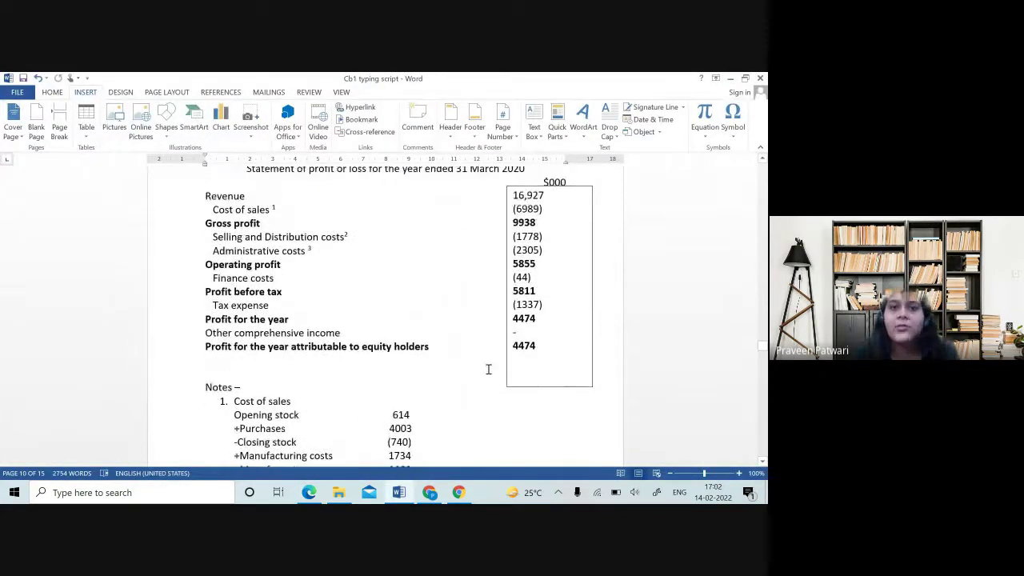
{"action": "scroll", "coordinate": [488, 369], "scroll_direction": "up", "scroll_amount": 2}
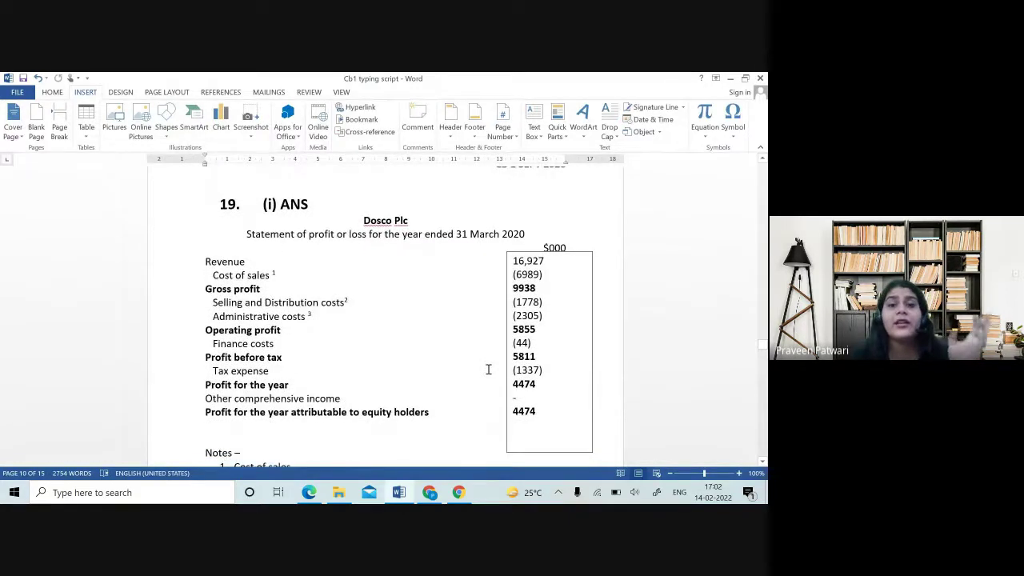
- Switch to the Google Meet call, check the in-call messages and close the chat
{"action": "left_click", "coordinate": [430, 492]}
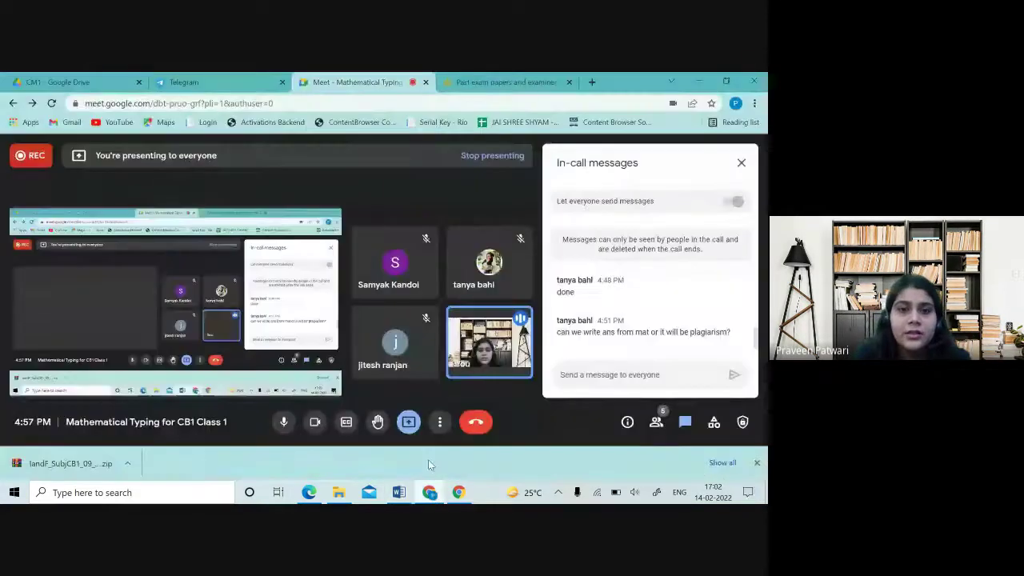
{"action": "left_click", "coordinate": [491, 210]}
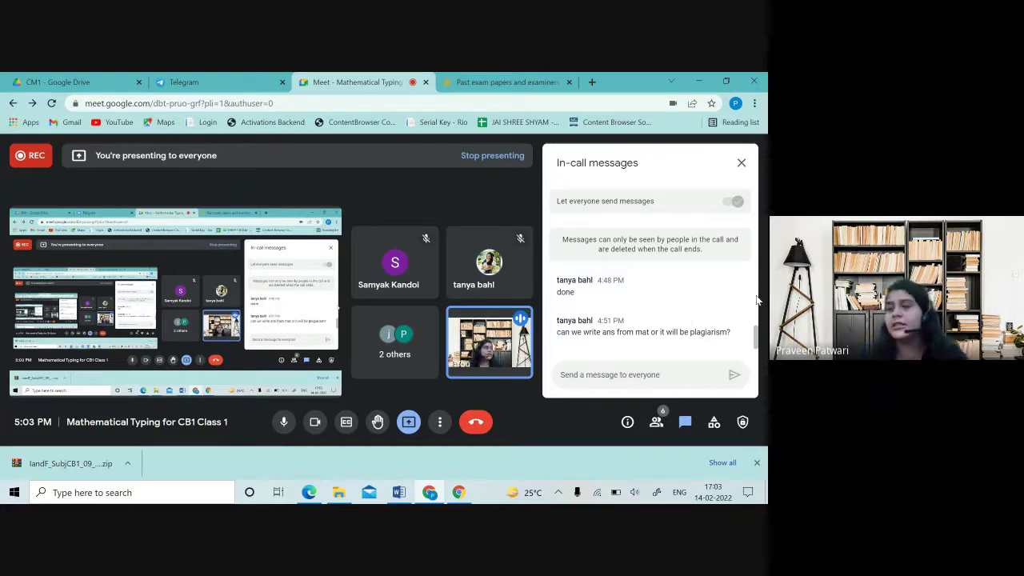
{"action": "scroll", "coordinate": [757, 300], "scroll_direction": "up", "scroll_amount": 1}
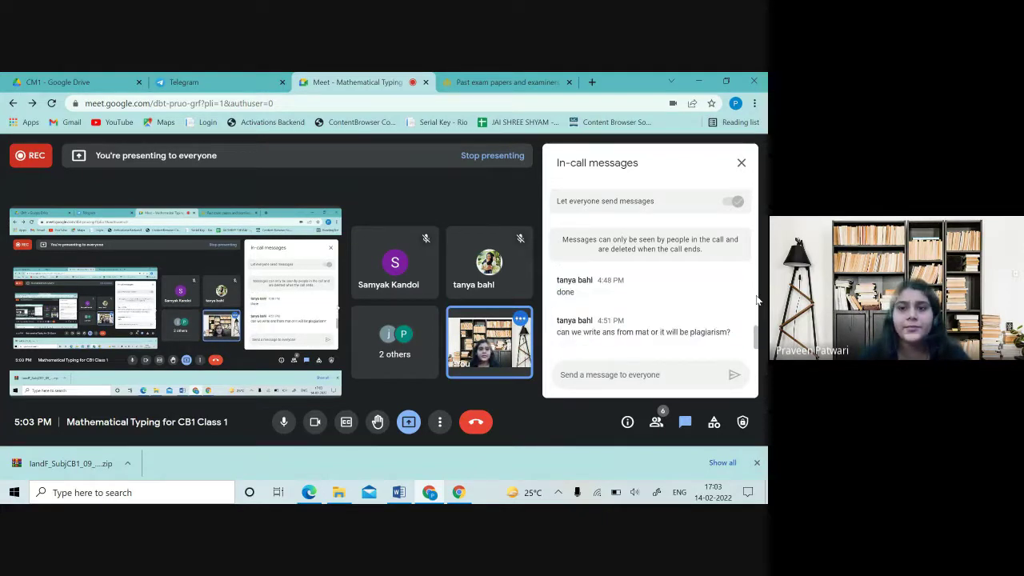
{"action": "left_click", "coordinate": [741, 162]}
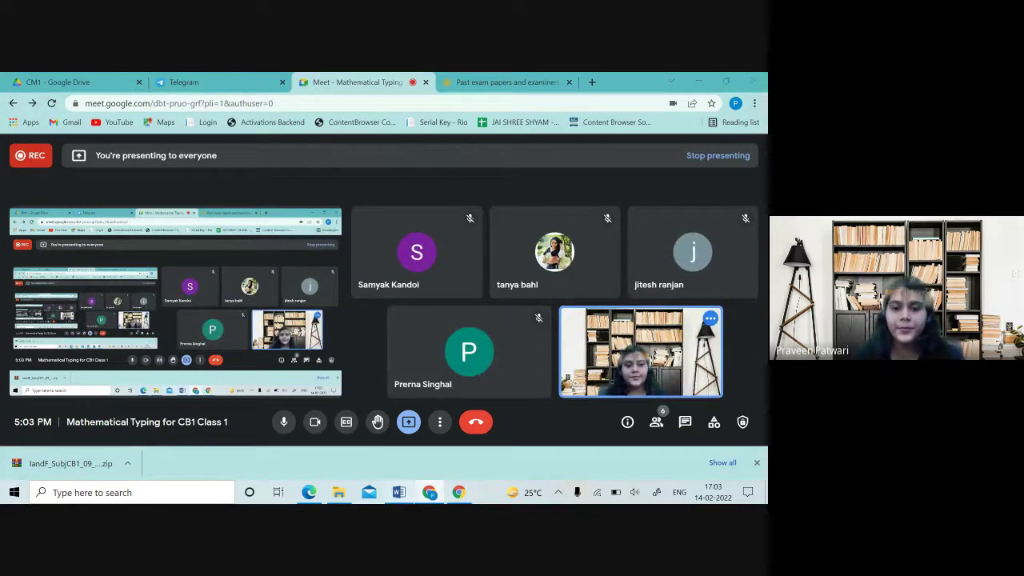
- Return to the Cb1 typing script in Word and dismiss the presenting notification
{"action": "right_click", "coordinate": [398, 492]}
{"action": "left_click", "coordinate": [399, 491]}
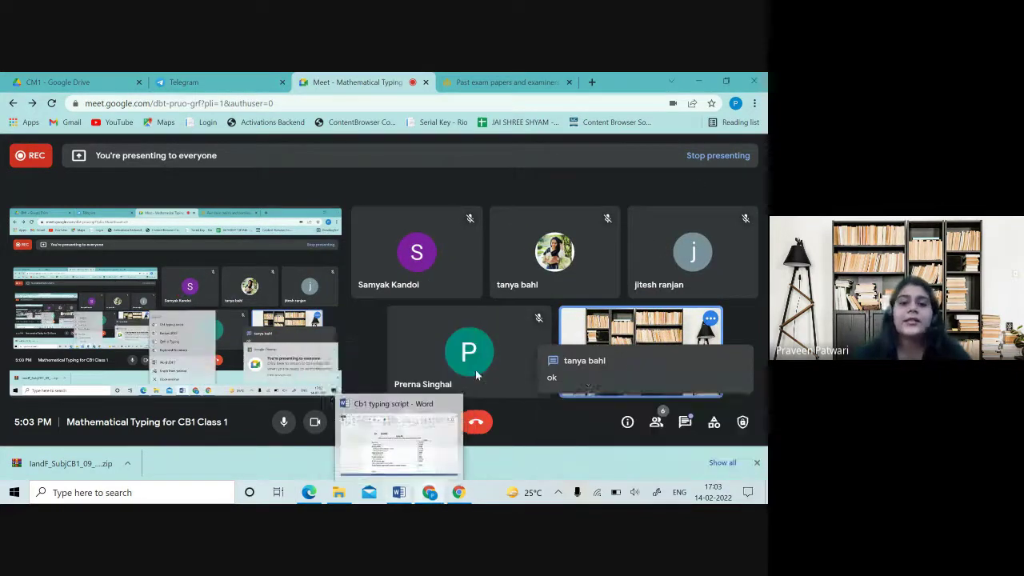
{"action": "left_click", "coordinate": [400, 492]}
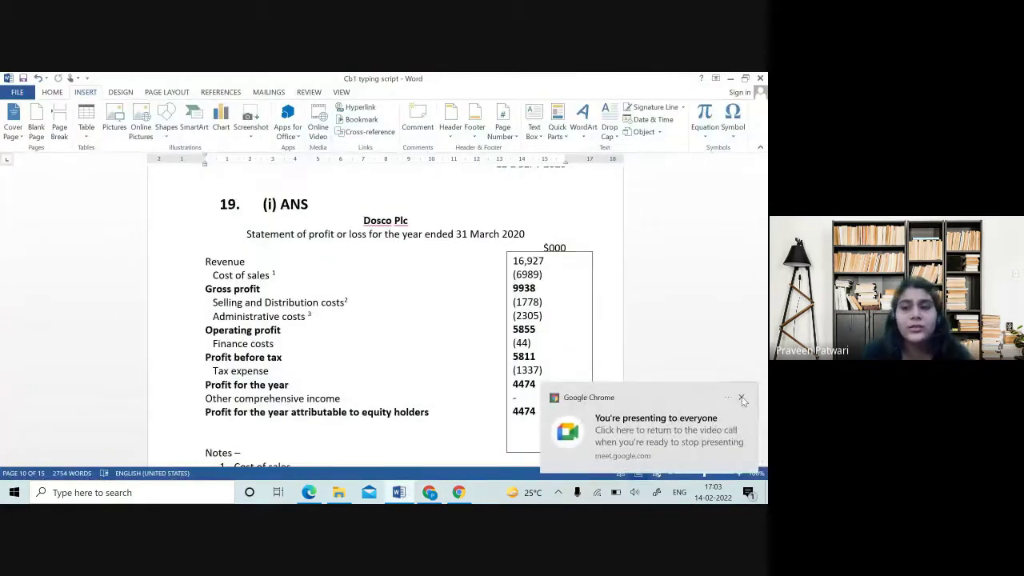
{"action": "left_click", "coordinate": [741, 397]}
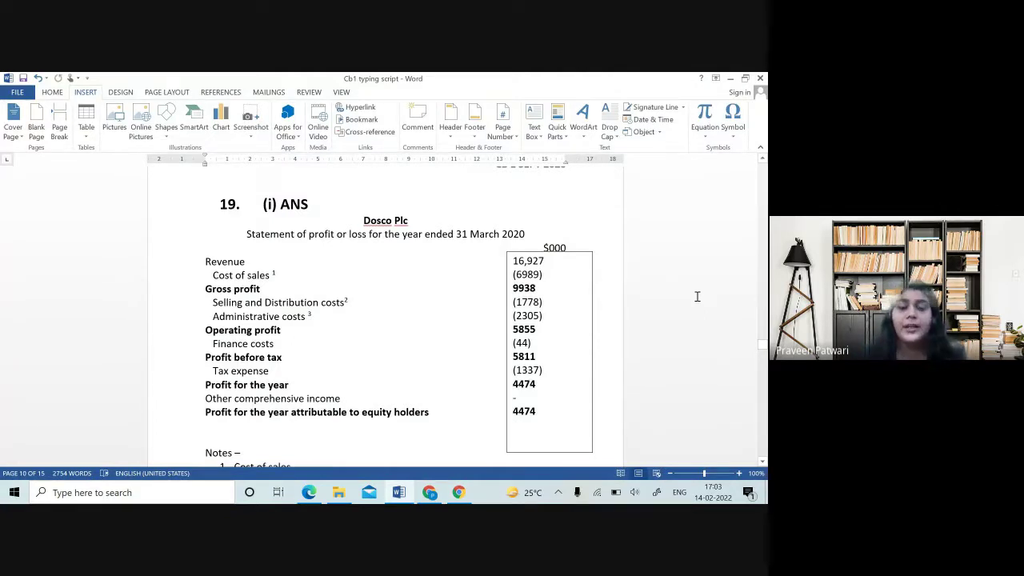
- Review the Dosco Plc statement of profit or loss with its notes, and show the table size choices without inserting a table
{"action": "scroll", "coordinate": [417, 348], "scroll_direction": "down", "scroll_amount": 2}
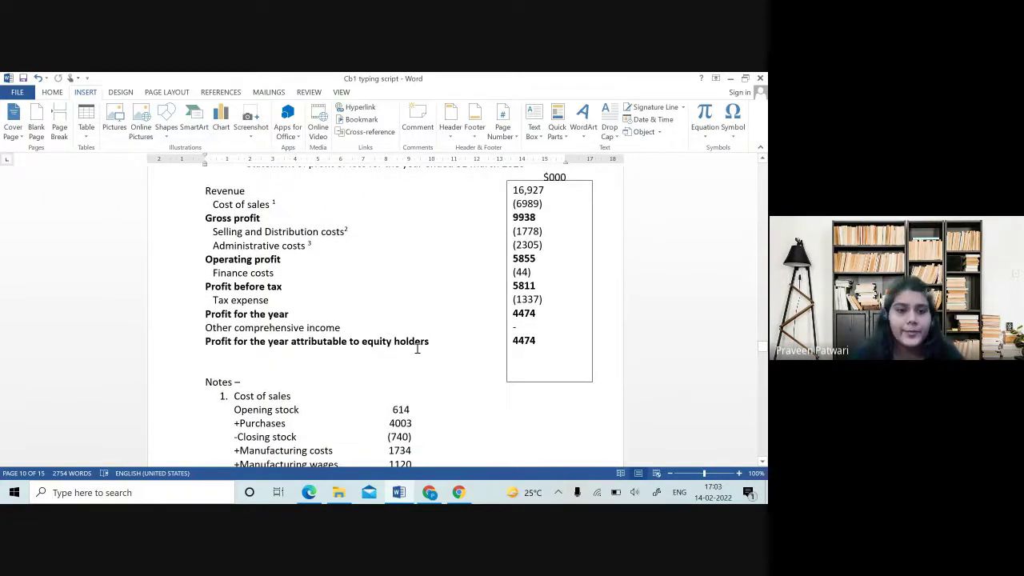
{"action": "scroll", "coordinate": [417, 349], "scroll_direction": "down", "scroll_amount": 4}
{"action": "scroll", "coordinate": [417, 349], "scroll_direction": "up", "scroll_amount": 6}
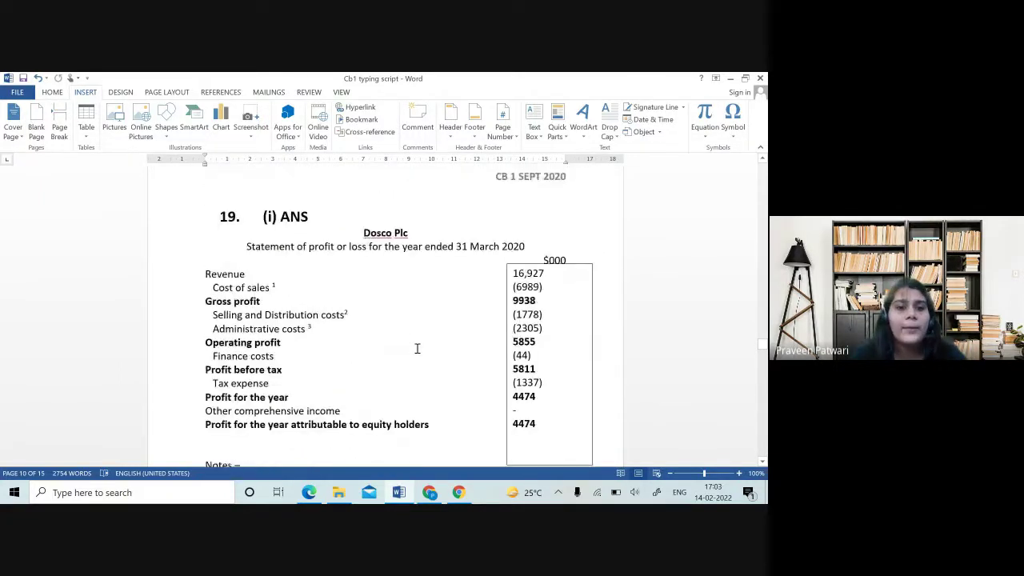
{"action": "scroll", "coordinate": [511, 345], "scroll_direction": "down", "scroll_amount": 2}
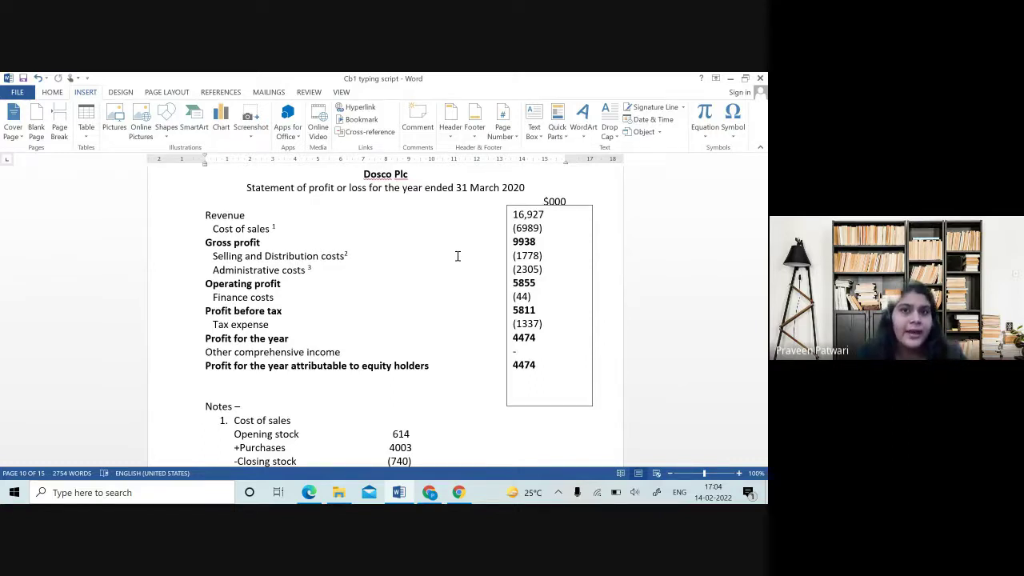
{"action": "scroll", "coordinate": [458, 256], "scroll_direction": "up", "scroll_amount": 2}
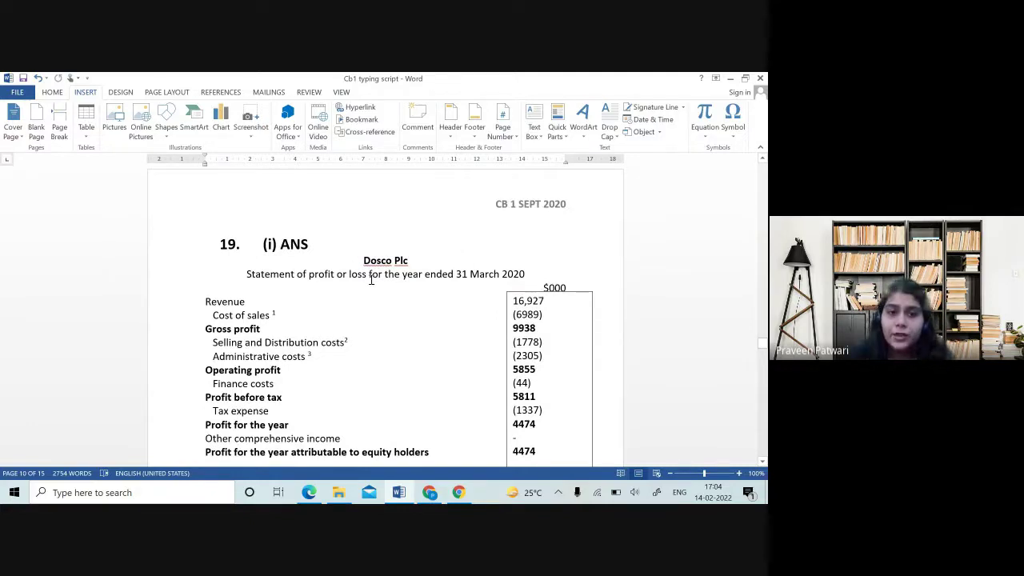
{"action": "scroll", "coordinate": [371, 278], "scroll_direction": "down", "scroll_amount": 11}
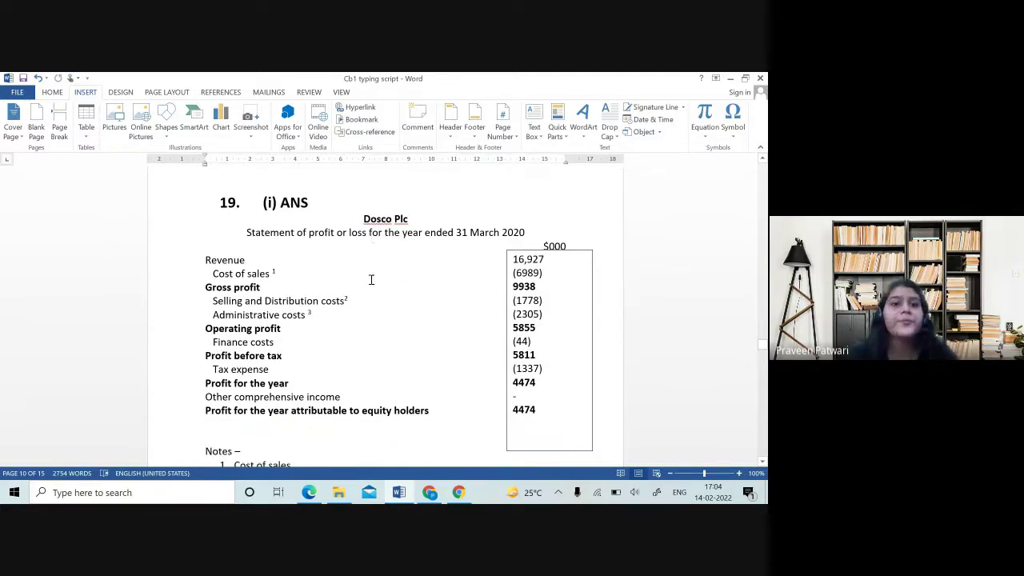
{"action": "left_click", "coordinate": [90, 127]}
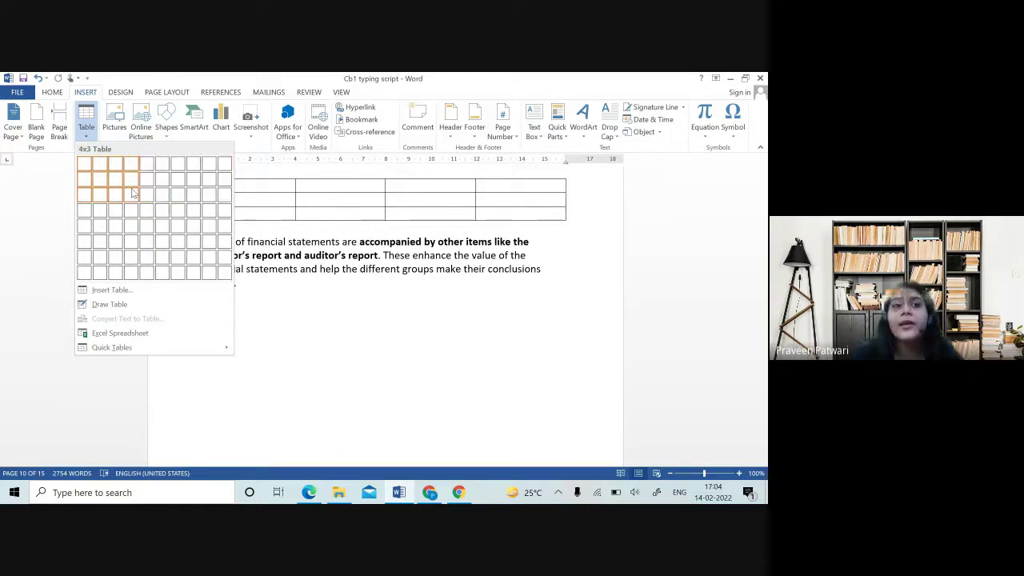
{"action": "left_click", "coordinate": [12, 188]}
{"action": "scroll", "coordinate": [355, 201], "scroll_direction": "up", "scroll_amount": 8}
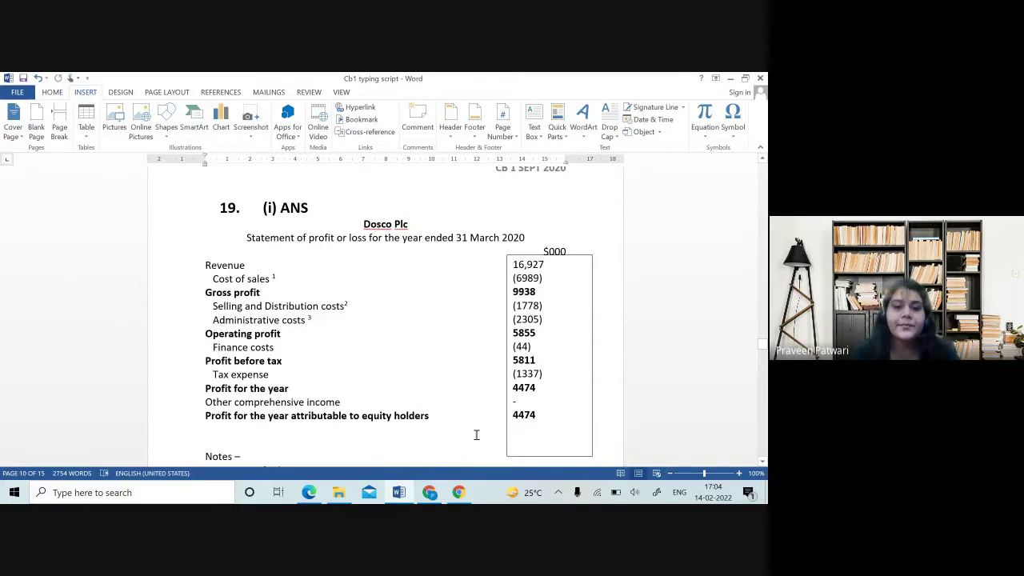
- Open a blank Excel workbook and arrange it side by side with the Cb1 typing script
{"action": "left_click", "coordinate": [92, 492]}
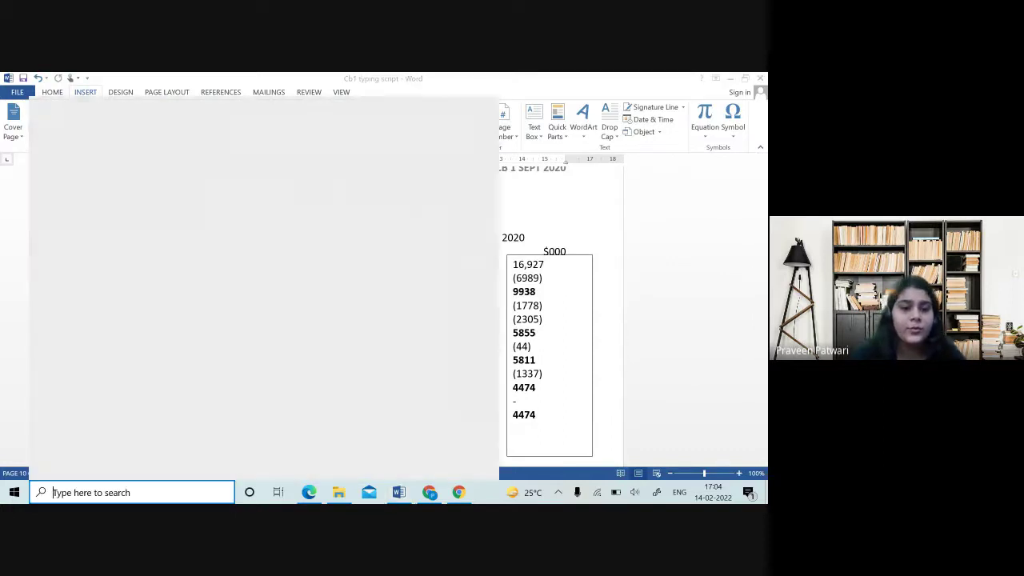
{"action": "type", "text": "excel"}
{"action": "key", "text": "Return"}
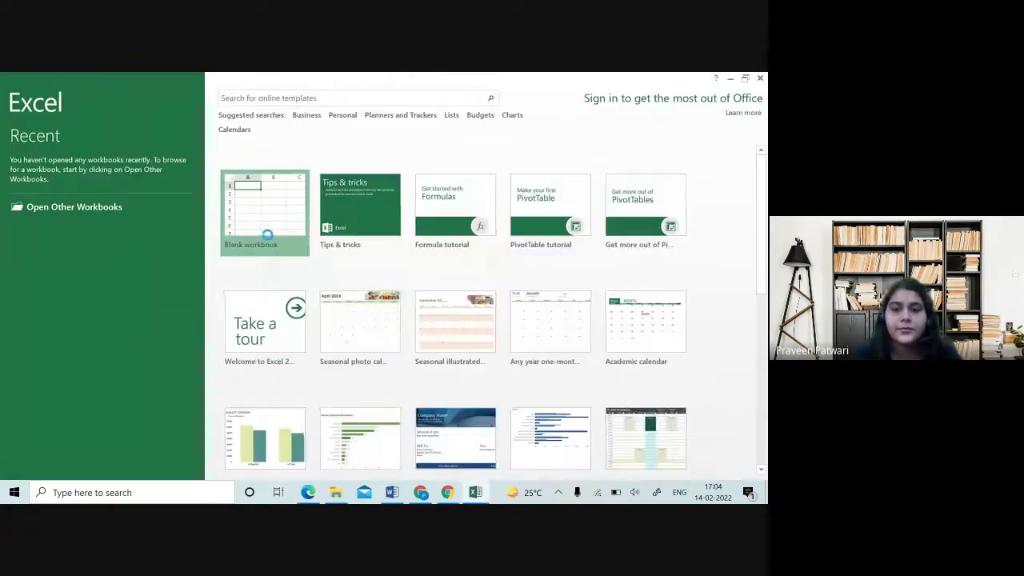
{"action": "left_click", "coordinate": [267, 234]}
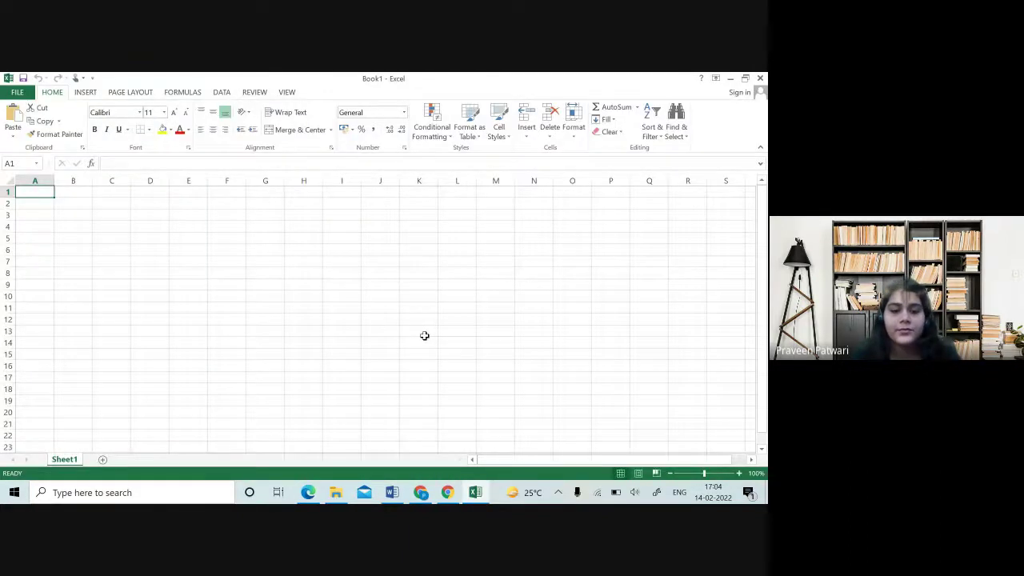
{"action": "key", "text": "super+Right"}
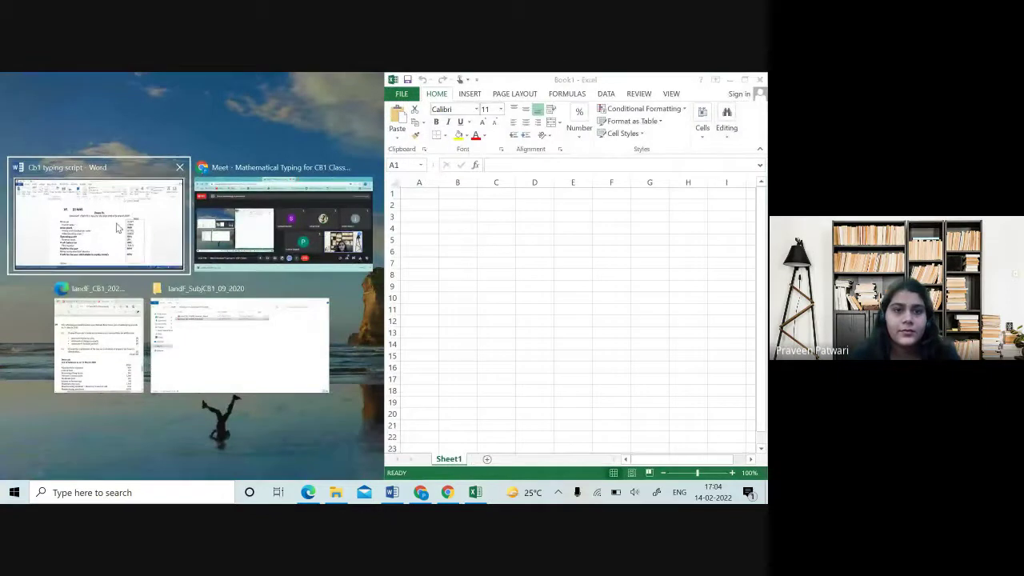
{"action": "left_click", "coordinate": [117, 228]}
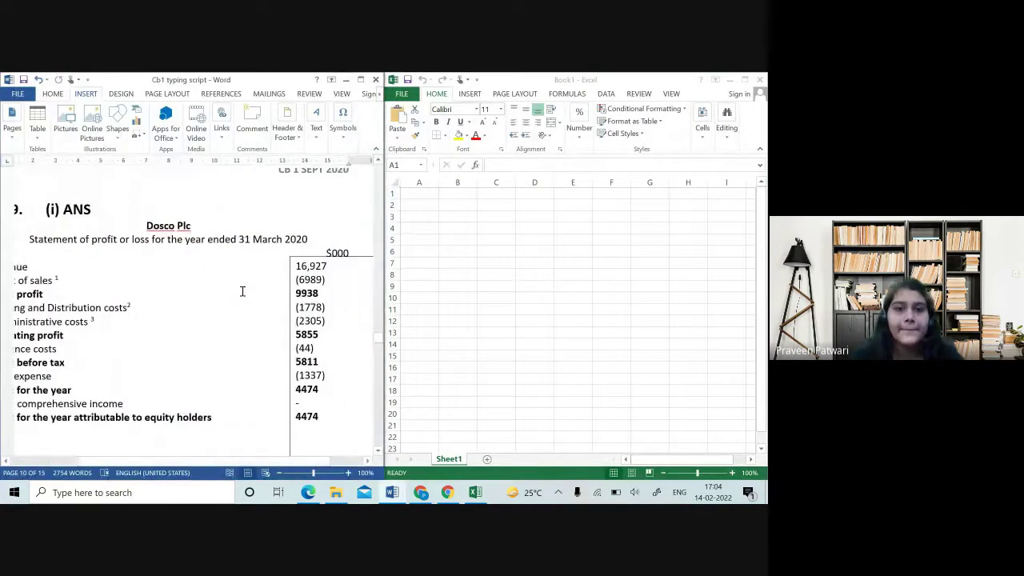
- Fit the statement of profit or loss in the script at 80% zoom and enter "Revenue" in cell A2 of the workbook
{"action": "left_click", "coordinate": [424, 196]}
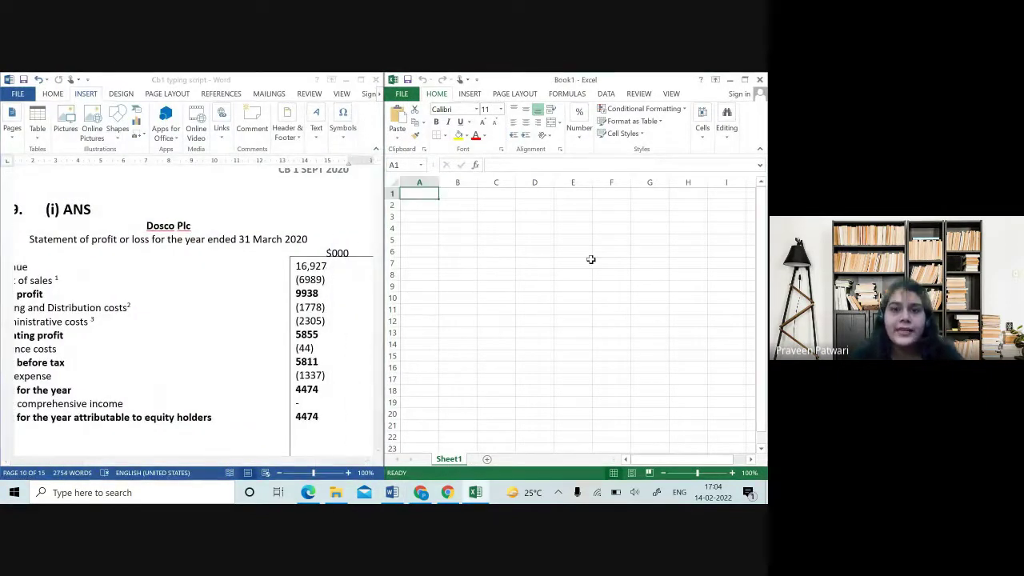
{"action": "left_click", "coordinate": [440, 206]}
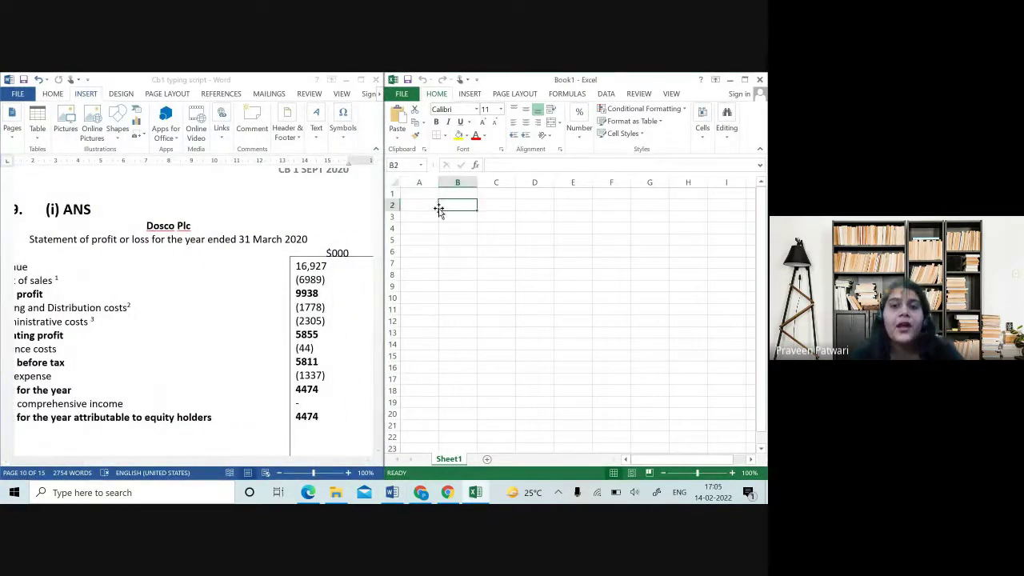
{"action": "left_click", "coordinate": [268, 198]}
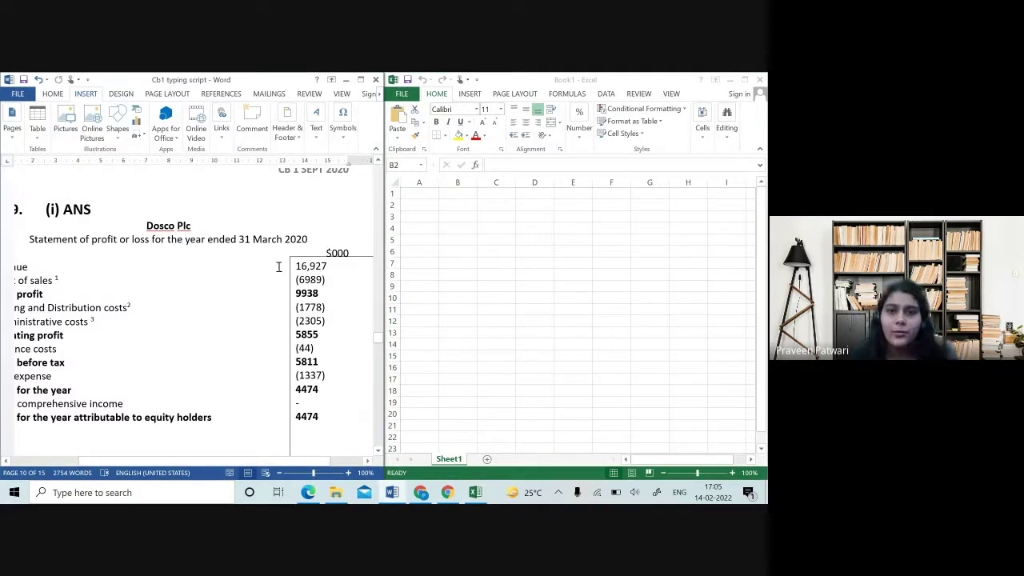
{"action": "scroll", "coordinate": [156, 404], "scroll_direction": "down", "scroll_amount": 3}
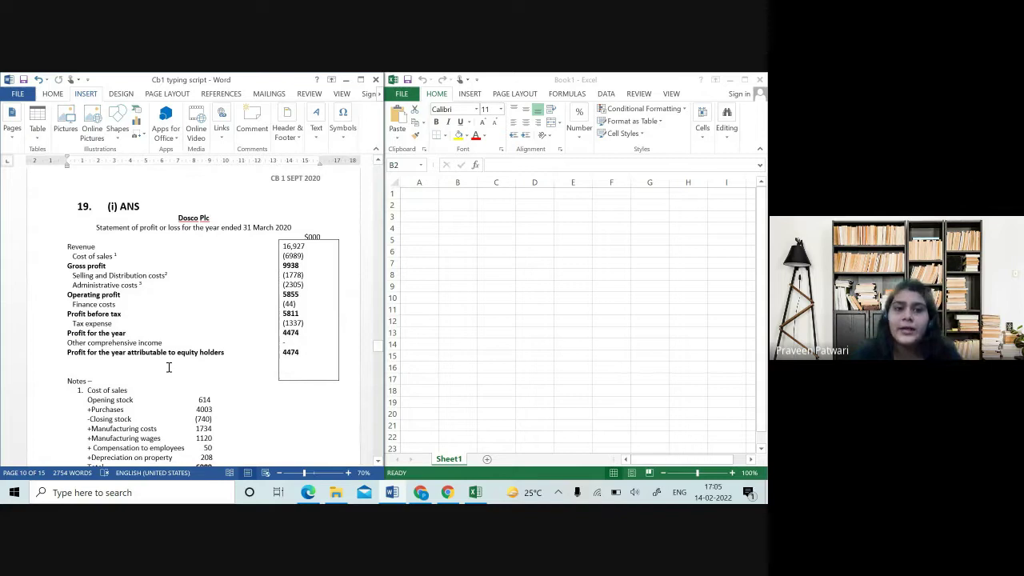
{"action": "scroll", "coordinate": [169, 367], "scroll_direction": "up", "scroll_amount": 2}
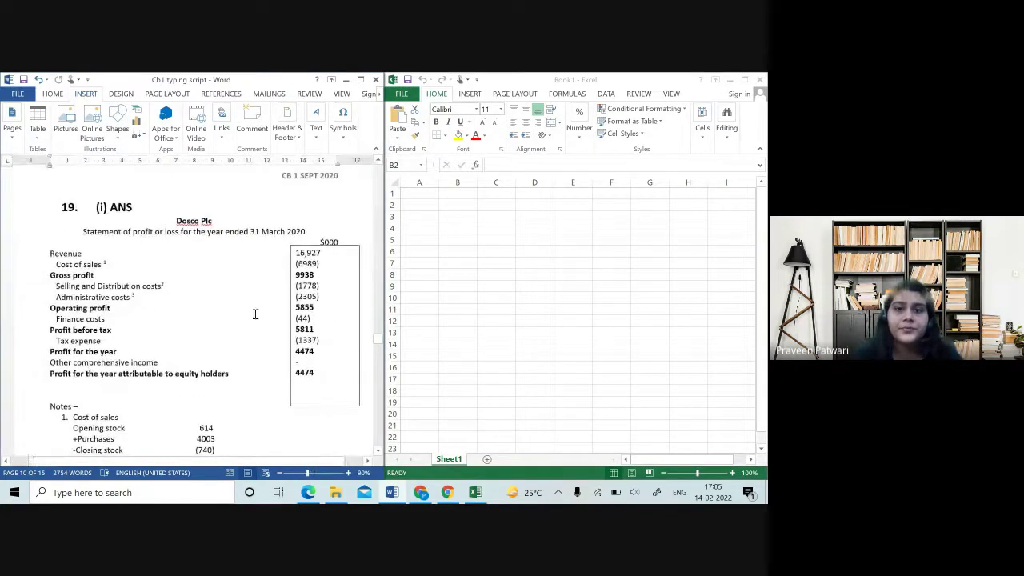
{"action": "left_click", "coordinate": [430, 231]}
{"action": "left_click", "coordinate": [411, 204]}
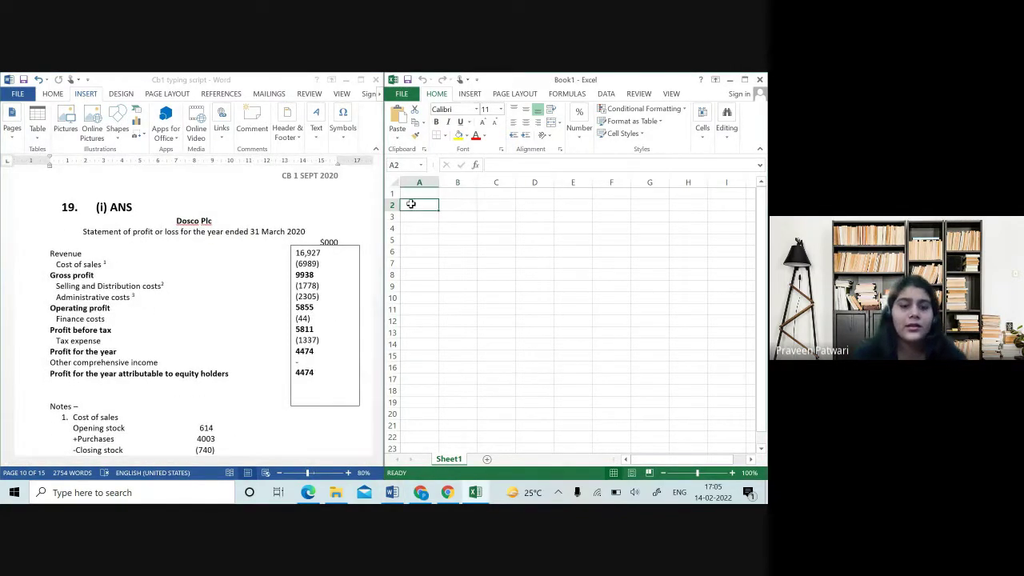
{"action": "type", "text": "Revenue"}
{"action": "key", "text": "Tab"}
{"action": "key", "text": "Tab"}
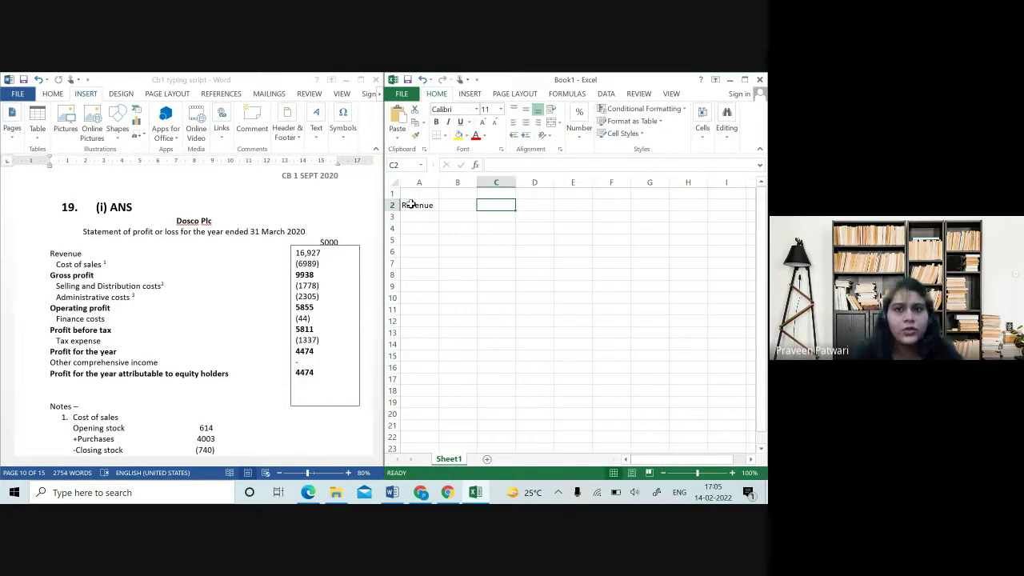
{"action": "key", "text": "Left"}
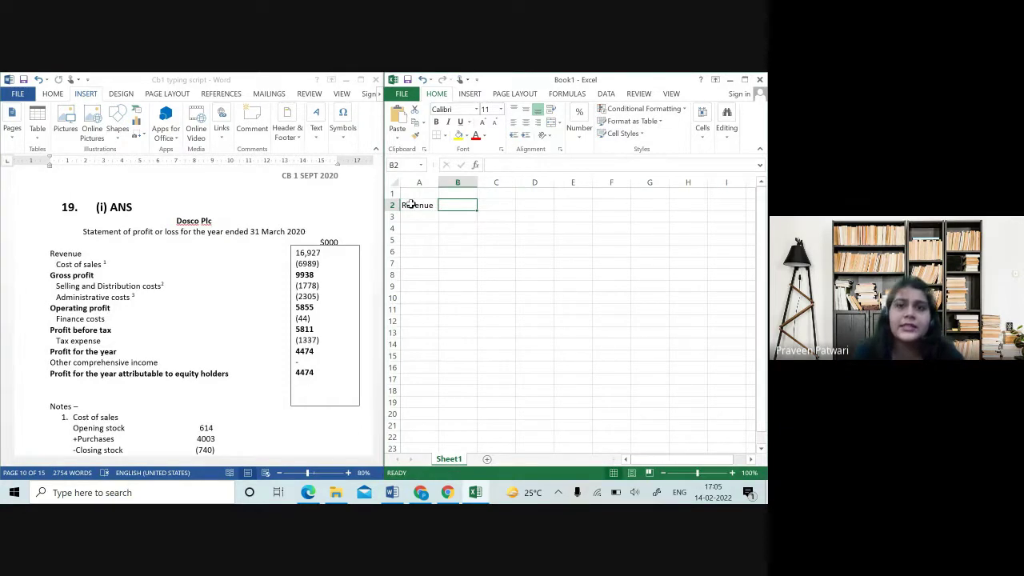
- Widen column A to about three times its default width to make room for the statement's line item labels
{"action": "right_click", "coordinate": [436, 182]}
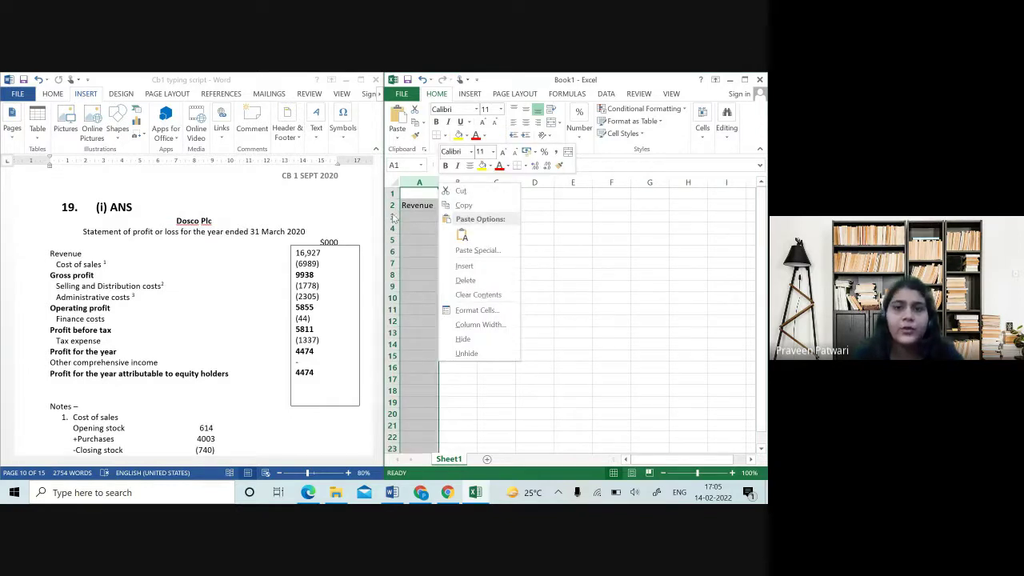
{"action": "key", "text": "Escape"}
{"action": "left_click", "coordinate": [453, 208]}
{"action": "left_click", "coordinate": [425, 206]}
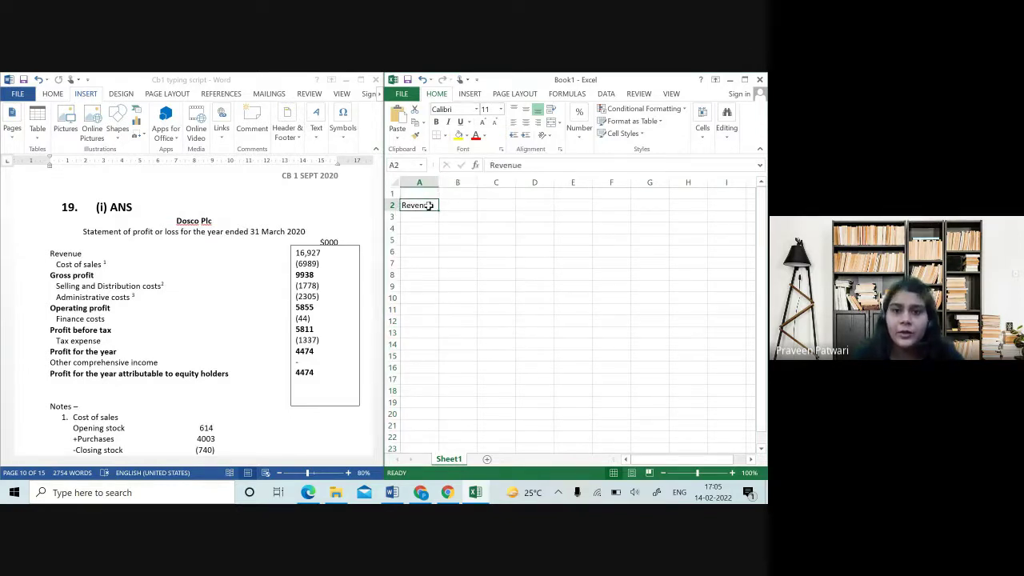
{"action": "left_click_drag", "start_coordinate": [540, 180], "coordinate": [518, 186]}
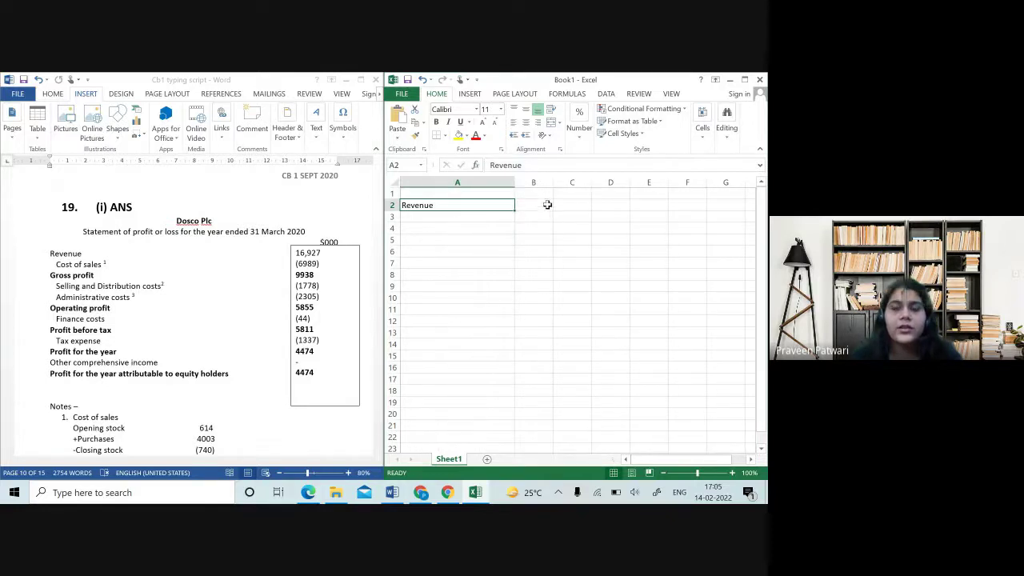
- Enter 16927 as the revenue figure in cell B2 and the heading "Amount ($000)" in cell B1
{"action": "left_click", "coordinate": [534, 204]}
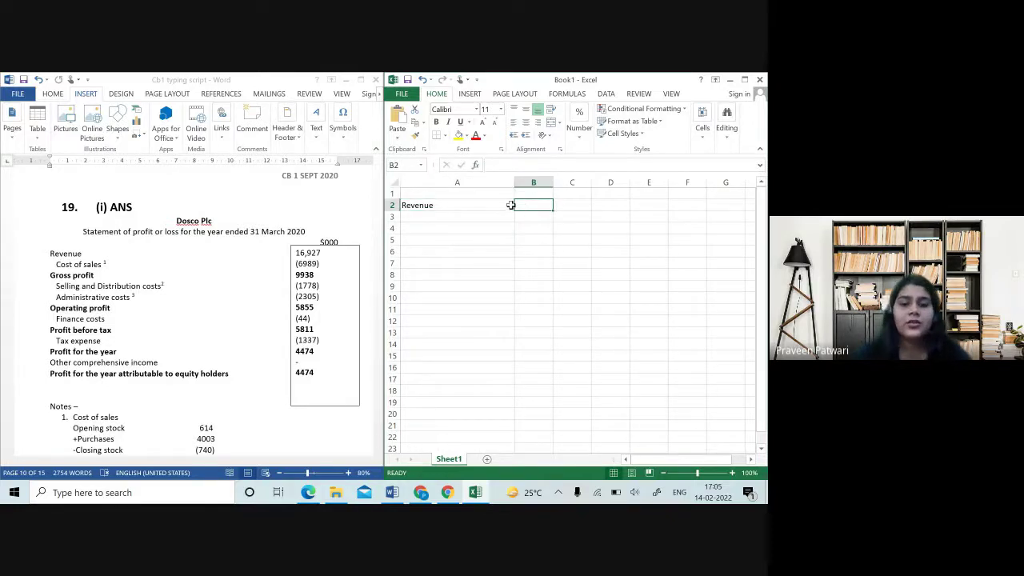
{"action": "type", "text": "16927"}
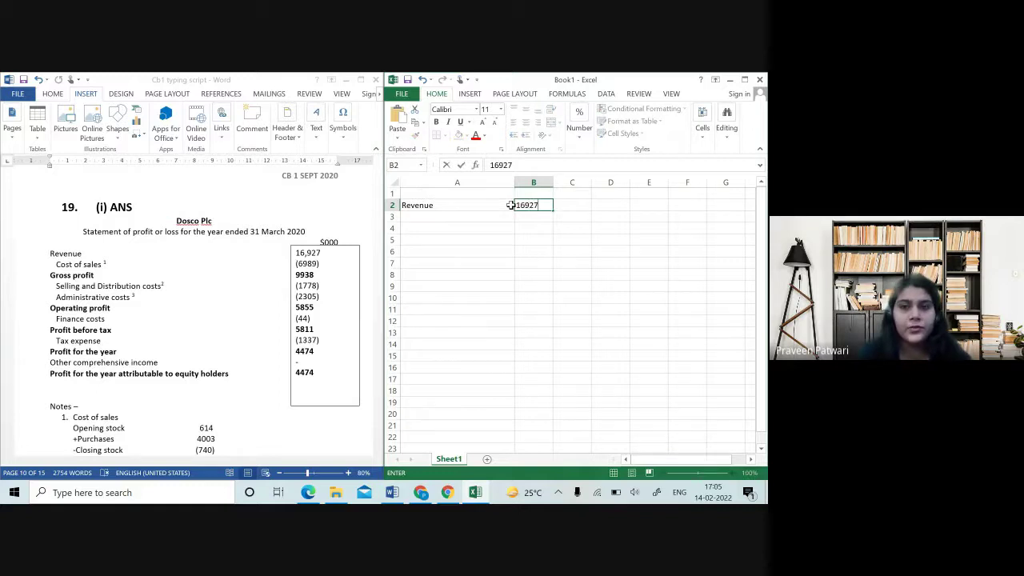
{"action": "key", "text": "Up"}
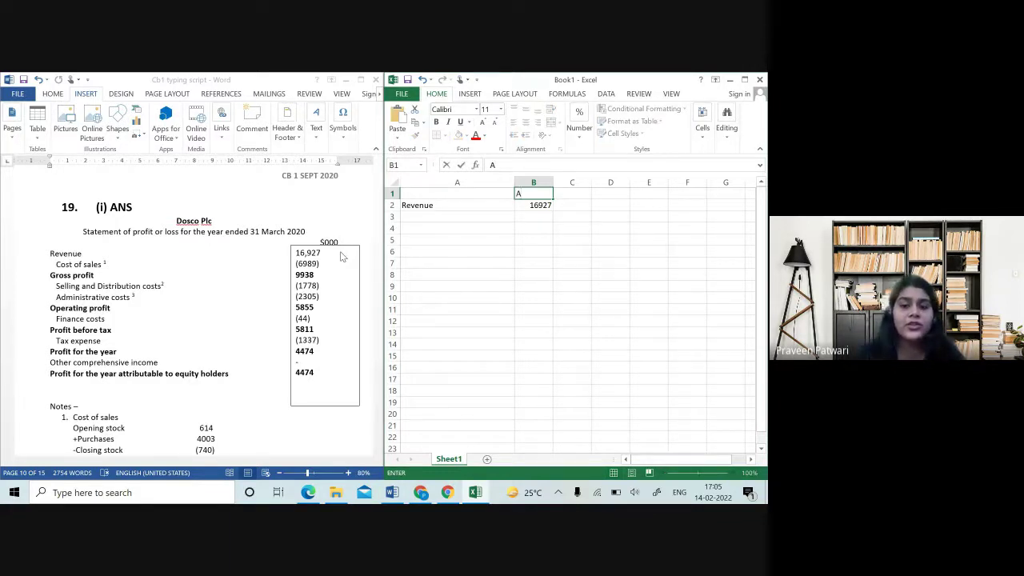
{"action": "type", "text": "Amount"}
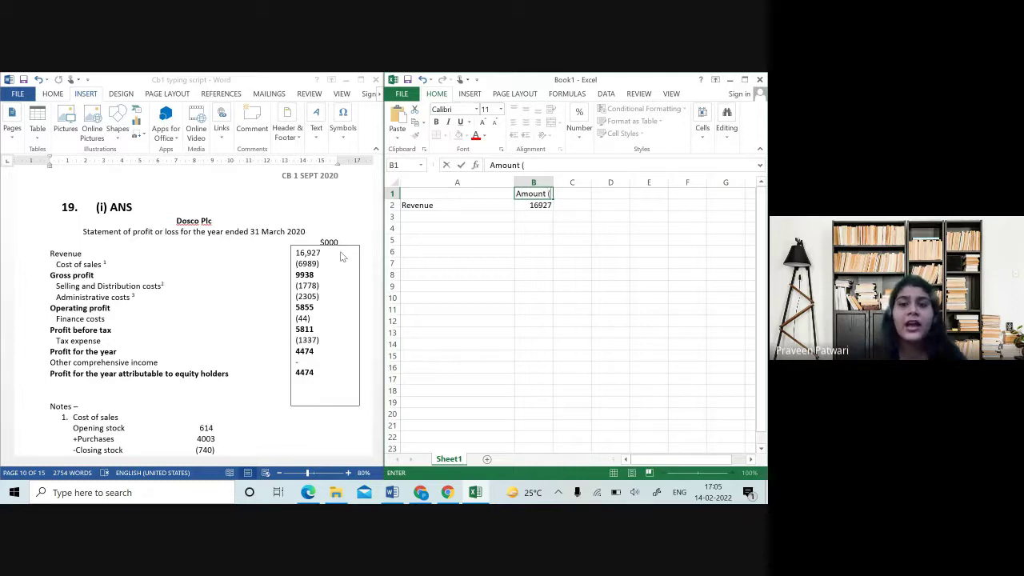
{"action": "type", "text": " ($000"}
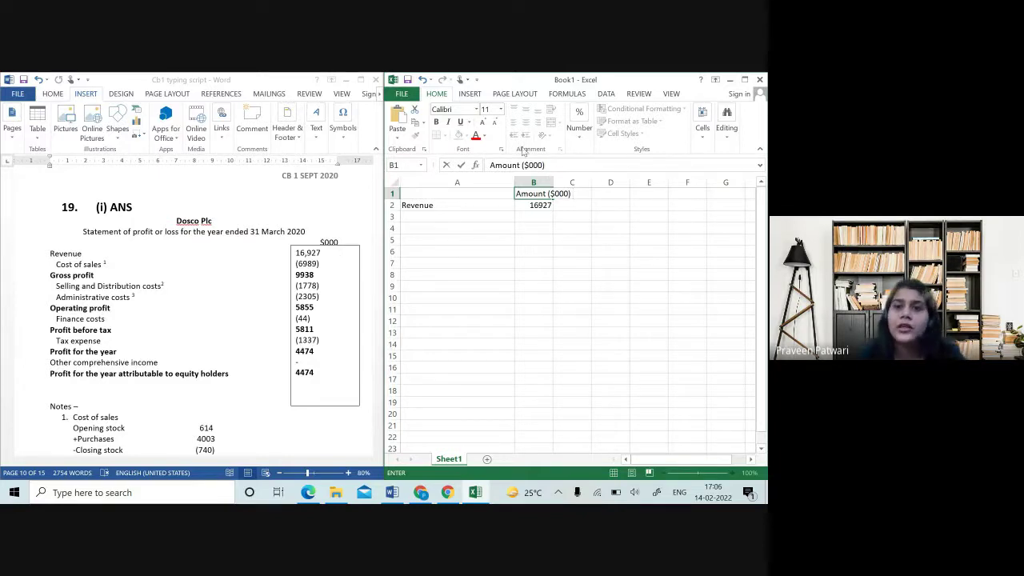
- Confirm the "Amount ($000)" heading in cell B1
{"action": "key", "text": "Return"}
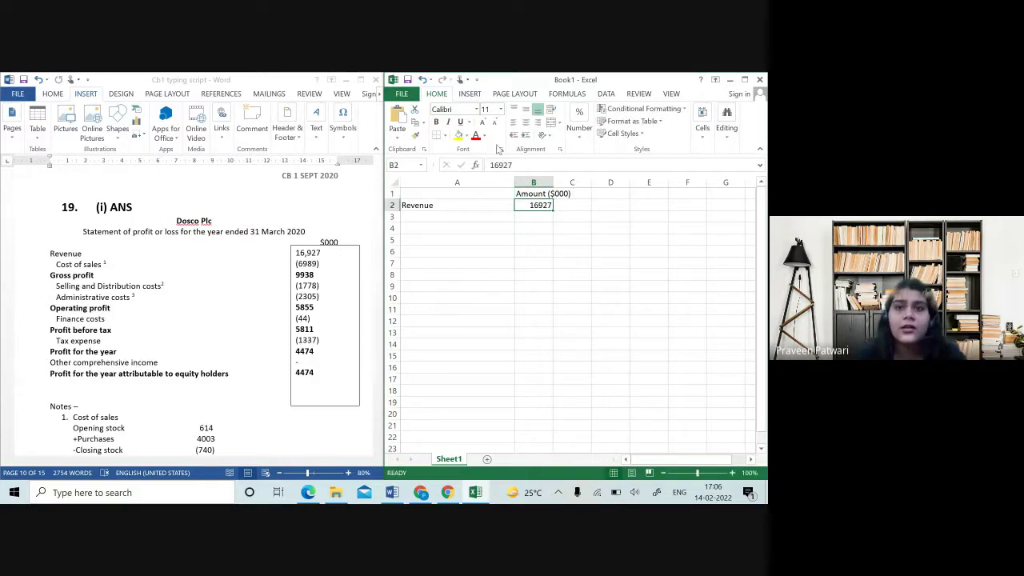
- Maximize the workbook and insert the Lira Sign from the Currency Symbols subset after the revenue figure in cell B2
{"action": "left_click", "coordinate": [472, 95]}
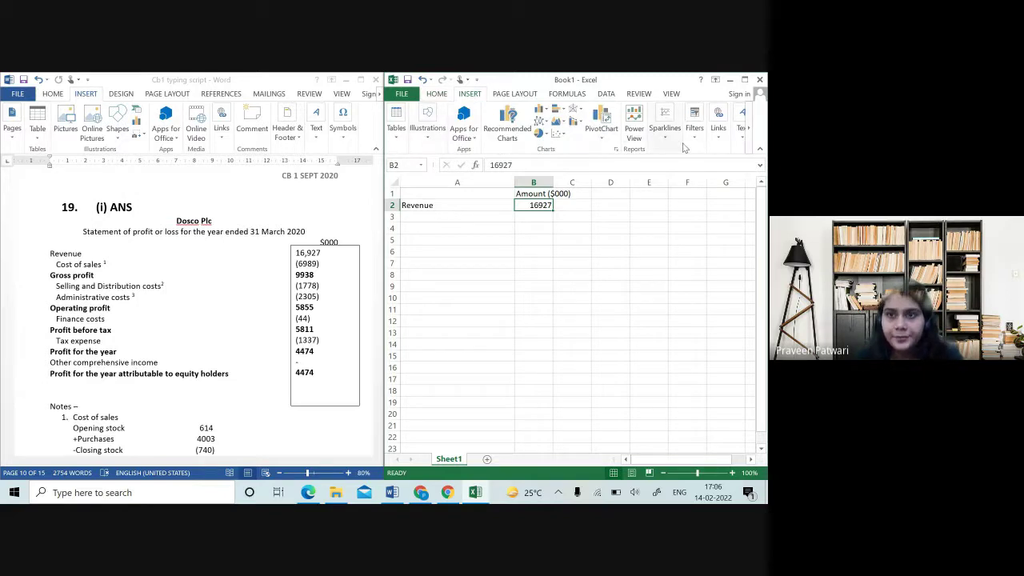
{"action": "left_click", "coordinate": [745, 79]}
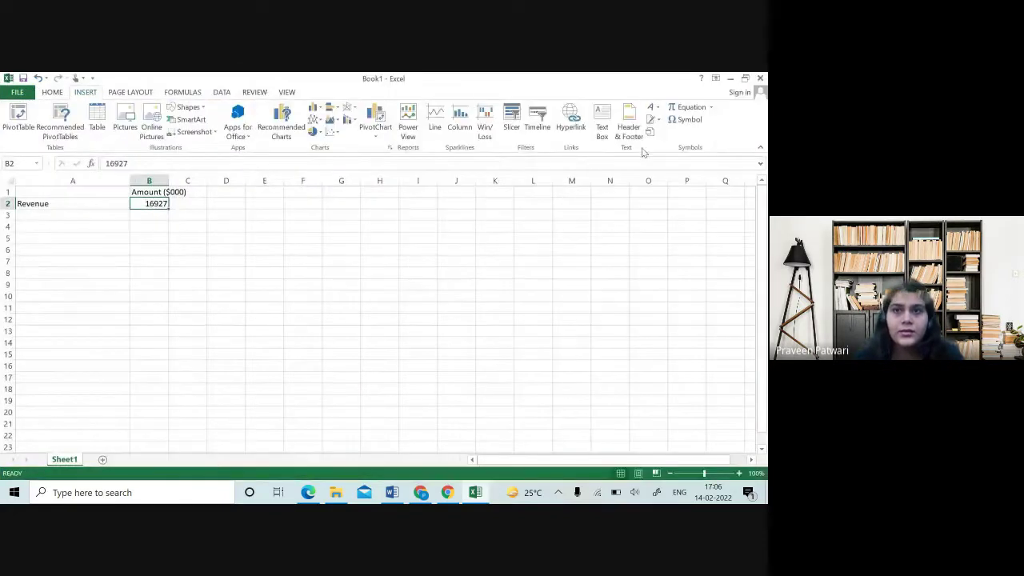
{"action": "left_click", "coordinate": [686, 119]}
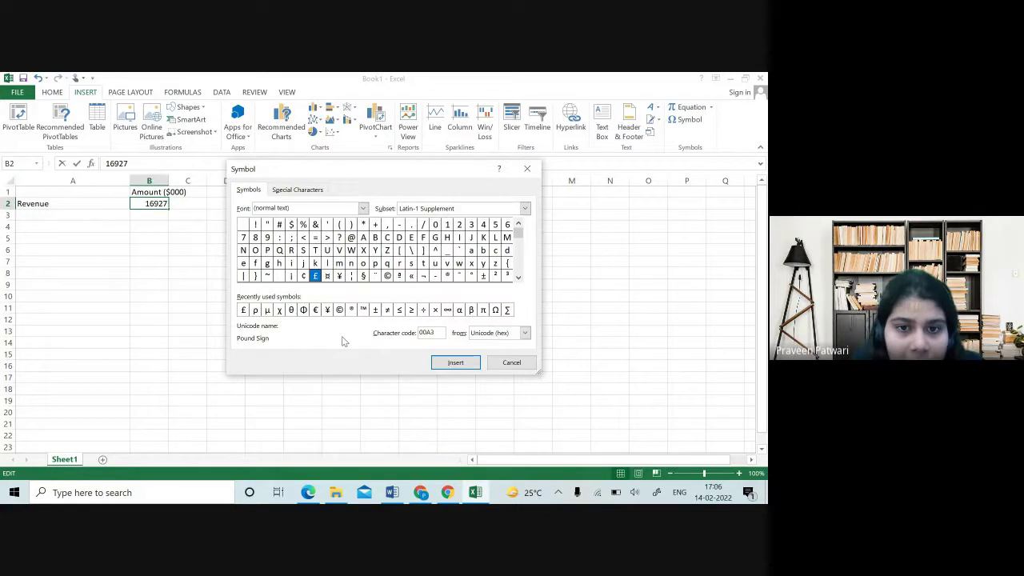
{"action": "left_click", "coordinate": [511, 209]}
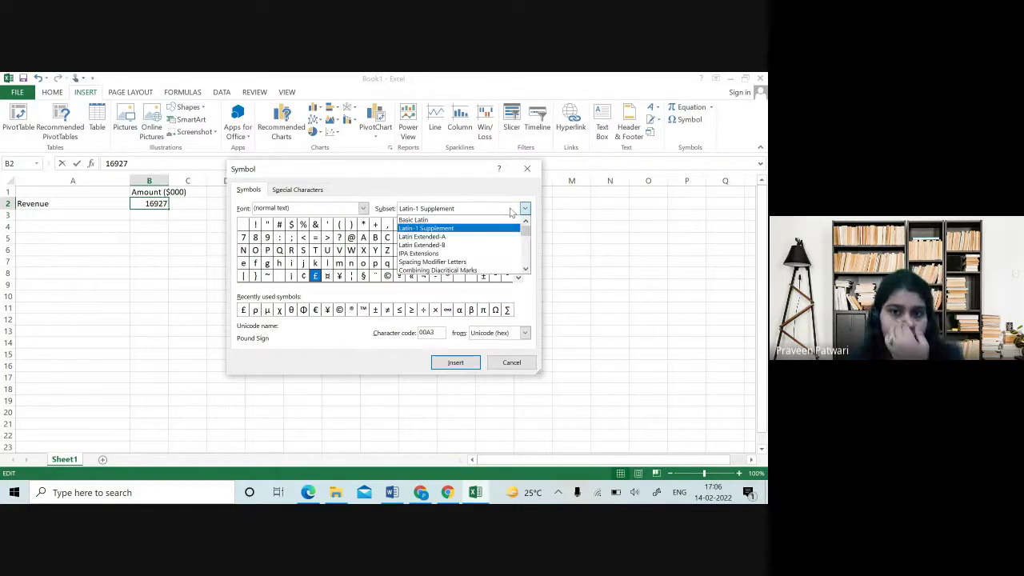
{"action": "left_click", "coordinate": [526, 269]}
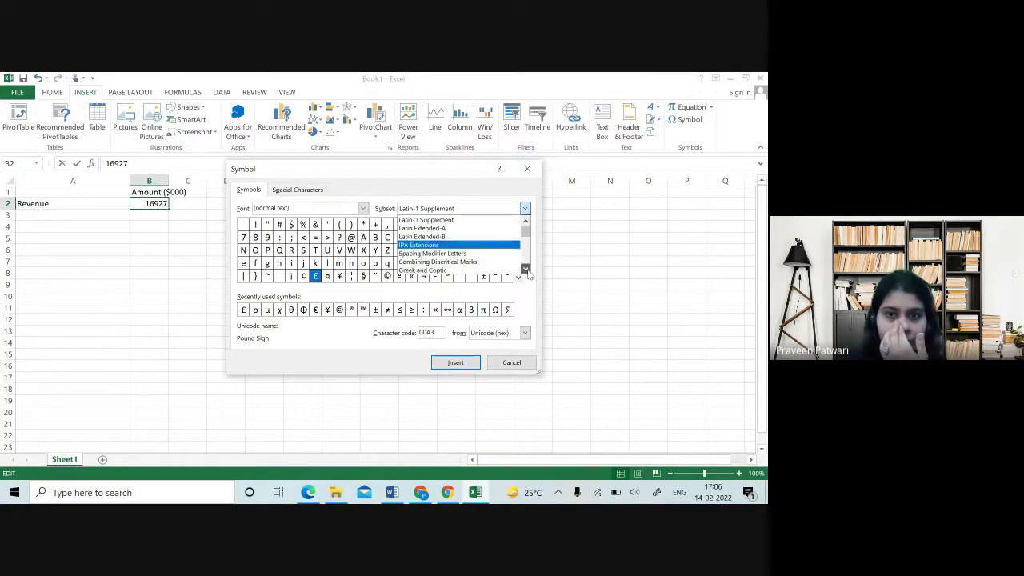
{"action": "left_click", "coordinate": [526, 268]}
{"action": "left_click", "coordinate": [525, 269]}
{"action": "left_click", "coordinate": [526, 268]}
{"action": "left_click", "coordinate": [525, 269]}
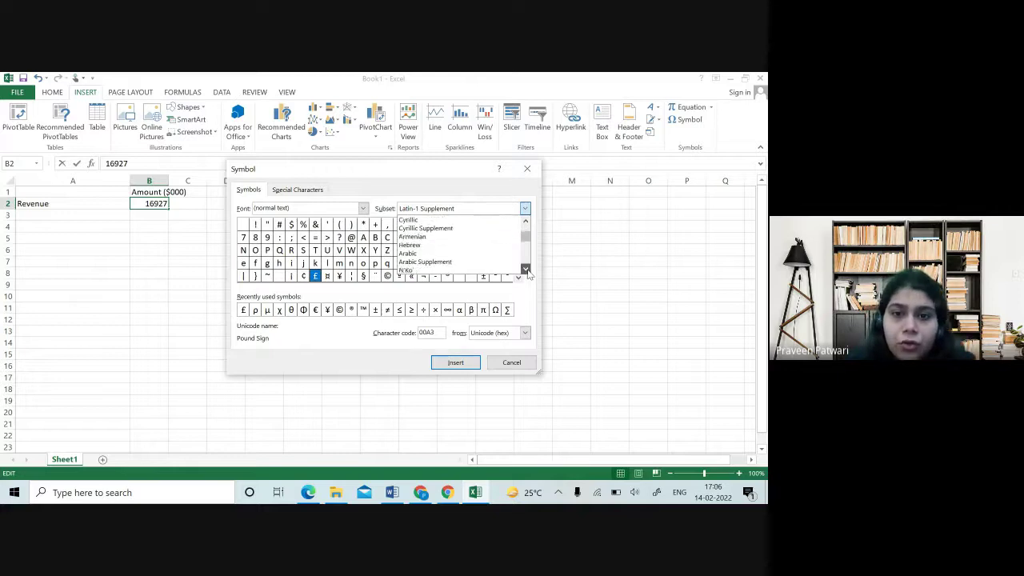
{"action": "left_click", "coordinate": [526, 268]}
{"action": "left_click", "coordinate": [526, 268]}
{"action": "left_click", "coordinate": [526, 268]}
{"action": "left_click", "coordinate": [526, 269]}
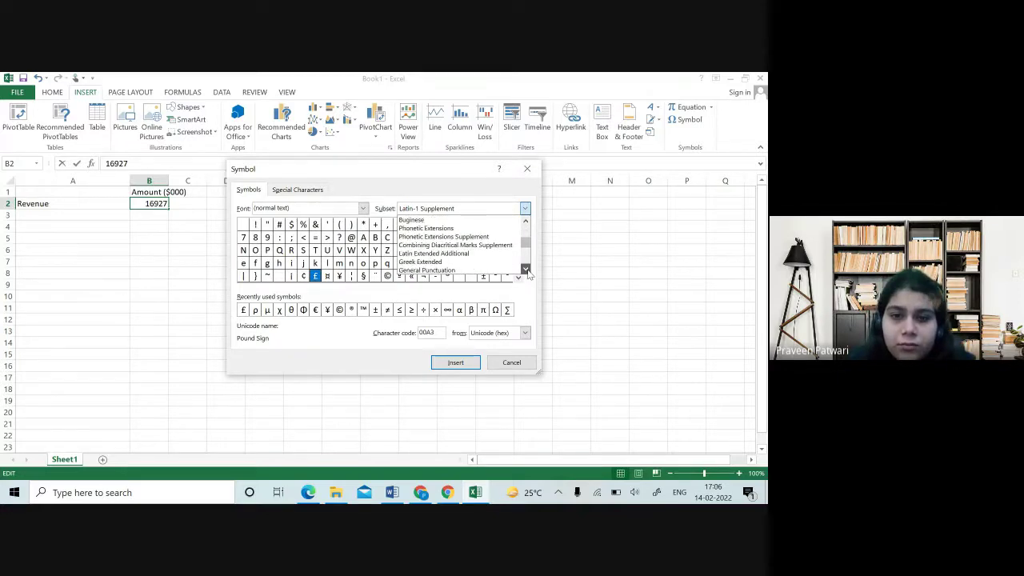
{"action": "left_click", "coordinate": [526, 269]}
{"action": "left_click", "coordinate": [525, 269]}
{"action": "left_click", "coordinate": [525, 269]}
{"action": "left_click", "coordinate": [526, 269]}
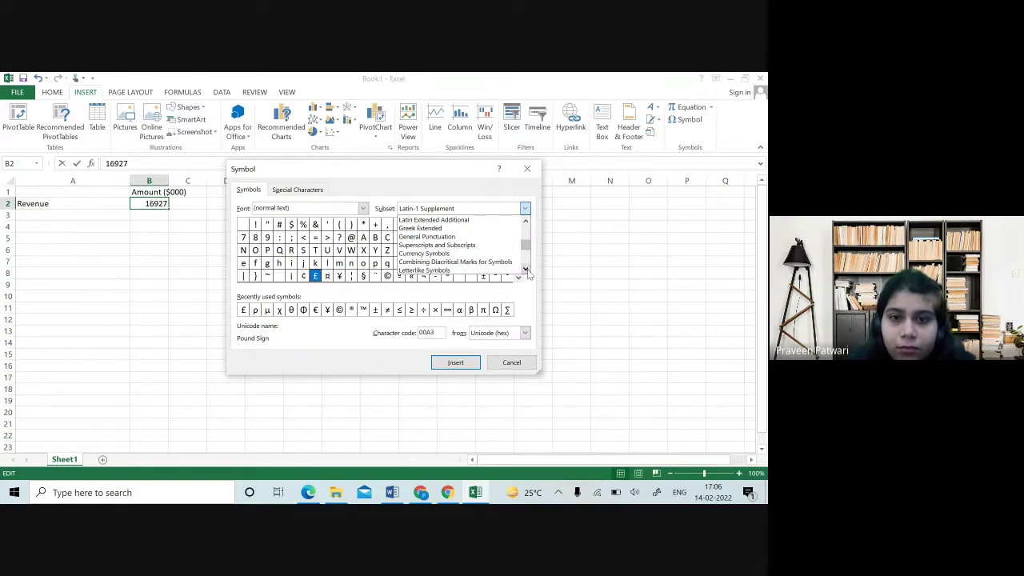
{"action": "left_click", "coordinate": [475, 253]}
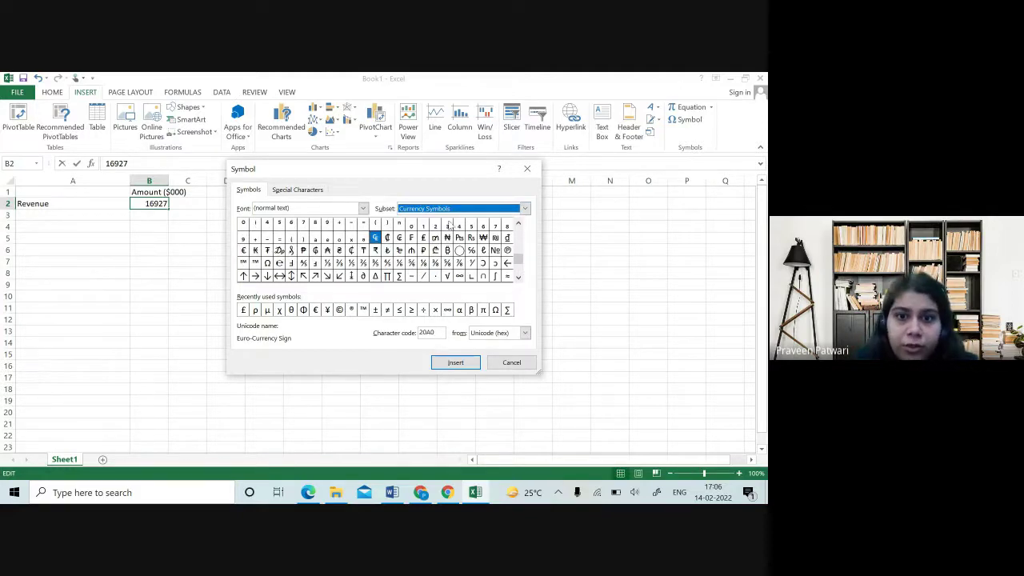
{"action": "left_click", "coordinate": [423, 238]}
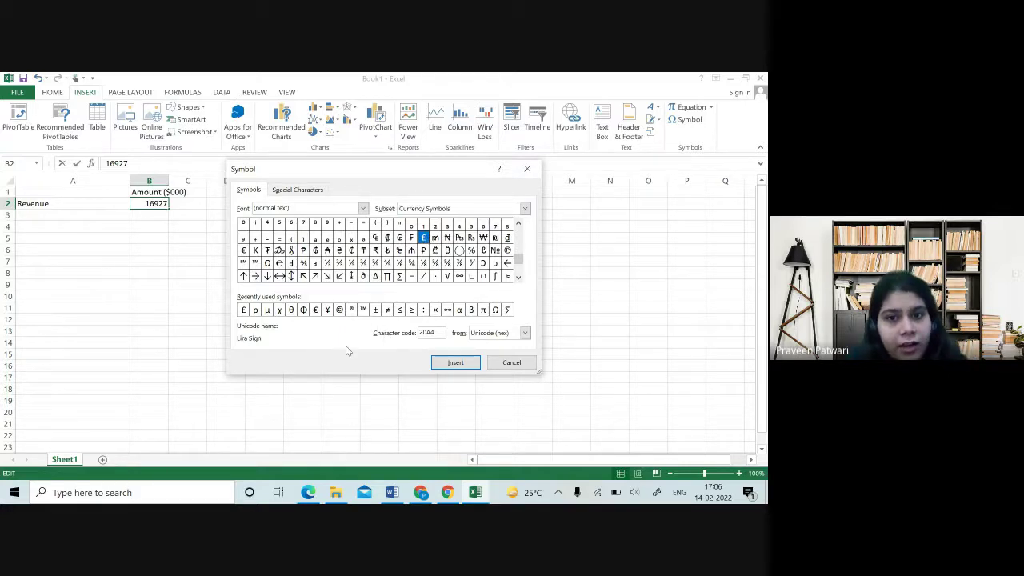
{"action": "left_click", "coordinate": [450, 365]}
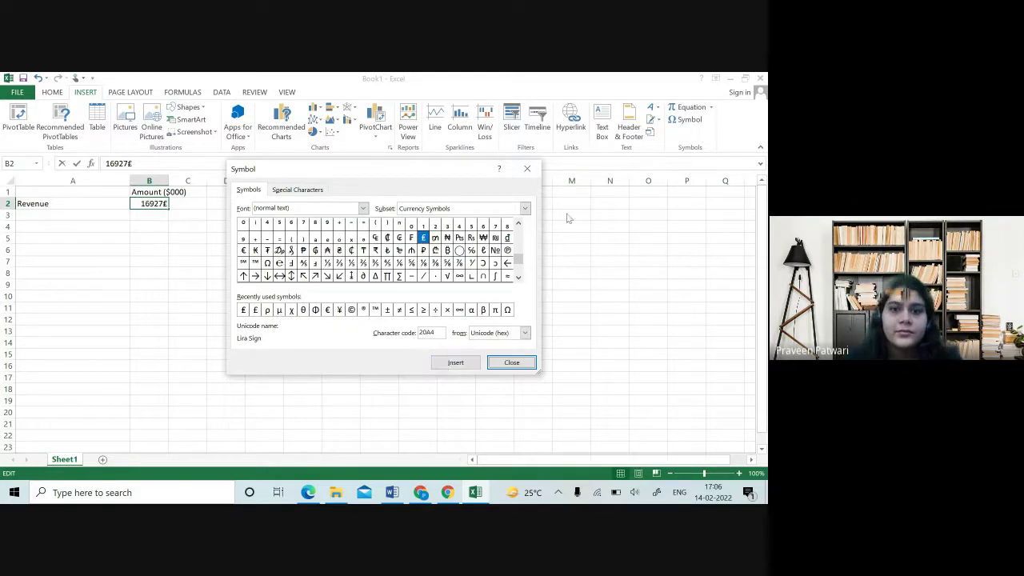
- Delete the inserted currency sign from cell B2 and place the workbook beside the Word script again
{"action": "left_click", "coordinate": [511, 362]}
{"action": "key", "text": "BackSpace"}
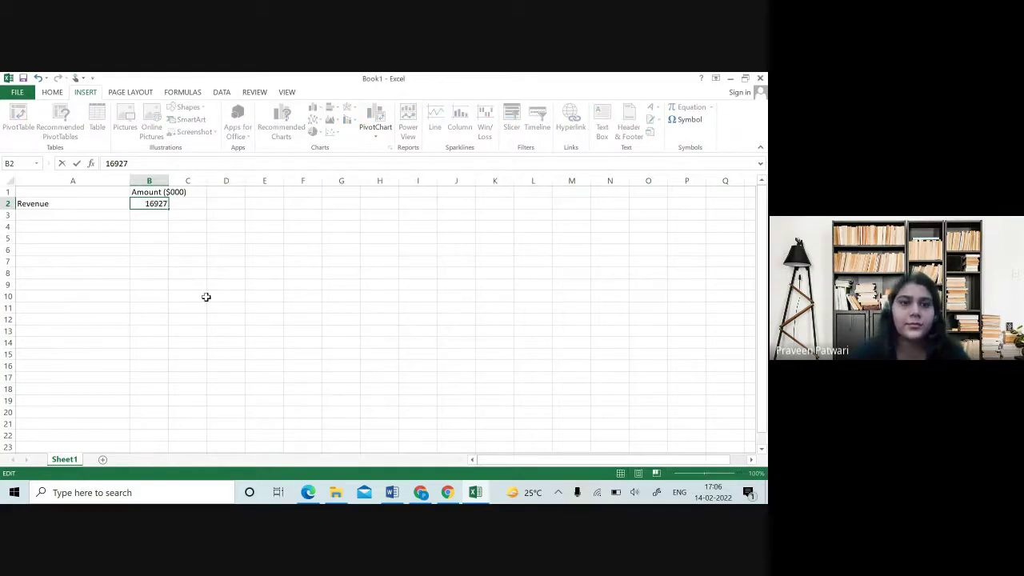
{"action": "key", "text": "super+Right"}
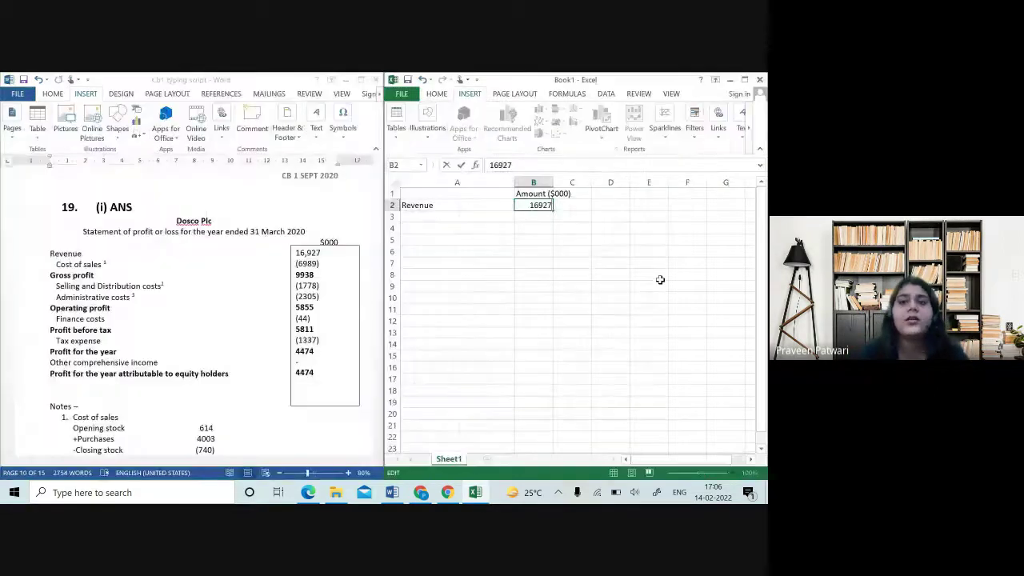
- Enter the label "Cost of sales (Note 1)" in cell A3, below Revenue
{"action": "left_click", "coordinate": [427, 216]}
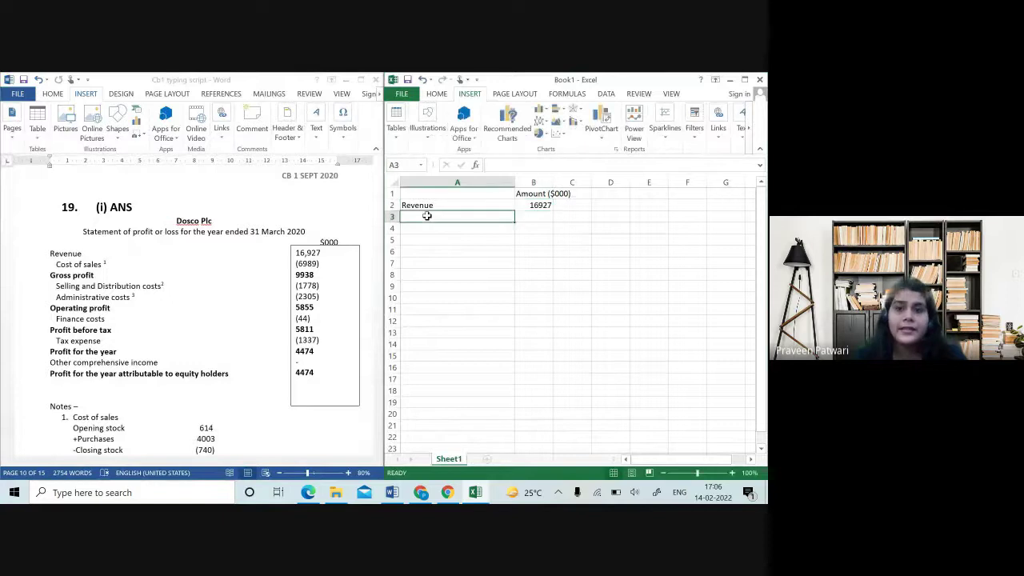
{"action": "type", "text": "Cost"}
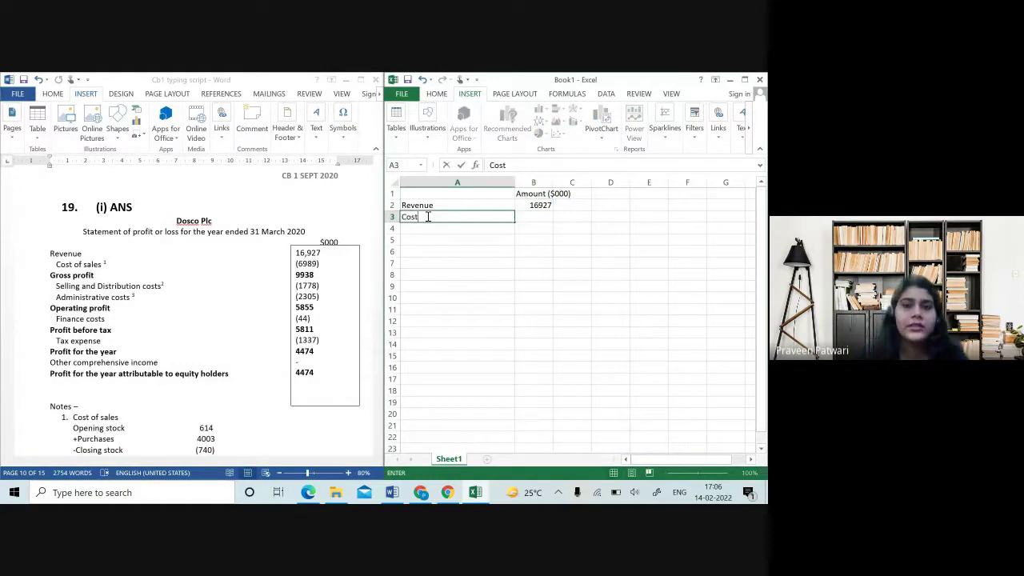
{"action": "type", "text": " of sale"}
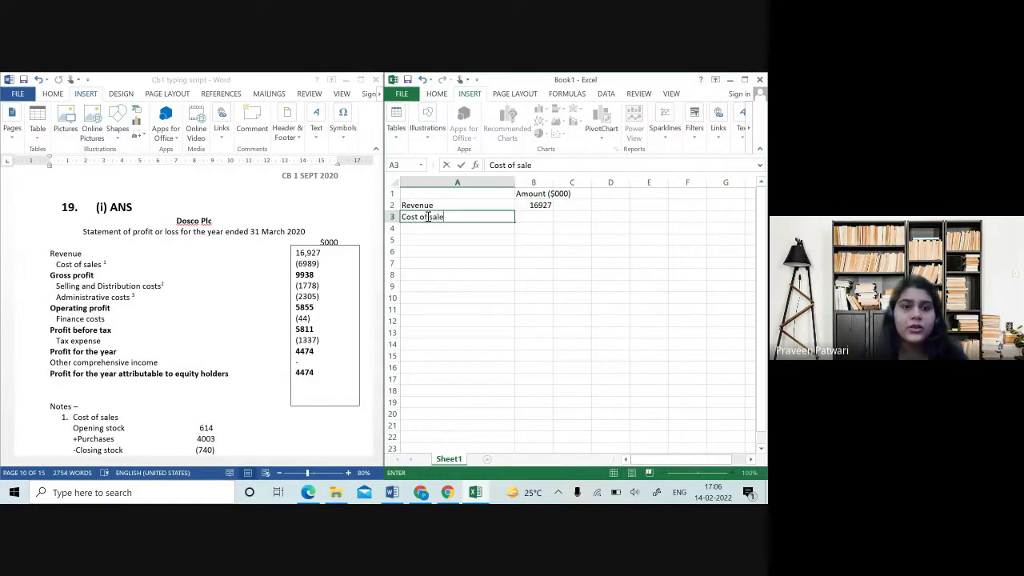
{"action": "type", "text": "s (Note 1"}
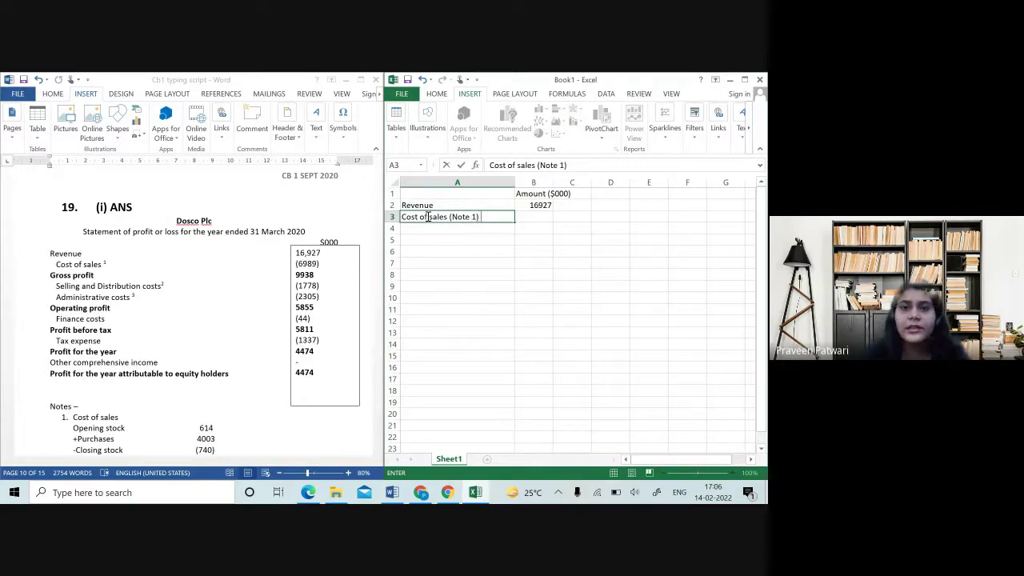
{"action": "key", "text": "BackSpace"}
{"action": "key", "text": "BackSpace"}
{"action": "key", "text": "BackSpace"}
{"action": "key", "text": "BackSpace"}
{"action": "key", "text": "BackSpace"}
{"action": "key", "text": "BackSpace"}
{"action": "key", "text": "BackSpace"}
{"action": "key", "text": "BackSpace"}
{"action": "key", "text": "BackSpace"}
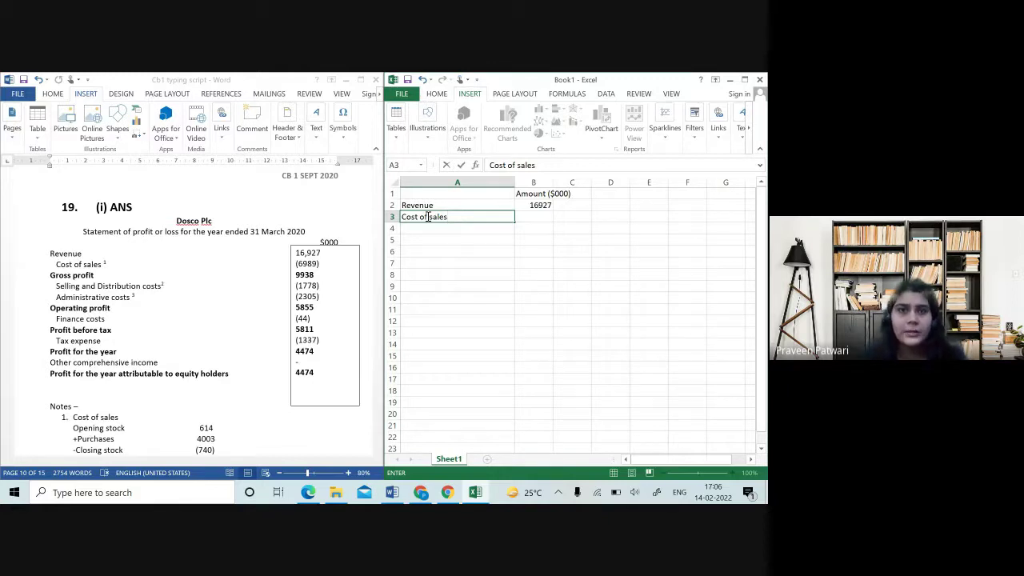
{"action": "type", "text": "(Note 1"}
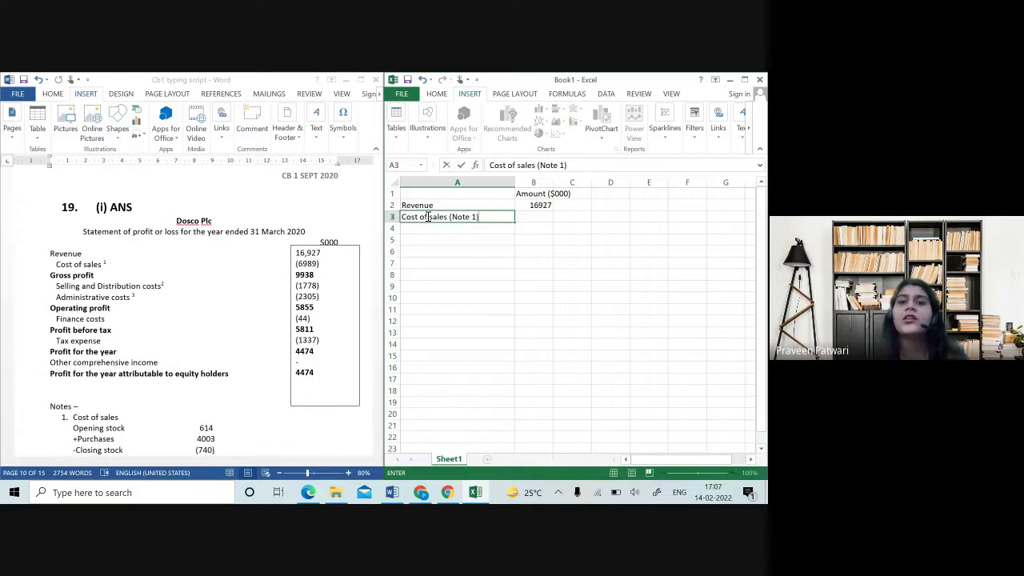
- Enter the cost of sales in cell B3 as a bracketed negative, (6989)
{"action": "key", "text": "Tab"}
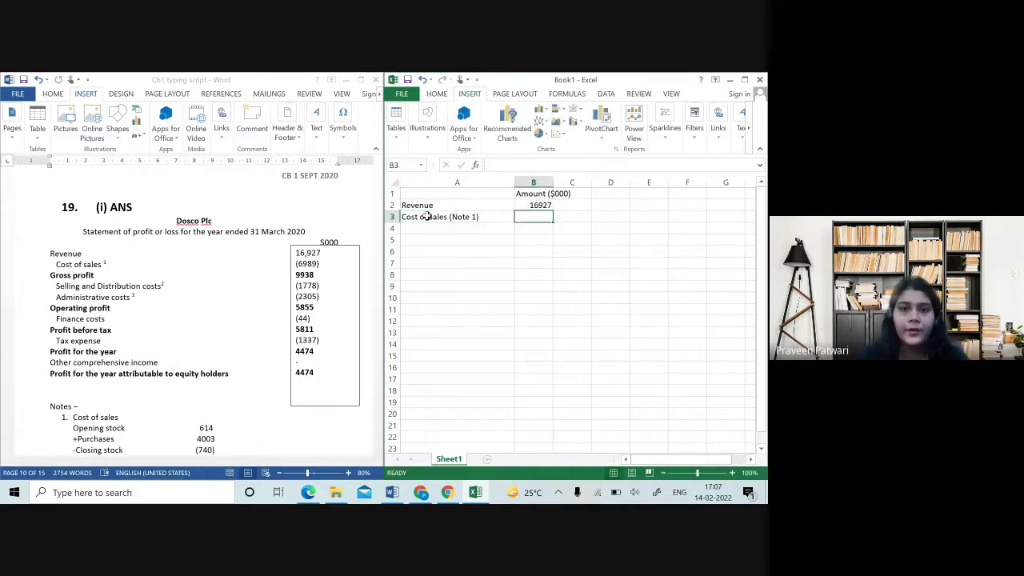
{"action": "type", "text": "("}
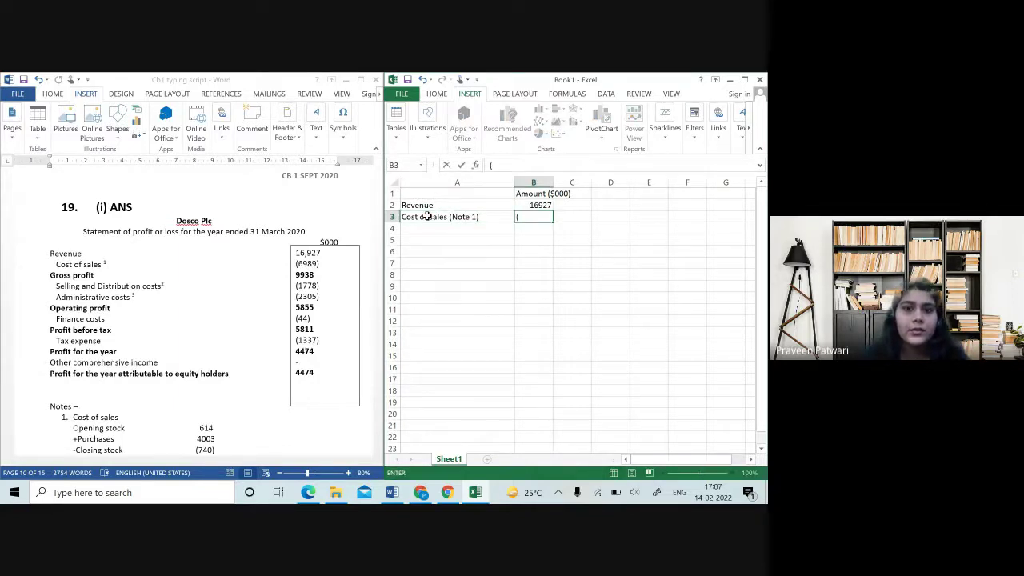
{"action": "type", "text": "6989"}
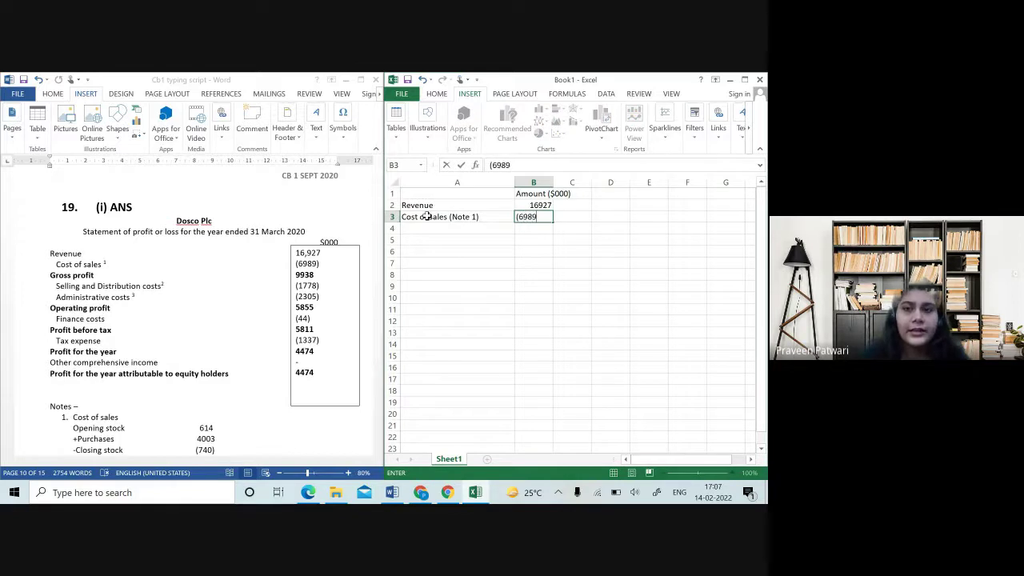
{"action": "type", "text": "()"}
{"action": "key", "text": "Return"}
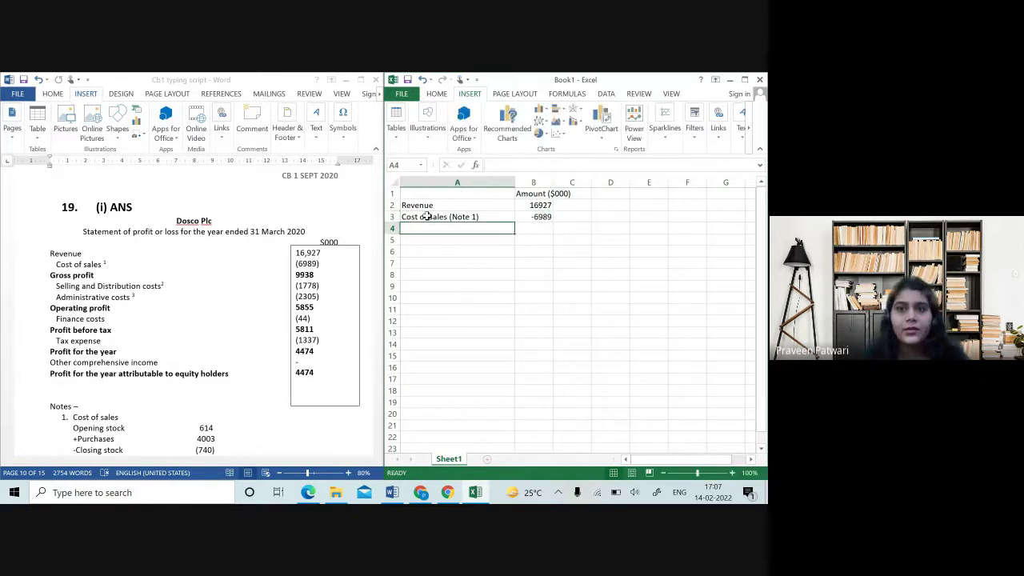
- Maximize the workbook and try the Accounting format on the cost of sales figure in B3, replacing it with the Currency format
{"action": "left_click", "coordinate": [539, 217]}
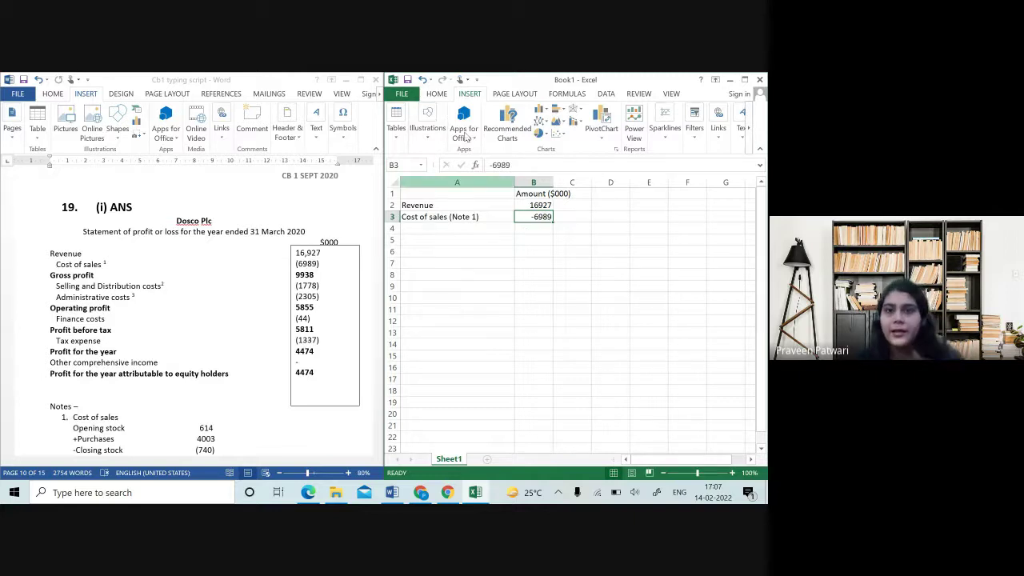
{"action": "left_click", "coordinate": [436, 93]}
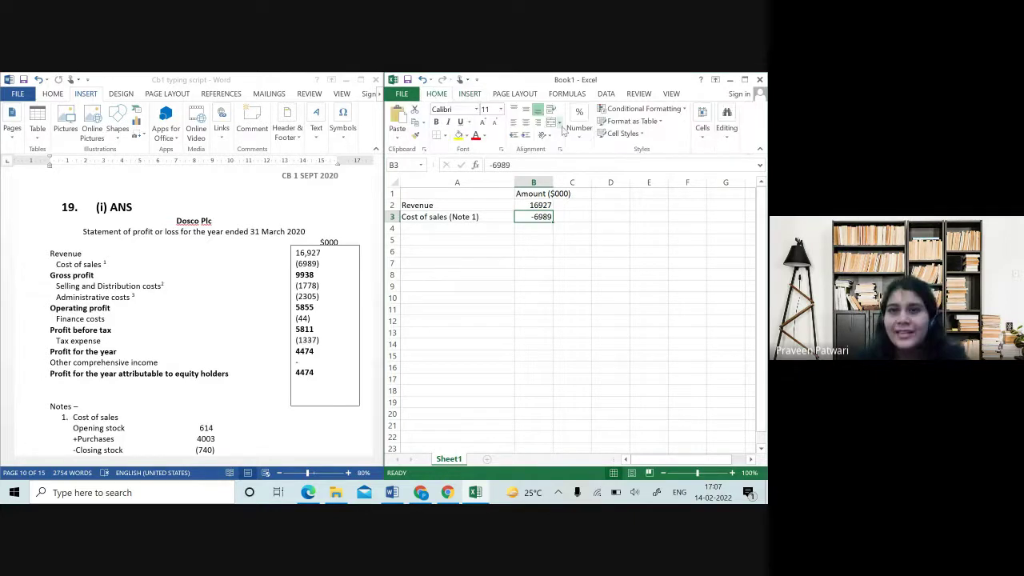
{"action": "left_click", "coordinate": [743, 81]}
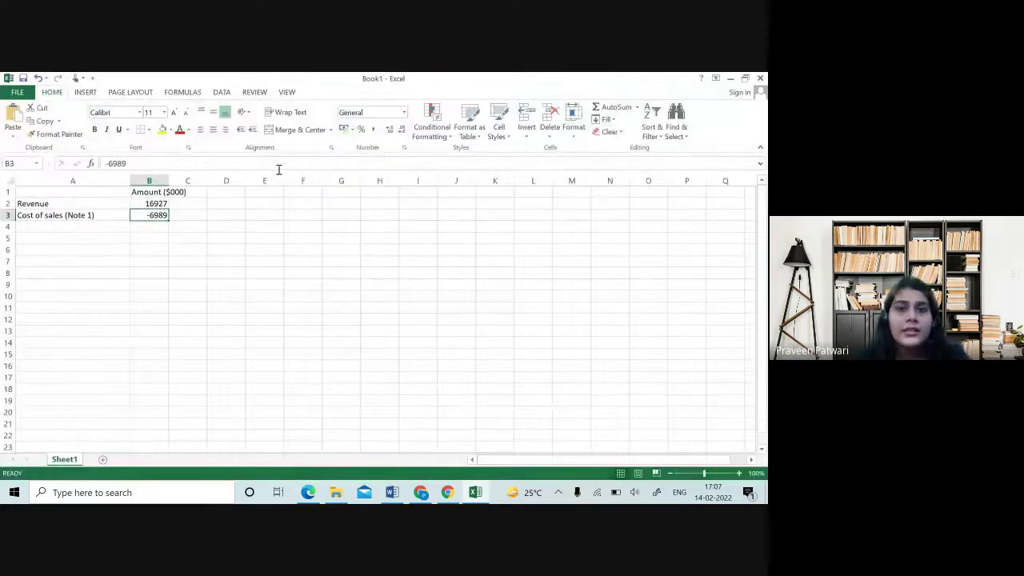
{"action": "left_click", "coordinate": [405, 113]}
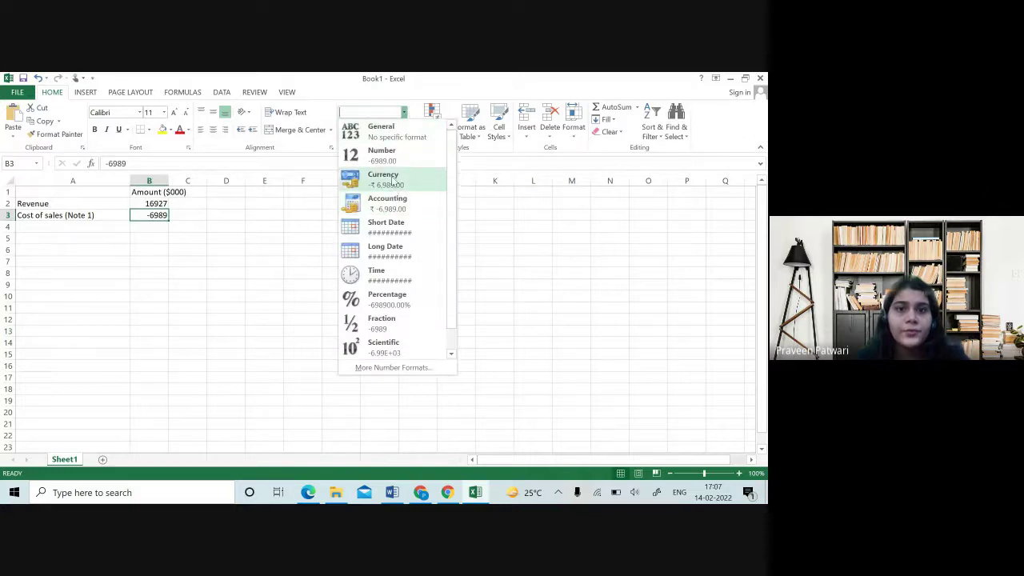
{"action": "left_click", "coordinate": [404, 204]}
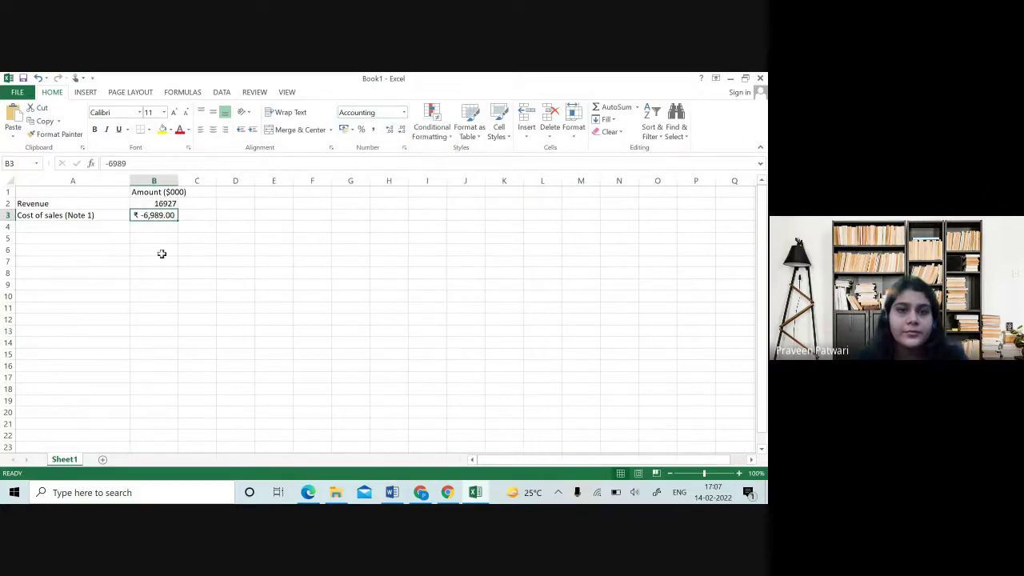
{"action": "left_click", "coordinate": [404, 113]}
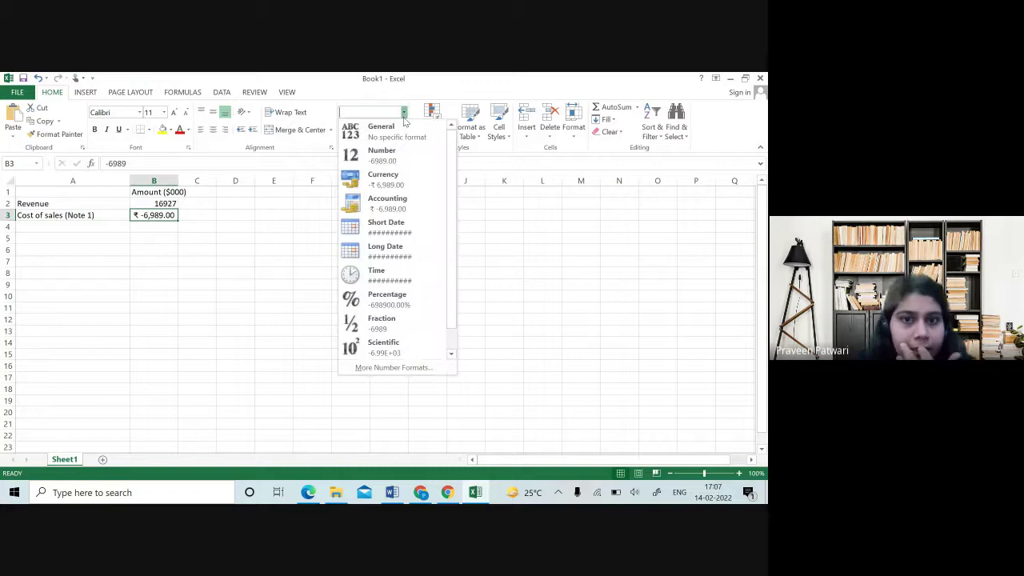
{"action": "left_click", "coordinate": [420, 178]}
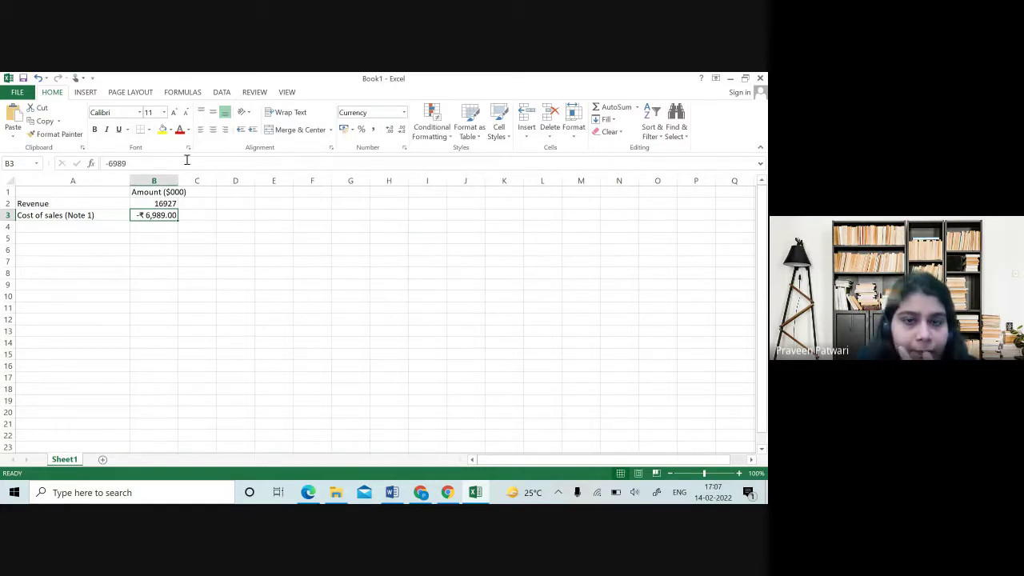
- Re-enter the cost of sales in B3 as (6989) with the Currency format applied
{"action": "key", "text": "BackSpace"}
{"action": "type", "text": "("}
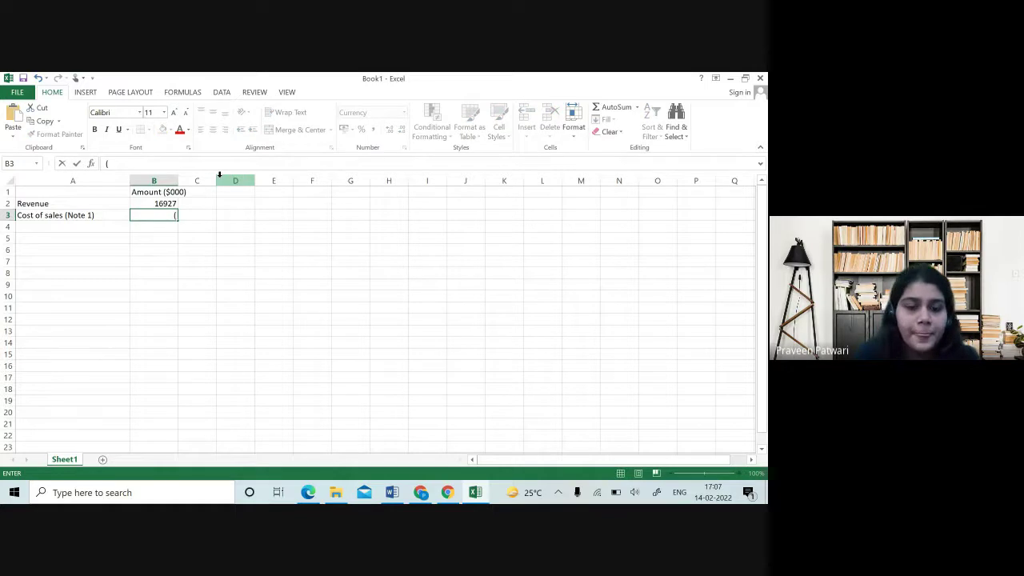
{"action": "type", "text": "6989)"}
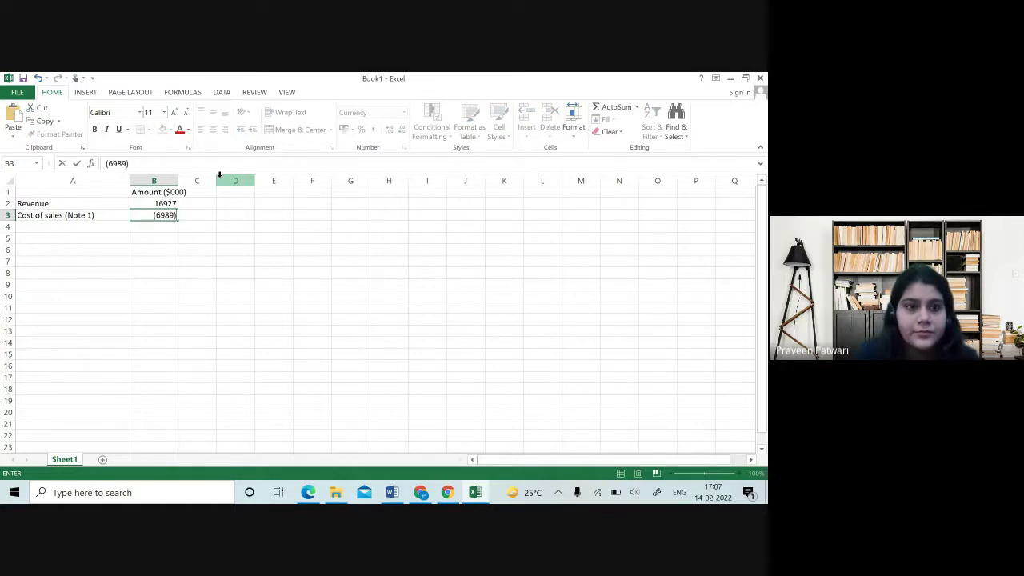
{"action": "key", "text": "Return"}
{"action": "key", "text": "Up"}
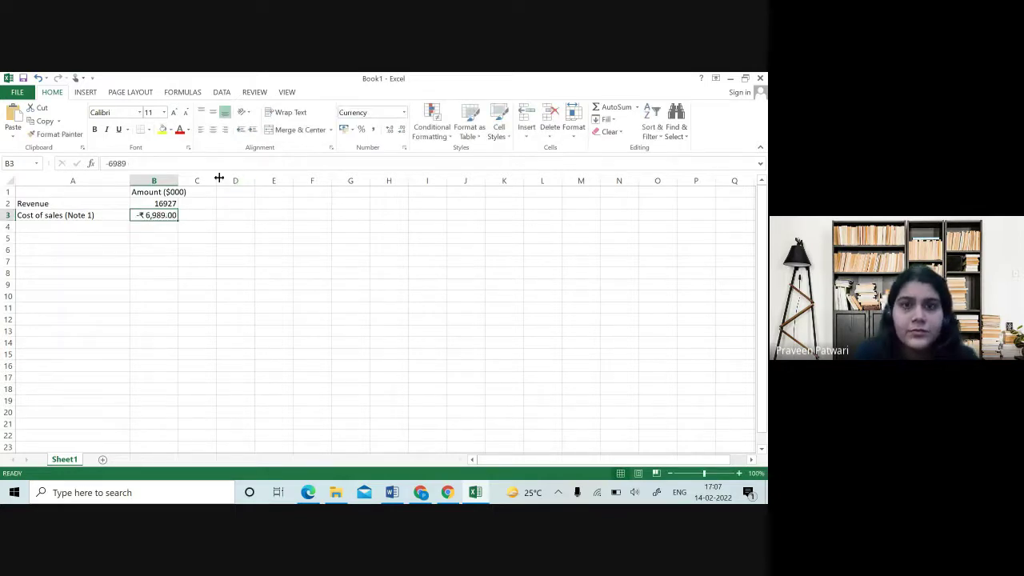
- Try the comma style and the English (United Kingdom) pound accounting format on the cost of sales figure in B3
{"action": "left_click", "coordinate": [404, 112]}
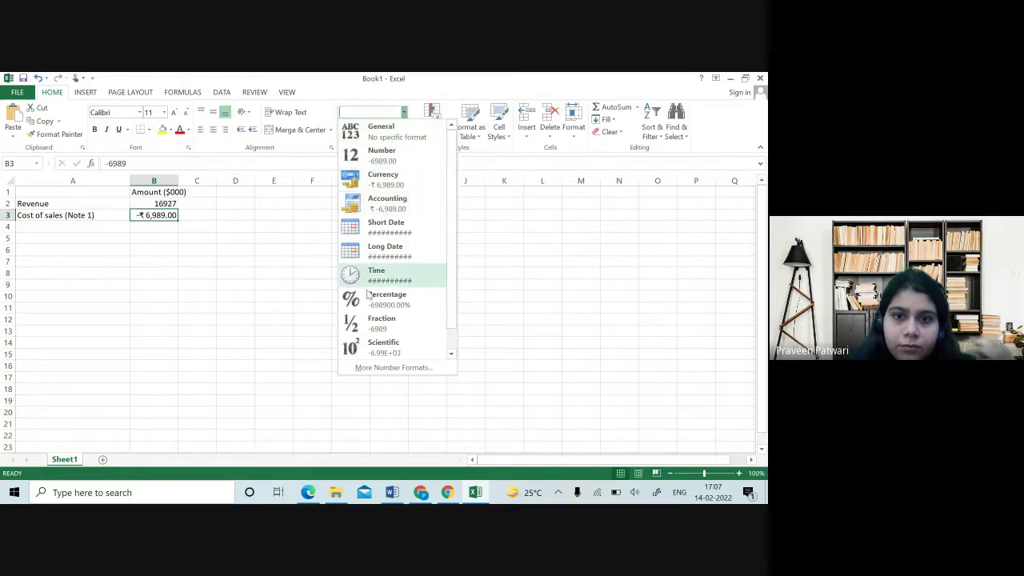
{"action": "left_click", "coordinate": [450, 354]}
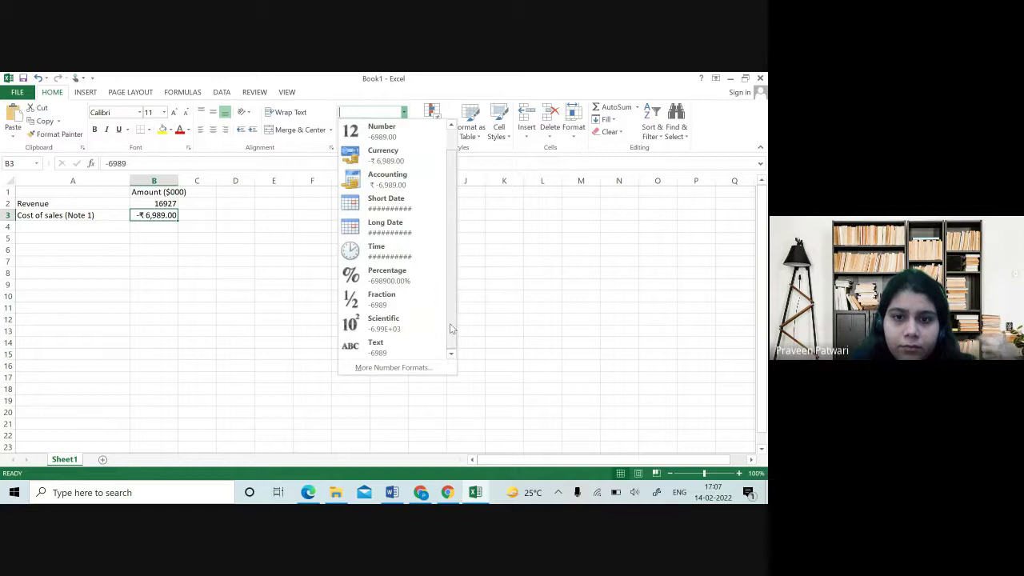
{"action": "left_click_drag", "start_coordinate": [448, 322], "coordinate": [452, 302]}
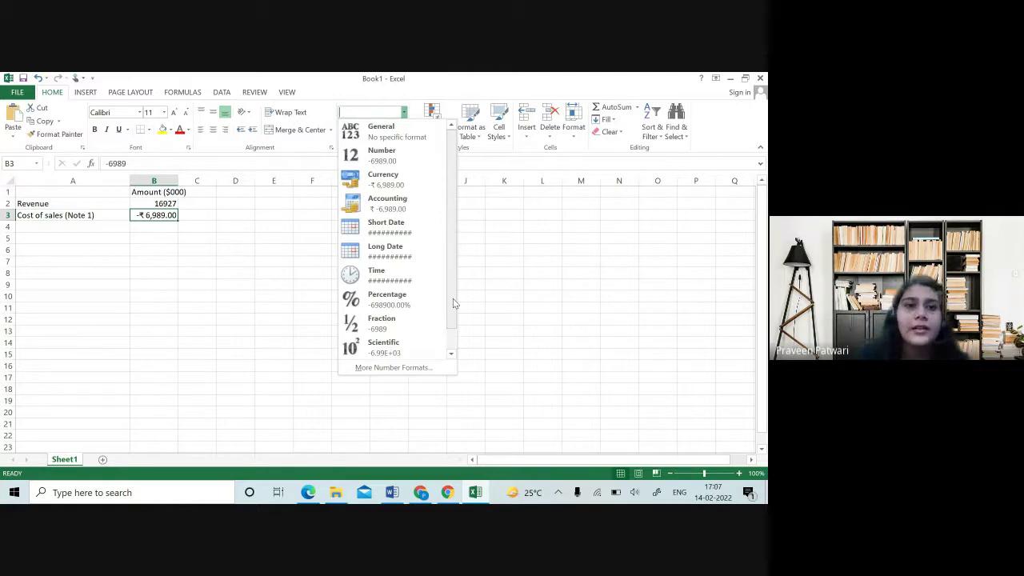
{"action": "left_click", "coordinate": [405, 115]}
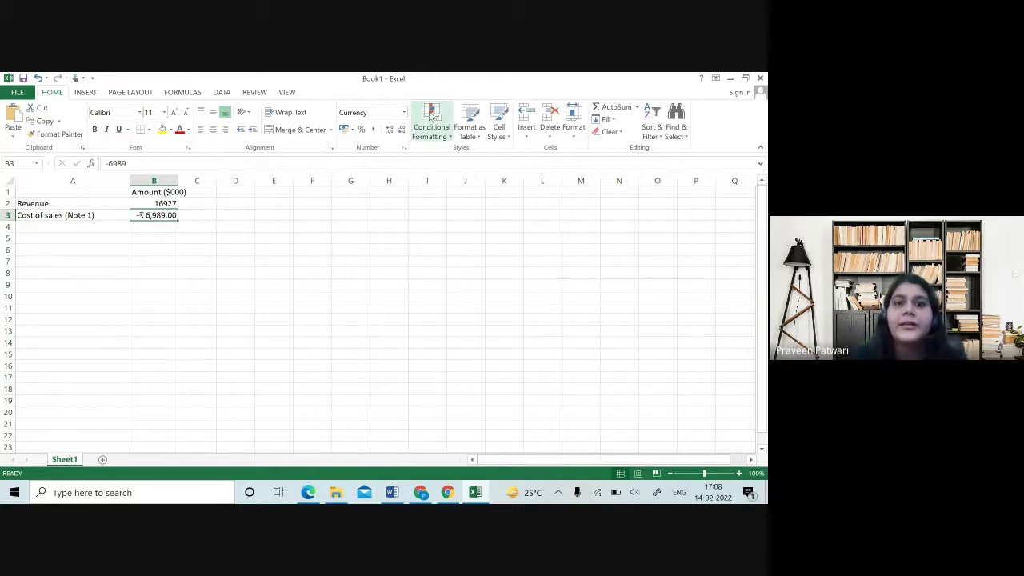
{"action": "left_click", "coordinate": [373, 133]}
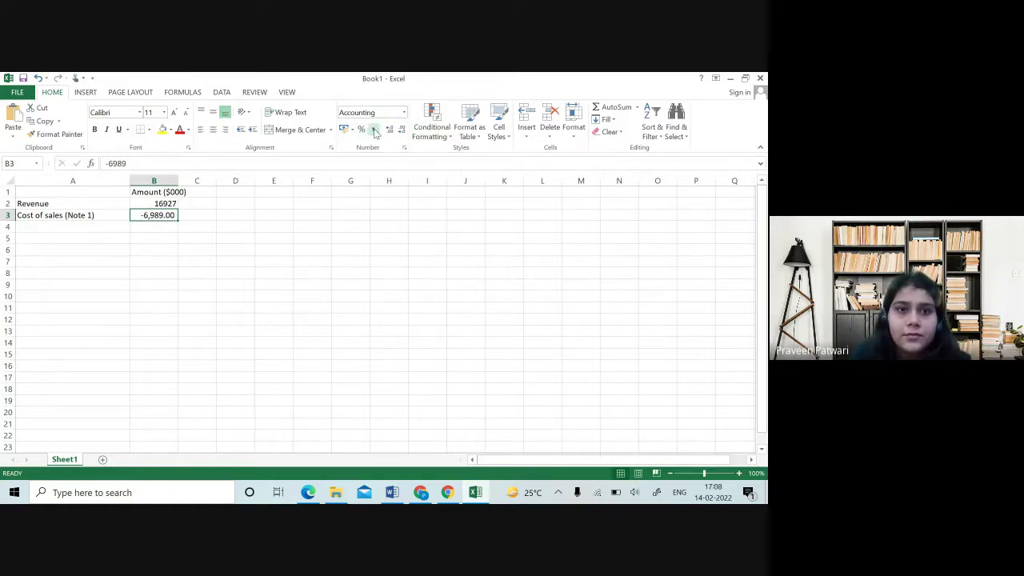
{"action": "left_click", "coordinate": [351, 131]}
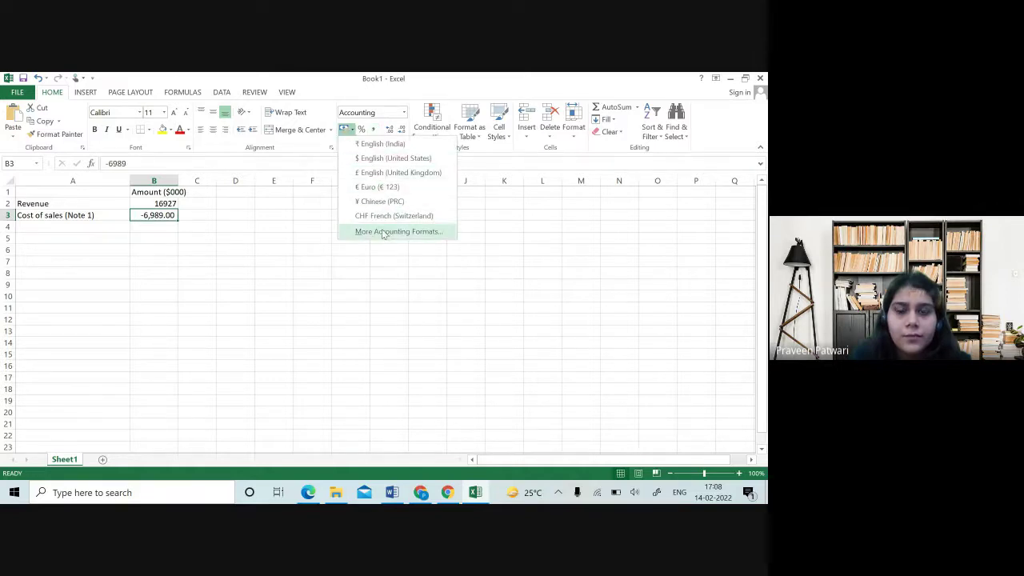
{"action": "left_click", "coordinate": [358, 172]}
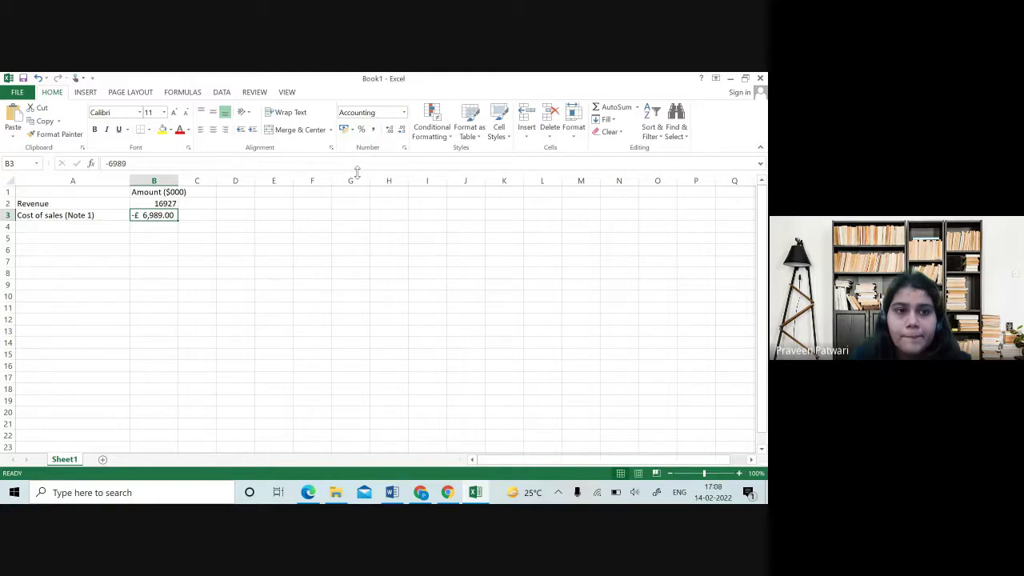
{"action": "left_click", "coordinate": [404, 113]}
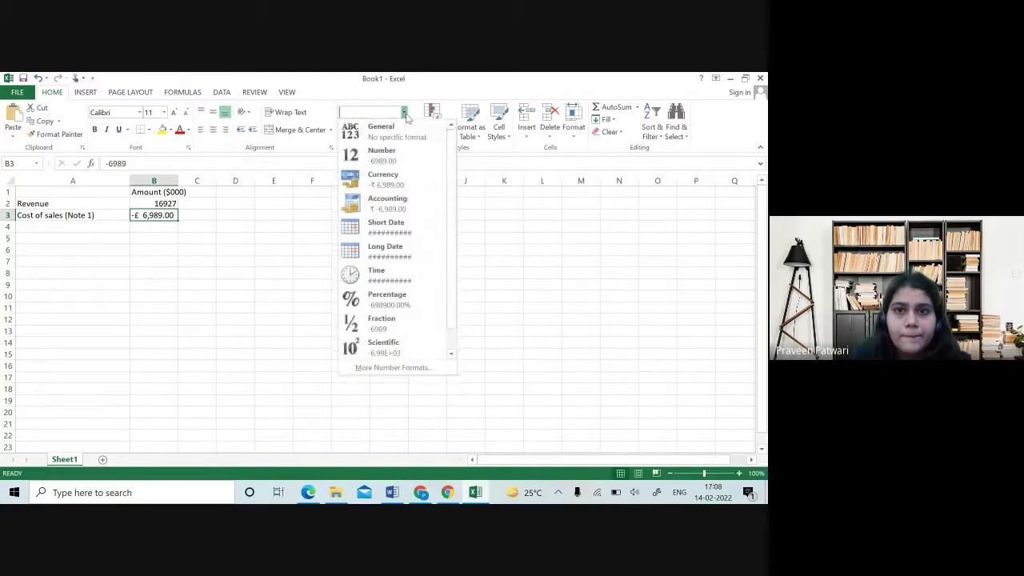
{"action": "left_click", "coordinate": [512, 354]}
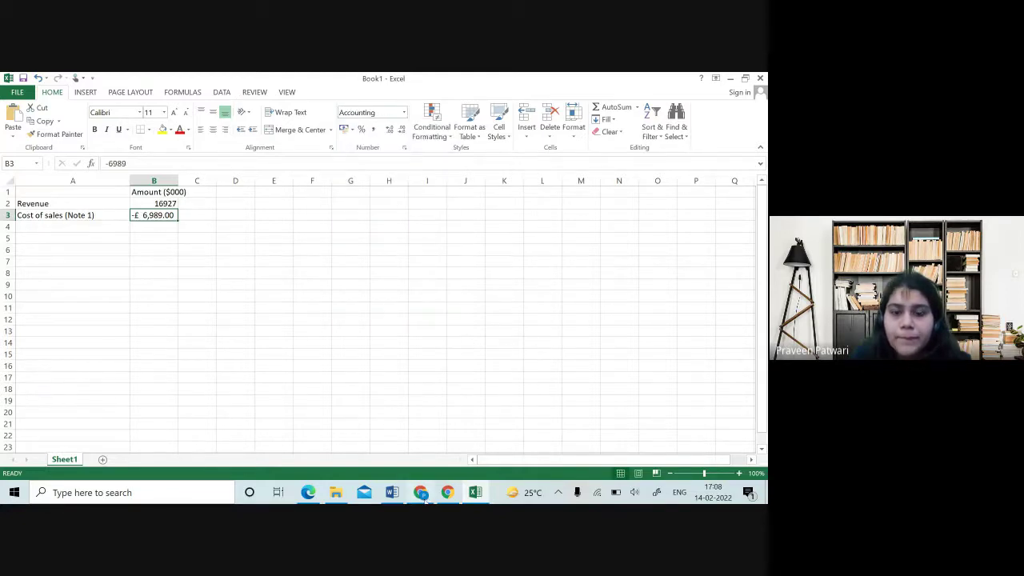
- Switch to the Google Meet call in Chrome and turn the camera and microphone back on
{"action": "left_click", "coordinate": [421, 493]}
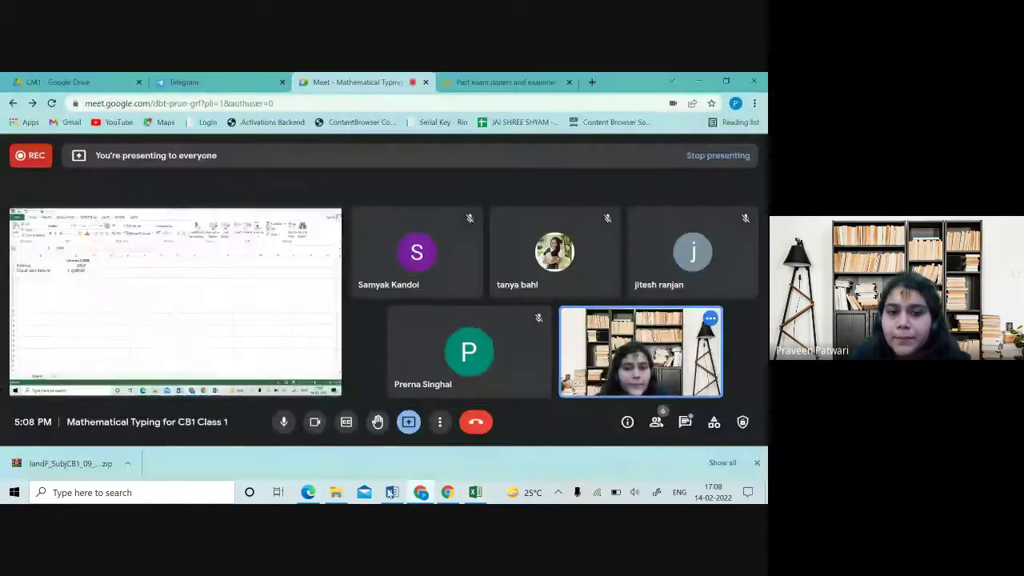
{"action": "left_click", "coordinate": [312, 426]}
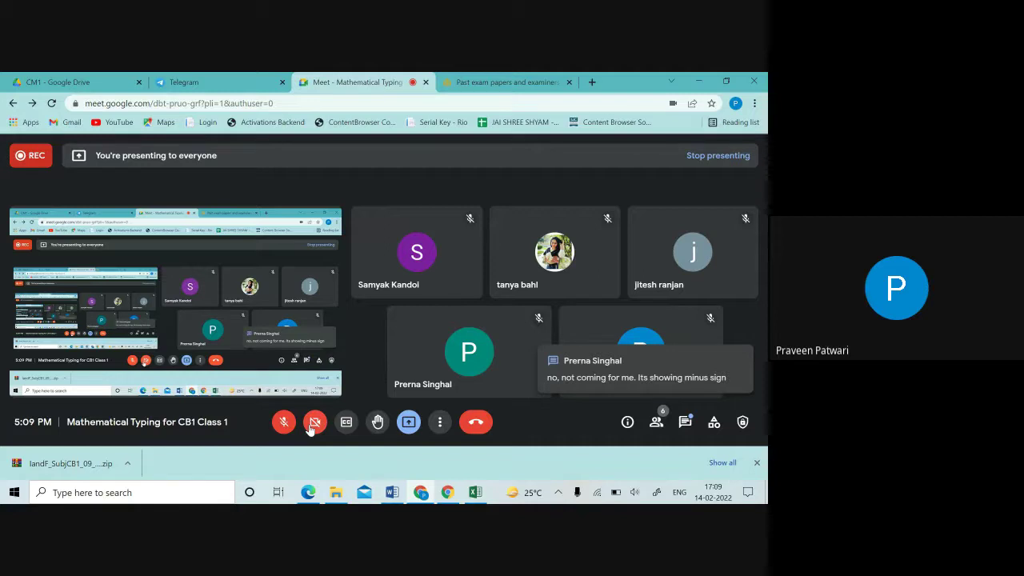
{"action": "left_click", "coordinate": [312, 424]}
{"action": "left_click", "coordinate": [283, 422]}
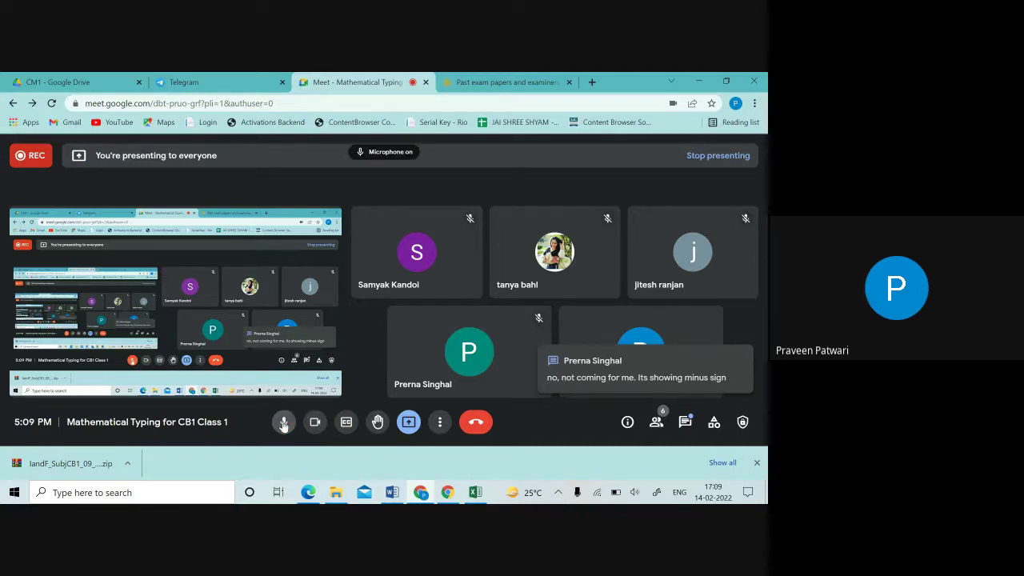
- Open the in-call messages of the meeting and read the participants' latest chat message
{"action": "left_click", "coordinate": [477, 492]}
{"action": "left_click", "coordinate": [424, 493]}
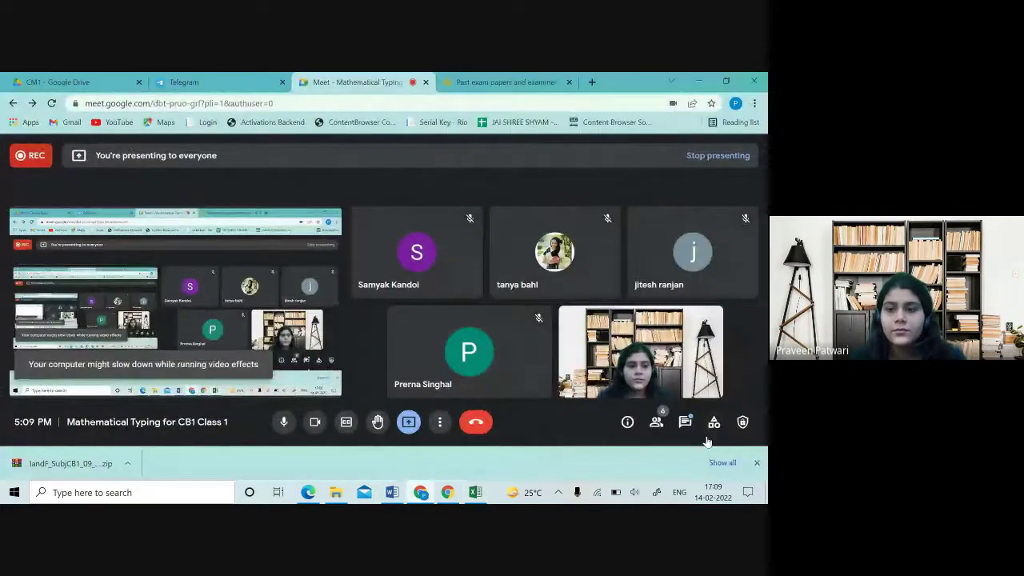
{"action": "left_click", "coordinate": [684, 422]}
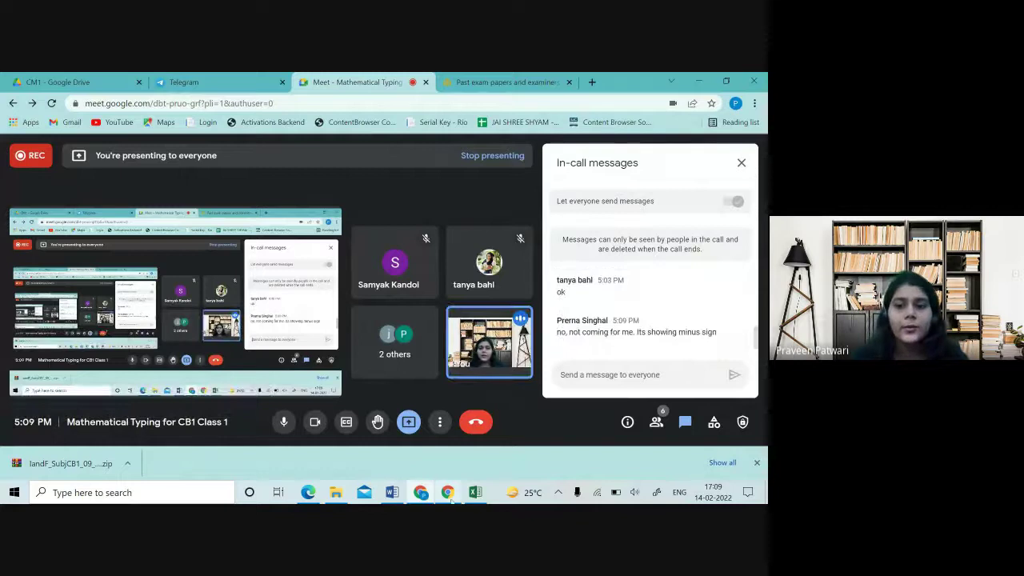
- Switch back to the Excel workbook and apply the Accounting number format to the cost of sales in B3
{"action": "left_click", "coordinate": [475, 492]}
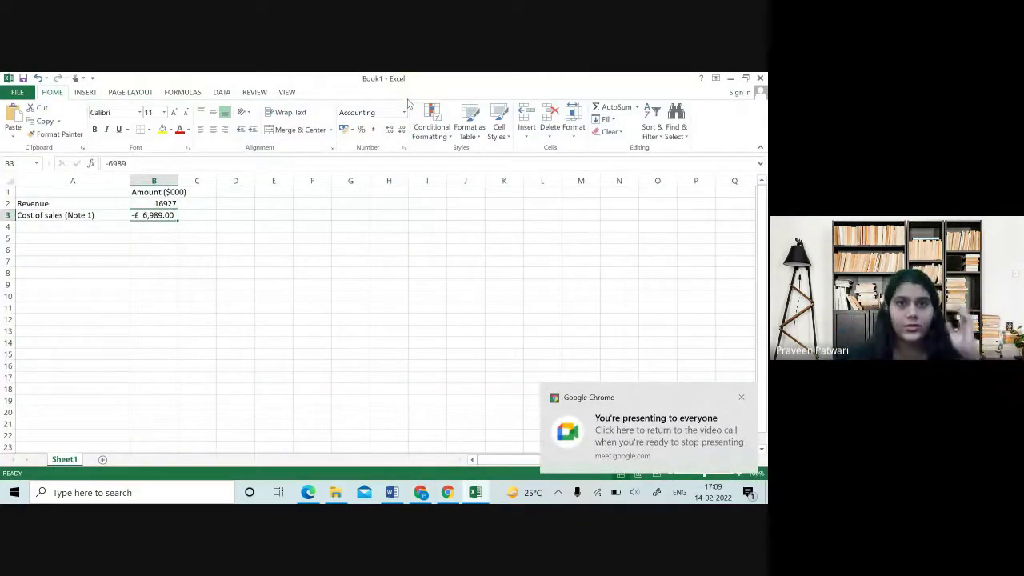
{"action": "left_click", "coordinate": [405, 113]}
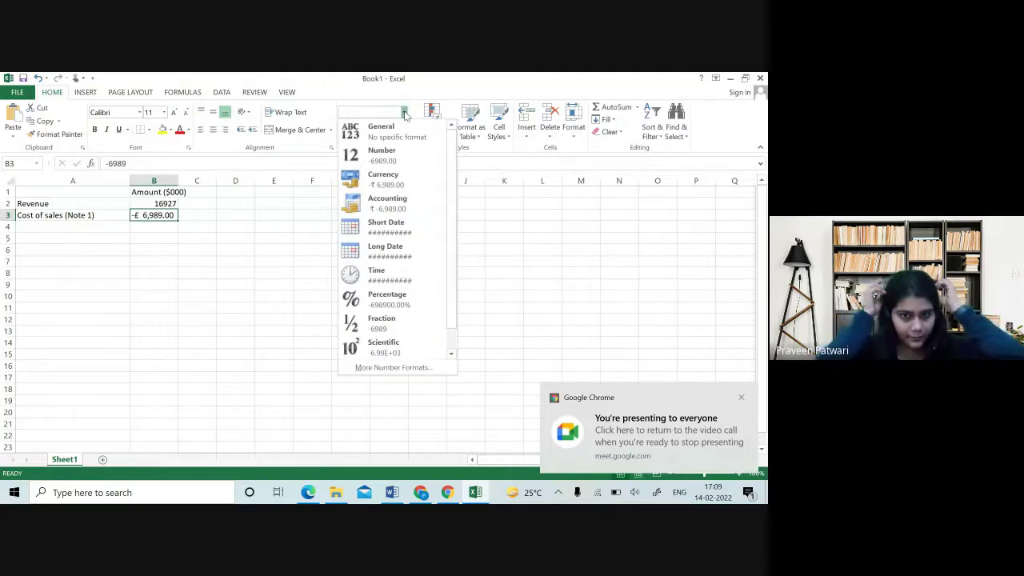
{"action": "left_click", "coordinate": [398, 206]}
- Examine the Custom number format codes available for B3 in Format Cells, leaving the dialog without applying any
{"action": "left_click", "coordinate": [404, 113]}
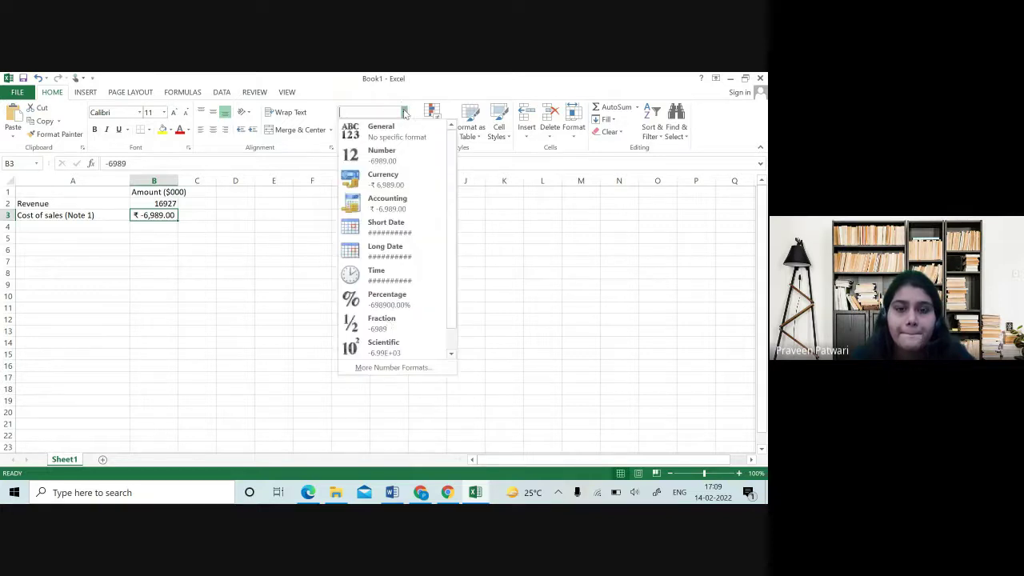
{"action": "left_click", "coordinate": [368, 369]}
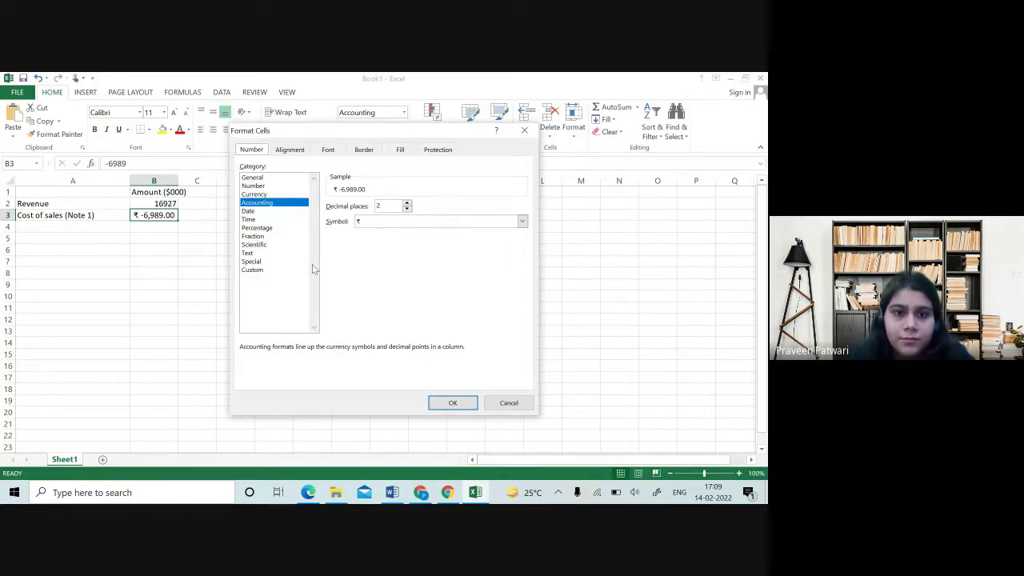
{"action": "left_click", "coordinate": [257, 264]}
{"action": "left_click", "coordinate": [257, 271]}
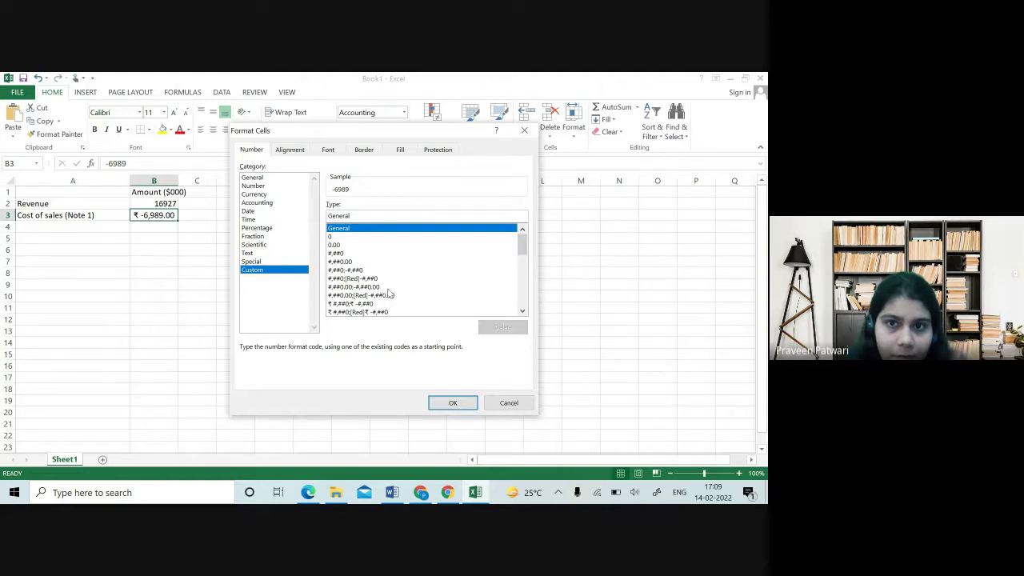
{"action": "left_click_drag", "start_coordinate": [522, 247], "coordinate": [518, 217]}
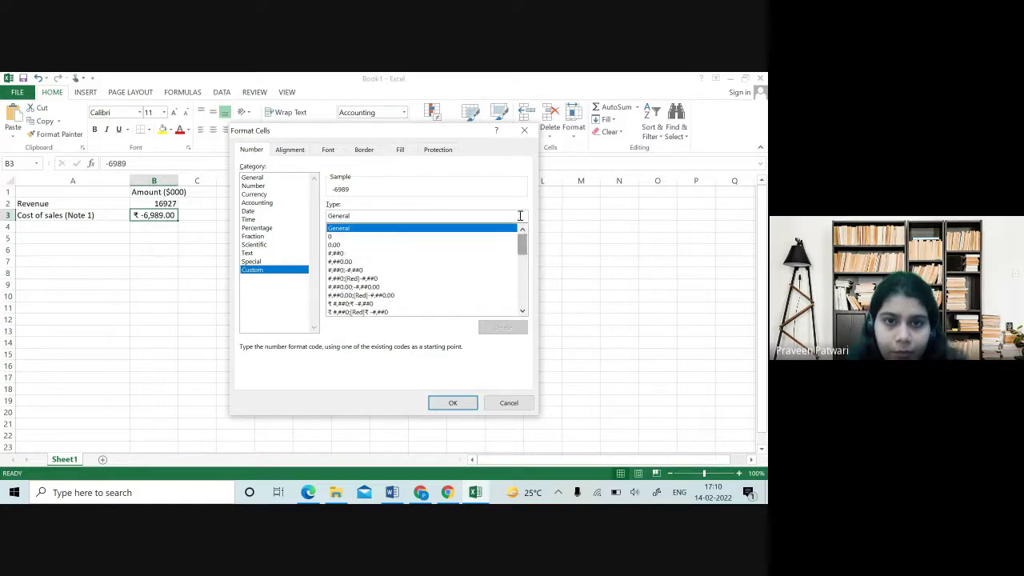
{"action": "left_click", "coordinate": [508, 403]}
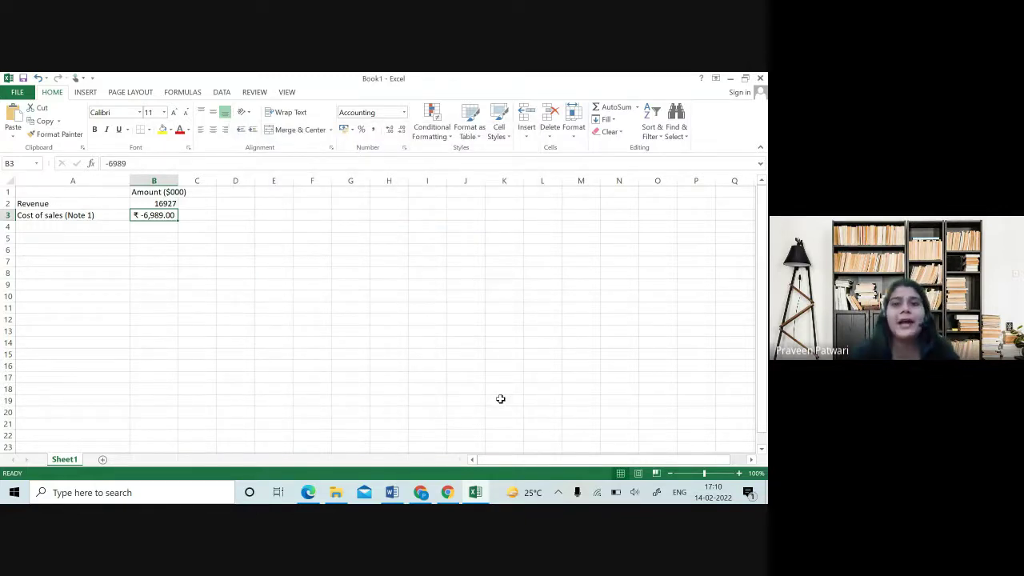
{"action": "left_click", "coordinate": [405, 114]}
{"action": "left_click", "coordinate": [506, 350]}
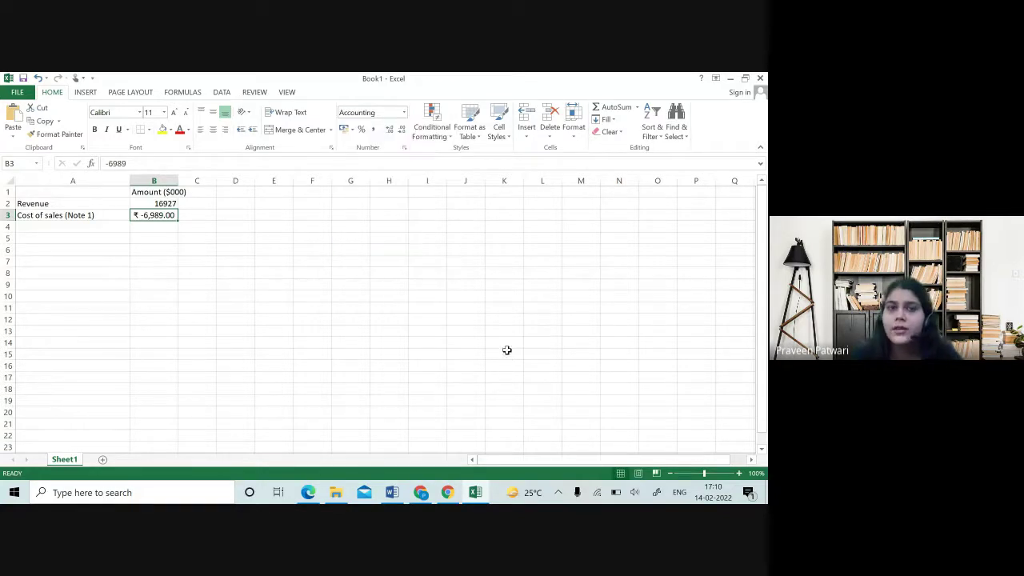
- Arrange the Excel workbook side by side with the "Cb1 typing script" Word document
{"action": "left_click", "coordinate": [79, 224]}
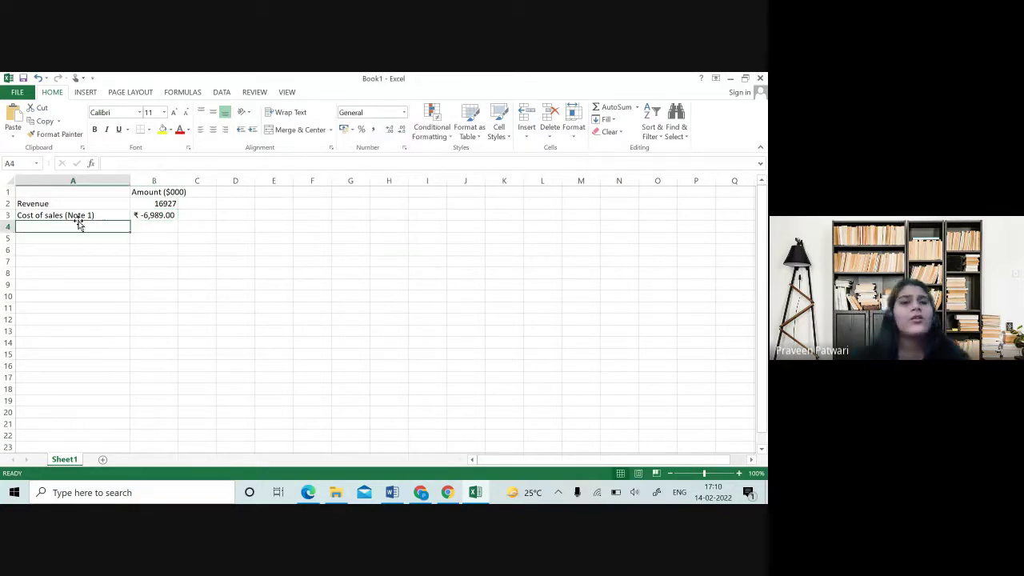
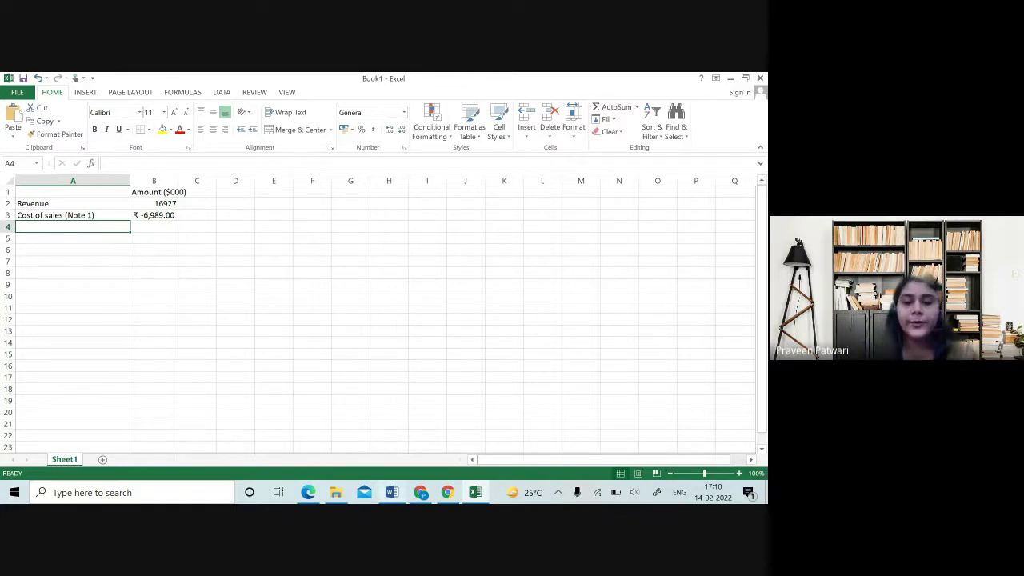
{"action": "key", "text": "super+Right"}
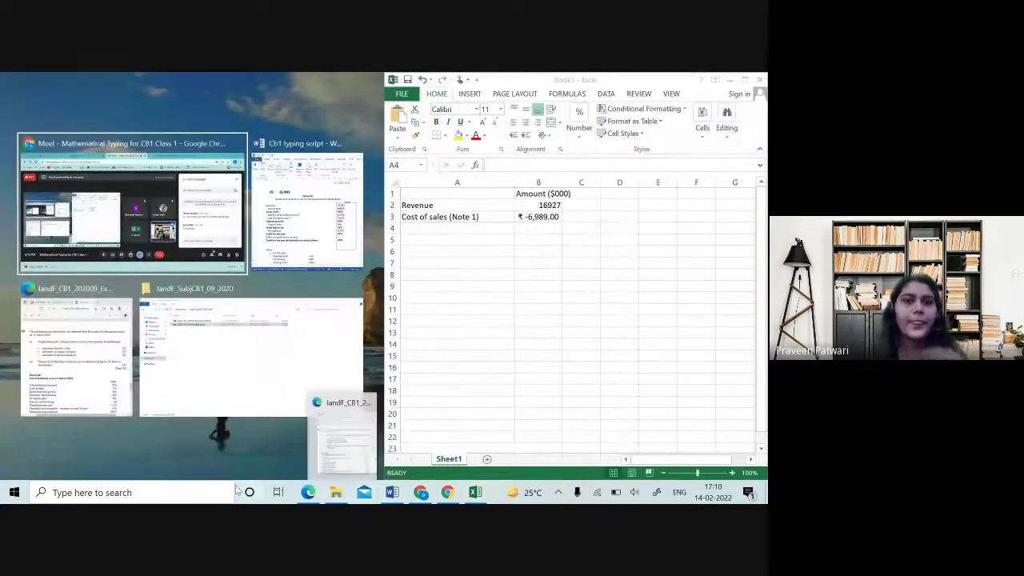
{"action": "left_click", "coordinate": [302, 224]}
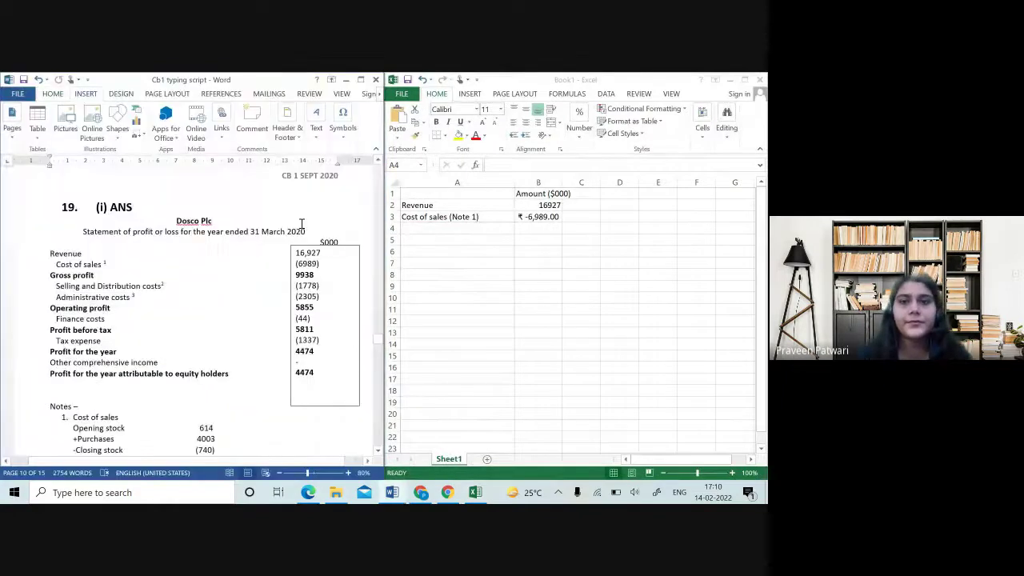
- Enter the label "Gross Profit" in cell A4, below the cost of sales, and make it bold
{"action": "left_click", "coordinate": [445, 230]}
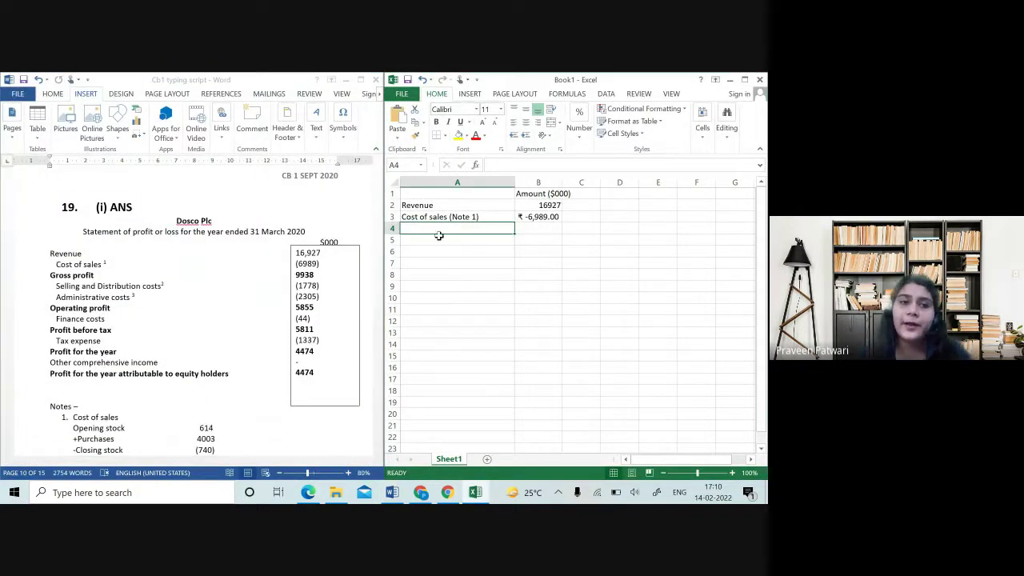
{"action": "key", "text": "Up"}
{"action": "key", "text": "Up"}
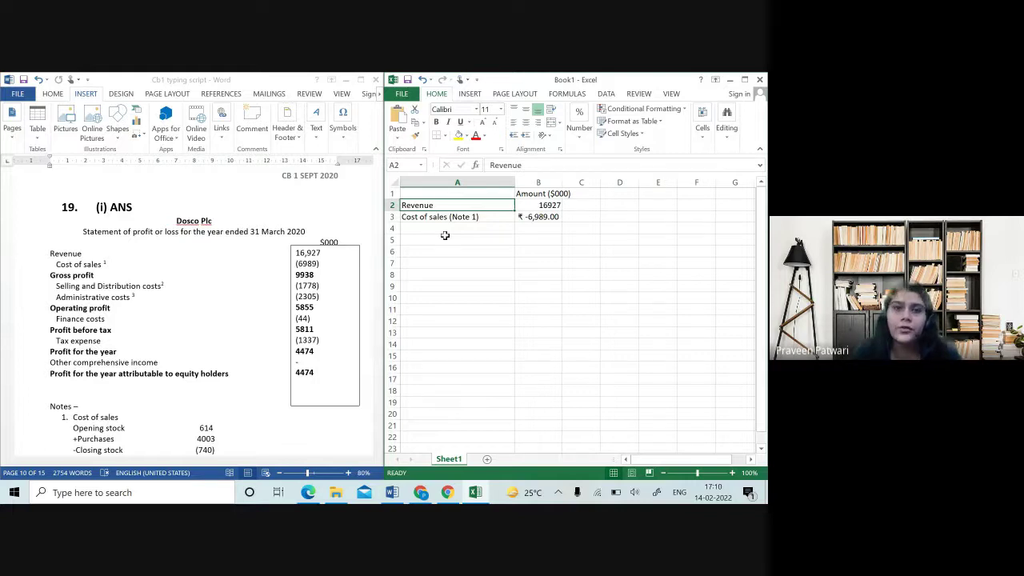
{"action": "left_click", "coordinate": [475, 230]}
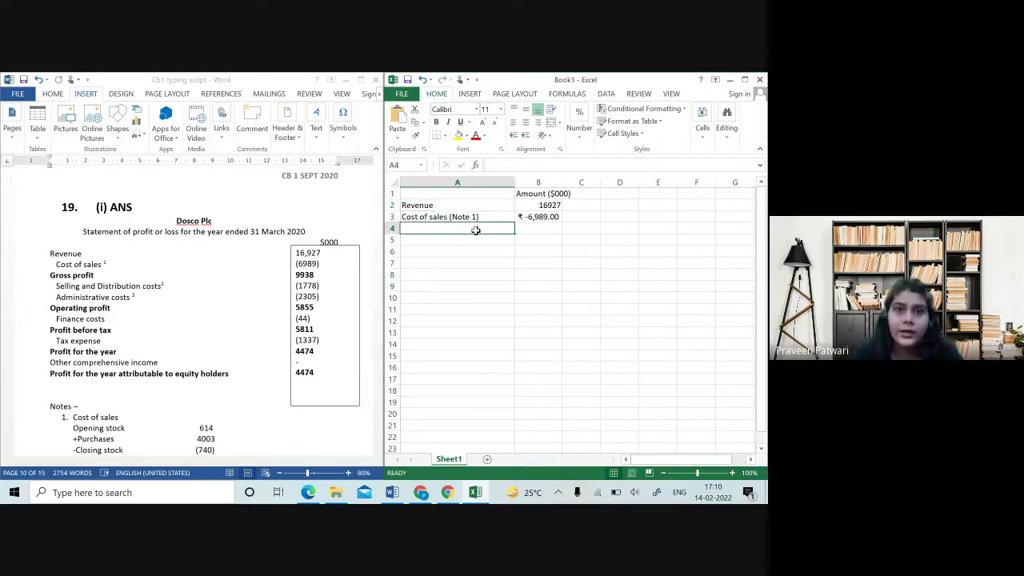
{"action": "type", "text": "Gross"}
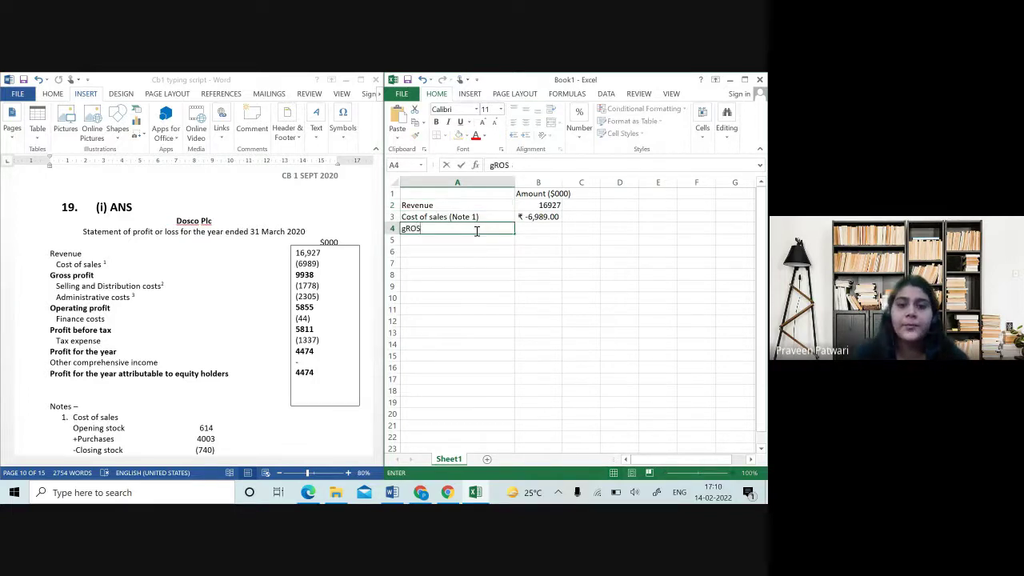
{"action": "type", "text": " P"}
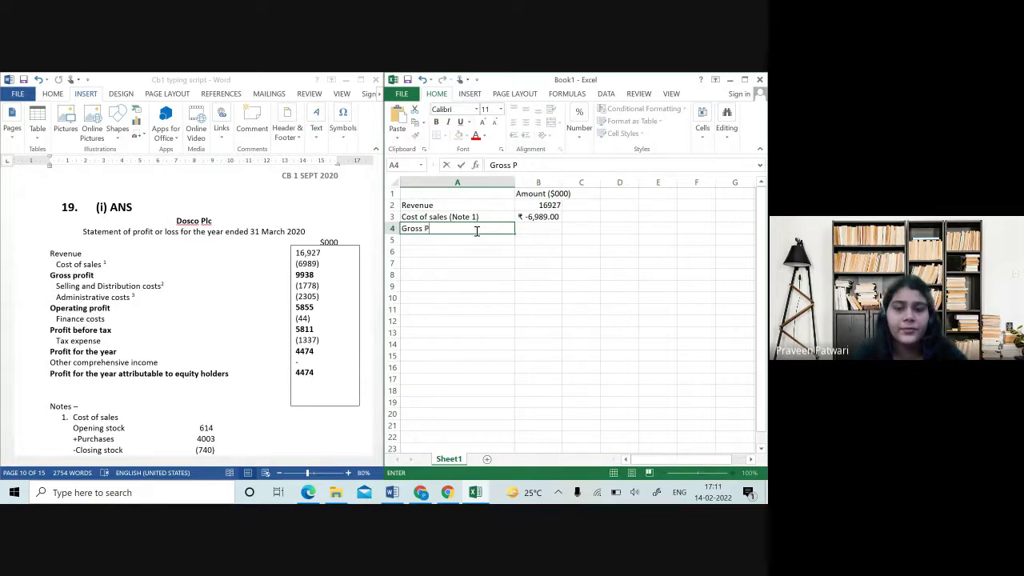
{"action": "type", "text": "rofit"}
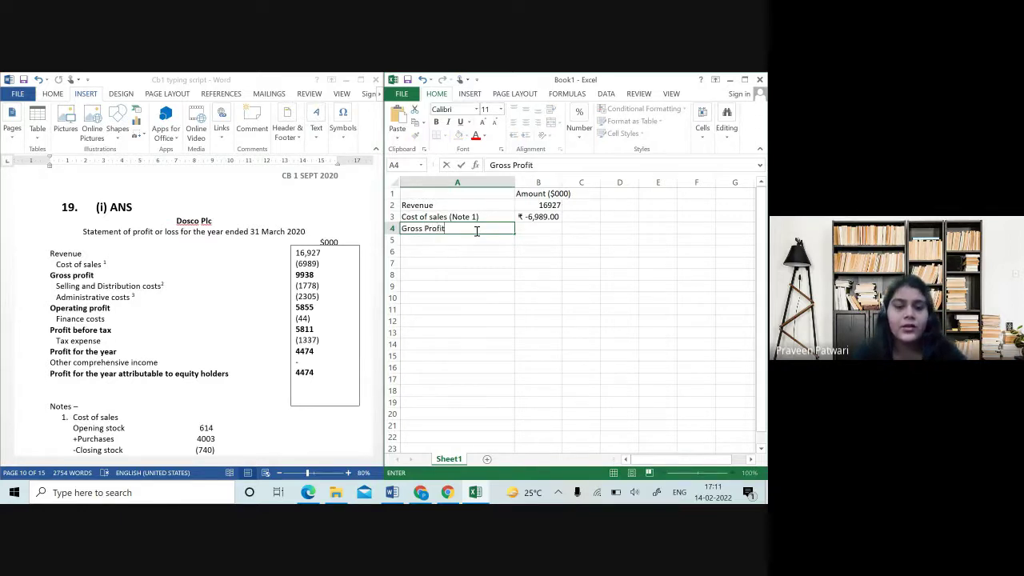
{"action": "key", "text": "ctrl+Return"}
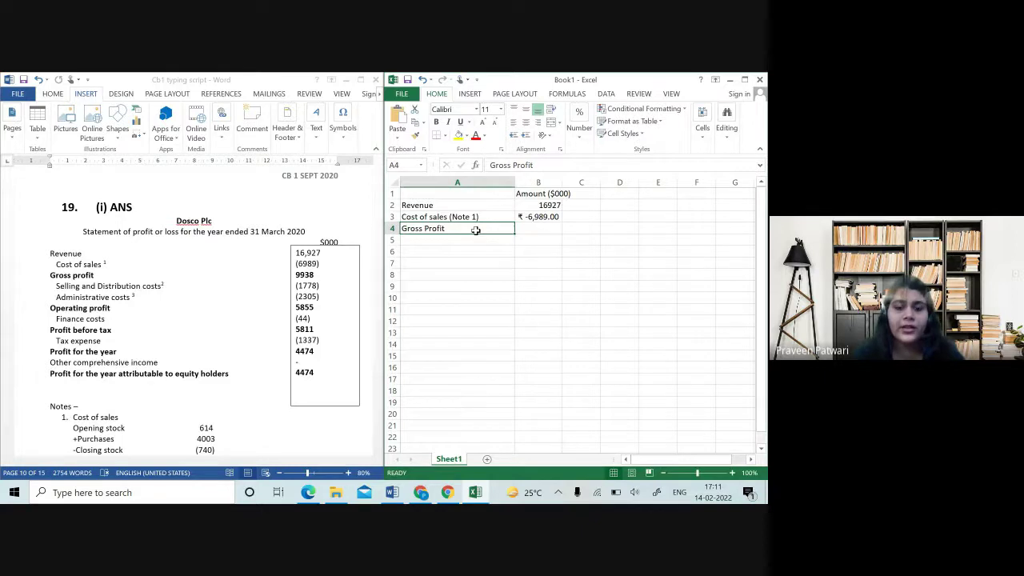
{"action": "key", "text": "ctrl+b"}
- Enter the gross profit figure 9938 in cell B4 and make it bold
{"action": "key", "text": "Right"}
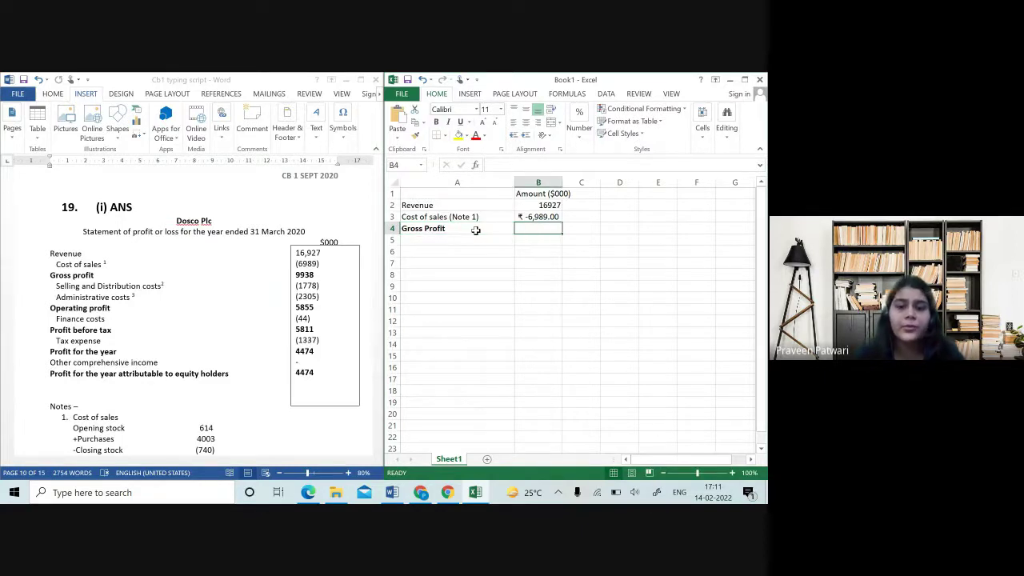
{"action": "type", "text": "9938"}
{"action": "key", "text": "ctrl+b"}
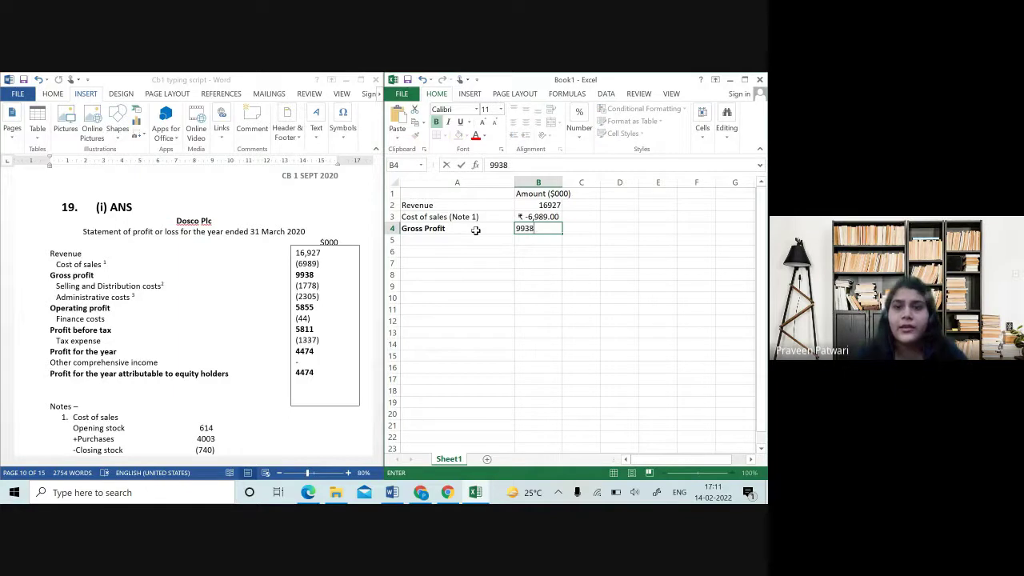
{"action": "key", "text": "Escape"}
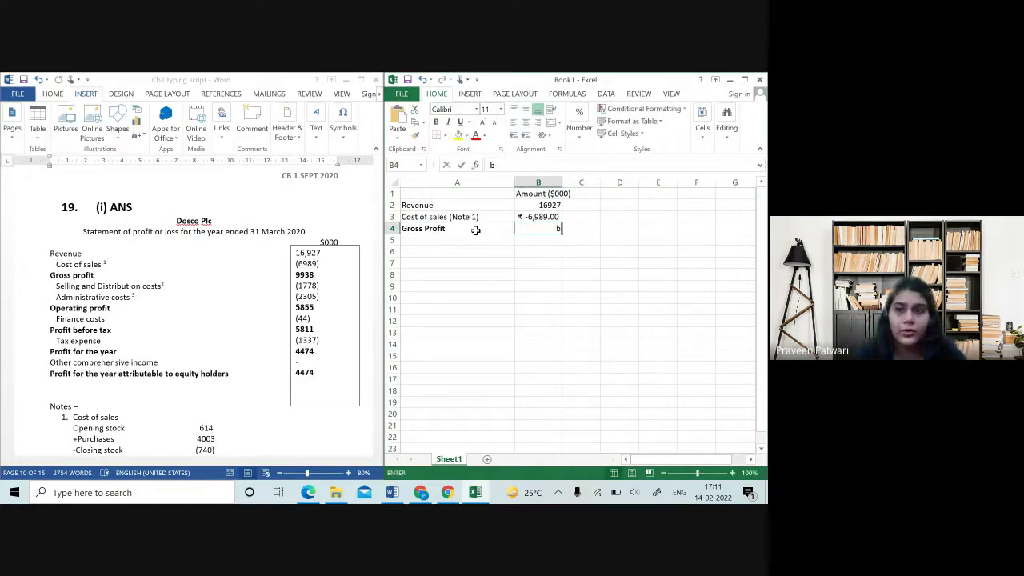
{"action": "type", "text": "b"}
{"action": "key", "text": "BackSpace"}
{"action": "type", "text": "99"}
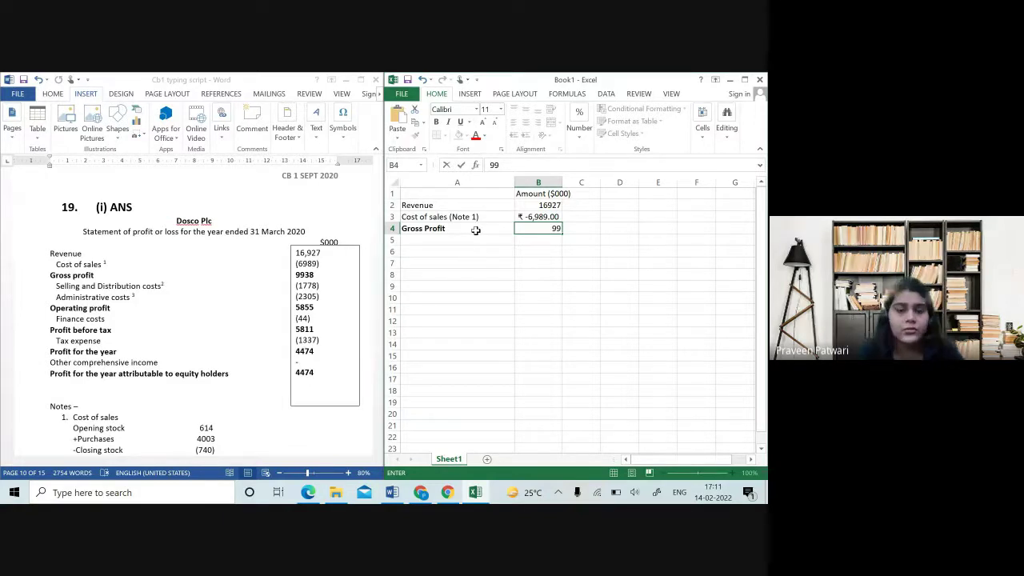
{"action": "type", "text": "38"}
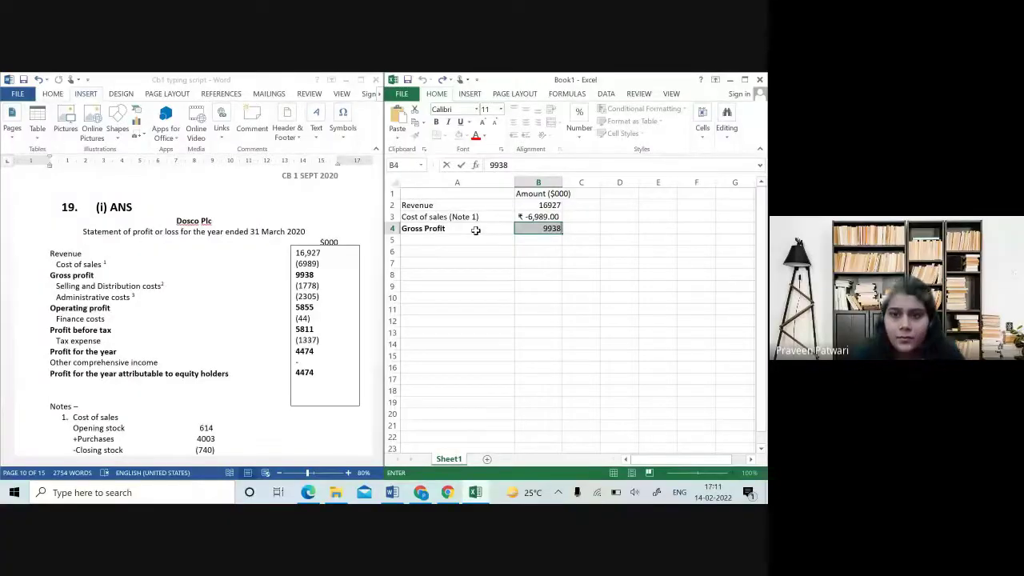
{"action": "key", "text": "ctrl+Return"}
{"action": "key", "text": "ctrl+b"}
- Add the row "Less: Seeling and Distribution costs" in A5 with the amount 1778 in B5
{"action": "key", "text": "Down"}
{"action": "key", "text": "Left"}
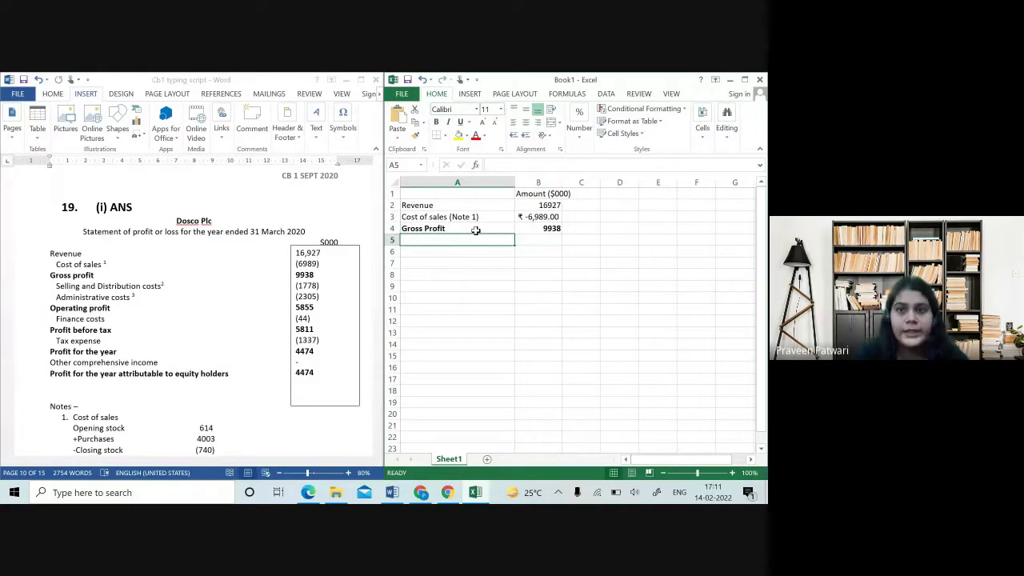
{"action": "type", "text": "Add"}
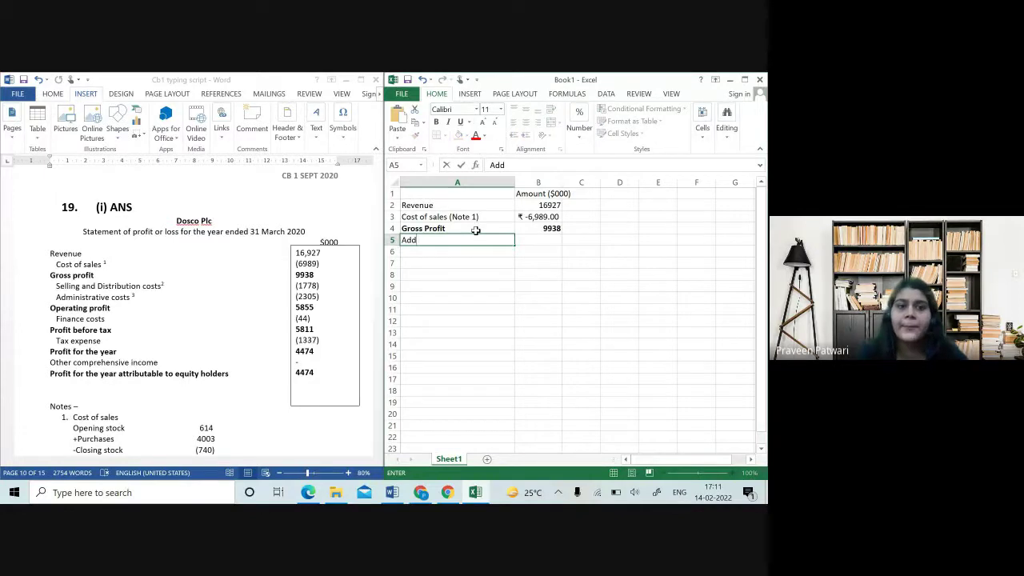
{"action": "key", "text": "BackSpace"}
{"action": "key", "text": "BackSpace"}
{"action": "key", "text": "BackSpace"}
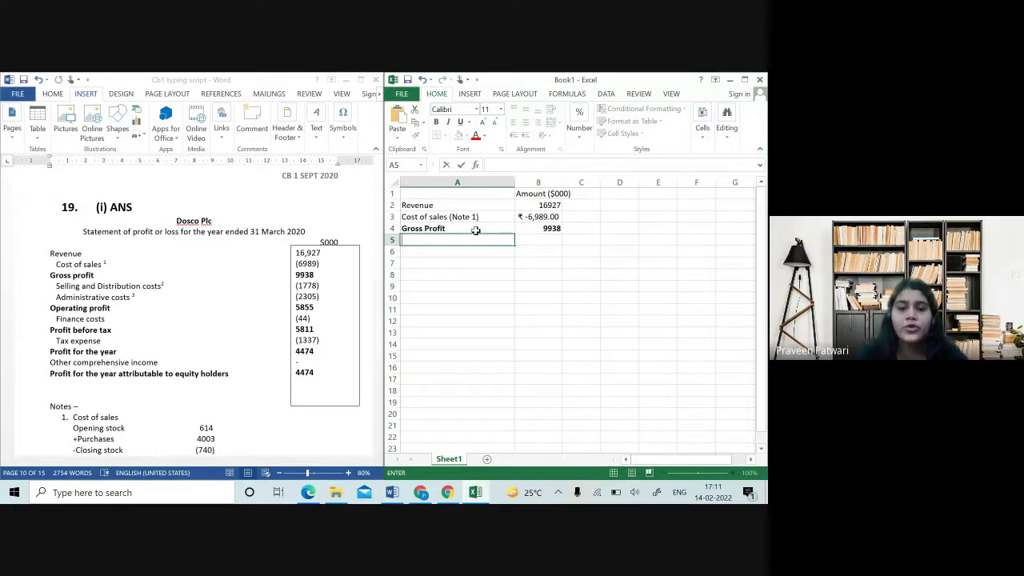
{"action": "type", "text": "Less:"}
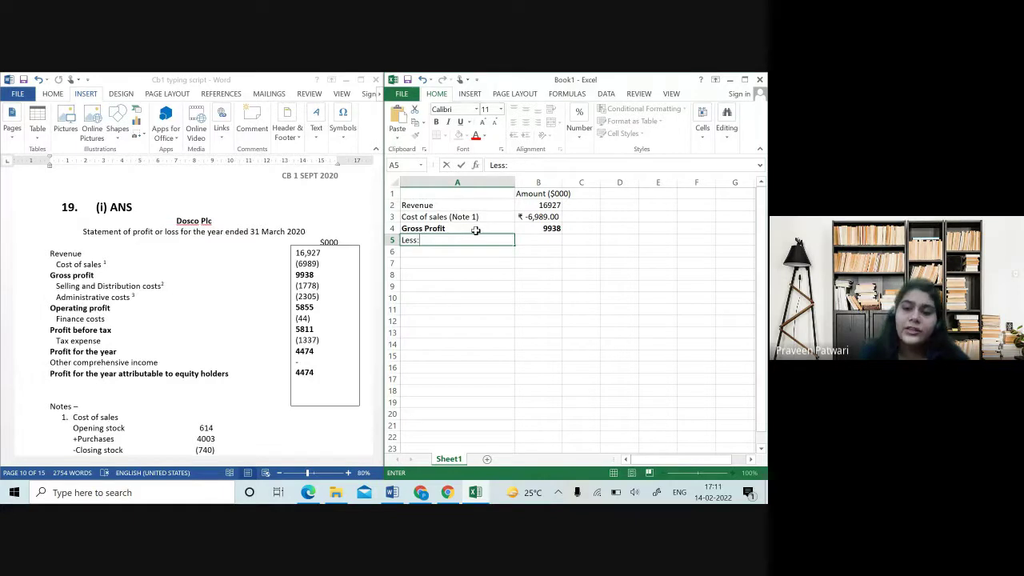
{"action": "type", "text": " Seeling"}
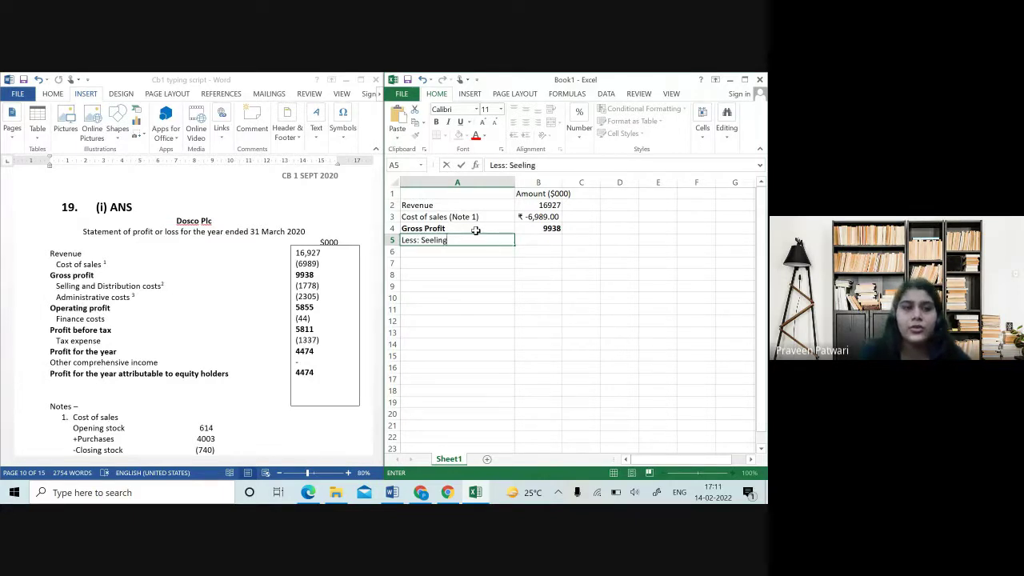
{"action": "type", "text": " and D"}
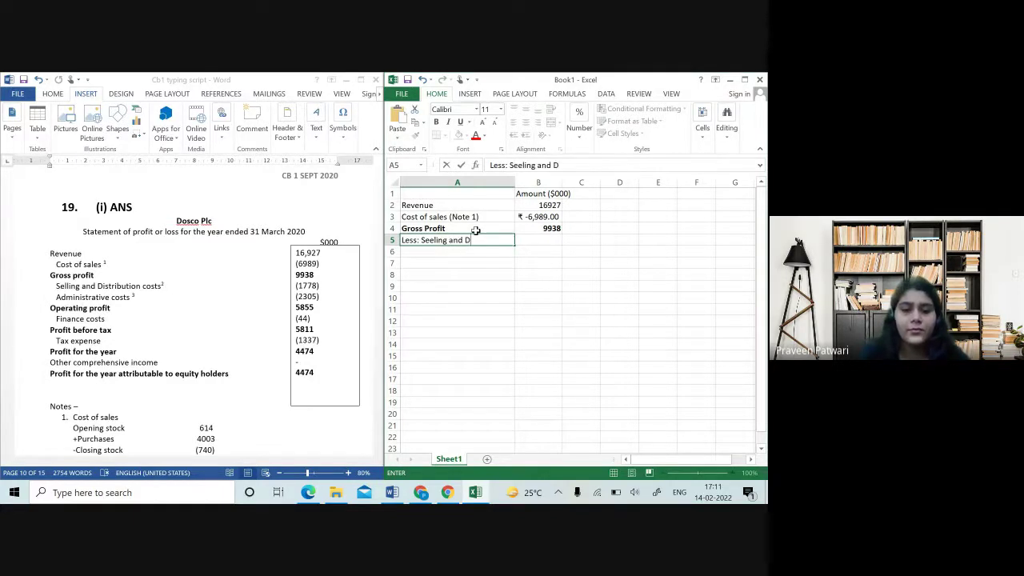
{"action": "type", "text": "istribution costs"}
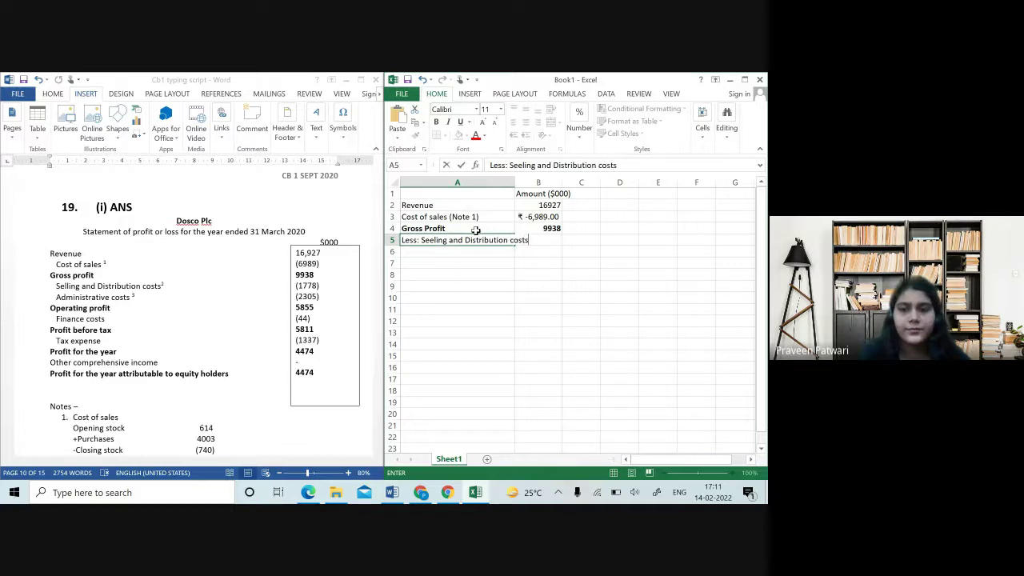
{"action": "key", "text": "Tab"}
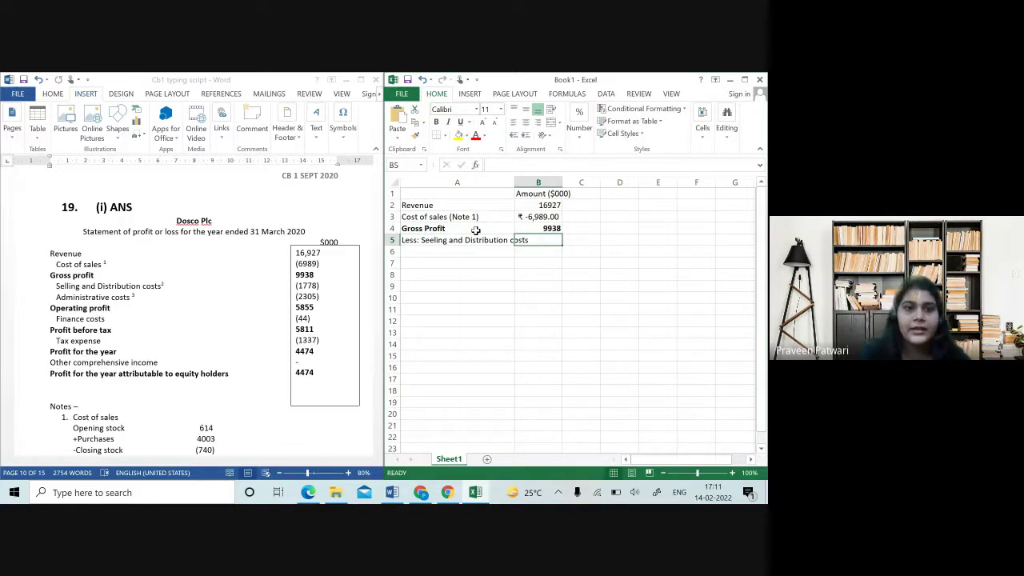
{"action": "type", "text": "1778"}
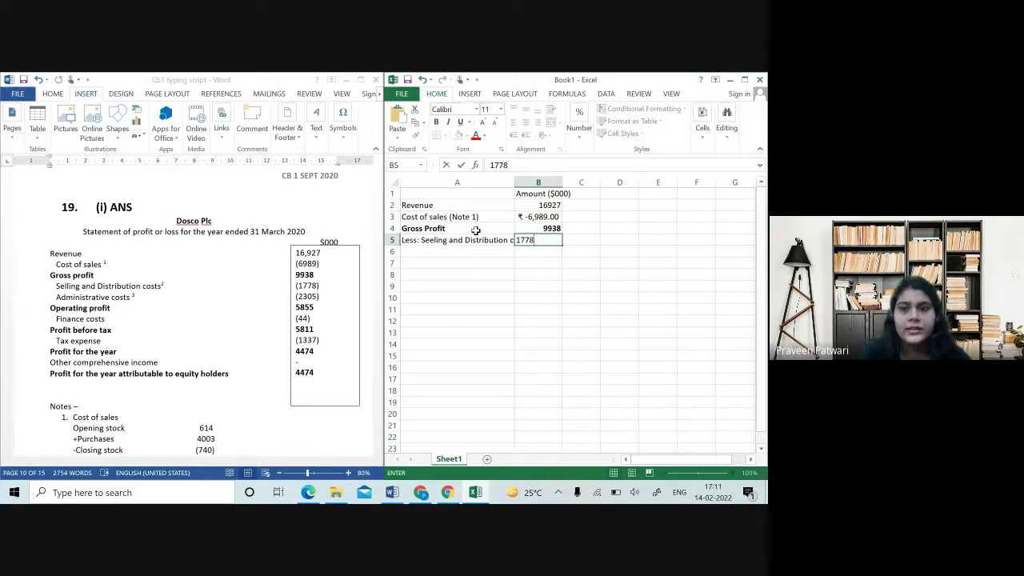
{"action": "key", "text": "Return"}
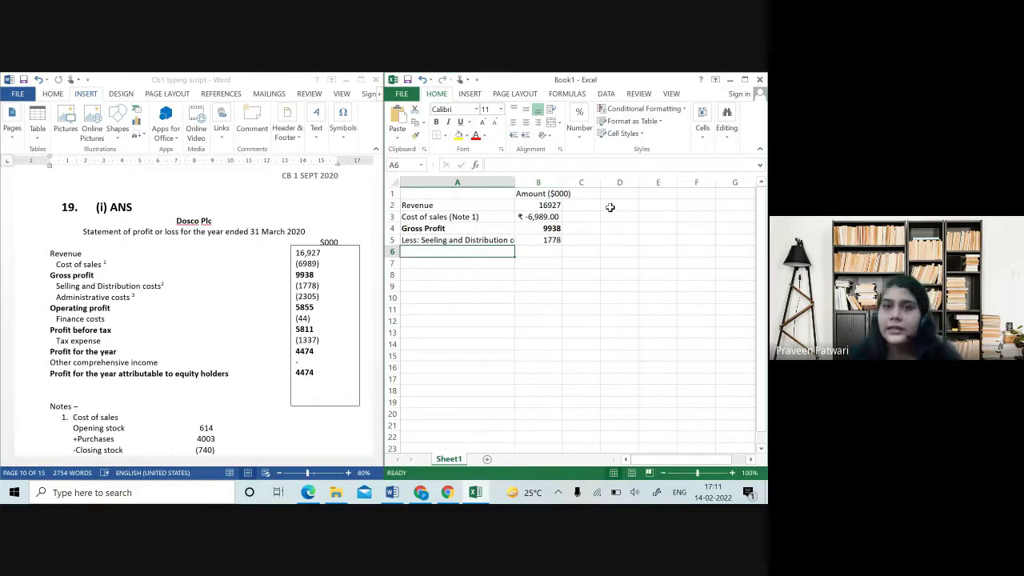
- Maximize the Excel window and apply the Accounting number format to the amounts in B2:B5
{"action": "left_click", "coordinate": [554, 215]}
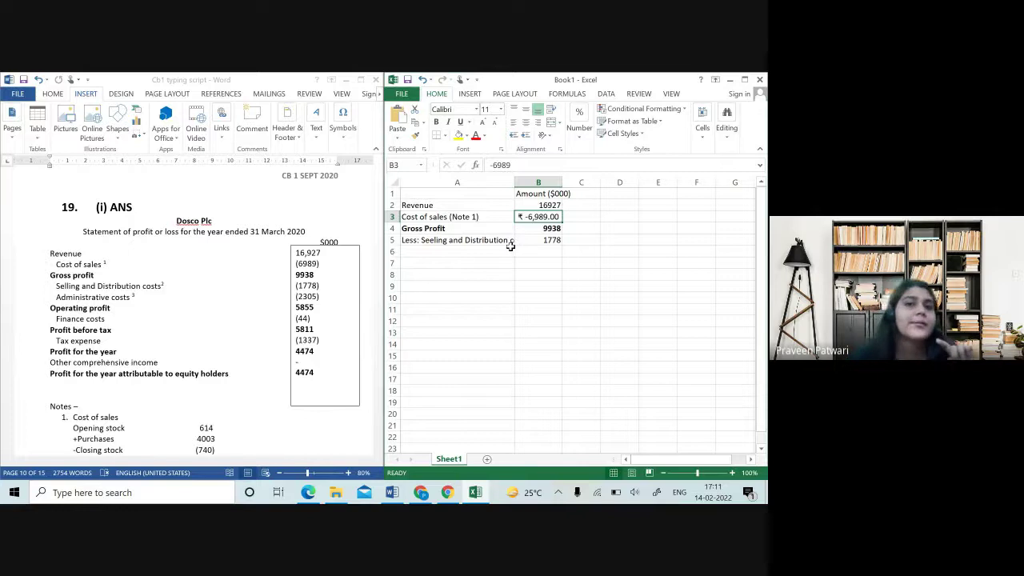
{"action": "left_click", "coordinate": [461, 254]}
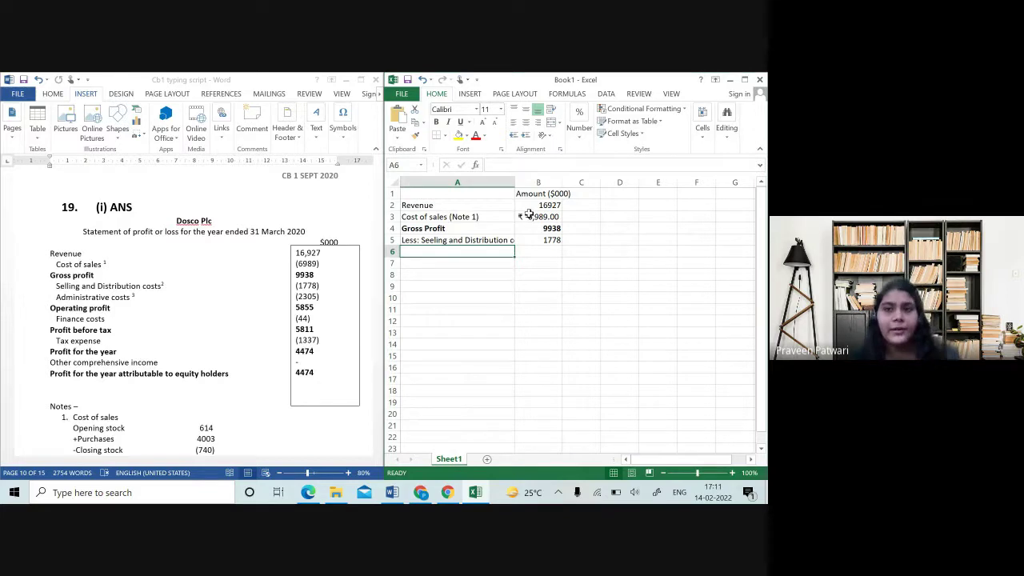
{"action": "left_click_drag", "start_coordinate": [529, 215], "coordinate": [538, 240]}
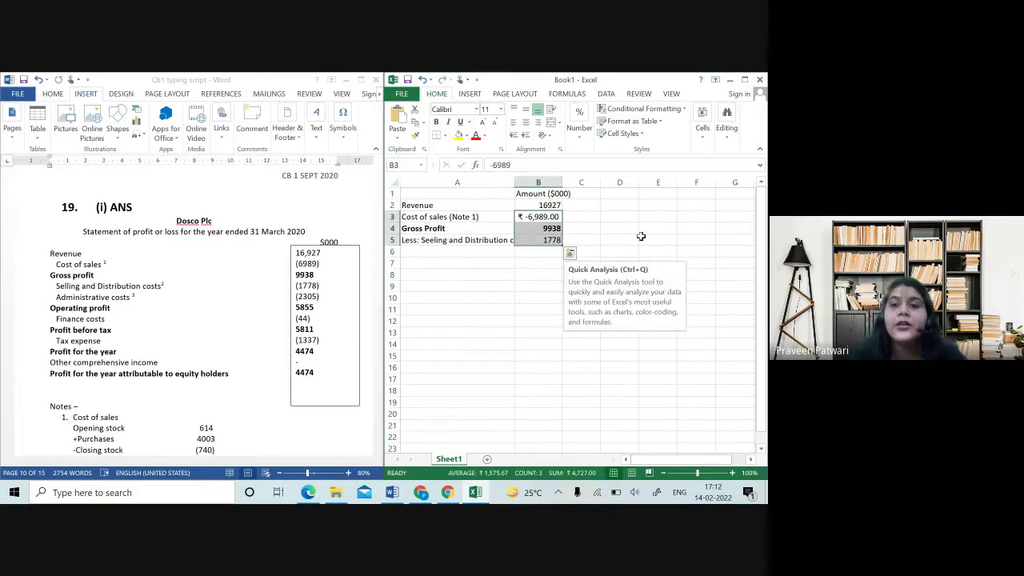
{"action": "left_click", "coordinate": [658, 240]}
{"action": "left_click_drag", "start_coordinate": [550, 206], "coordinate": [552, 241]}
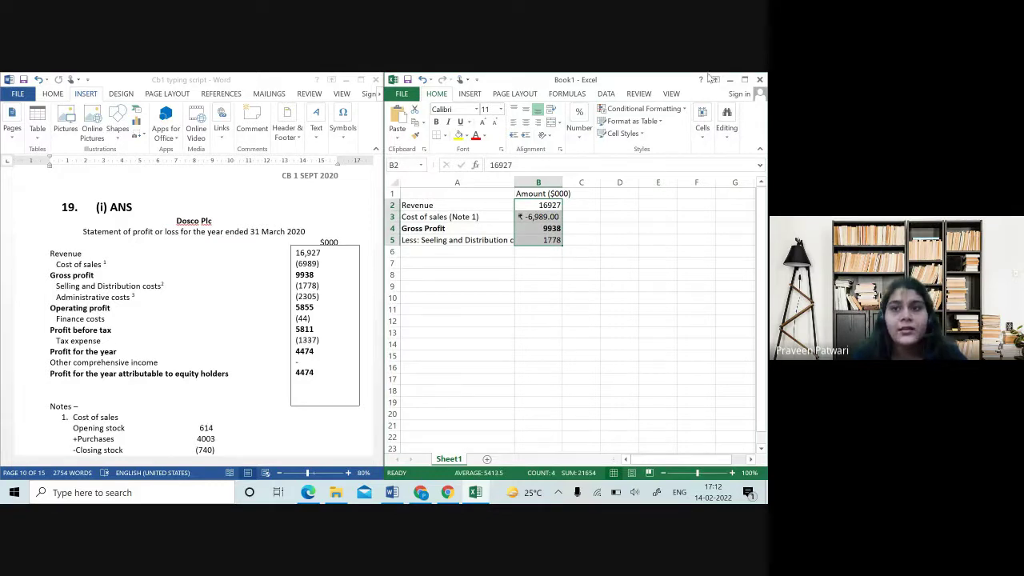
{"action": "left_click", "coordinate": [745, 80]}
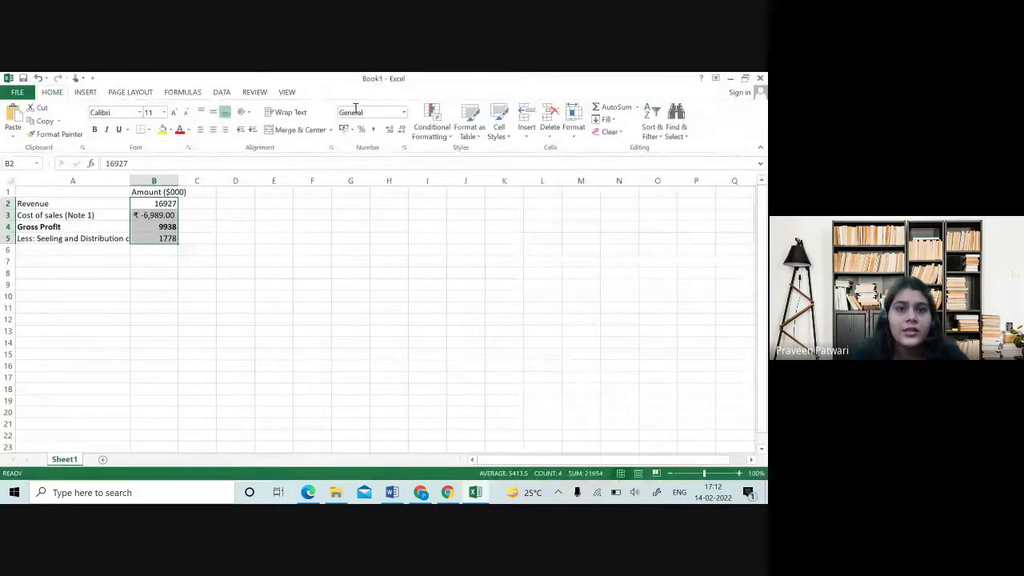
{"action": "left_click", "coordinate": [343, 129]}
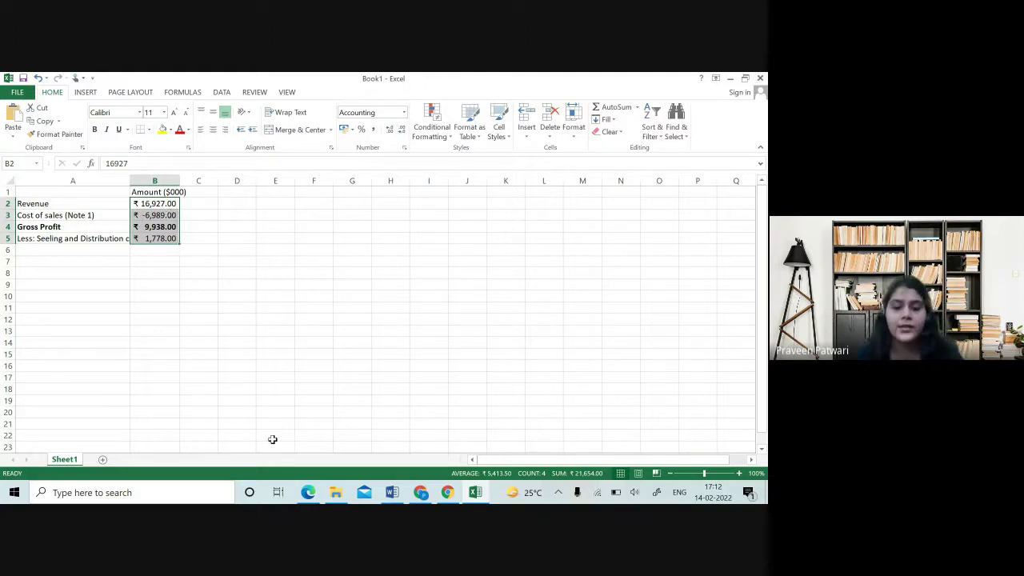
- Place the workbook side by side with the Word document again and autofit column A to its longest label
{"action": "key", "text": "Left"}
{"action": "key", "text": "Down"}
{"action": "key", "text": "super+Right"}
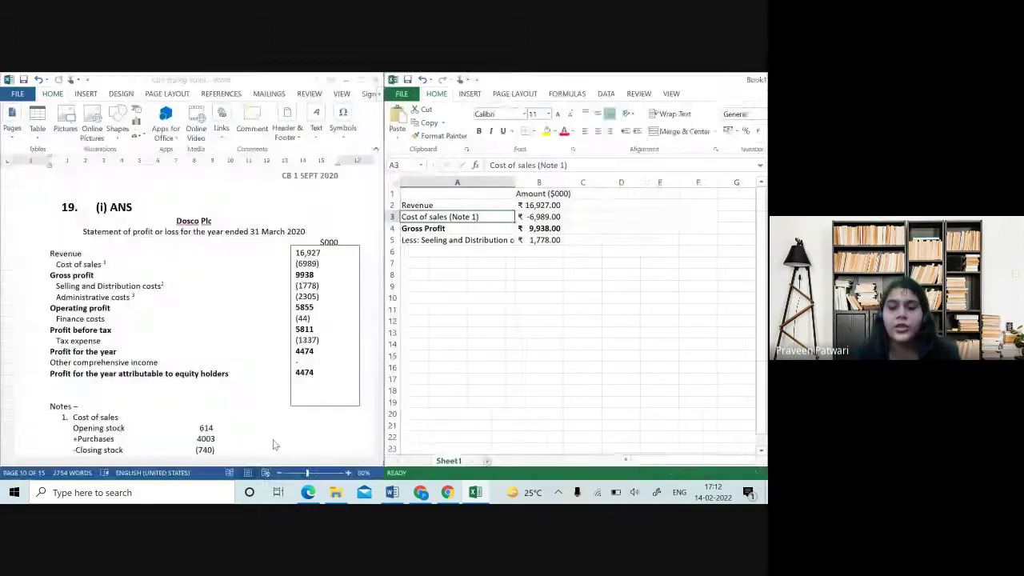
{"action": "double_click", "coordinate": [514, 182]}
{"action": "left_click", "coordinate": [449, 316]}
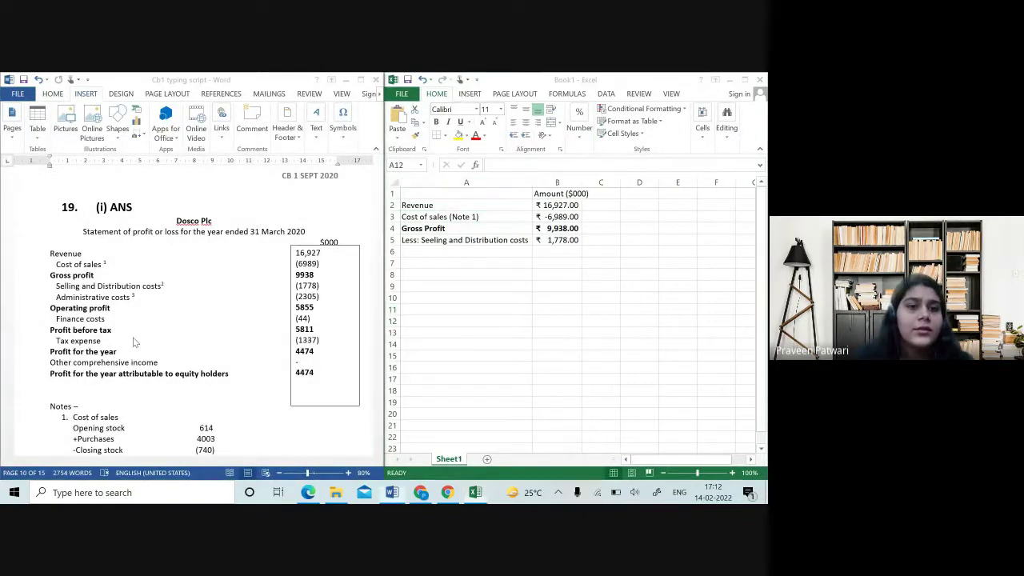
- Review the cost notes and the statement of changes in equity below the profit or loss statement in the Word document
{"action": "left_click", "coordinate": [249, 347]}
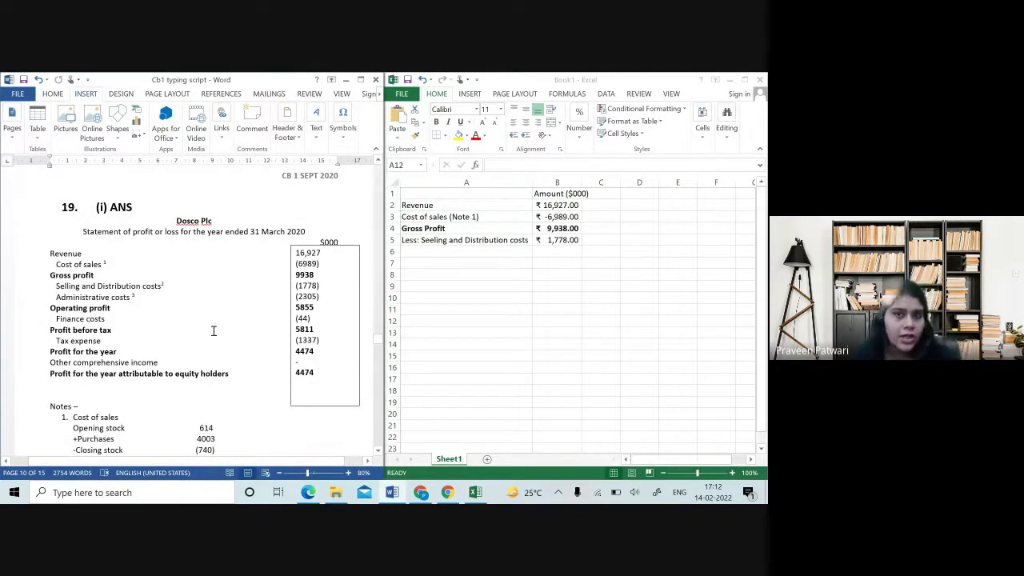
{"action": "left_click", "coordinate": [512, 315]}
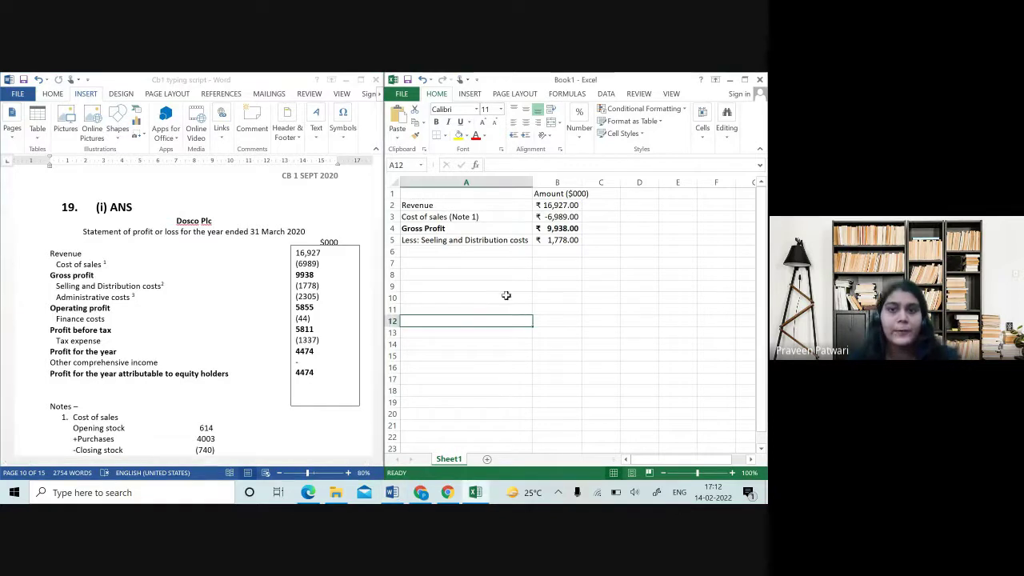
{"action": "left_click", "coordinate": [473, 253]}
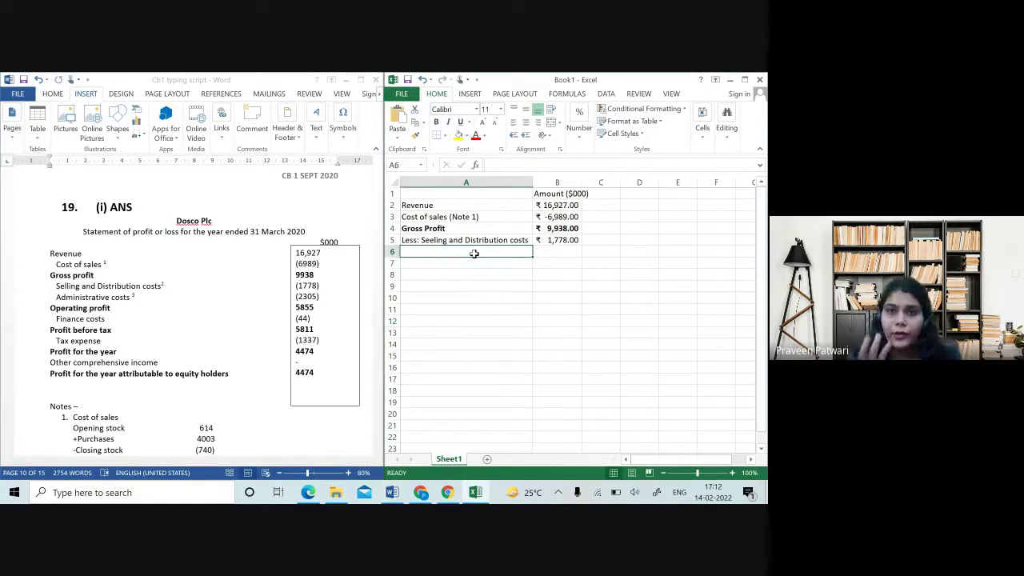
{"action": "scroll", "coordinate": [168, 348], "scroll_direction": "down", "scroll_amount": 3}
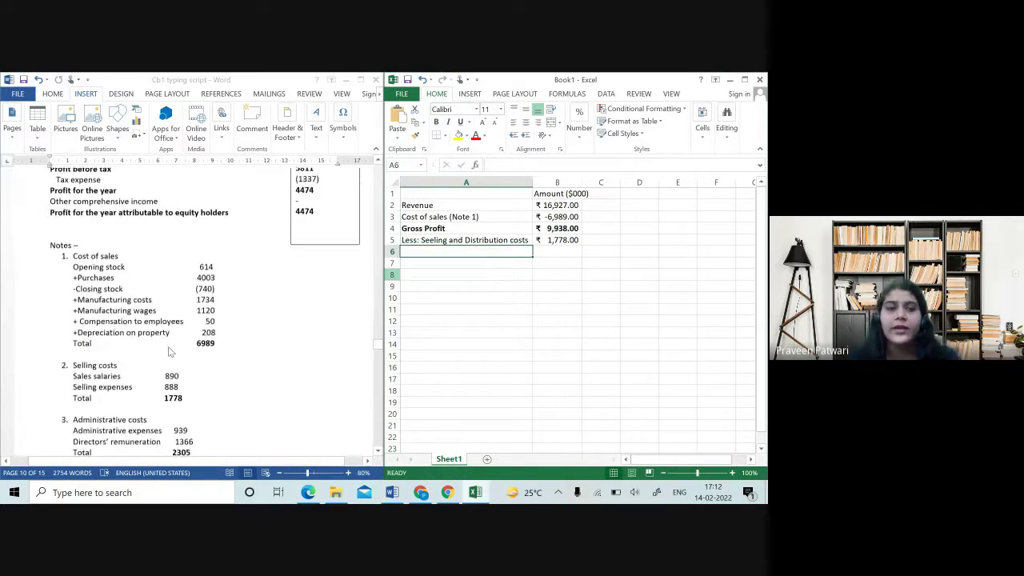
{"action": "scroll", "coordinate": [169, 344], "scroll_direction": "down", "scroll_amount": 4}
{"action": "scroll", "coordinate": [169, 344], "scroll_direction": "down", "scroll_amount": 5}
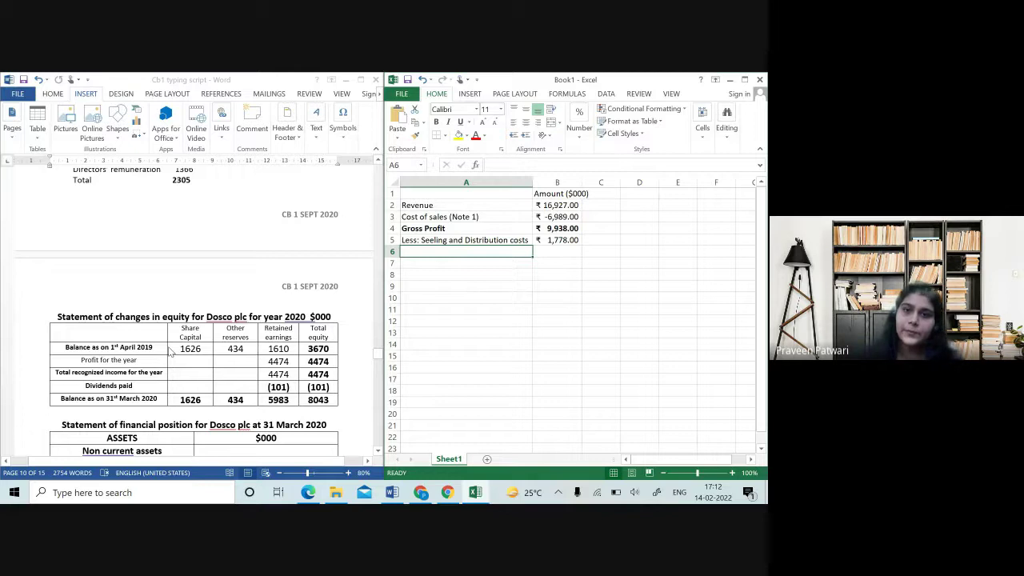
{"action": "scroll", "coordinate": [170, 352], "scroll_direction": "up", "scroll_amount": 8}
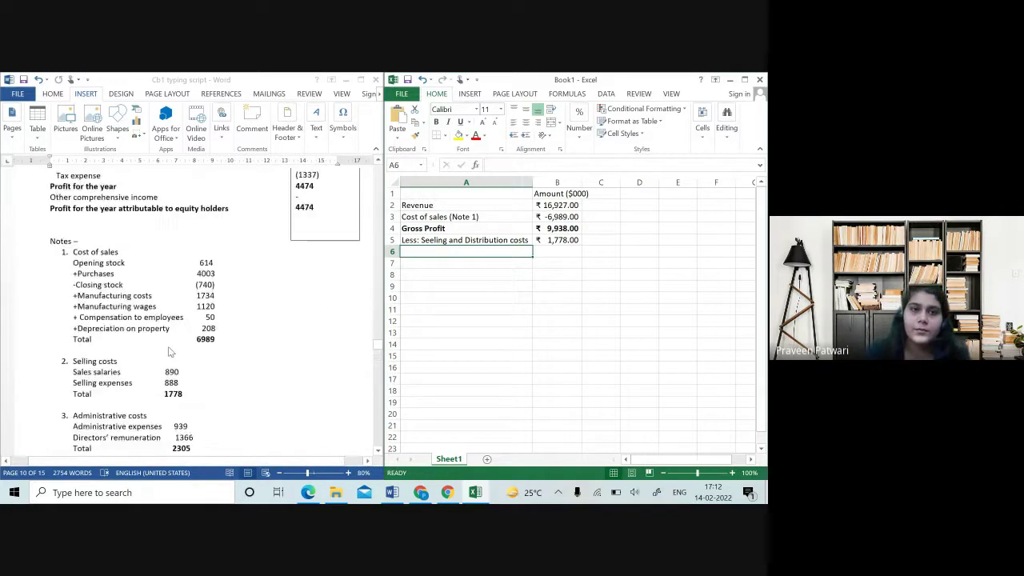
{"action": "scroll", "coordinate": [168, 349], "scroll_direction": "up", "scroll_amount": 5}
{"action": "scroll", "coordinate": [168, 349], "scroll_direction": "down", "scroll_amount": 3}
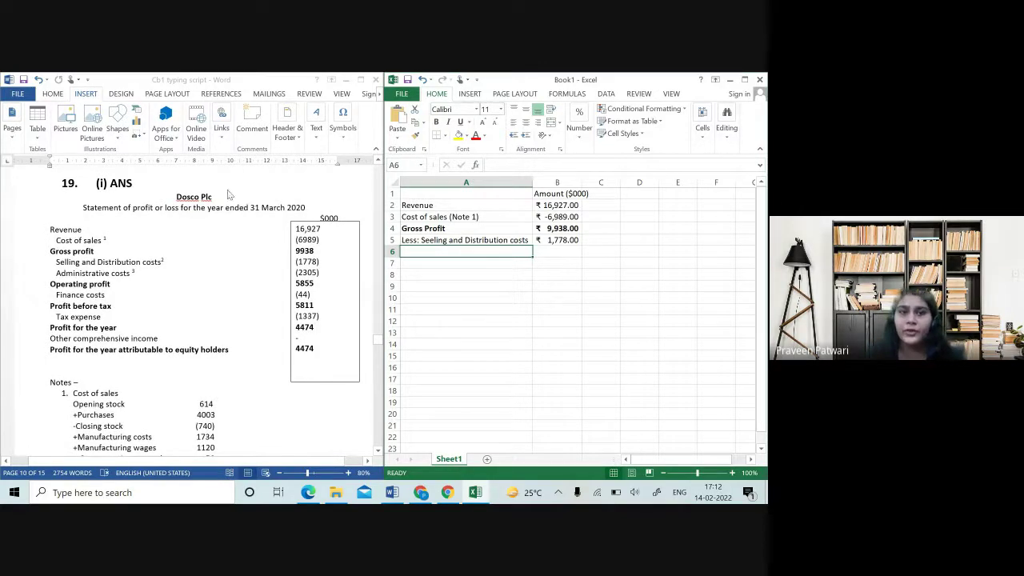
- Insert four blank rows above the "Amount ($000)" header row in the Excel sheet
{"action": "left_click_drag", "start_coordinate": [532, 255], "coordinate": [458, 220]}
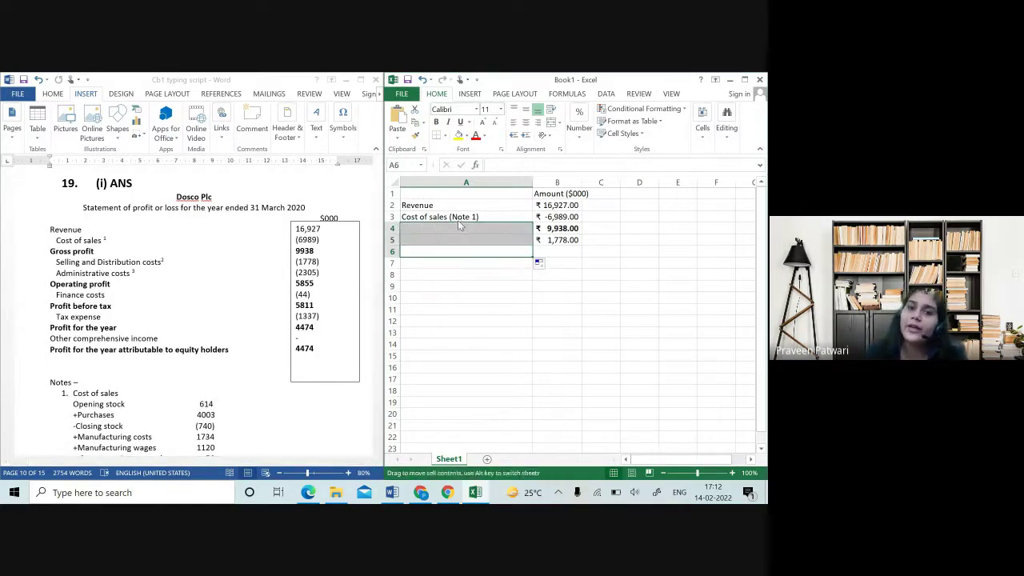
{"action": "key", "text": "ctrl+z"}
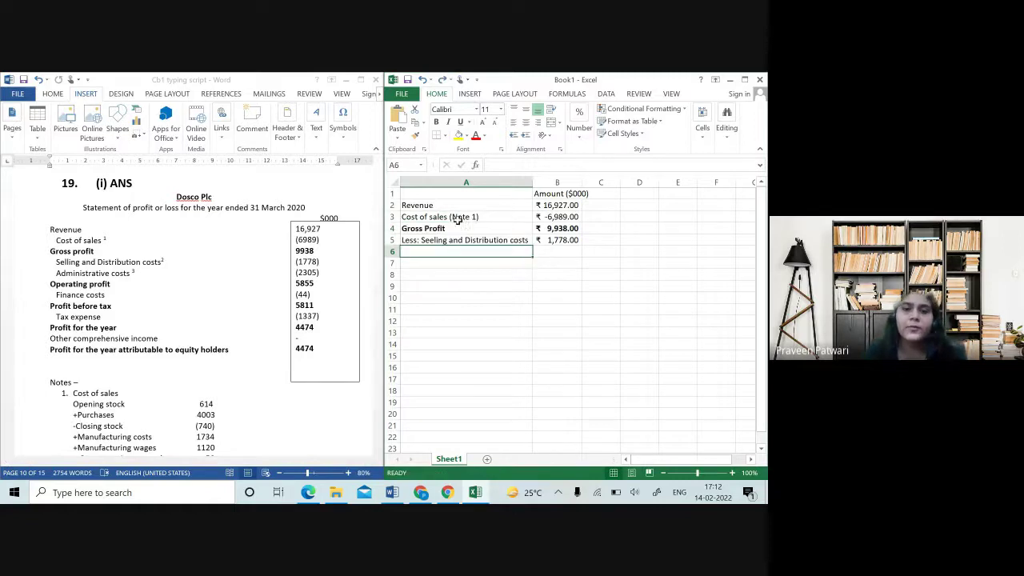
{"action": "left_click", "coordinate": [613, 239]}
{"action": "left_click_drag", "start_coordinate": [395, 196], "coordinate": [392, 228]}
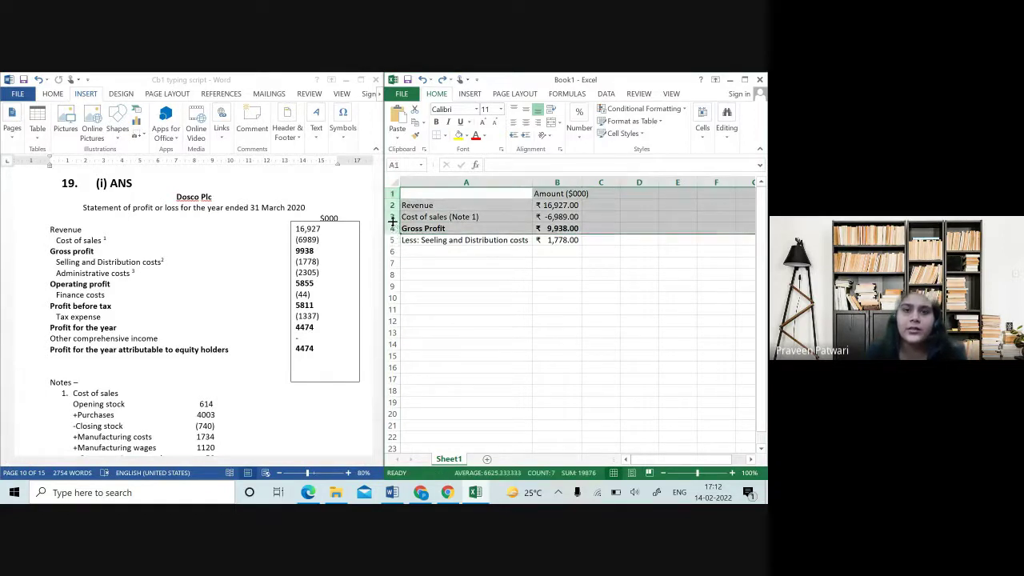
{"action": "right_click", "coordinate": [392, 217]}
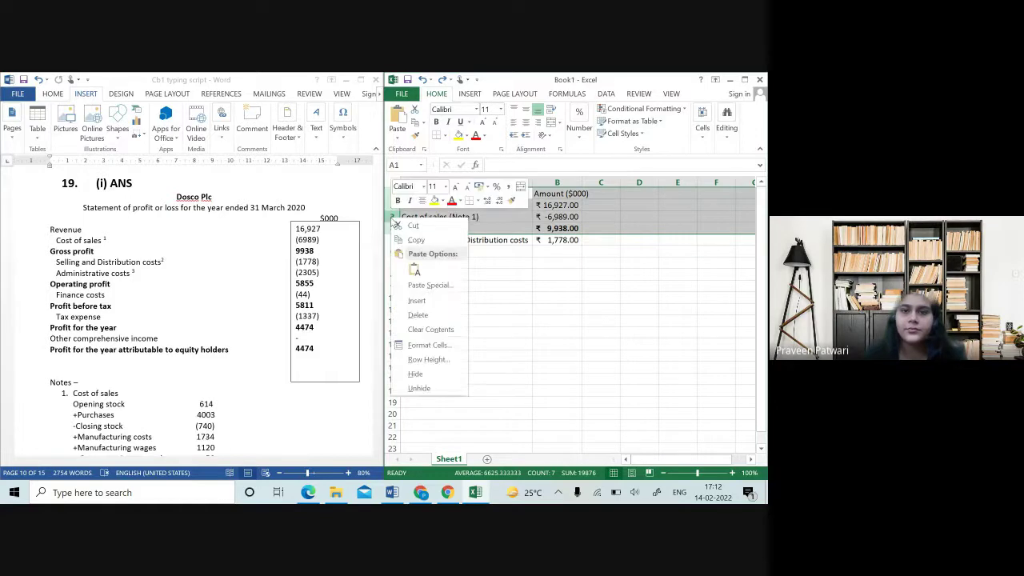
{"action": "left_click", "coordinate": [417, 300]}
- Merge and center cells A1:C1 and enter the company heading "Dosco Plc"
{"action": "left_click_drag", "start_coordinate": [599, 264], "coordinate": [590, 192]}
{"action": "left_click", "coordinate": [499, 193]}
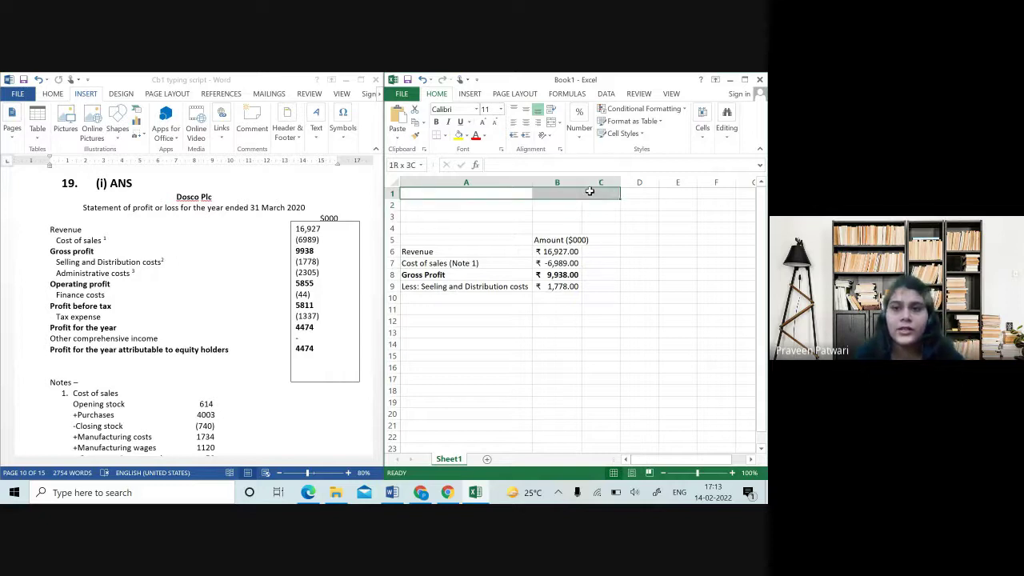
{"action": "left_click", "coordinate": [551, 123]}
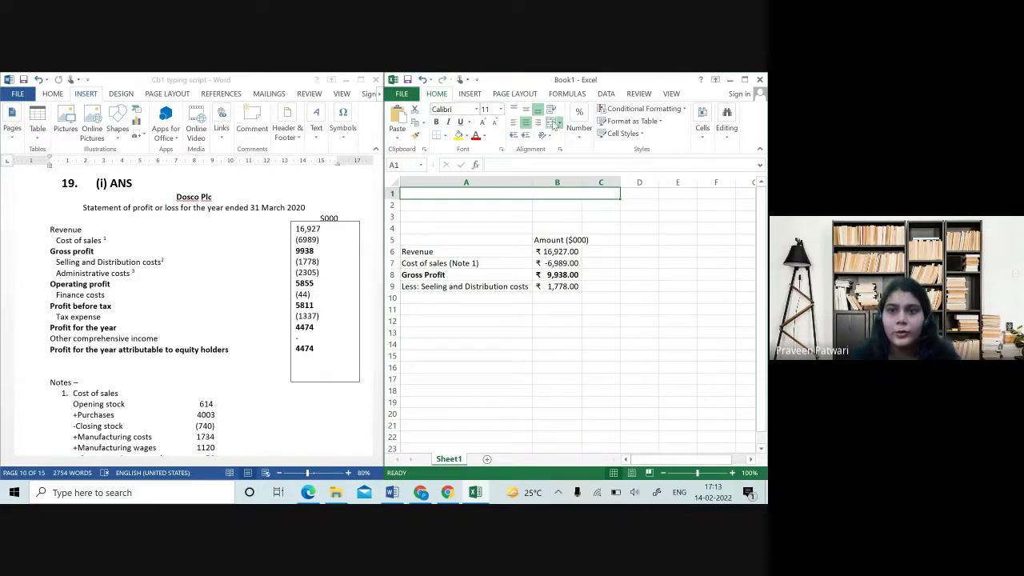
{"action": "type", "text": "Dosco"}
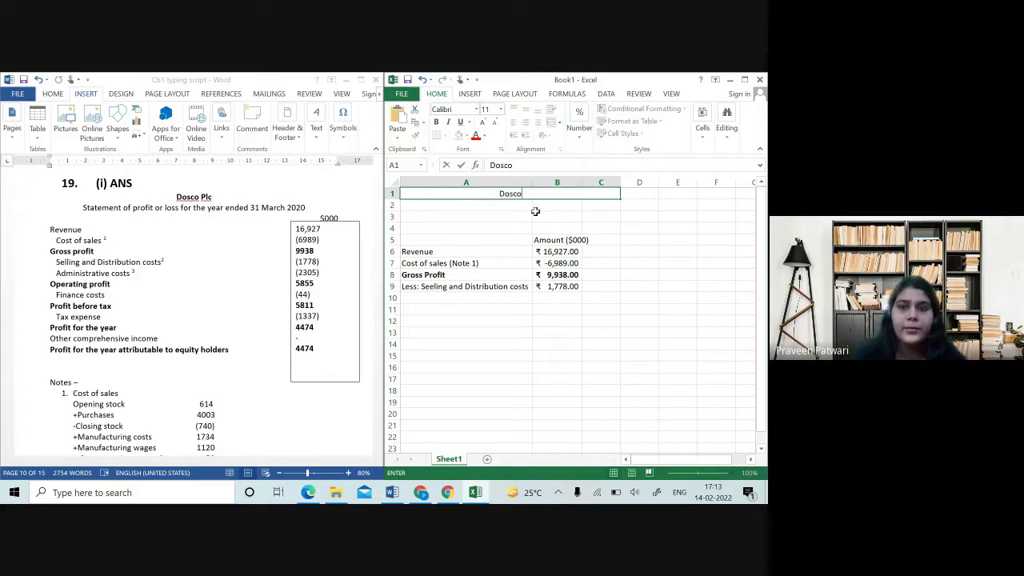
{"action": "type", "text": " Plc"}
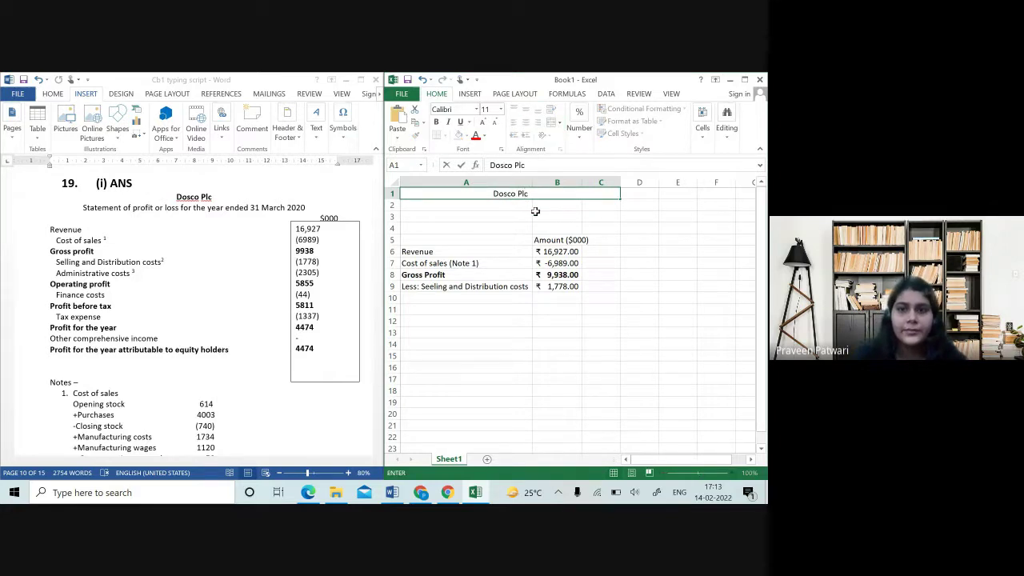
{"action": "key", "text": "Return"}
- Merge and center cells A3:C3 and enter the title "Statement of profit or loss for the year ended 31st March 2020"
{"action": "left_click", "coordinate": [499, 216]}
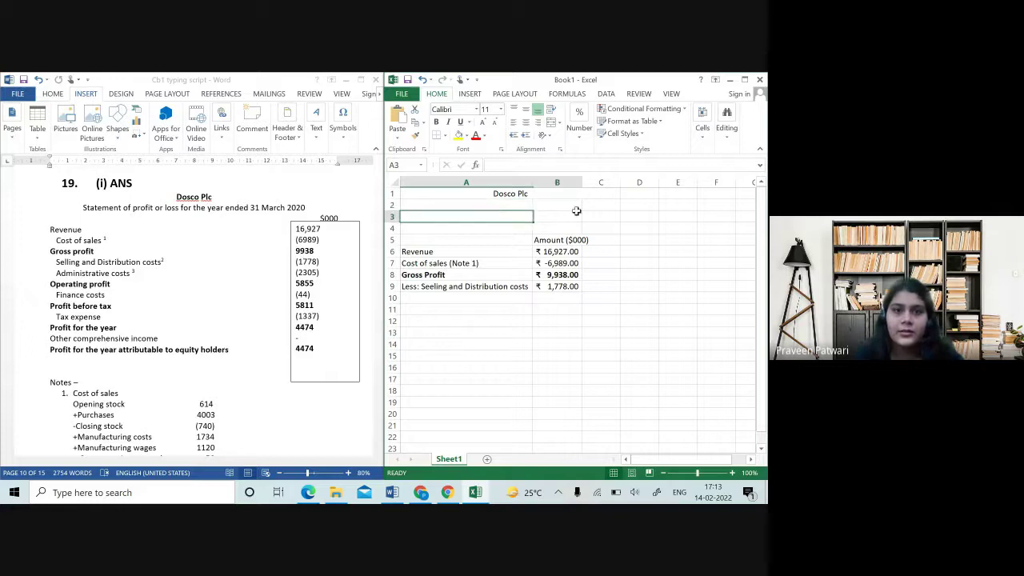
{"action": "left_click_drag", "start_coordinate": [576, 210], "coordinate": [594, 210]}
{"action": "left_click", "coordinate": [552, 122]}
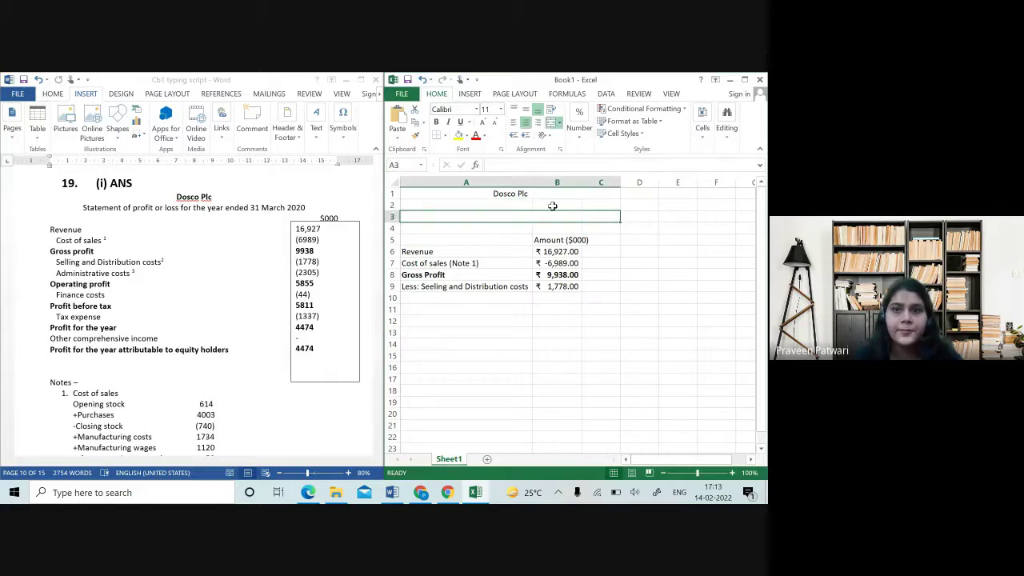
{"action": "type", "text": "Statemetb"}
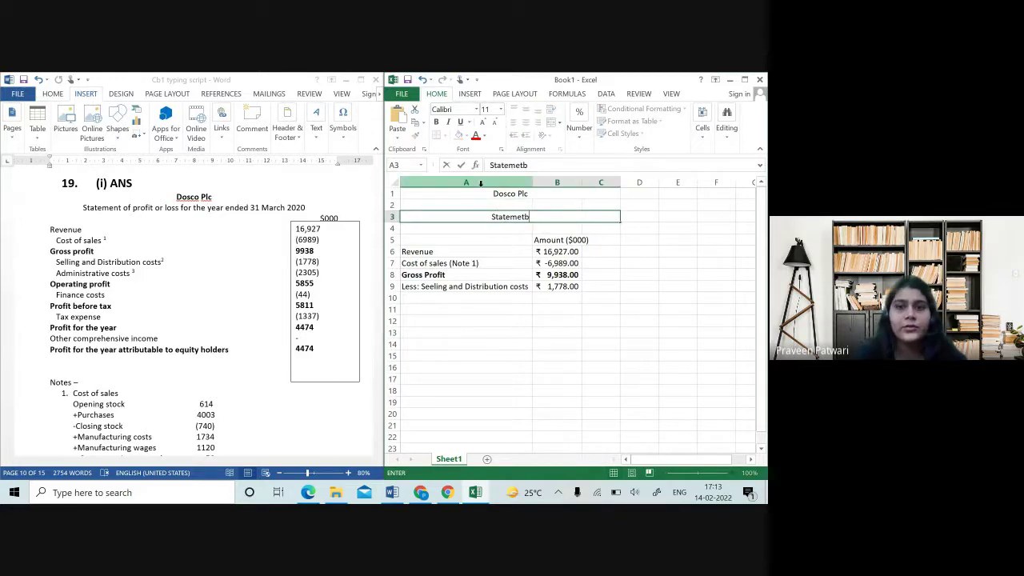
{"action": "key", "text": "BackSpace"}
{"action": "key", "text": "BackSpace"}
{"action": "type", "text": "nt of pr"}
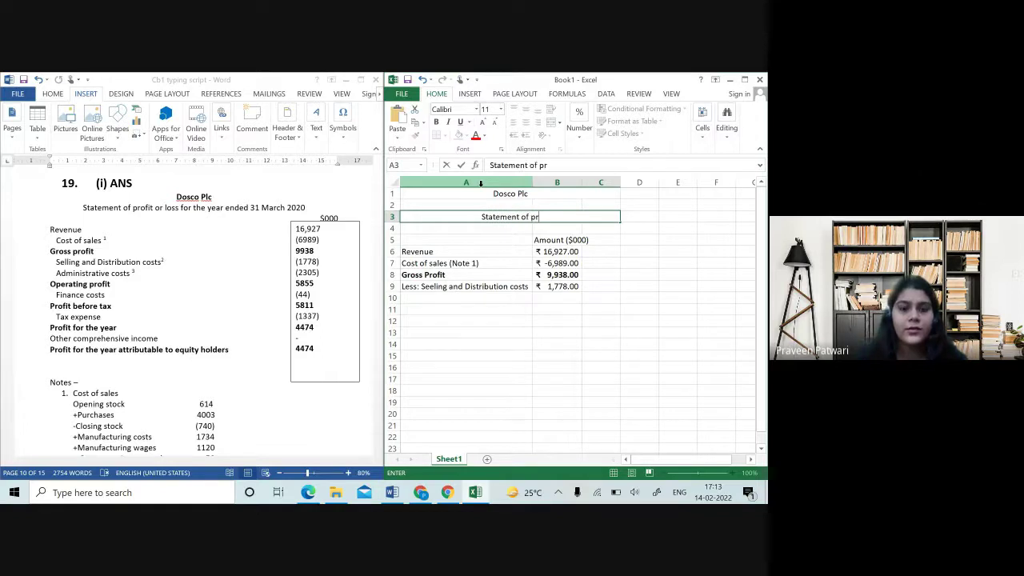
{"action": "type", "text": "ofit or l.los"}
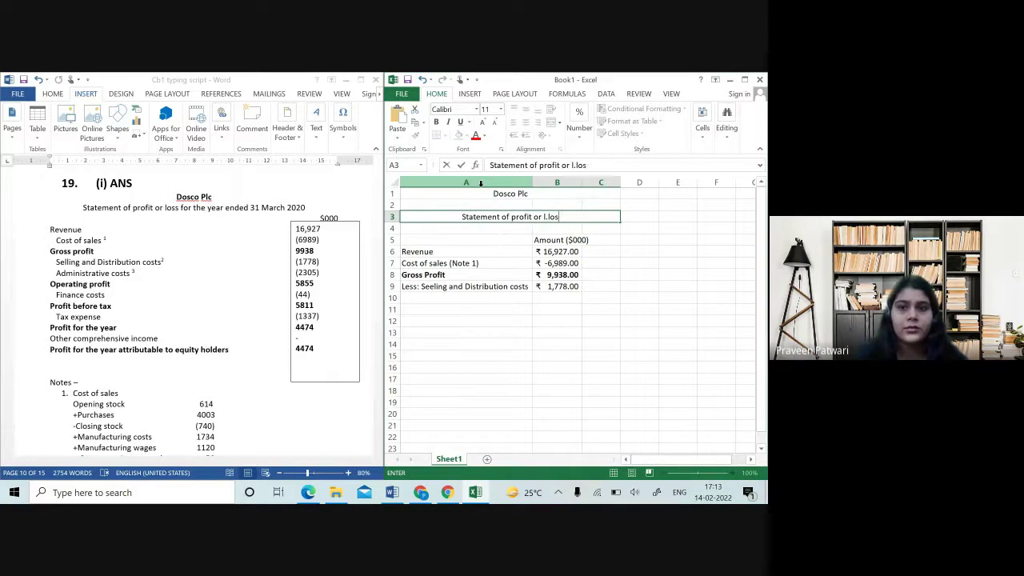
{"action": "key", "text": "BackSpace"}
{"action": "key", "text": "BackSpace"}
{"action": "key", "text": "BackSpace"}
{"action": "key", "text": "BackSpace"}
{"action": "type", "text": "oss fo"}
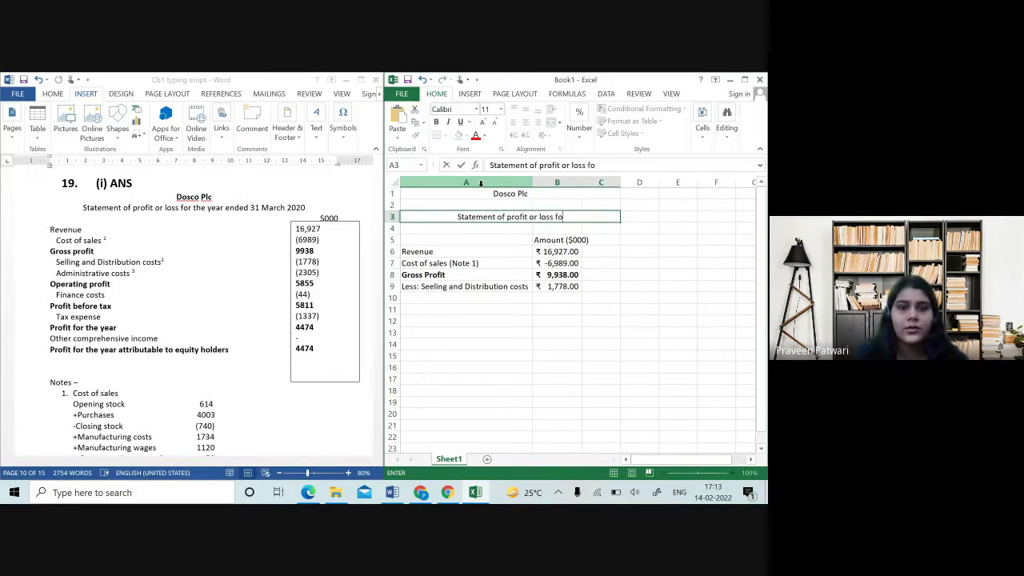
{"action": "type", "text": "r the y"}
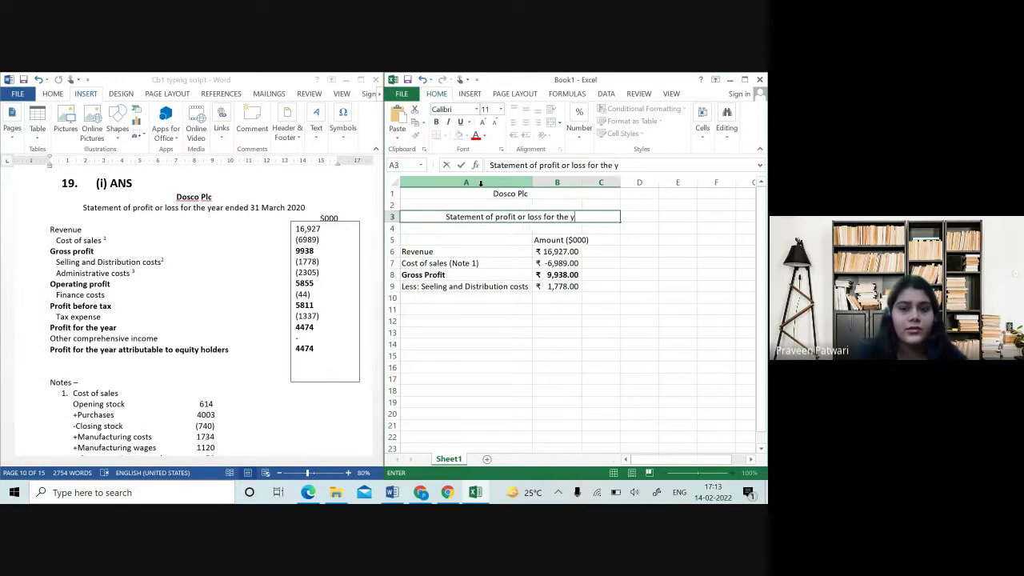
{"action": "type", "text": "ear ended"}
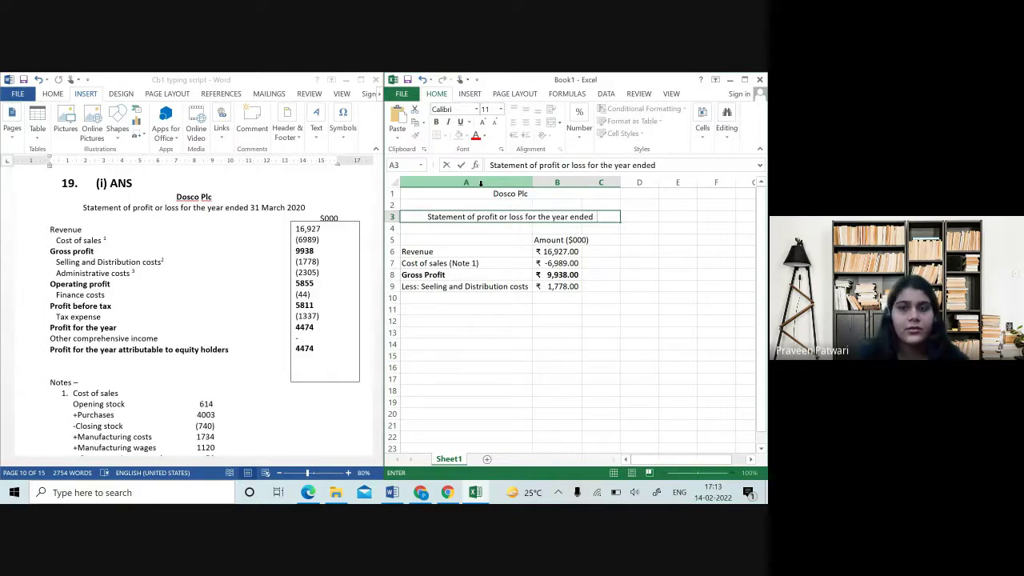
{"action": "type", "text": " 31st M"}
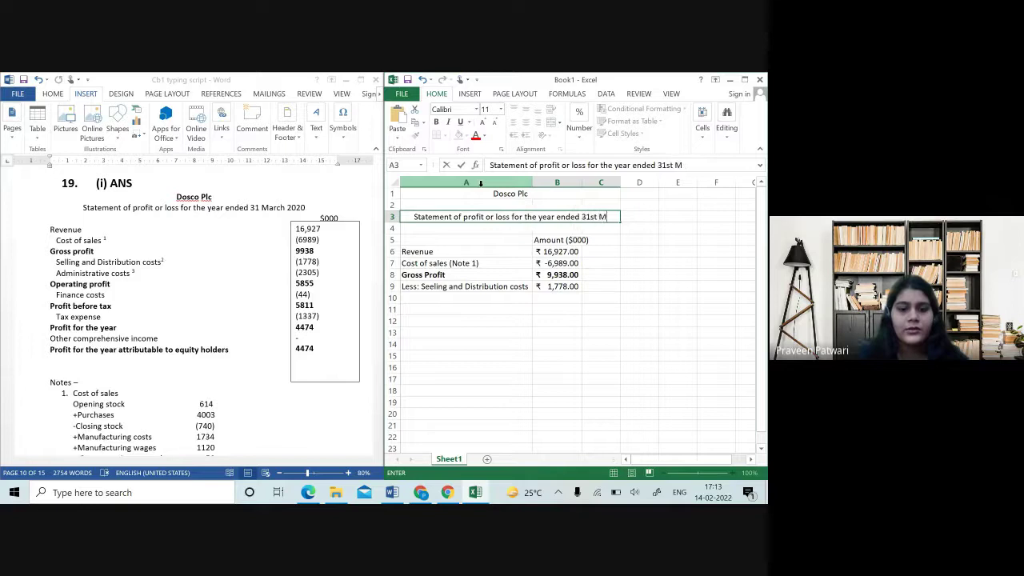
{"action": "type", "text": "arch 2020"}
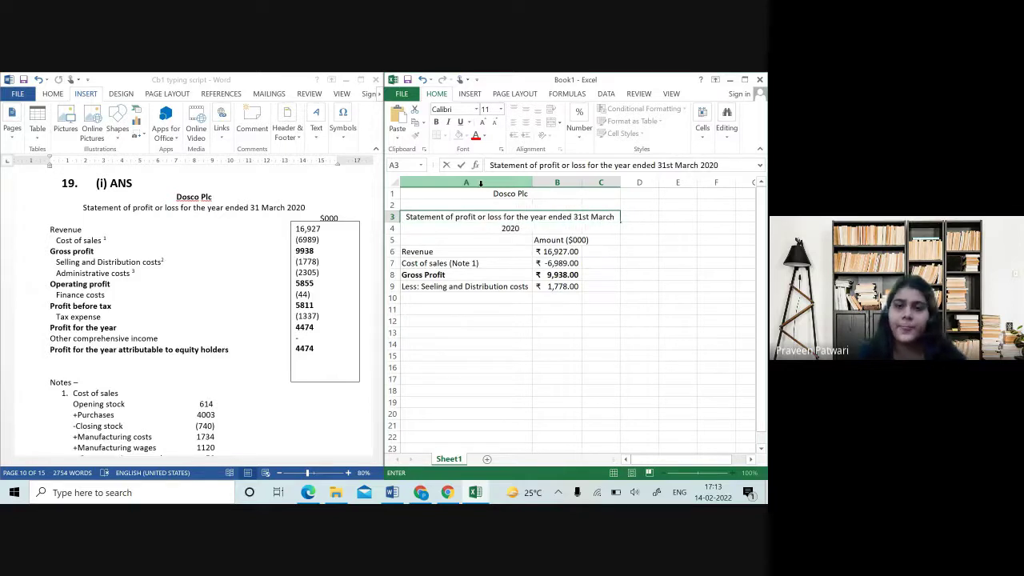
{"action": "key", "text": "Return"}
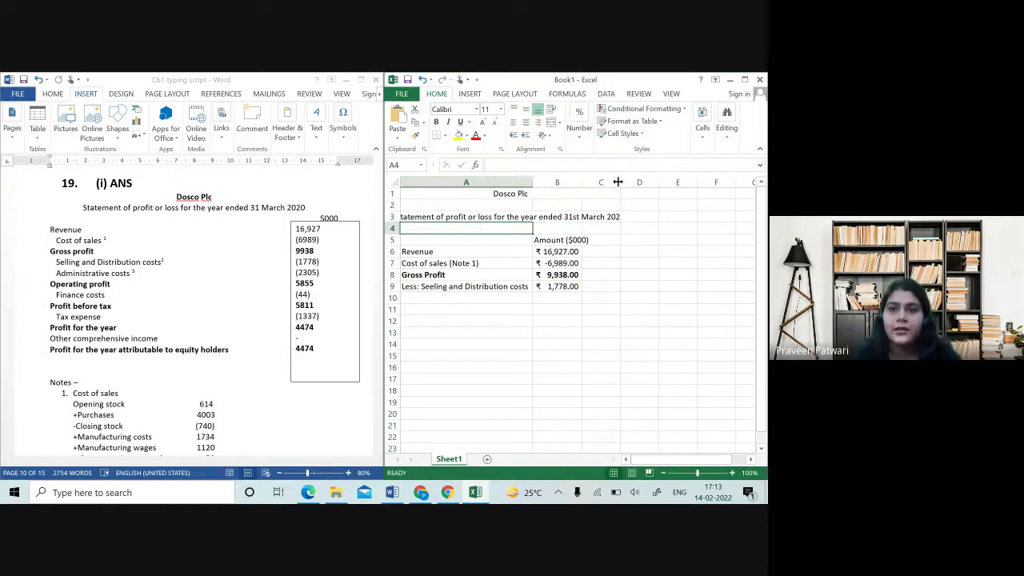
- Widen column C until the full statement title fits within the merged cells of row 3
{"action": "left_click_drag", "start_coordinate": [618, 187], "coordinate": [632, 186]}
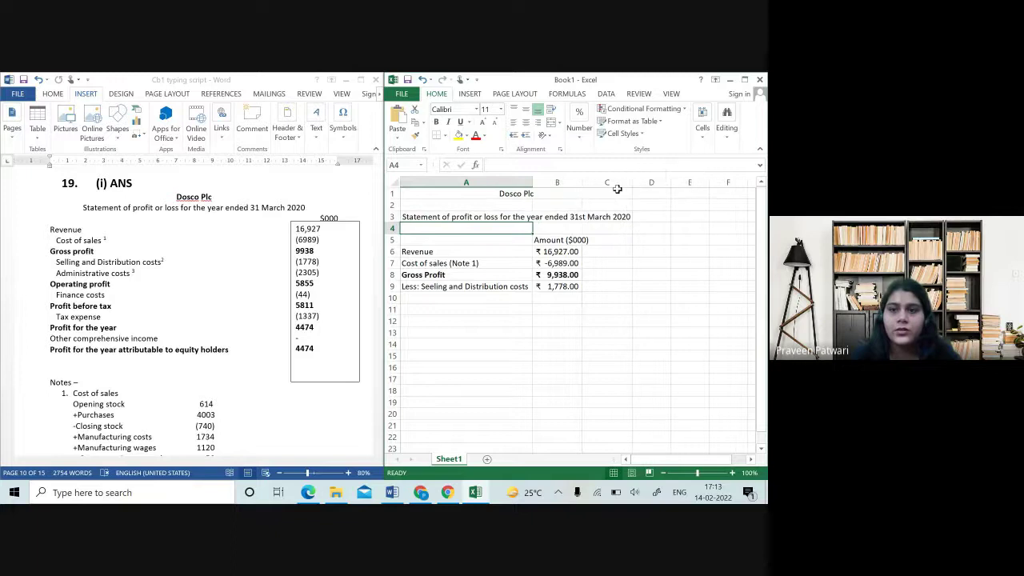
{"action": "left_click", "coordinate": [604, 236]}
{"action": "left_click", "coordinate": [544, 238]}
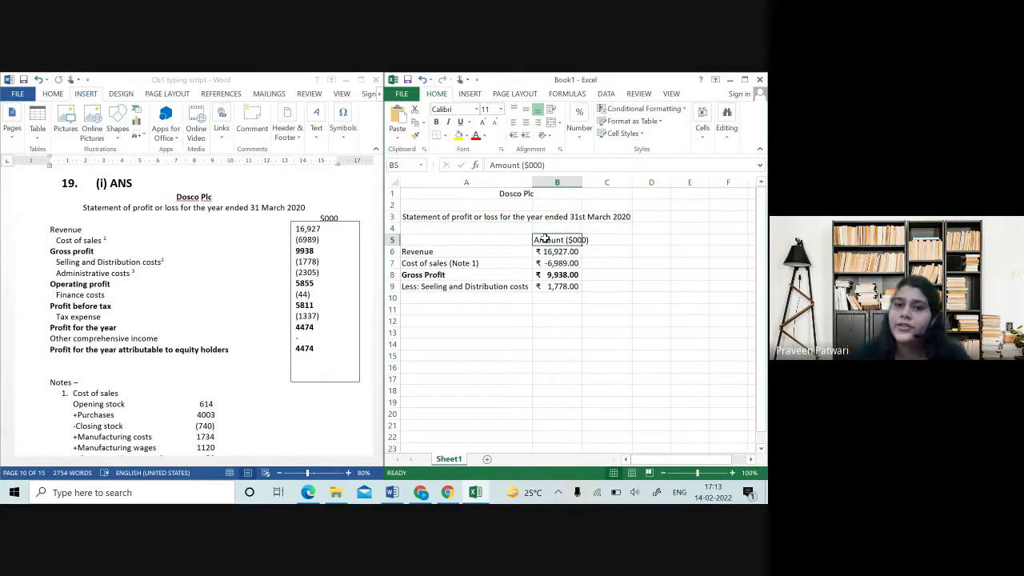
{"action": "left_click", "coordinate": [532, 194]}
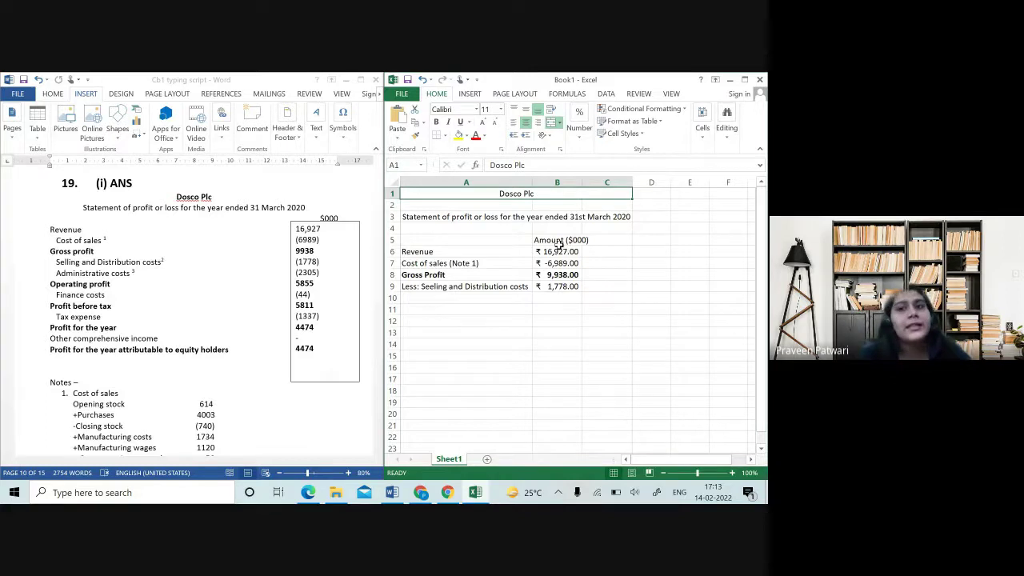
{"action": "key", "text": "ctrl+z"}
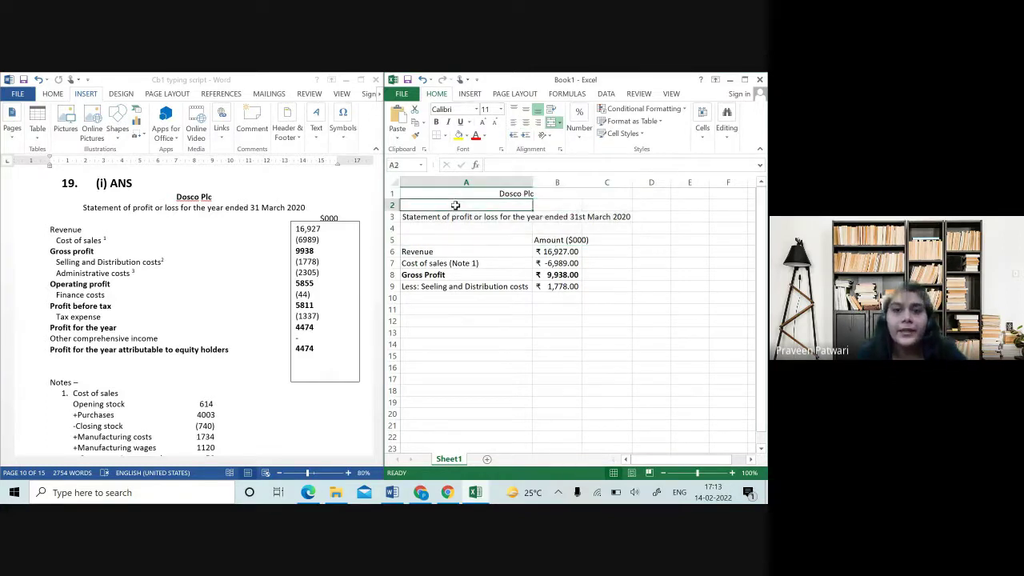
{"action": "left_click", "coordinate": [446, 202]}
{"action": "left_click_drag", "start_coordinate": [445, 193], "coordinate": [492, 288]}
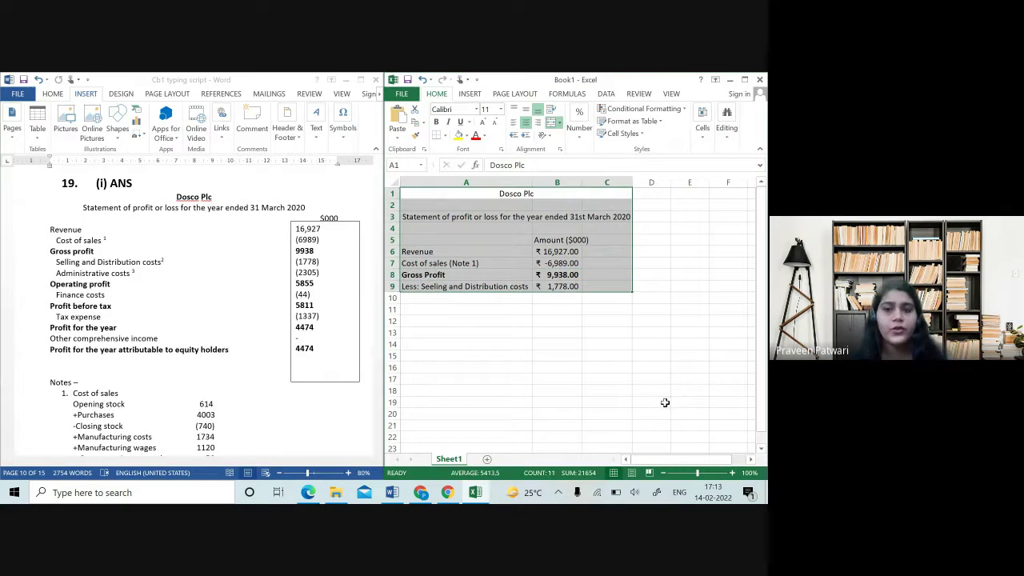
{"action": "left_click_drag", "start_coordinate": [704, 299], "coordinate": [547, 208]}
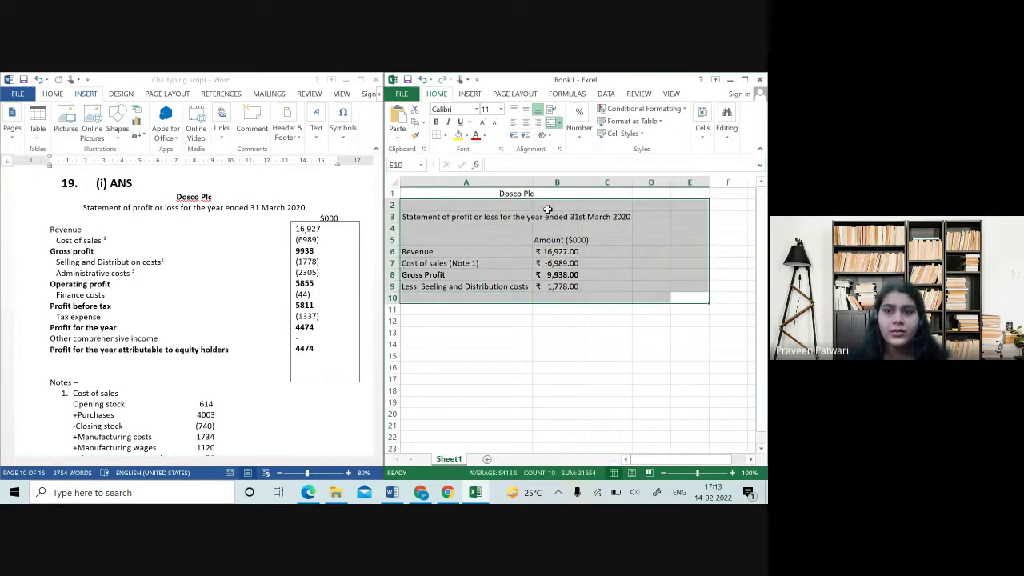
{"action": "left_click", "coordinate": [547, 209]}
- Unmerge the company heading in A1:C1 and the statement title in A3:C3
{"action": "left_click", "coordinate": [513, 194]}
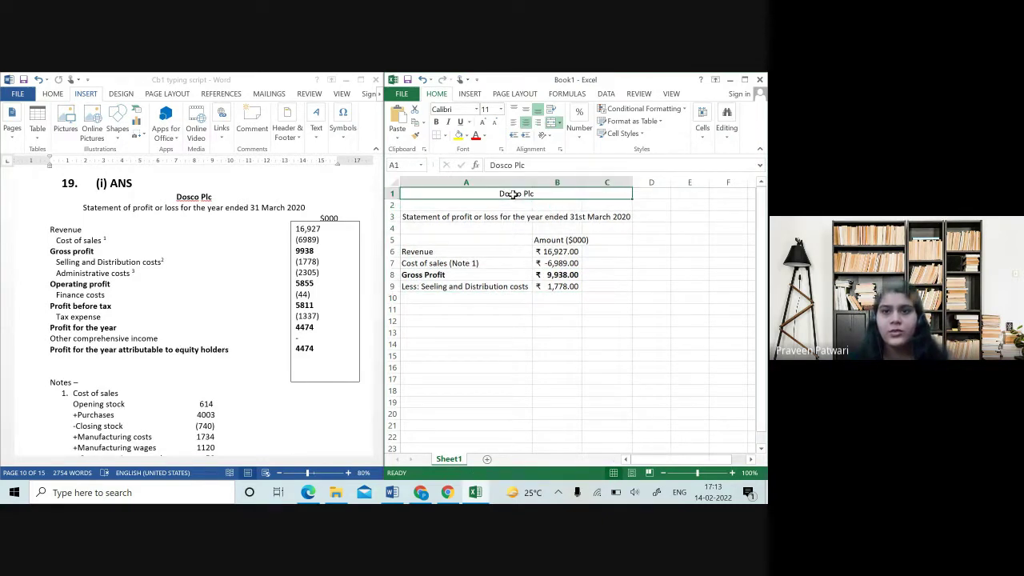
{"action": "left_click", "coordinate": [551, 122]}
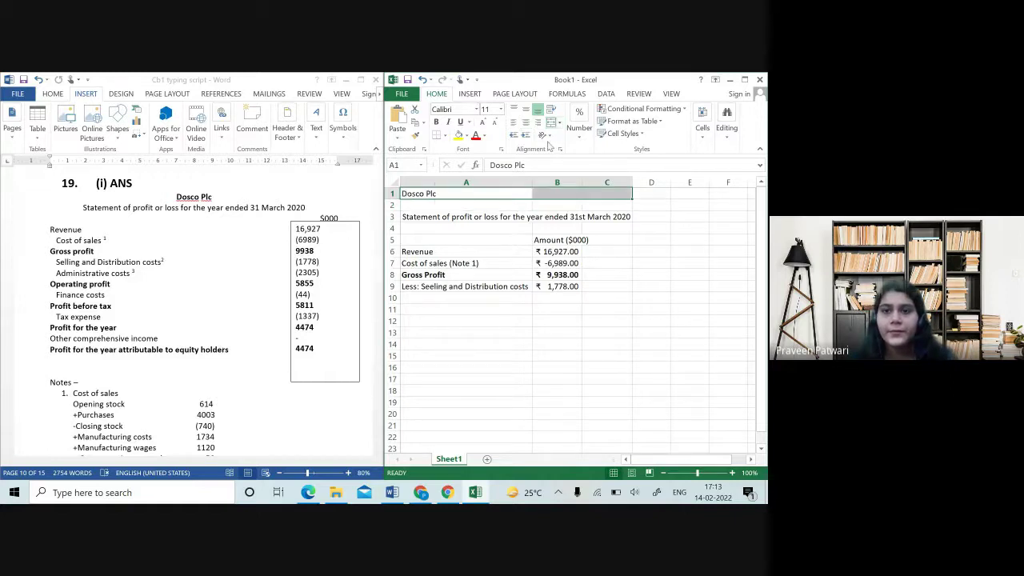
{"action": "left_click_drag", "start_coordinate": [526, 217], "coordinate": [562, 136]}
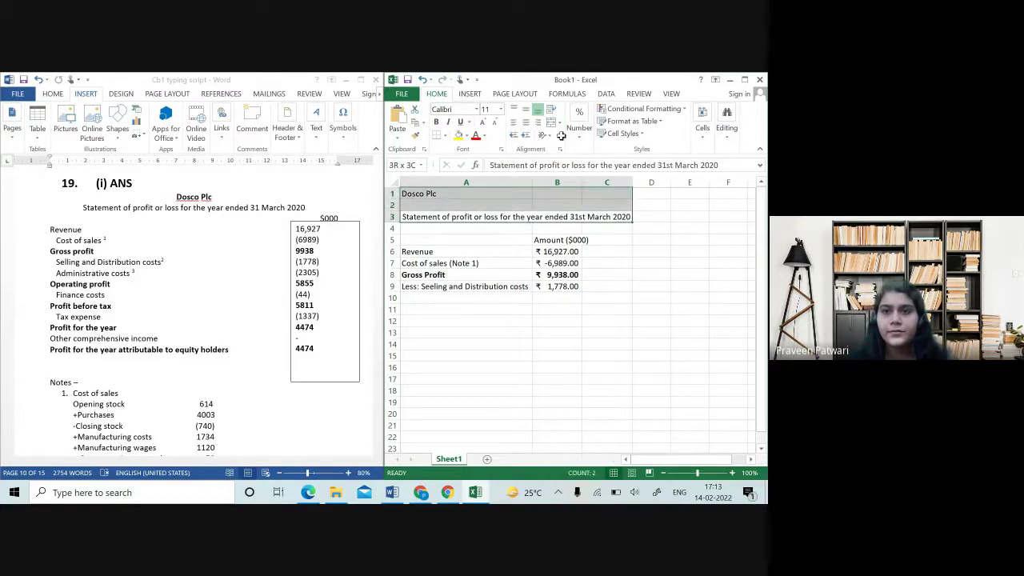
{"action": "left_click", "coordinate": [544, 216]}
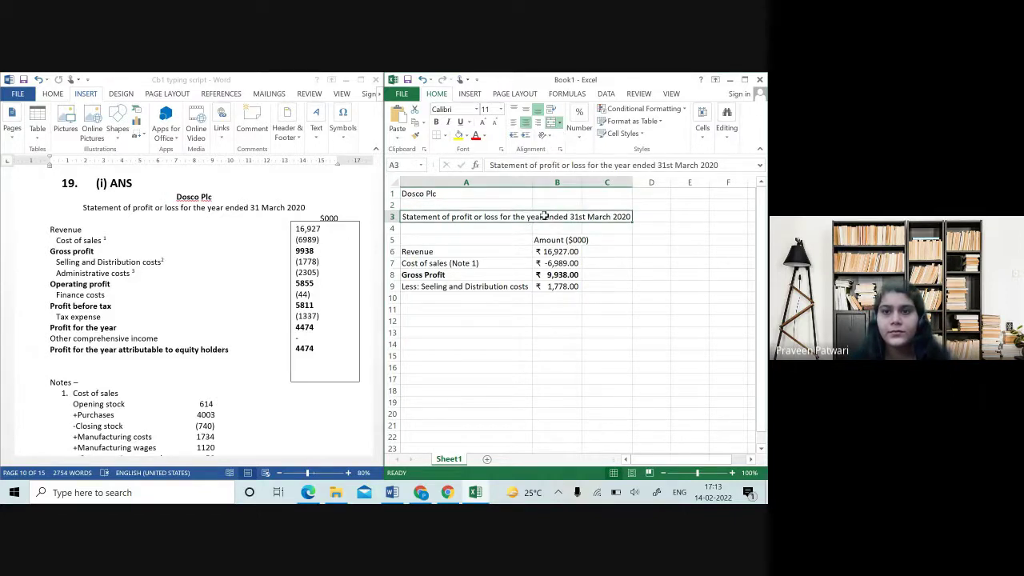
{"action": "left_click", "coordinate": [550, 122]}
{"action": "left_click", "coordinate": [550, 124]}
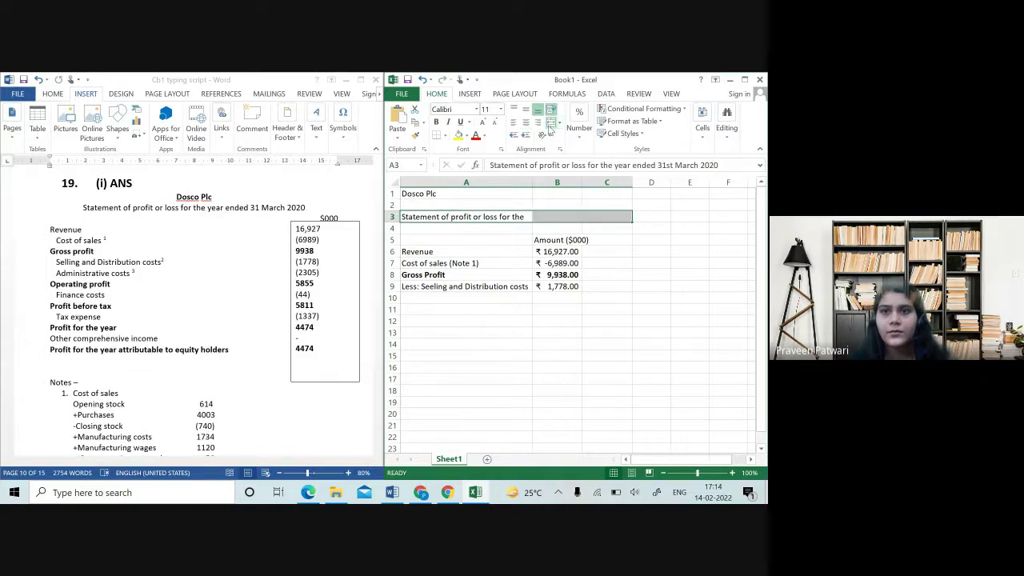
{"action": "left_click", "coordinate": [498, 251]}
- Merge and center the company heading across A1:B1 and the statement title across A3:B3
{"action": "left_click_drag", "start_coordinate": [468, 192], "coordinate": [560, 180]}
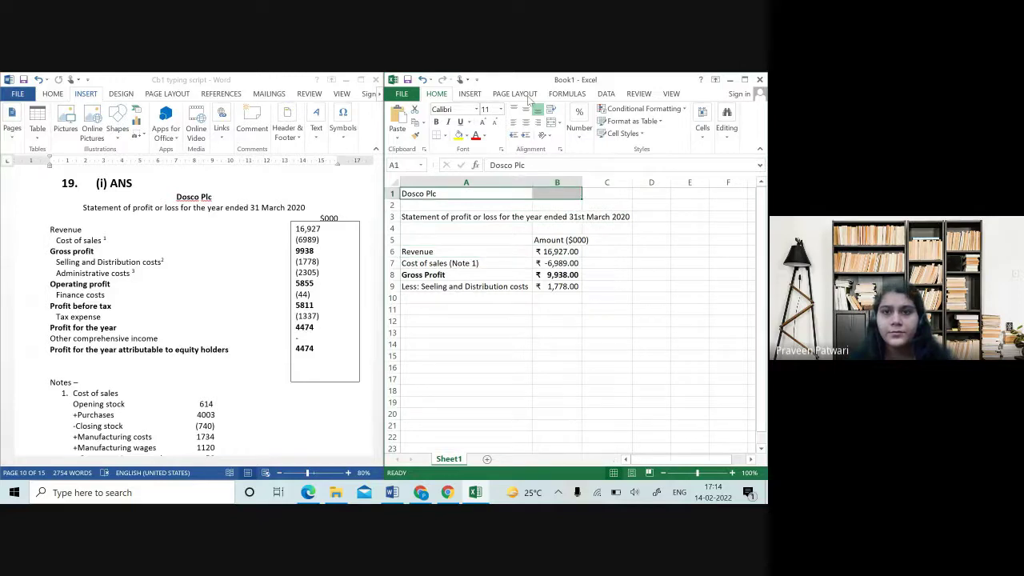
{"action": "left_click", "coordinate": [550, 121]}
{"action": "left_click_drag", "start_coordinate": [504, 219], "coordinate": [564, 217]}
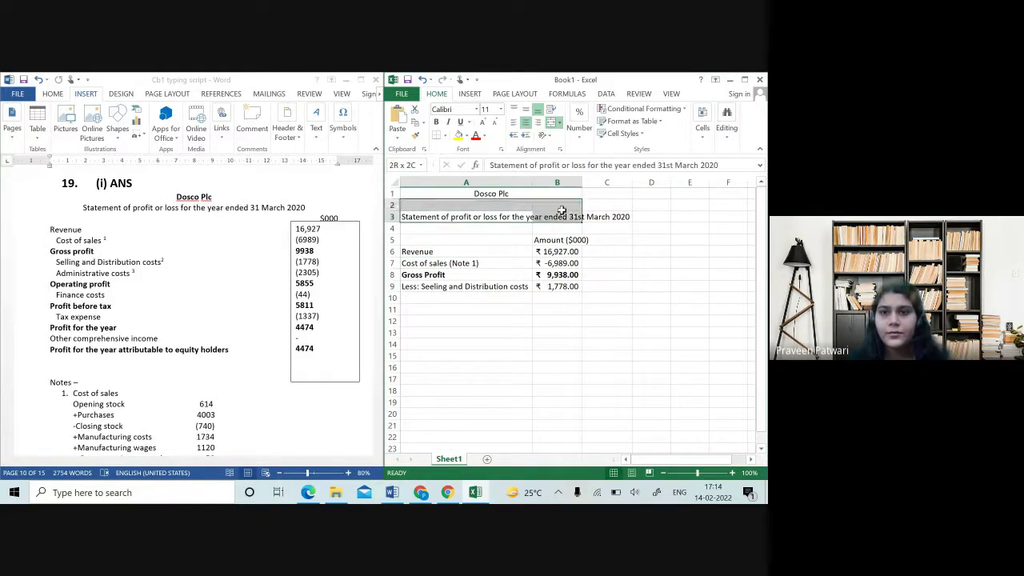
{"action": "left_click", "coordinate": [550, 122]}
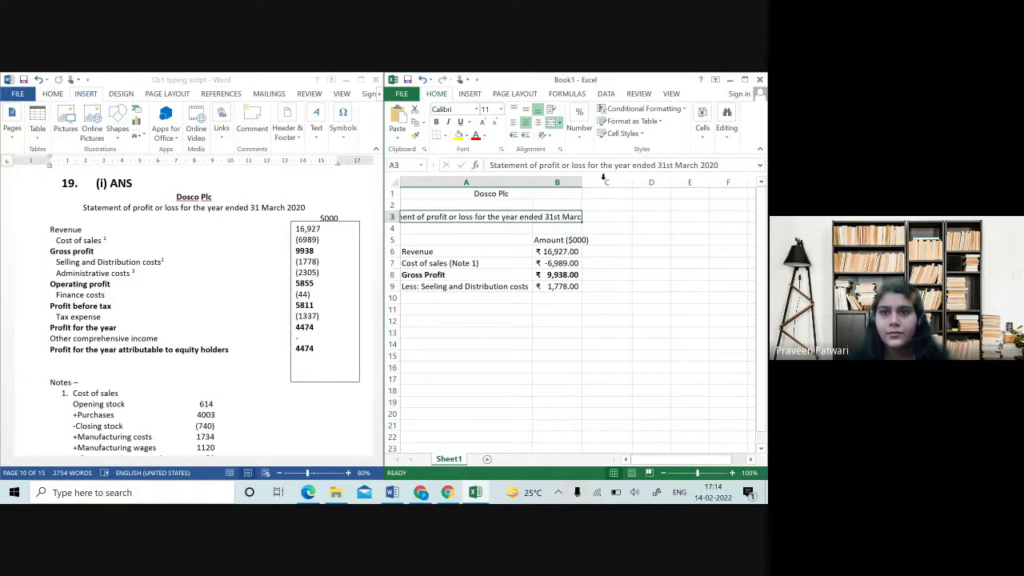
- Widen column B until the full statement title fits within the merged cells A3:B3
{"action": "double_click", "coordinate": [582, 183]}
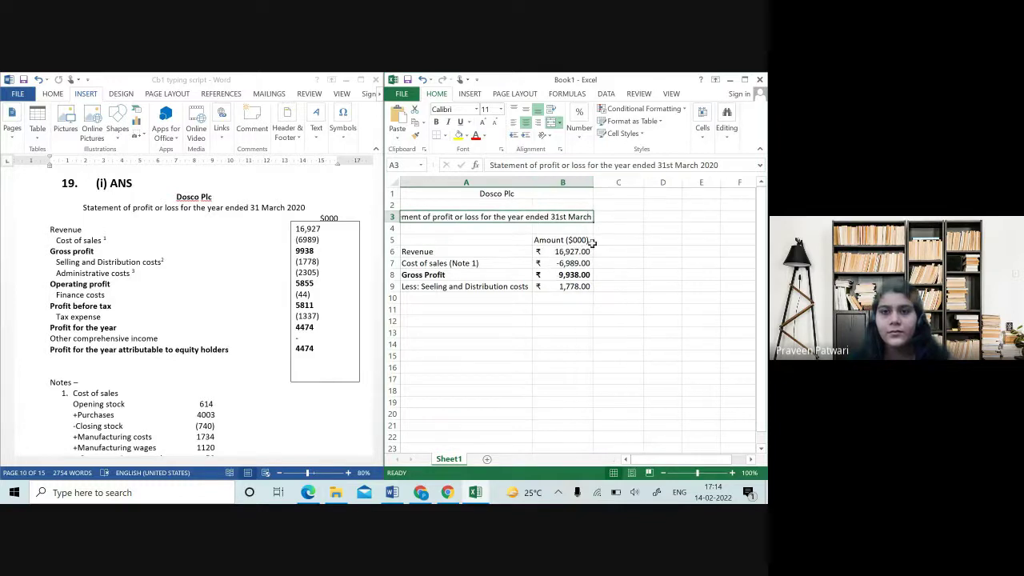
{"action": "left_click_drag", "start_coordinate": [653, 206], "coordinate": [590, 181]}
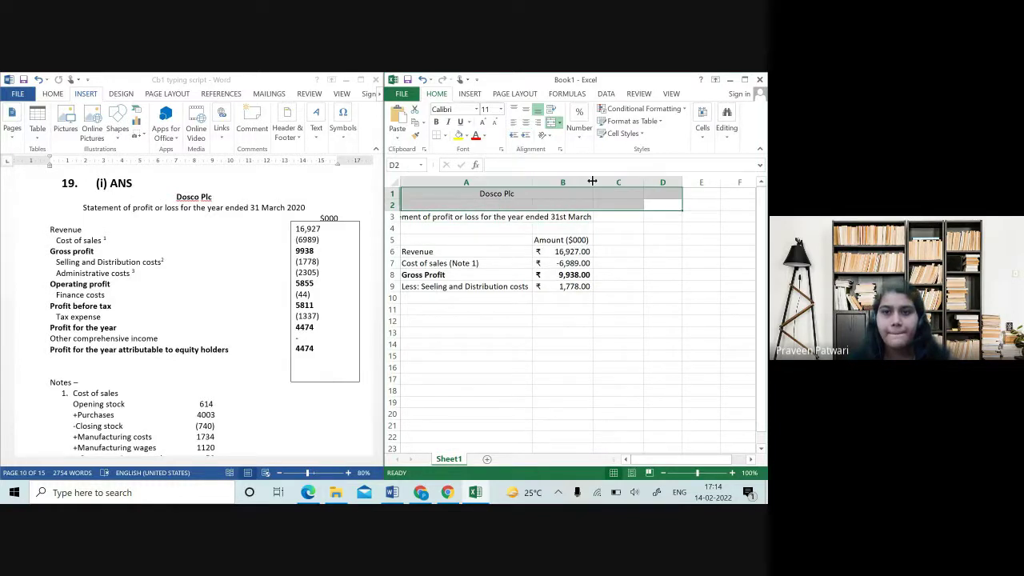
{"action": "left_click", "coordinate": [597, 252]}
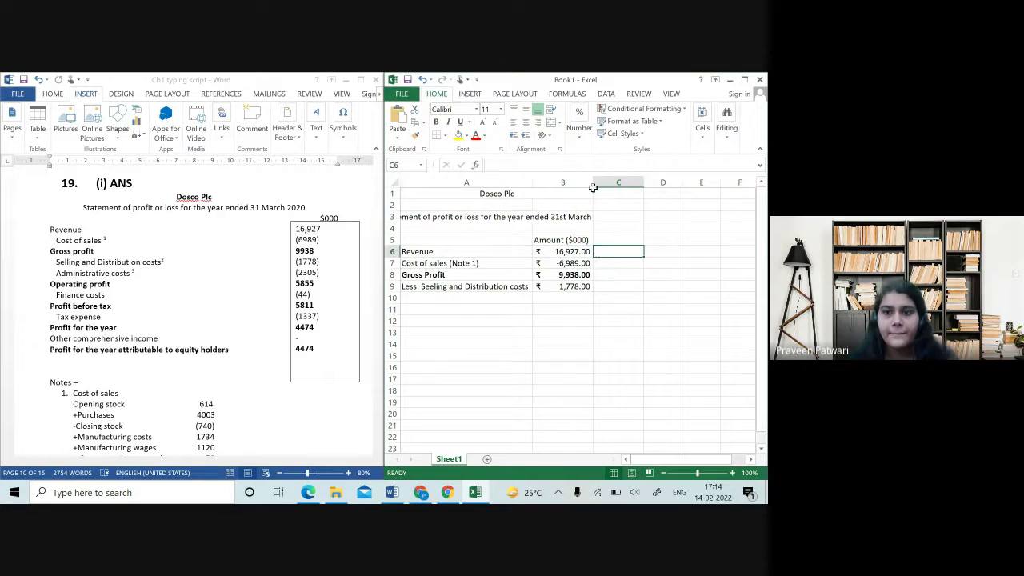
{"action": "left_click_drag", "start_coordinate": [594, 182], "coordinate": [629, 183]}
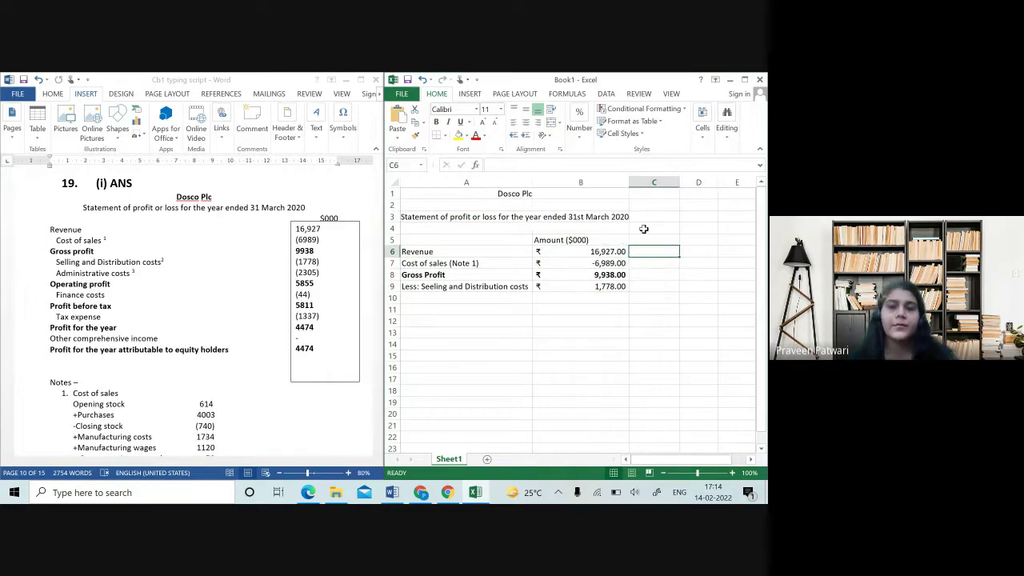
- Copy the statement in A1:B9 from Excel and paste it onto the last page of the Word document
{"action": "left_click_drag", "start_coordinate": [463, 196], "coordinate": [515, 286]}
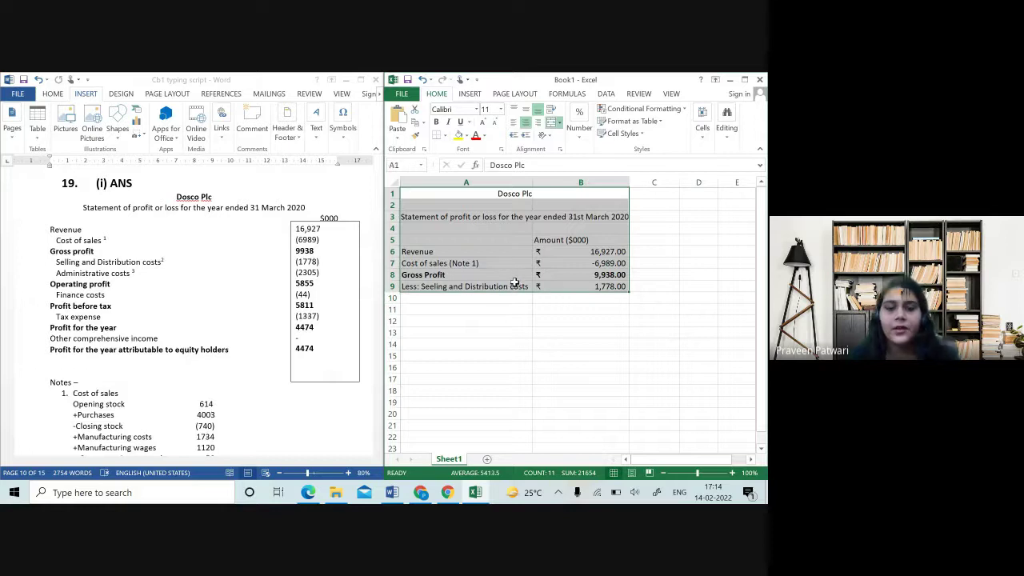
{"action": "key", "text": "ctrl+c"}
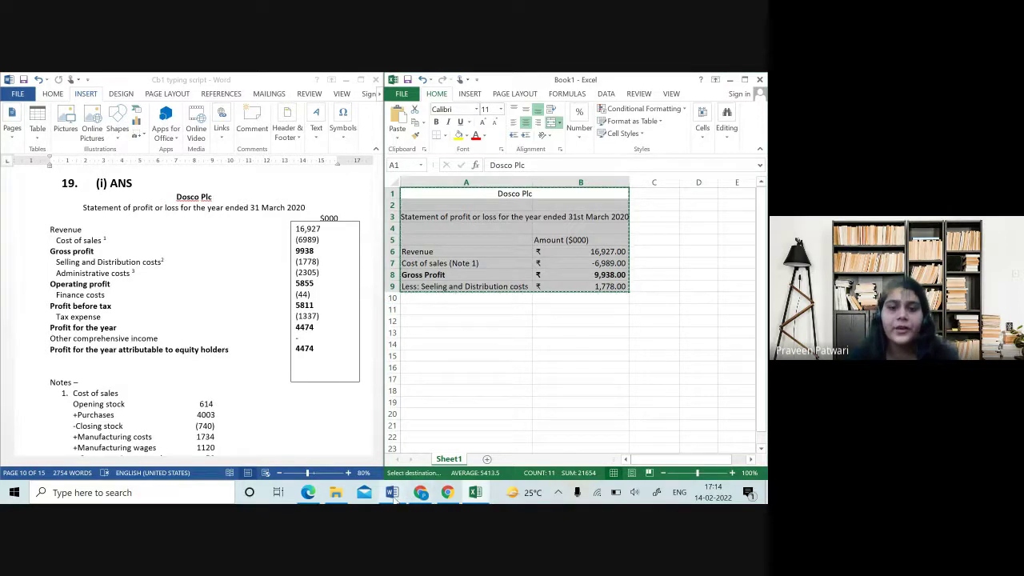
{"action": "left_click", "coordinate": [380, 380]}
{"action": "scroll", "coordinate": [171, 450], "scroll_direction": "down", "scroll_amount": 20}
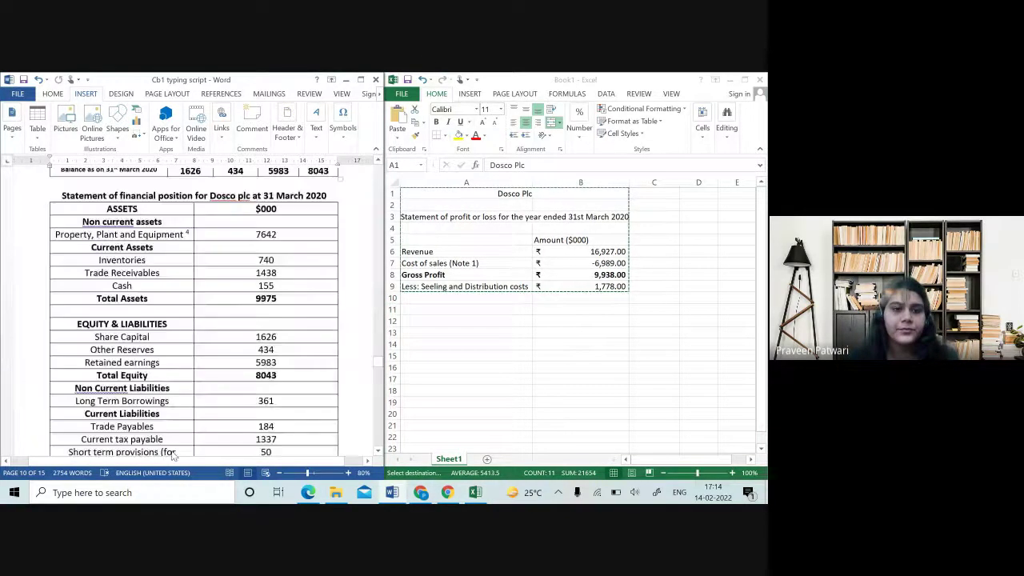
{"action": "scroll", "coordinate": [199, 325], "scroll_direction": "up", "scroll_amount": 10}
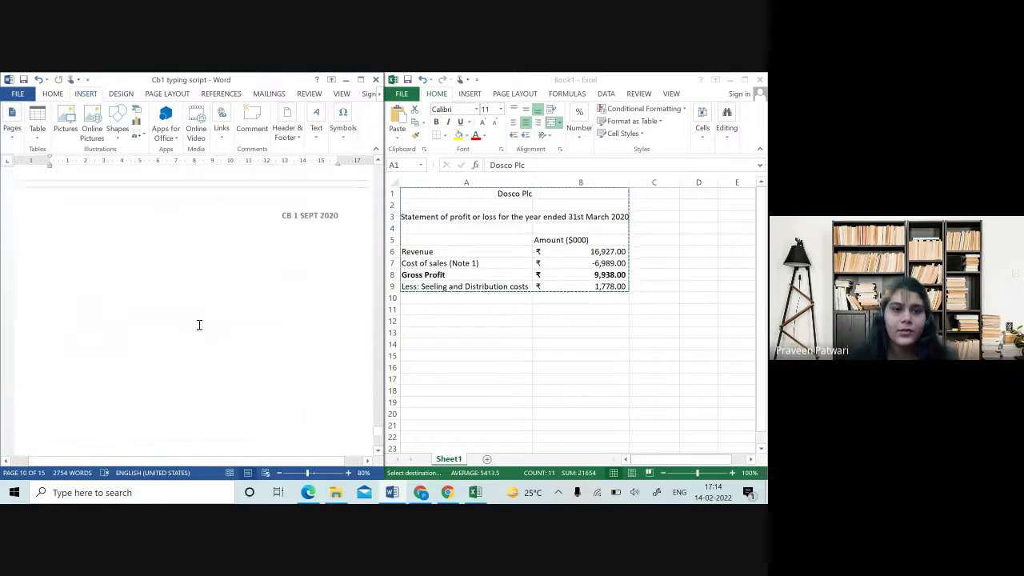
{"action": "left_click", "coordinate": [153, 371]}
{"action": "key", "text": "ctrl+v"}
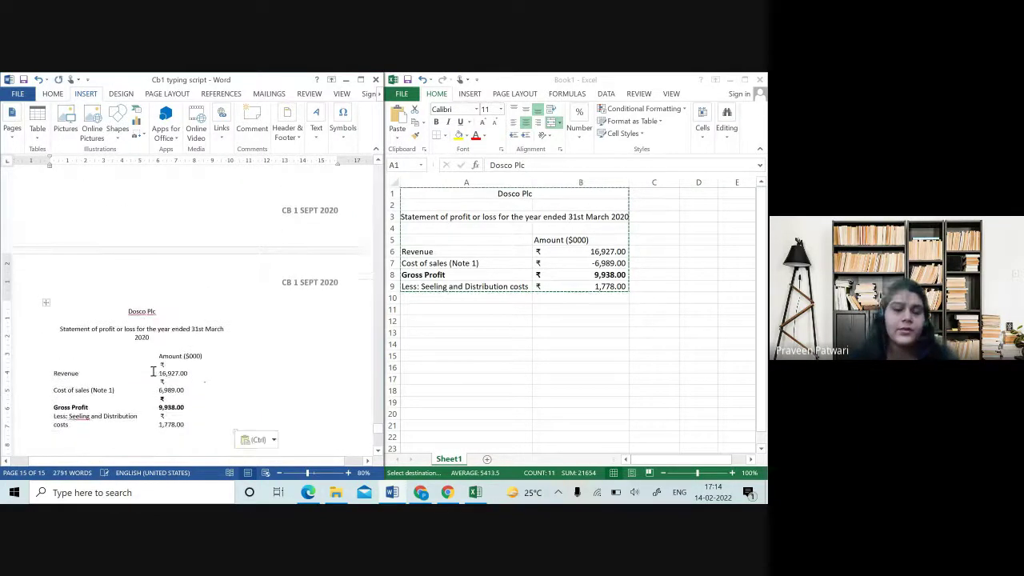
- Change the pasted statement's paste format to use the destination document's styles in a bordered table
{"action": "left_click", "coordinate": [260, 441]}
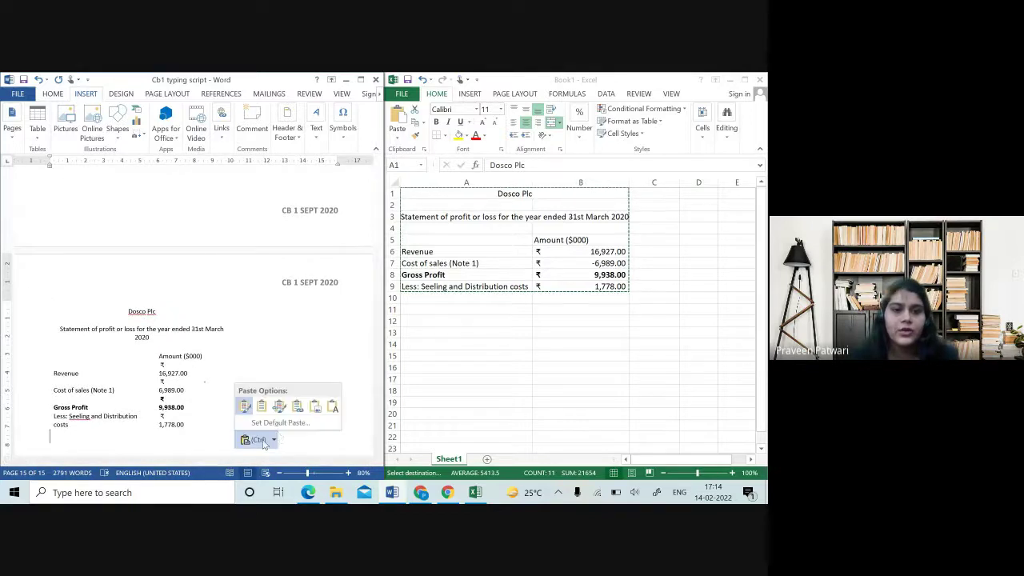
{"action": "left_click", "coordinate": [333, 407]}
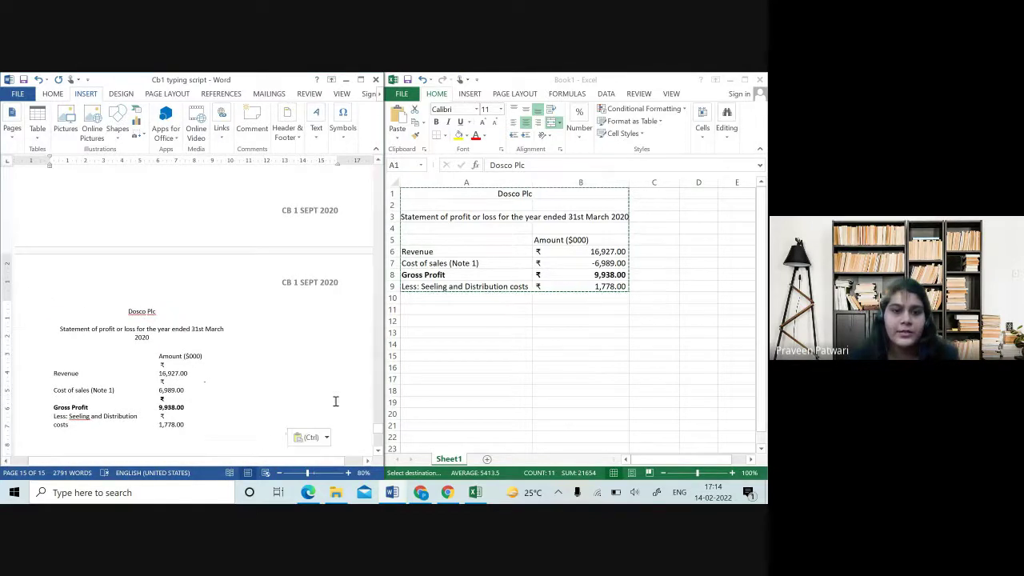
{"action": "left_click", "coordinate": [297, 433]}
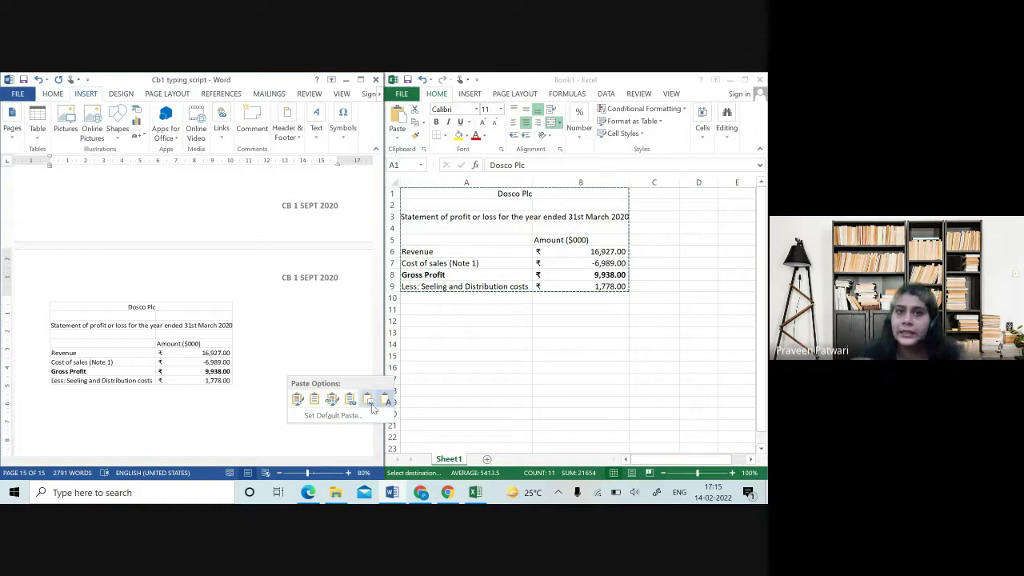
{"action": "left_click", "coordinate": [313, 408]}
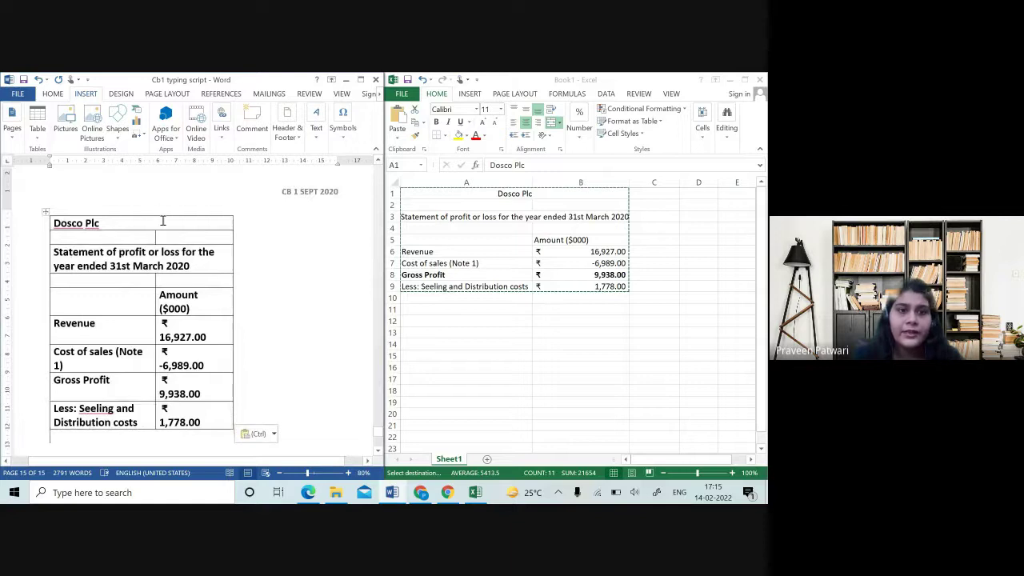
- Widen both columns of the pasted table until the statement title and each amount fit on one line
{"action": "left_click_drag", "start_coordinate": [233, 221], "coordinate": [316, 221]}
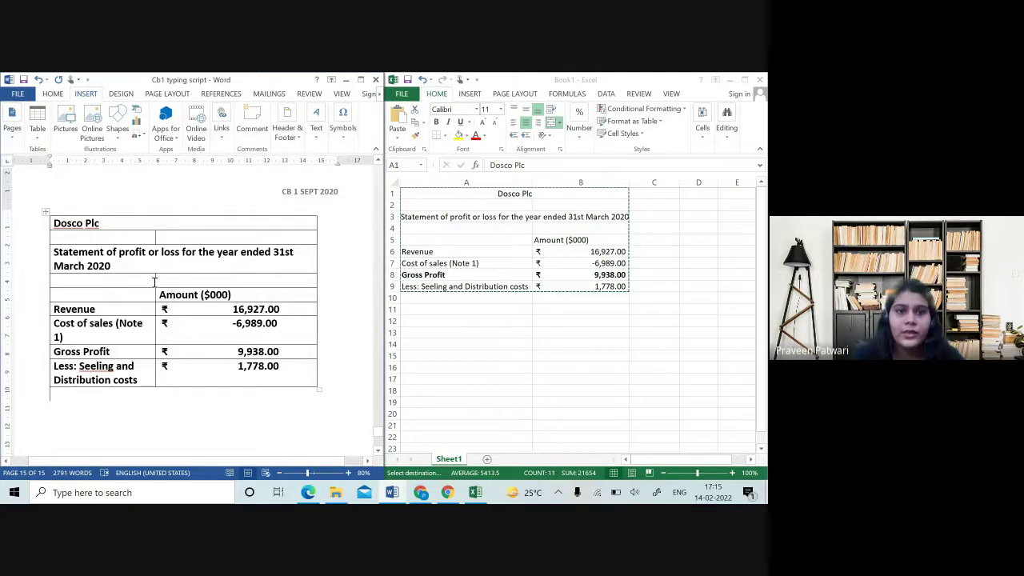
{"action": "left_click_drag", "start_coordinate": [155, 280], "coordinate": [190, 280]}
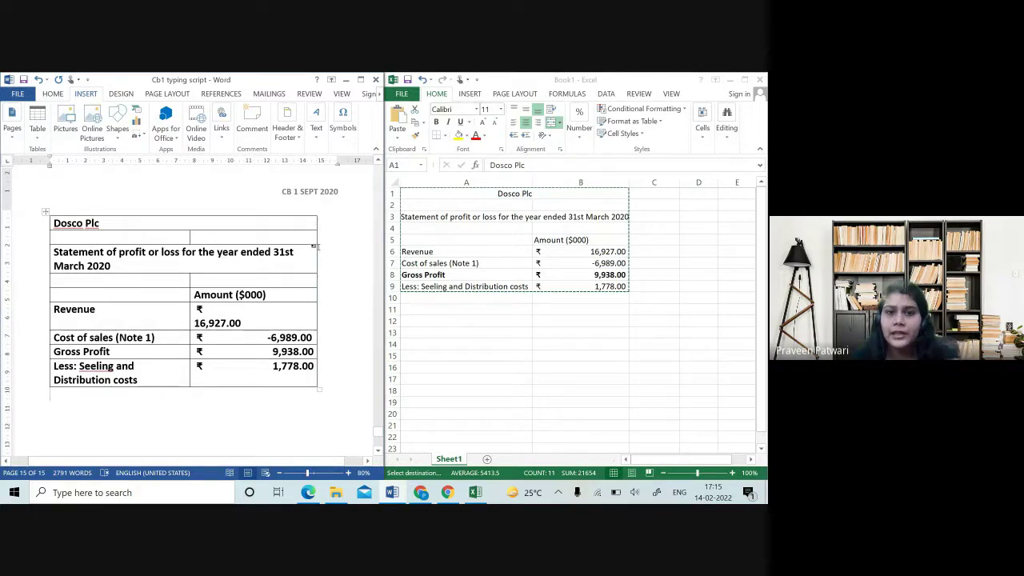
{"action": "left_click_drag", "start_coordinate": [316, 239], "coordinate": [316, 238]}
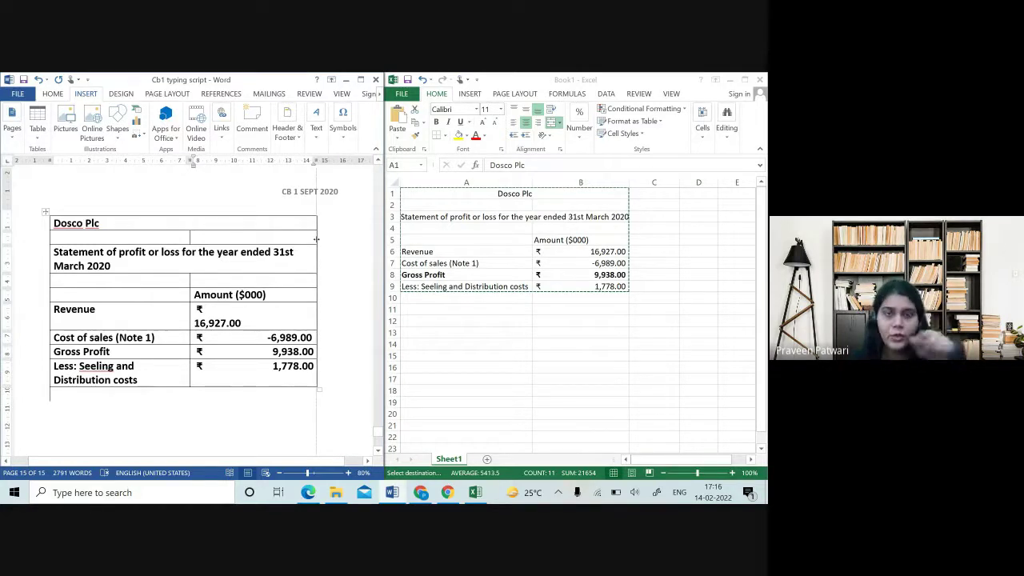
{"action": "left_click_drag", "start_coordinate": [316, 238], "coordinate": [367, 239]}
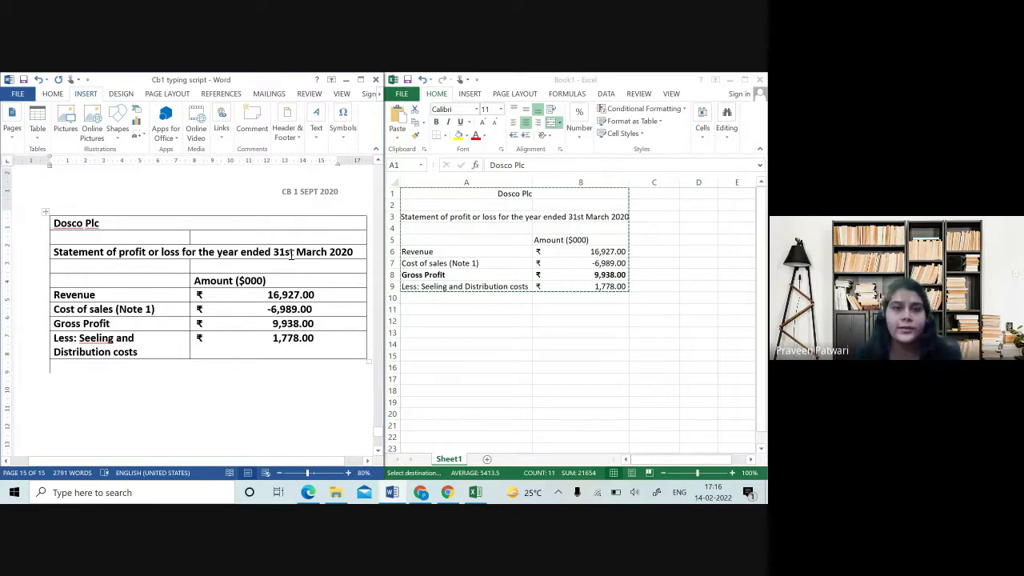
- Correct the misspelled "Seeling" to "Selling" in the distribution costs row of the pasted table
{"action": "left_click", "coordinate": [96, 341]}
{"action": "key", "text": "BackSpace"}
{"action": "type", "text": "l"}
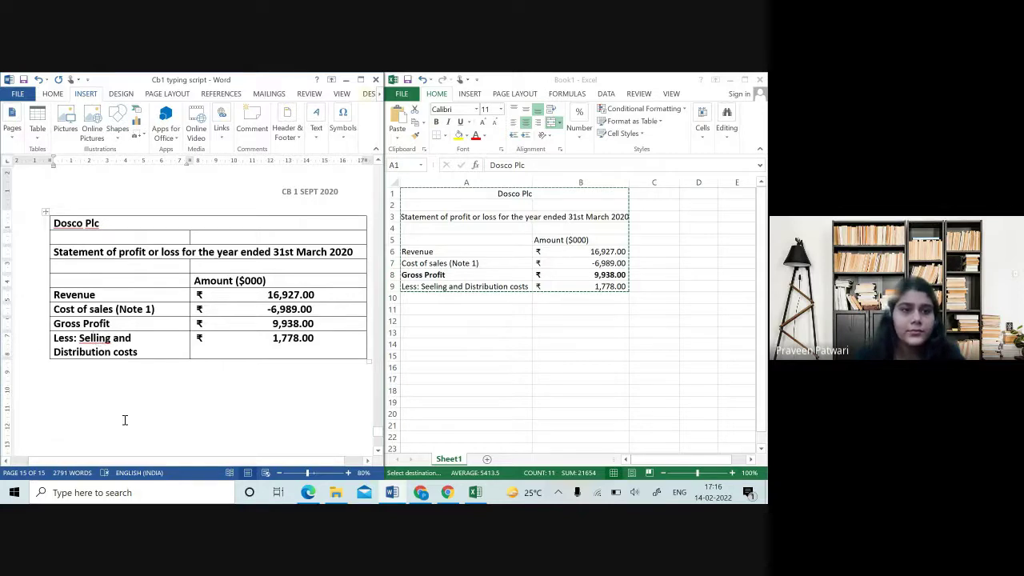
{"action": "left_click", "coordinate": [125, 418]}
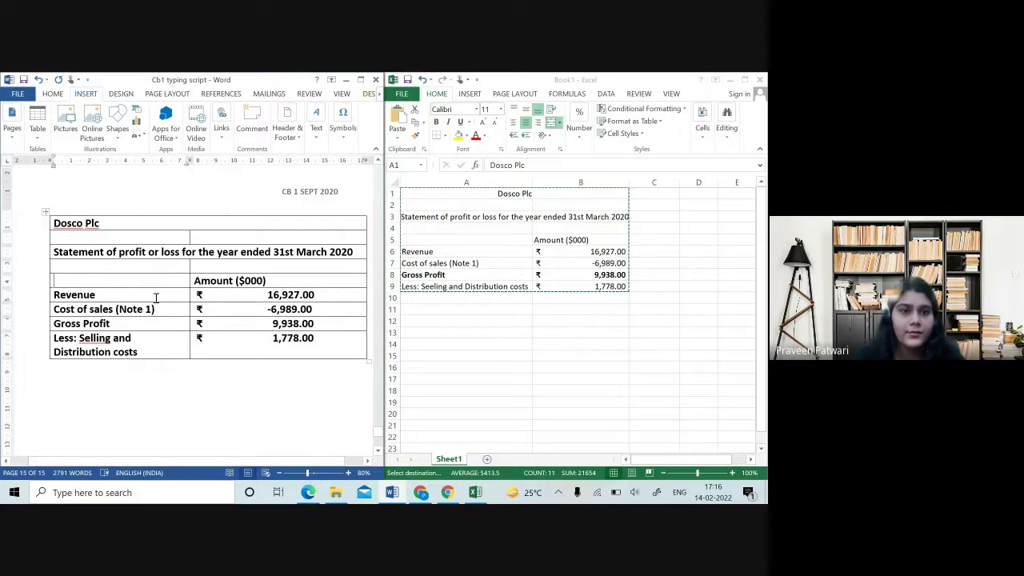
- Remove the bold formatting from all text in the pasted profit or loss table
{"action": "scroll", "coordinate": [154, 350], "scroll_direction": "up", "scroll_amount": 2}
{"action": "scroll", "coordinate": [154, 350], "scroll_direction": "up", "scroll_amount": 5}
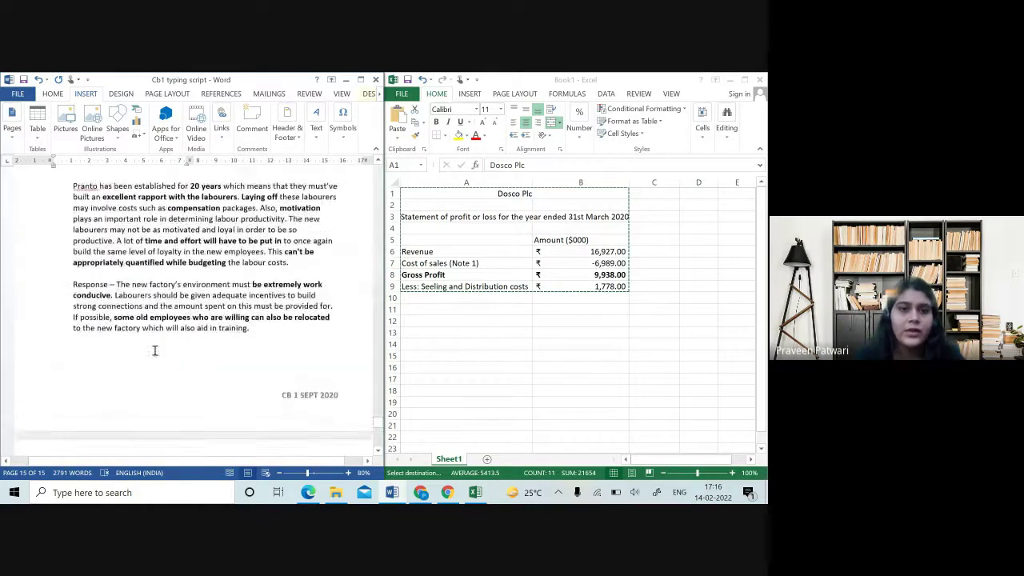
{"action": "scroll", "coordinate": [279, 296], "scroll_direction": "down", "scroll_amount": 6}
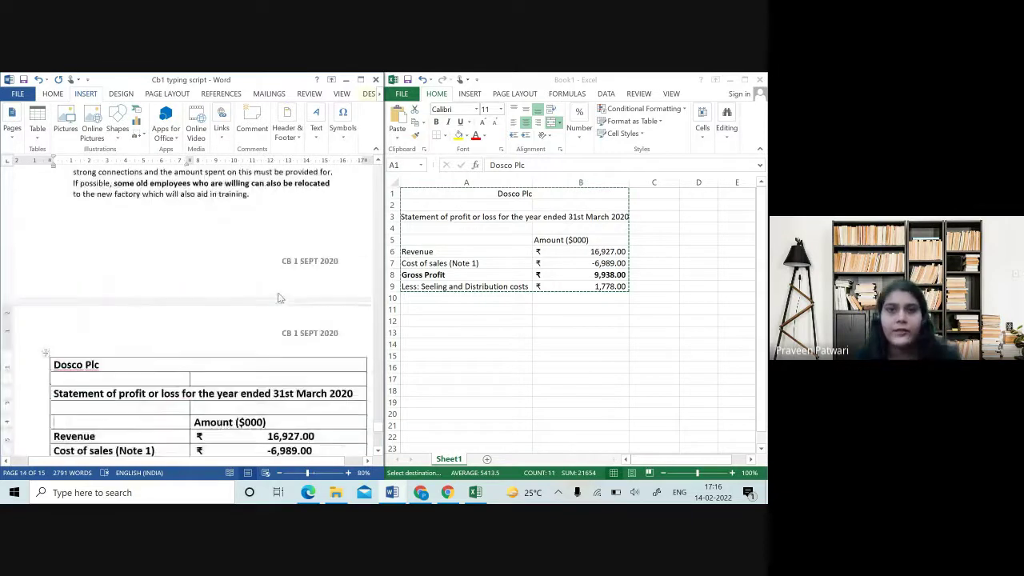
{"action": "left_click_drag", "start_coordinate": [153, 381], "coordinate": [58, 259]}
{"action": "key", "text": "ctrl+b"}
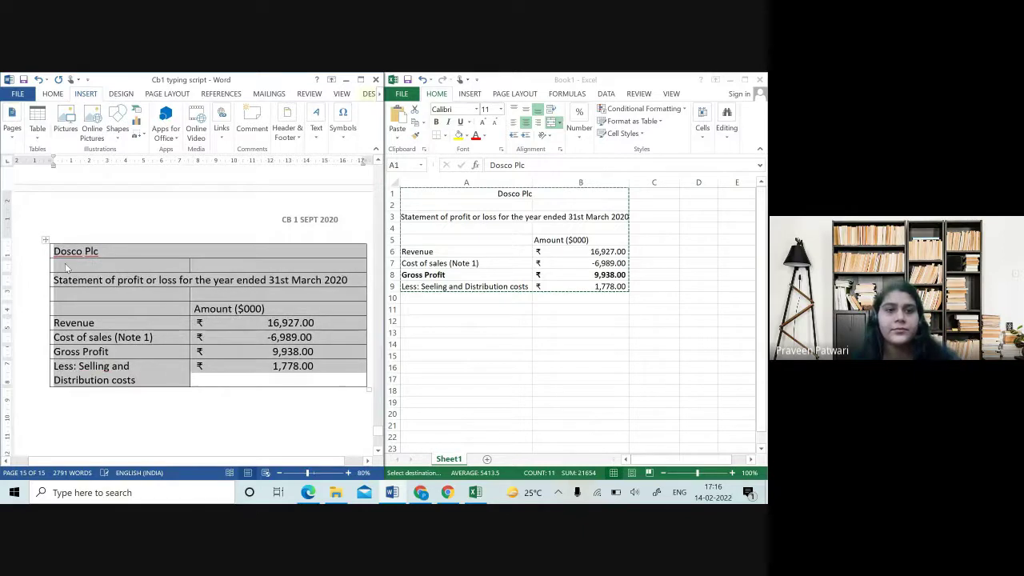
{"action": "left_click", "coordinate": [170, 390]}
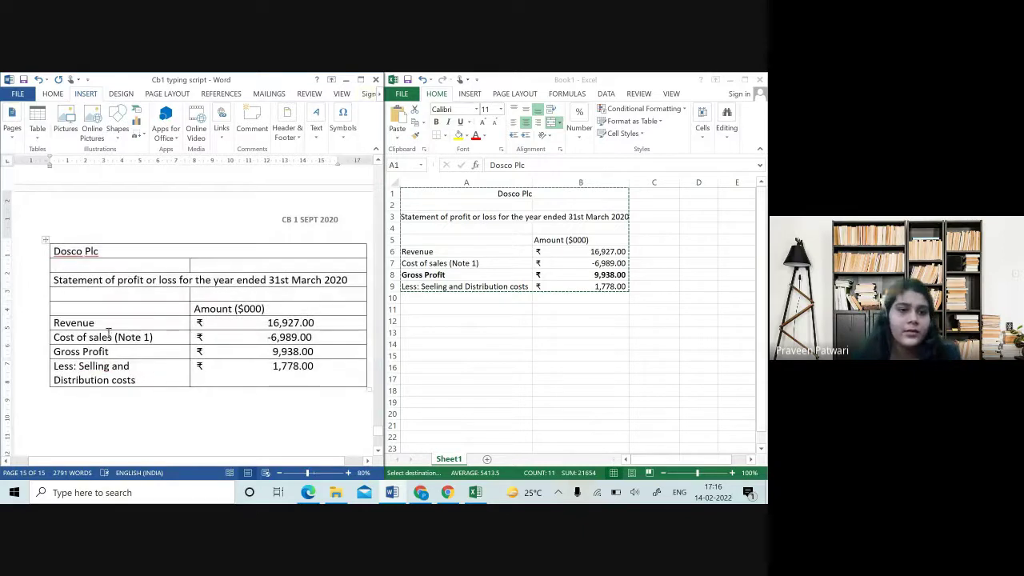
- Make the Gross Profit label in the pasted table bold
{"action": "left_click", "coordinate": [51, 322]}
{"action": "left_click", "coordinate": [53, 352]}
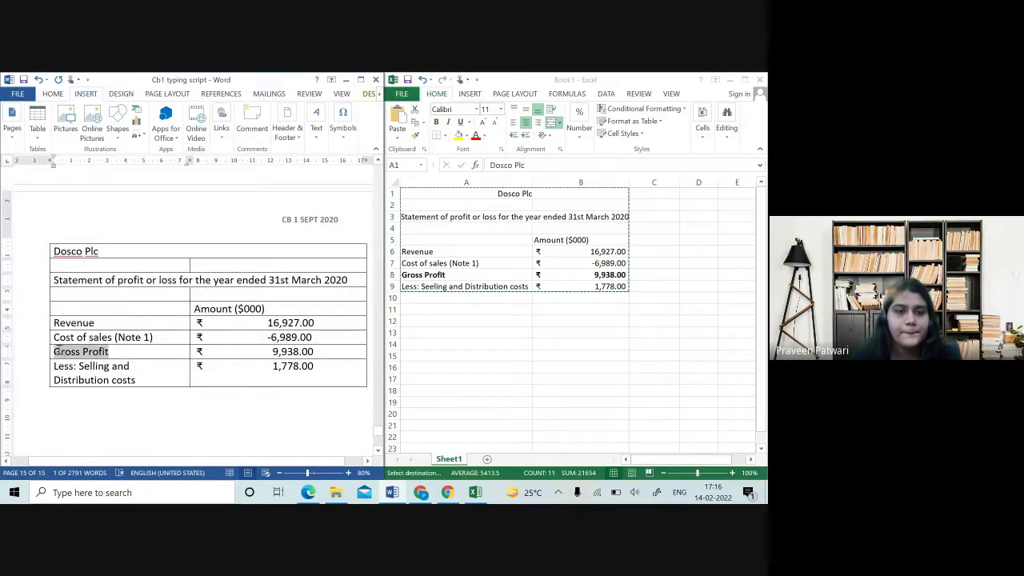
{"action": "key", "text": "ctrl+b"}
{"action": "left_click", "coordinate": [145, 381]}
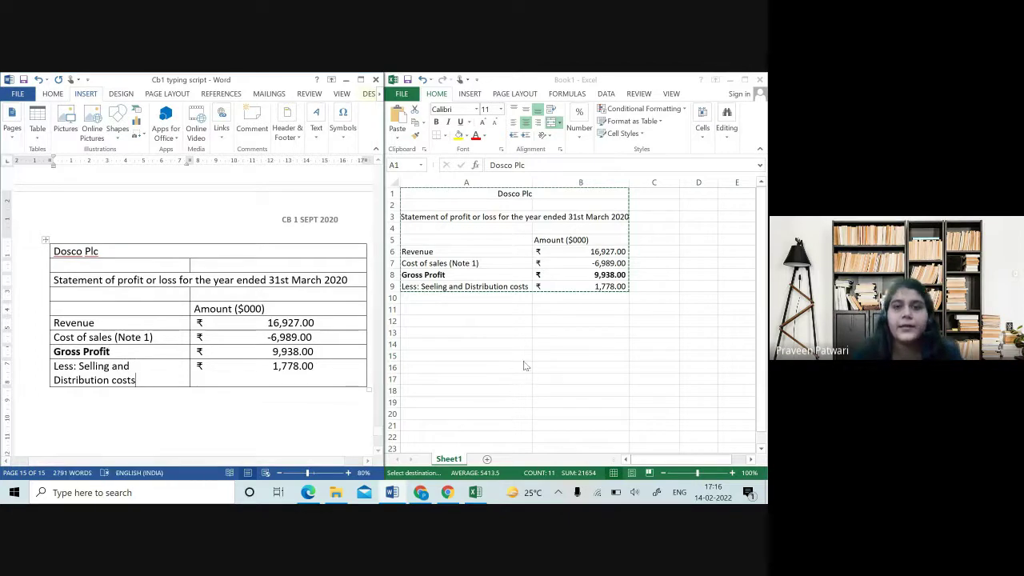
- Switch to Excel and paste the copied statement over itself starting at A1, ending copy mode
{"action": "left_click", "coordinate": [443, 193]}
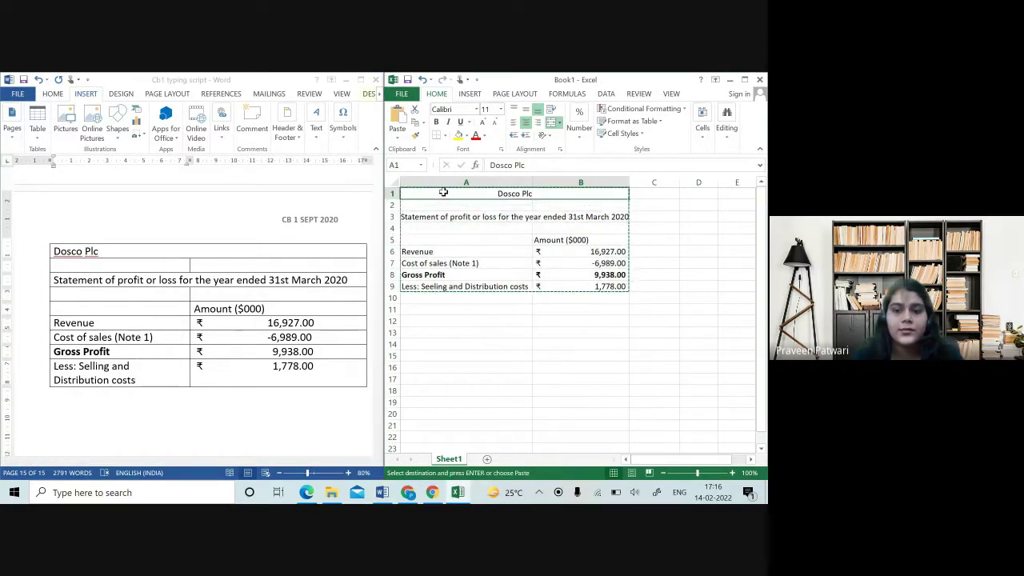
{"action": "key", "text": "Return"}
{"action": "left_click", "coordinate": [483, 334]}
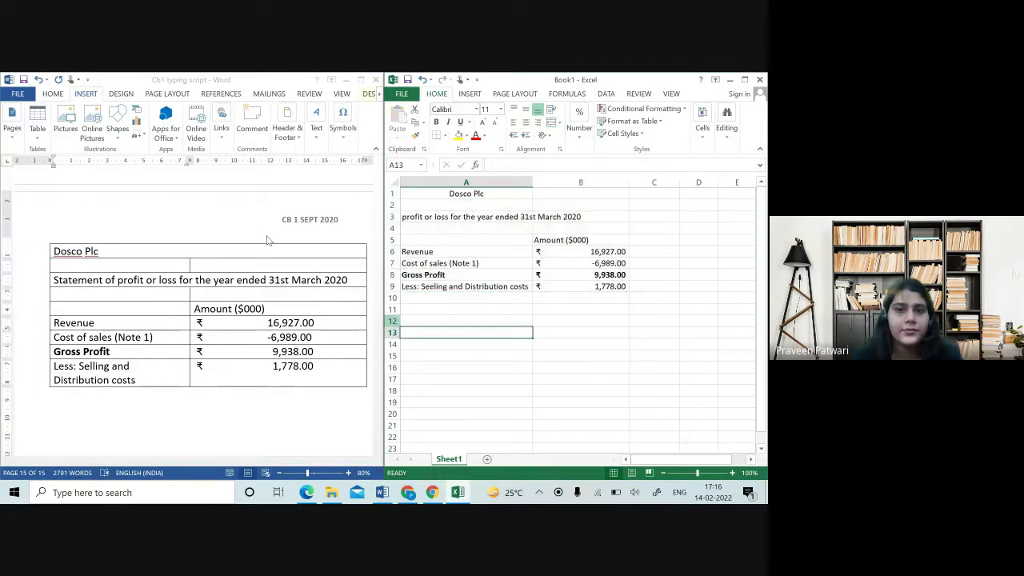
- Review the statement of changes in equity and the statement of financial position in the Word document
{"action": "left_click", "coordinate": [218, 190]}
{"action": "scroll", "coordinate": [218, 192], "scroll_direction": "up", "scroll_amount": 15}
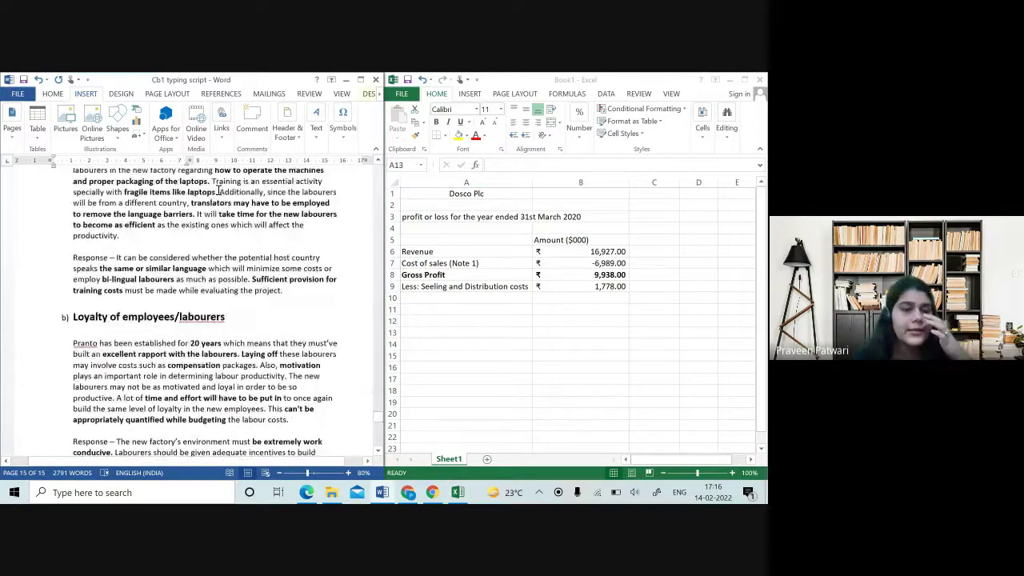
{"action": "scroll", "coordinate": [217, 192], "scroll_direction": "up", "scroll_amount": 20}
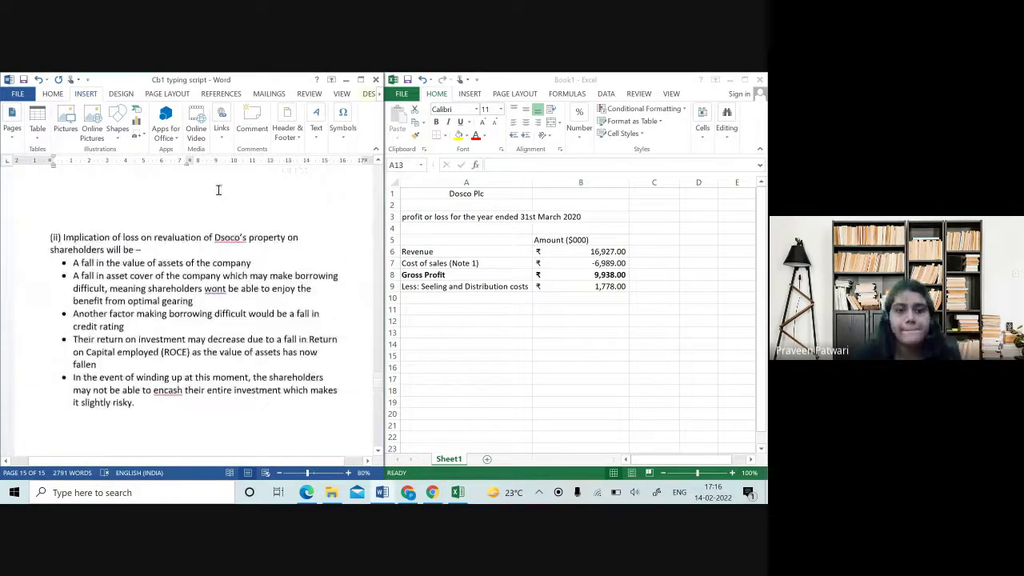
{"action": "scroll", "coordinate": [217, 190], "scroll_direction": "up", "scroll_amount": 20}
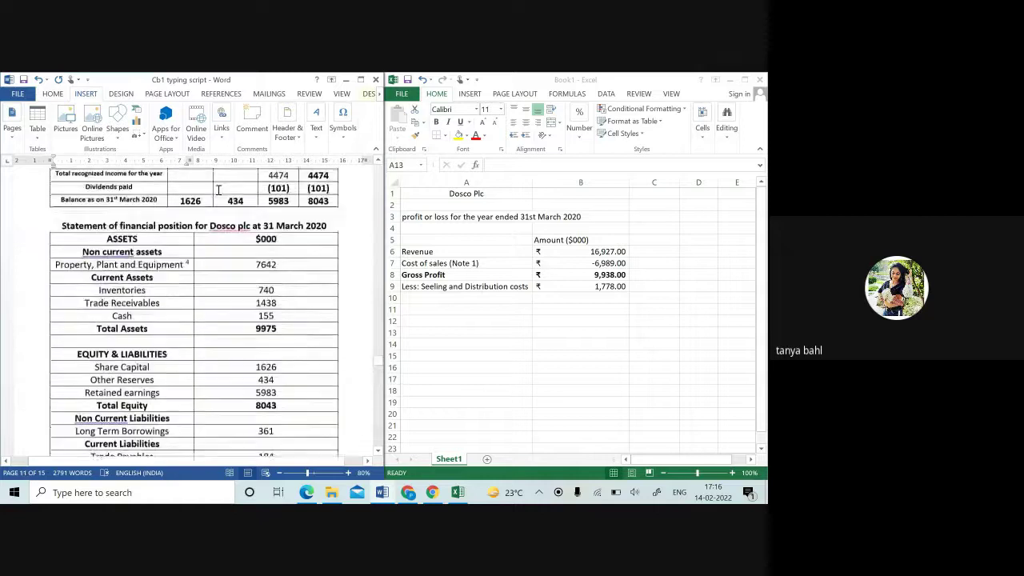
{"action": "scroll", "coordinate": [218, 192], "scroll_direction": "up", "scroll_amount": 3}
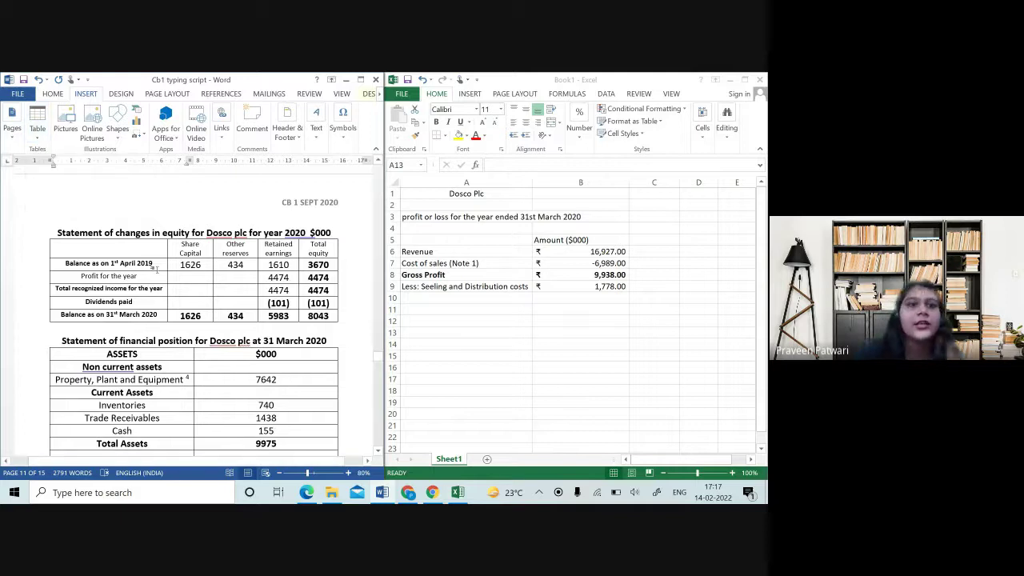
{"action": "scroll", "coordinate": [346, 210], "scroll_direction": "down", "scroll_amount": 5}
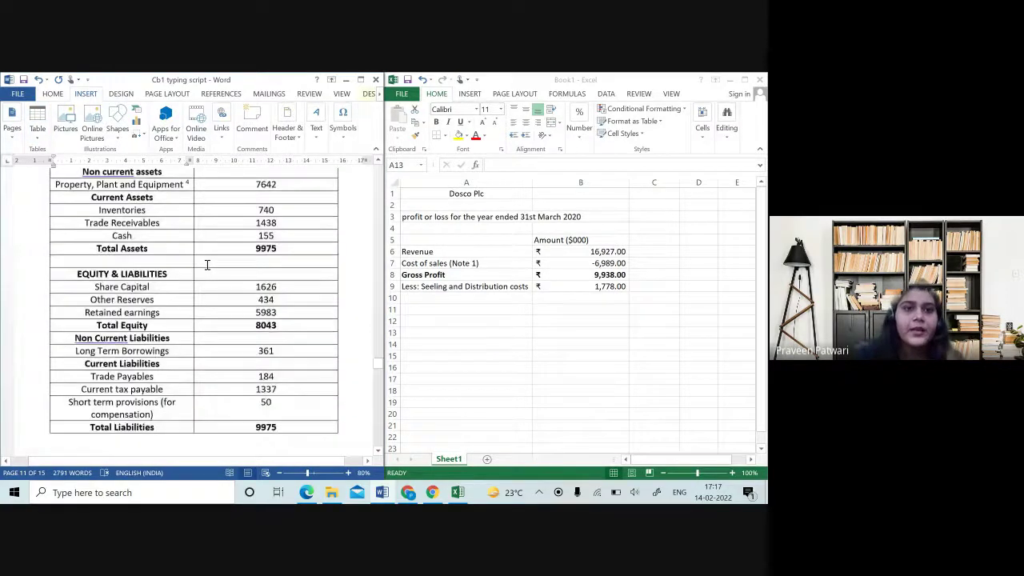
{"action": "scroll", "coordinate": [205, 264], "scroll_direction": "up", "scroll_amount": 3}
{"action": "left_click", "coordinate": [159, 284]}
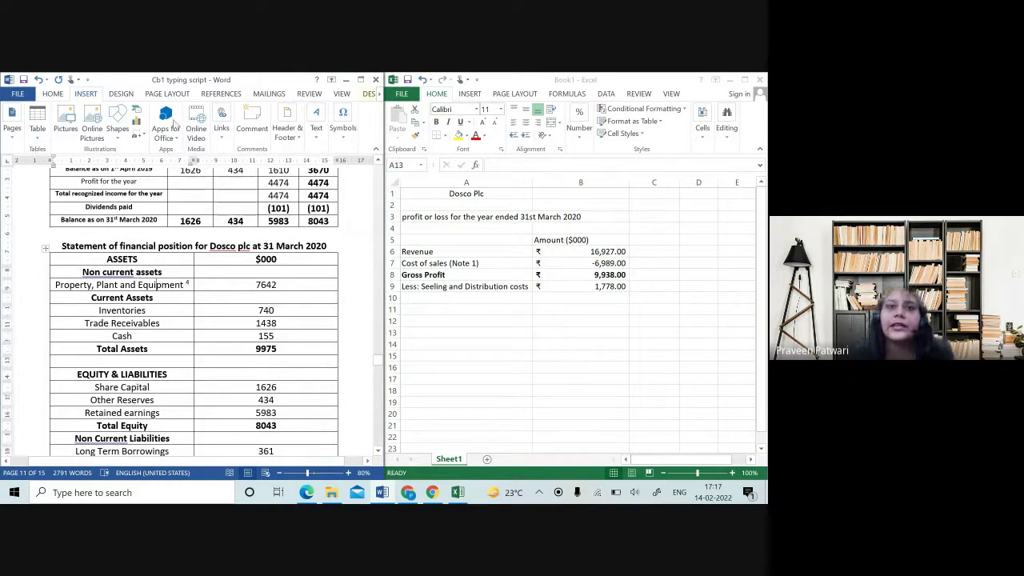
- Replace the Gross Profit amount in Excel cell B8 with a formula subtracting Cost of sales (B7) from Revenue (B6)
{"action": "left_click", "coordinate": [385, 356]}
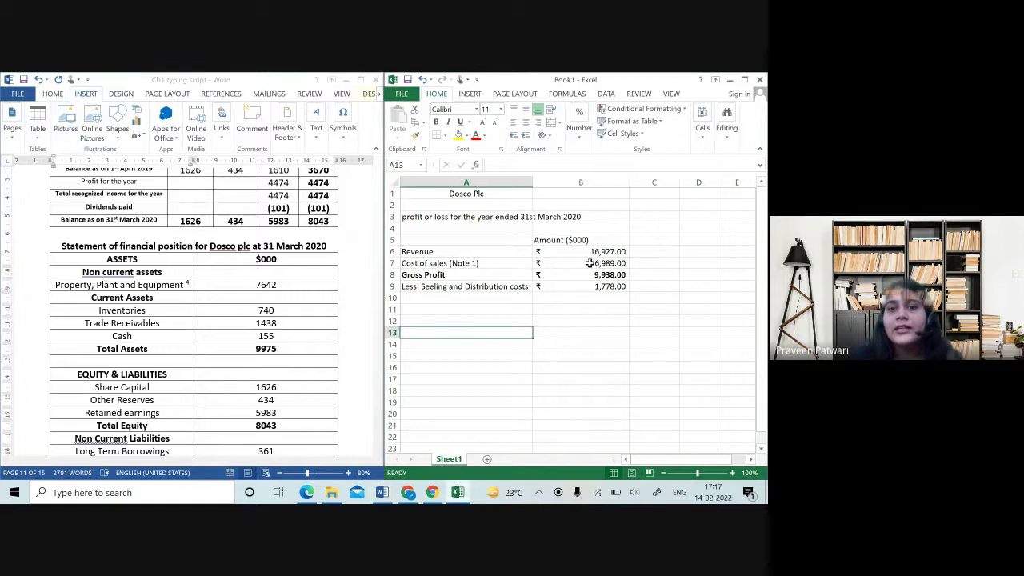
{"action": "left_click", "coordinate": [590, 264]}
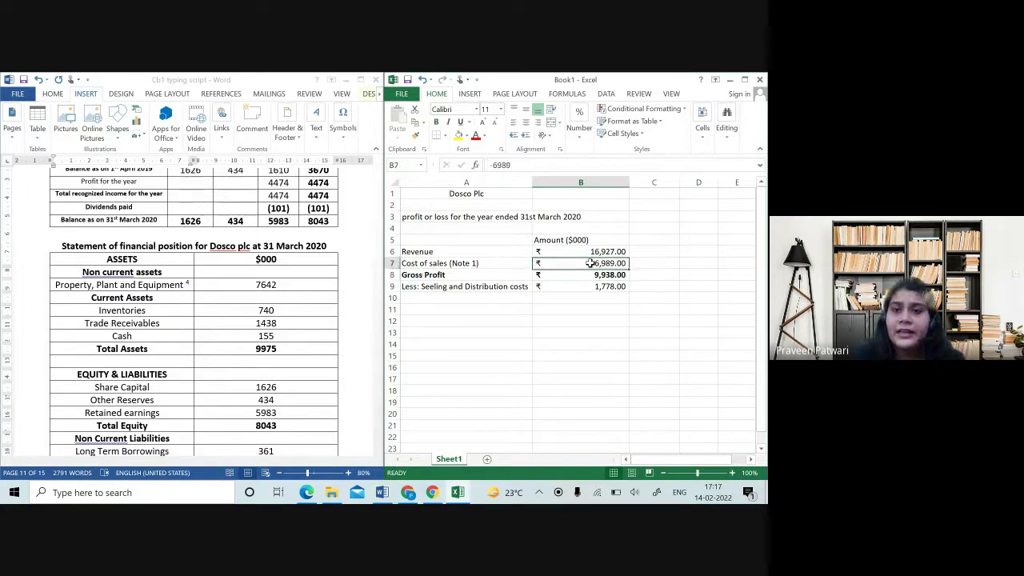
{"action": "key", "text": "shift+Up"}
{"action": "key", "text": "ctrl+c"}
{"action": "key", "text": "Escape"}
{"action": "key", "text": "Down"}
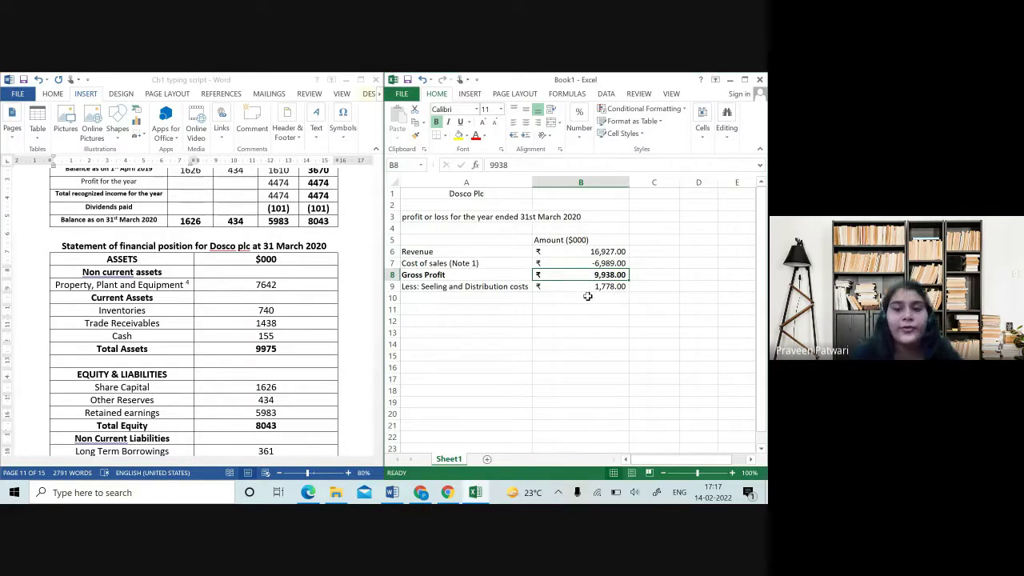
{"action": "type", "text": "="}
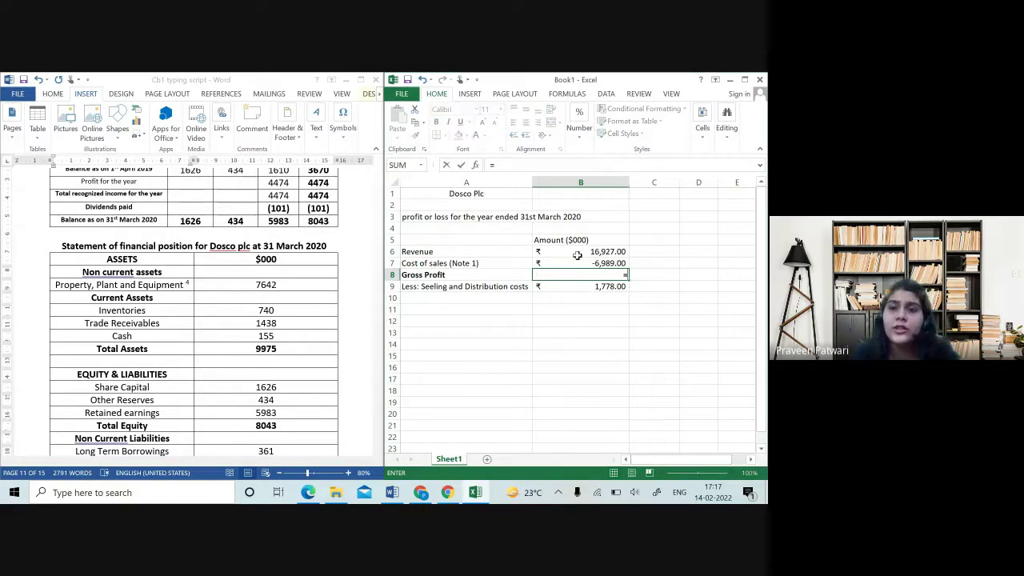
{"action": "left_click", "coordinate": [578, 251]}
{"action": "type", "text": "-"}
{"action": "left_click", "coordinate": [578, 262]}
{"action": "key", "text": "Return"}
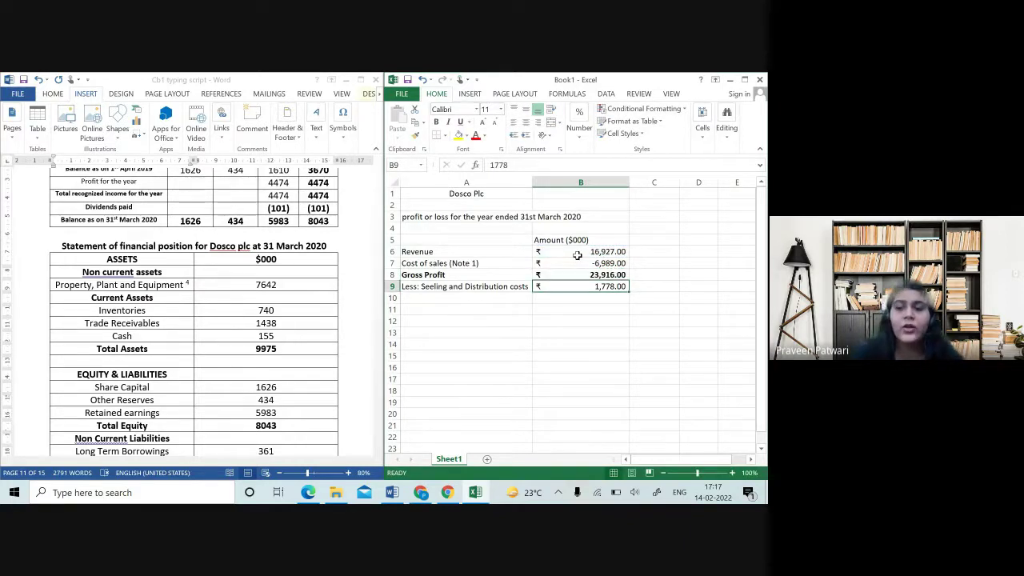
{"action": "key", "text": "Up"}
{"action": "key", "text": "Up"}
{"action": "key", "text": "Up"}
{"action": "left_click", "coordinate": [579, 260]}
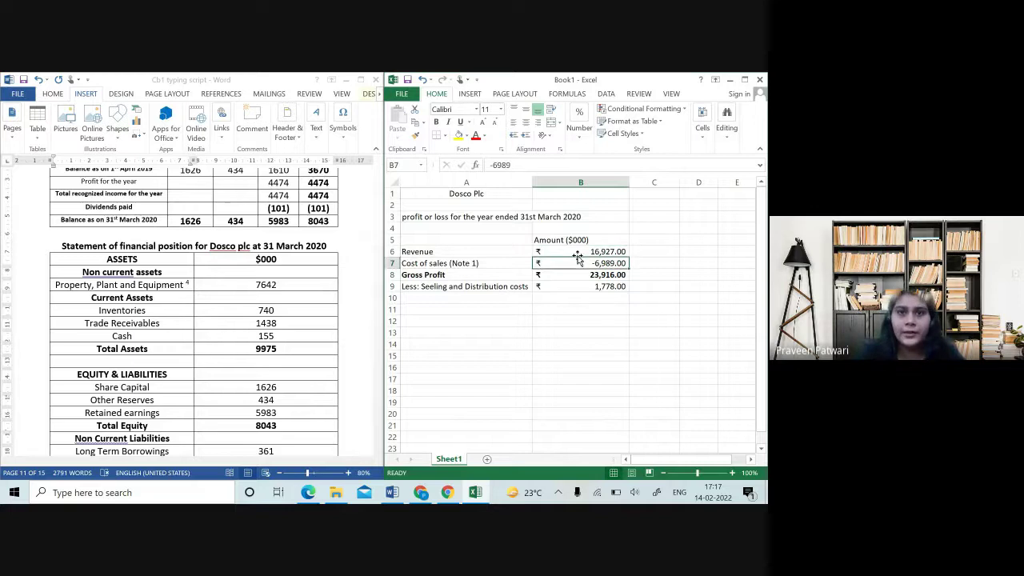
{"action": "key", "text": "Down"}
{"action": "key", "text": "Down"}
{"action": "key", "text": "Down"}
{"action": "key", "text": "Left"}
{"action": "key", "text": "Up"}
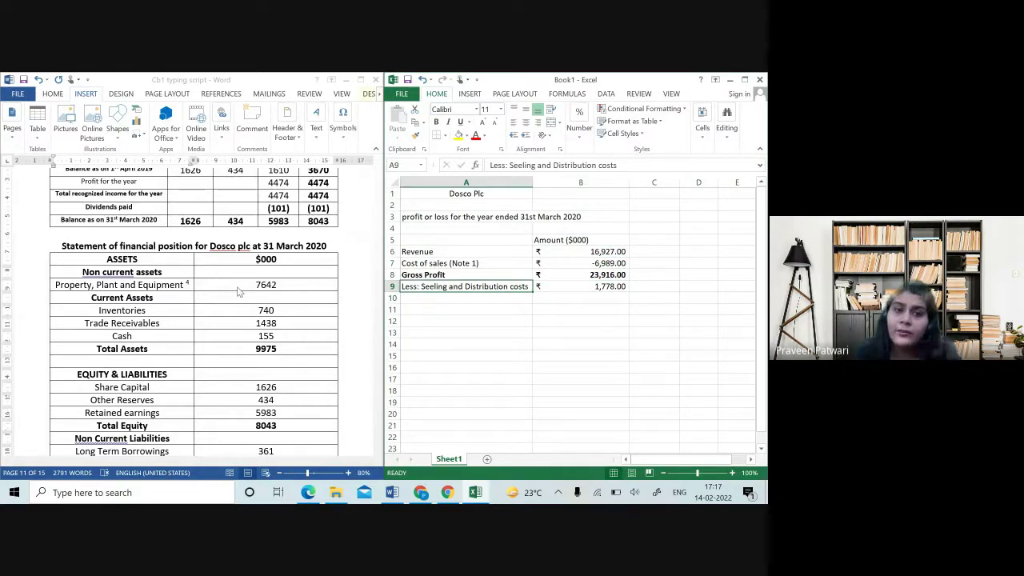
- Switch to the Word document and review the notes on cost of sales, selling costs and administrative costs
{"action": "left_click", "coordinate": [237, 293]}
{"action": "scroll", "coordinate": [237, 293], "scroll_direction": "up", "scroll_amount": 4}
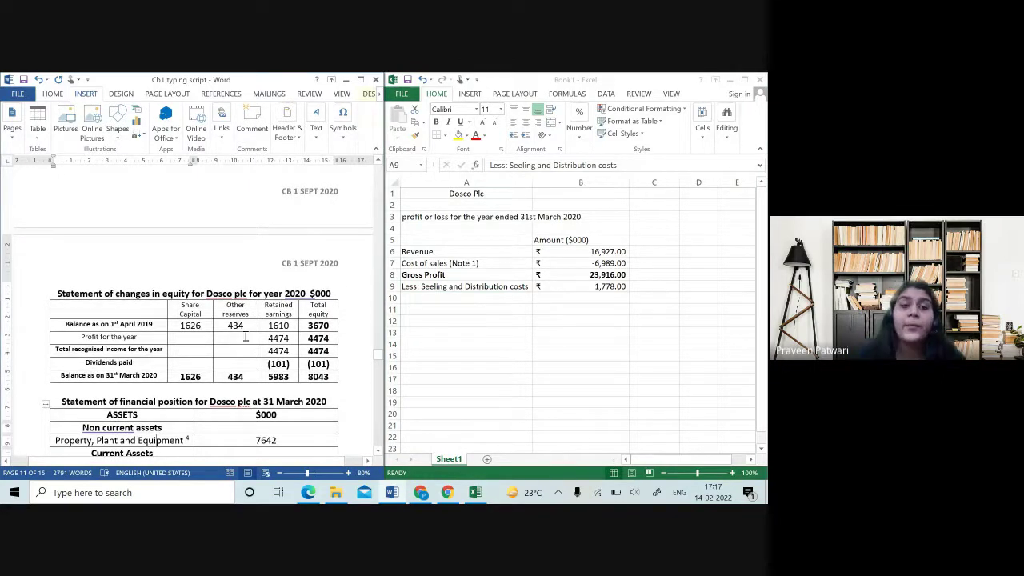
{"action": "scroll", "coordinate": [160, 350], "scroll_direction": "down", "scroll_amount": 4}
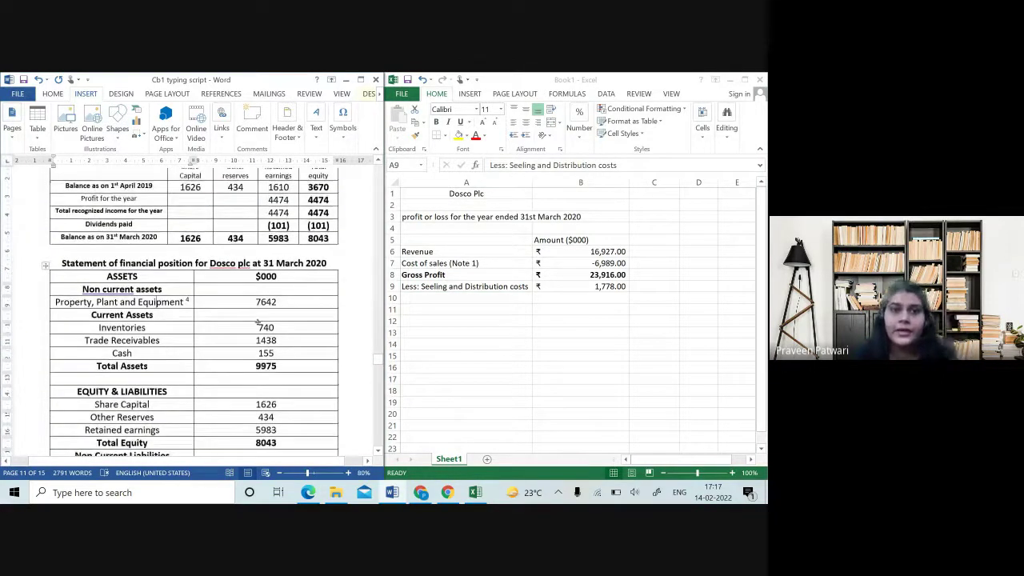
{"action": "scroll", "coordinate": [259, 326], "scroll_direction": "up", "scroll_amount": 6}
{"action": "scroll", "coordinate": [258, 324], "scroll_direction": "up", "scroll_amount": 5}
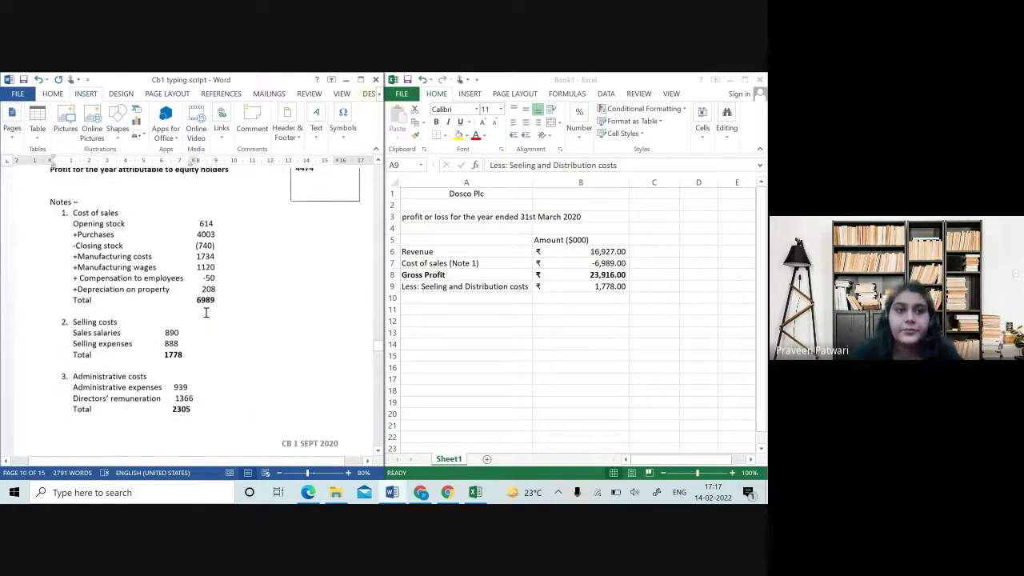
{"action": "scroll", "coordinate": [206, 312], "scroll_direction": "down", "scroll_amount": 1}
{"action": "left_click", "coordinate": [512, 345]}
{"action": "left_click", "coordinate": [440, 312]}
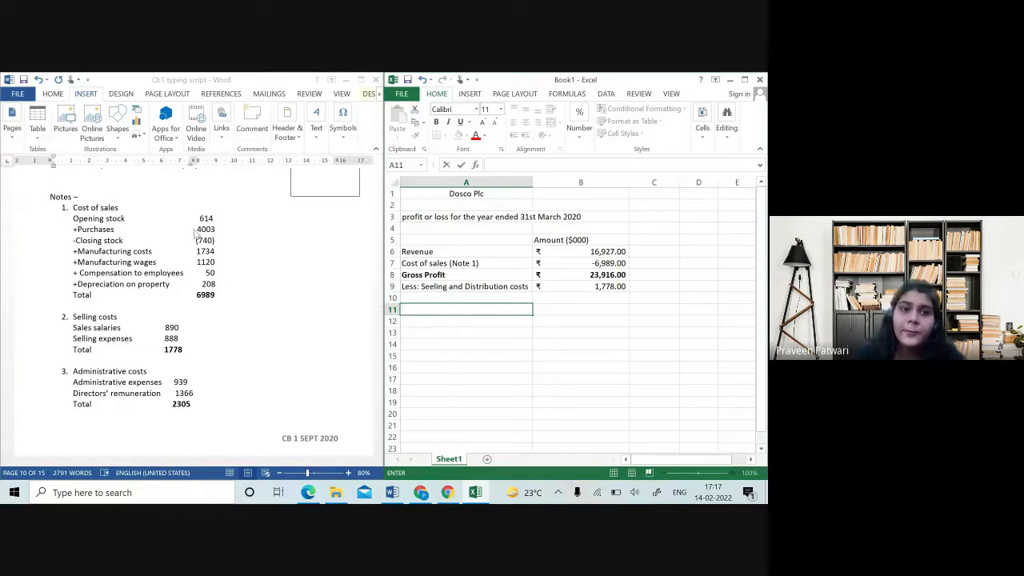
{"action": "left_click", "coordinate": [204, 274]}
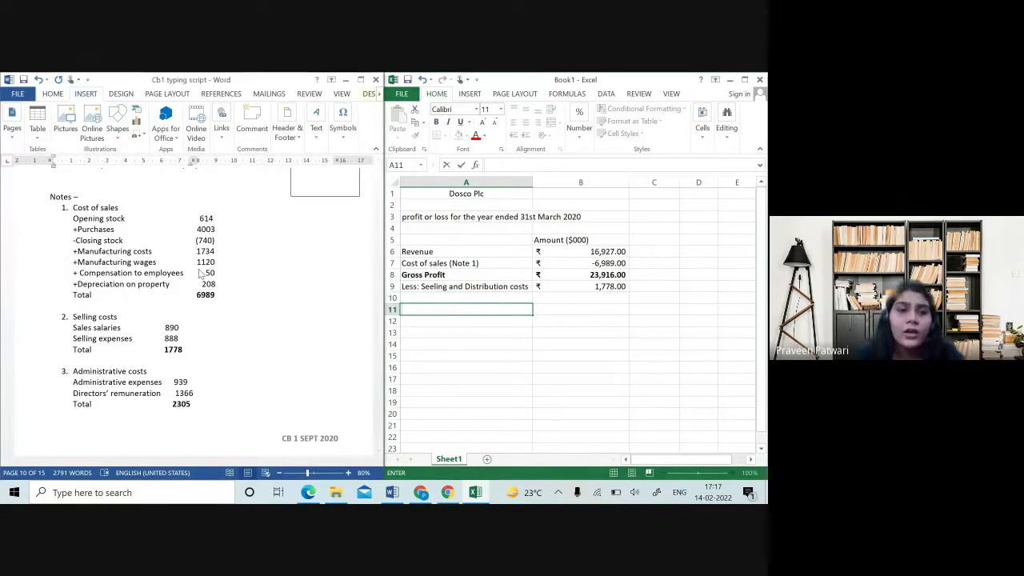
{"action": "left_click", "coordinate": [131, 251]}
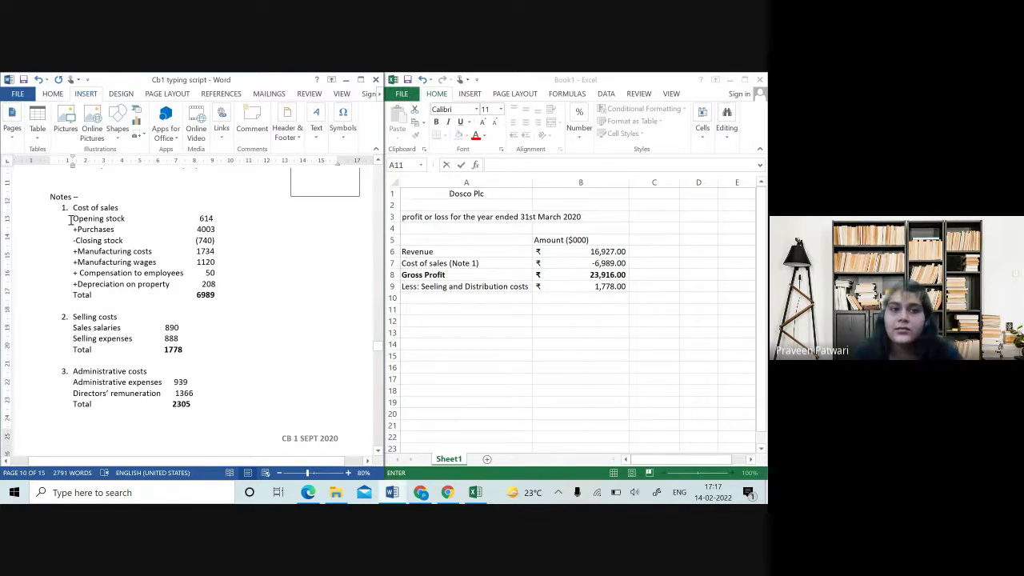
{"action": "scroll", "coordinate": [164, 323], "scroll_direction": "down", "scroll_amount": 2}
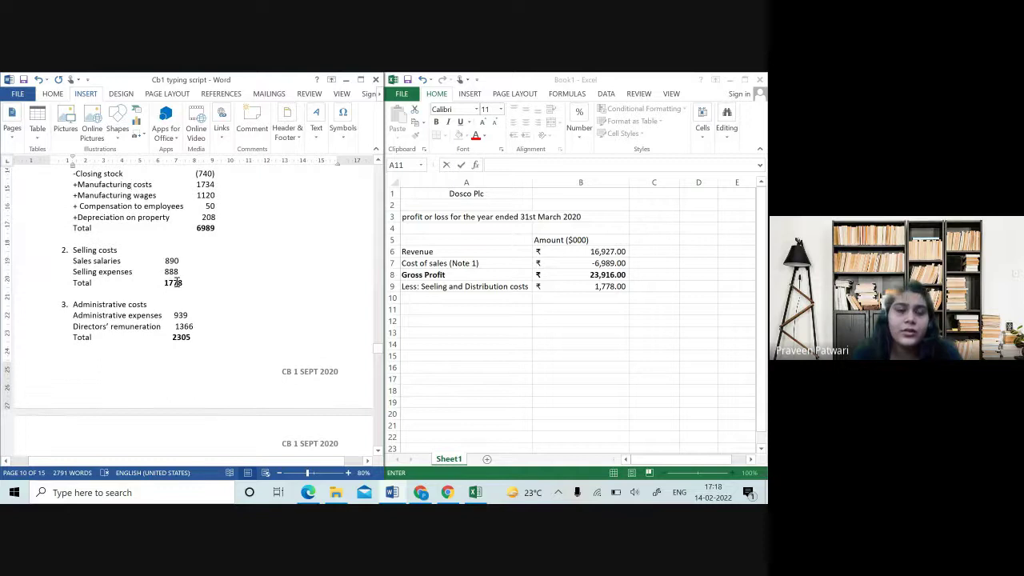
- Delete the Selling costs note with its figures and start an empty list item numbered 2 in its place
{"action": "left_click_drag", "start_coordinate": [188, 288], "coordinate": [72, 250]}
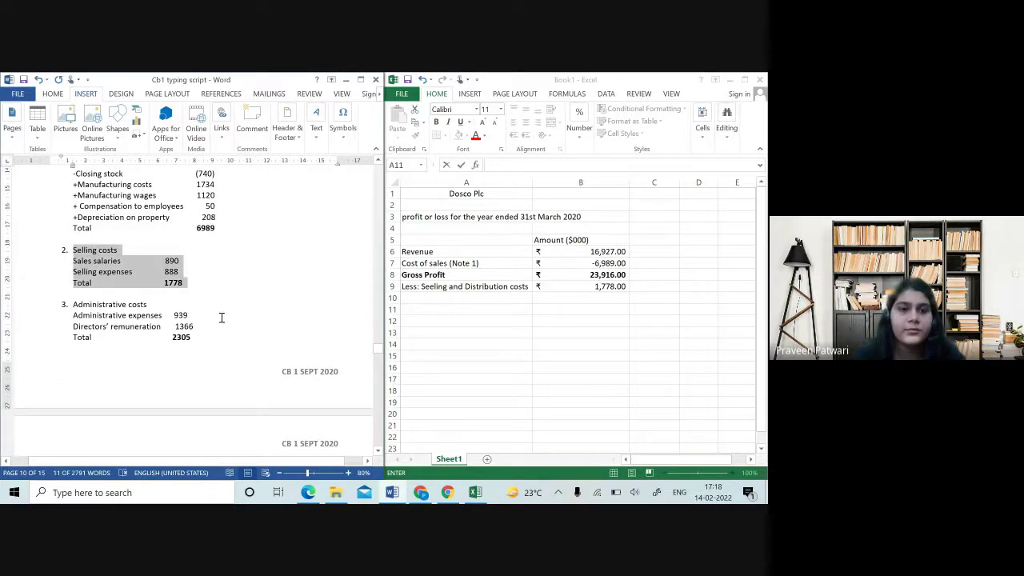
{"action": "key", "text": "Delete"}
{"action": "scroll", "coordinate": [317, 270], "scroll_direction": "up", "scroll_amount": 5}
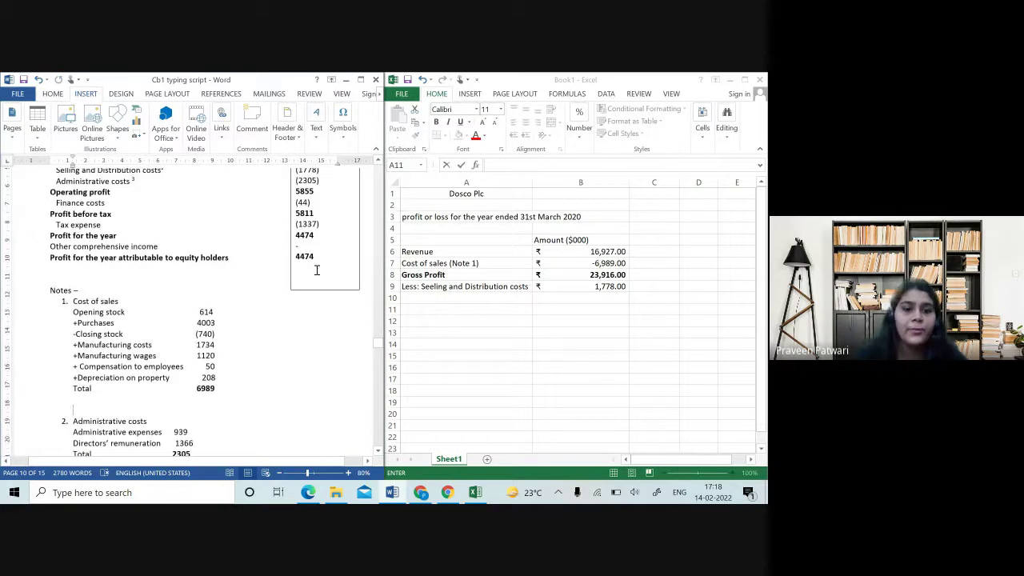
{"action": "type", "text": "2."}
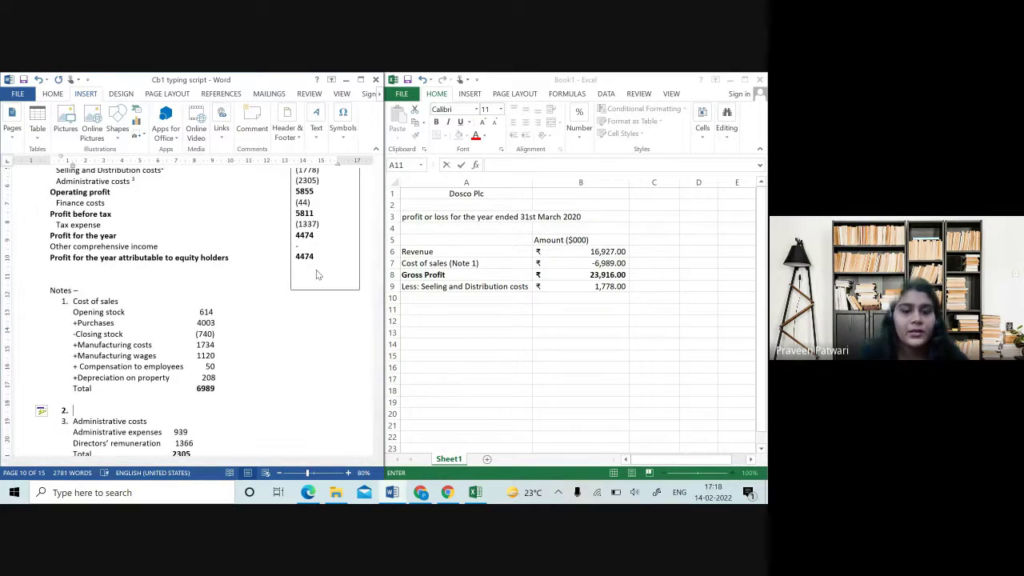
{"action": "key", "text": "BackSpace"}
{"action": "key", "text": "BackSpace"}
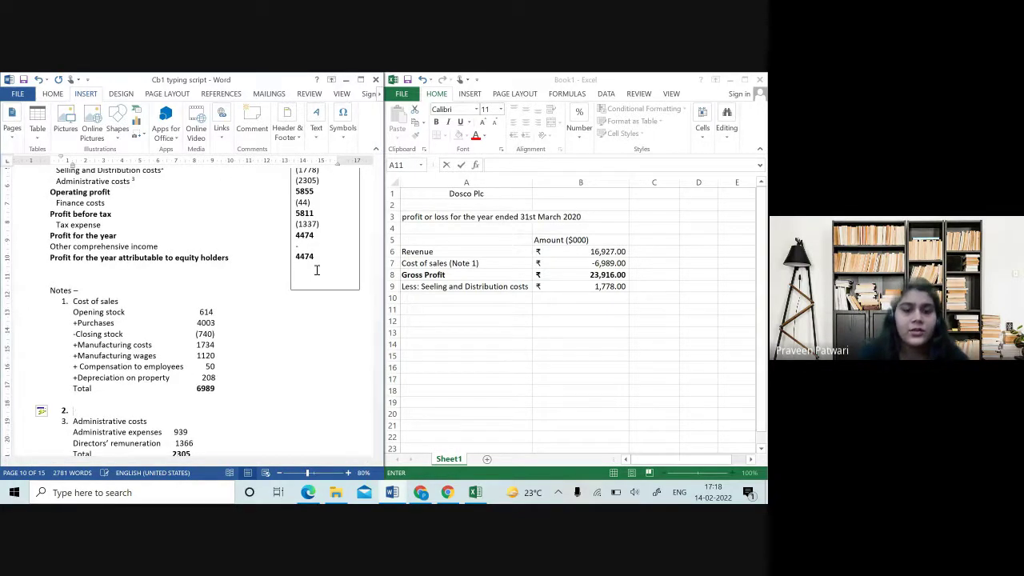
- Enter "Cost of sales" as the heading of note 2 with "Opening stock" on an unnumbered line below it
{"action": "type", "text": "Cost of s"}
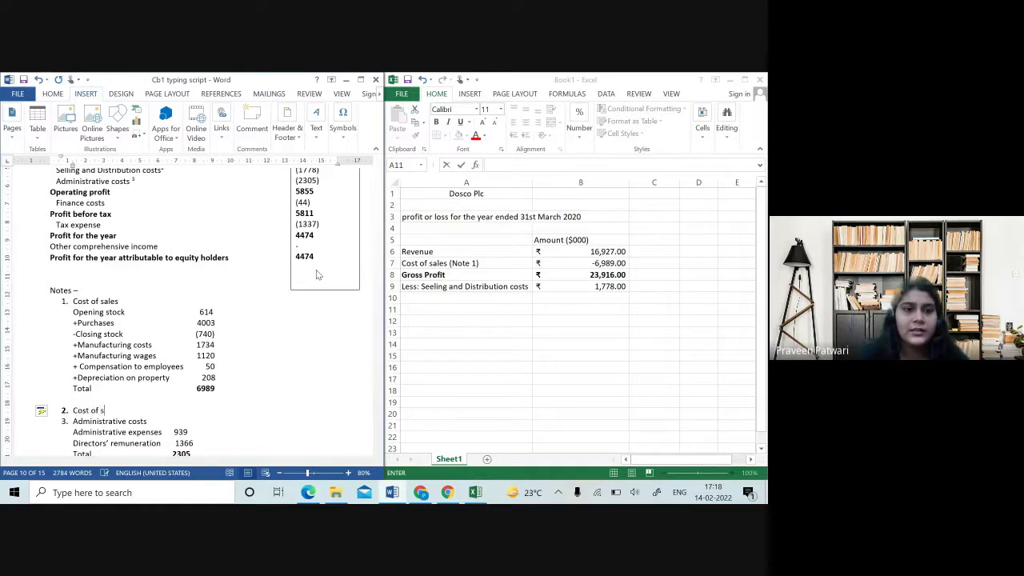
{"action": "type", "text": "ales"}
{"action": "key", "text": "shift+Return"}
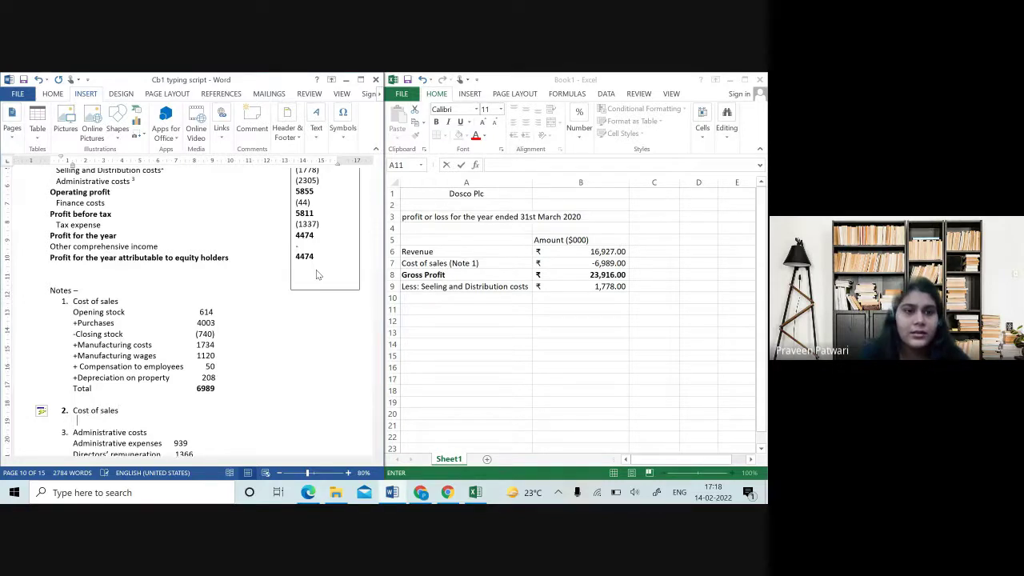
{"action": "type", "text": "Opening stock"}
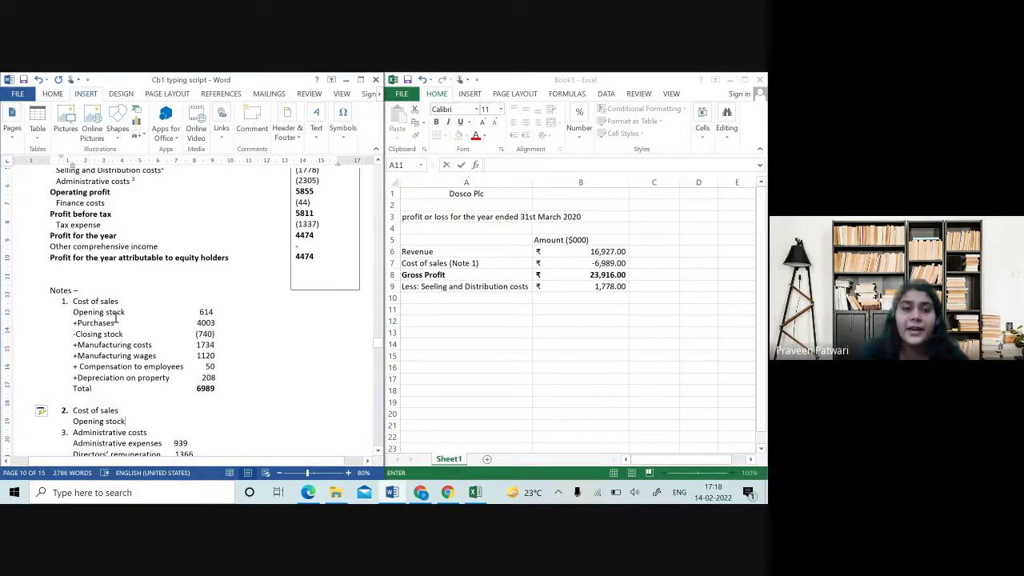
- Add the unnumbered lines "+Purchases", "-Closing stock" and "+Manufacturing costs" below Opening stock in note 2
{"action": "key", "text": "Return"}
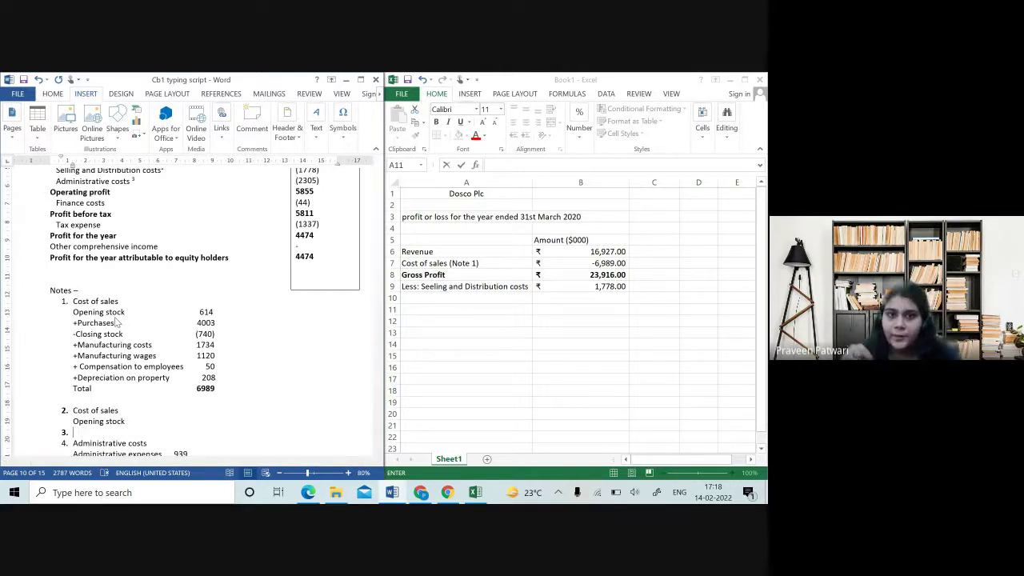
{"action": "key", "text": "BackSpace"}
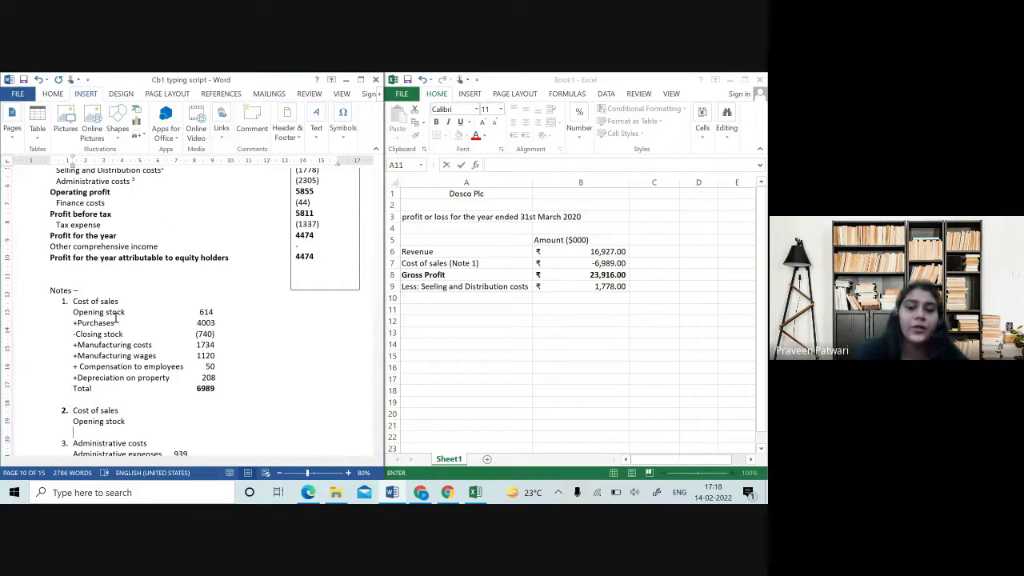
{"action": "type", "text": "+Purc"}
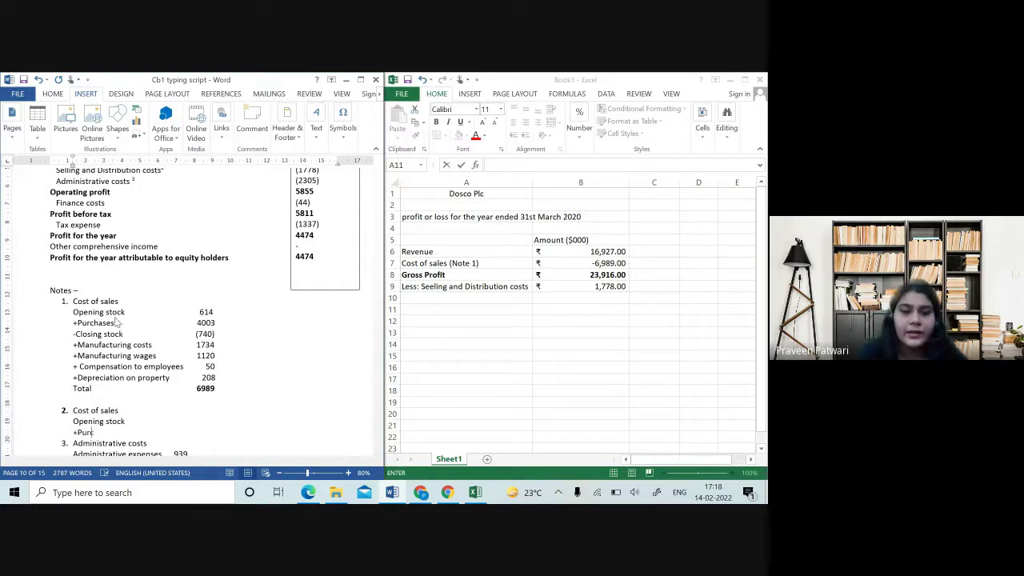
{"action": "type", "text": "he"}
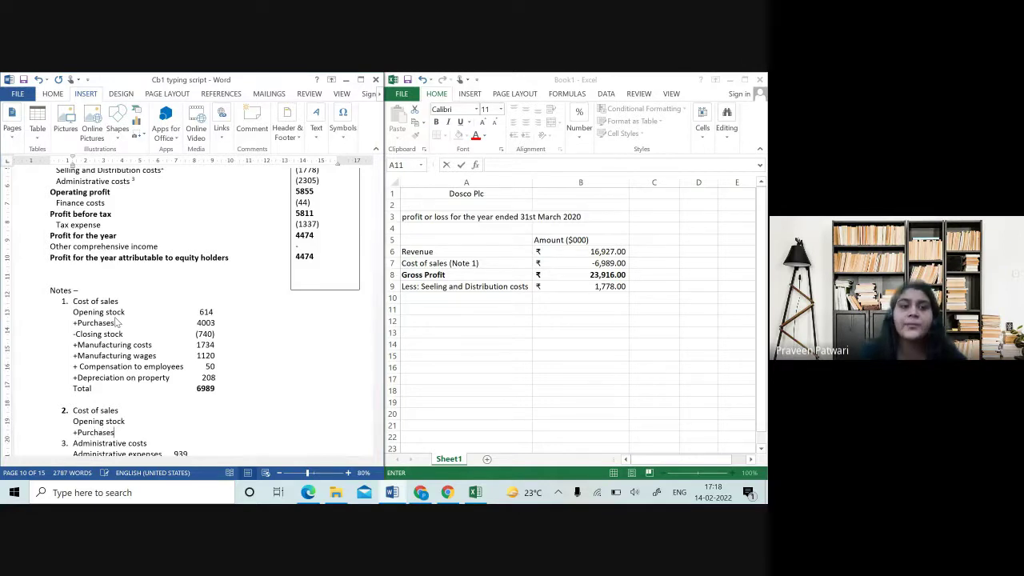
{"action": "type", "text": "ses"}
{"action": "key", "text": "Return"}
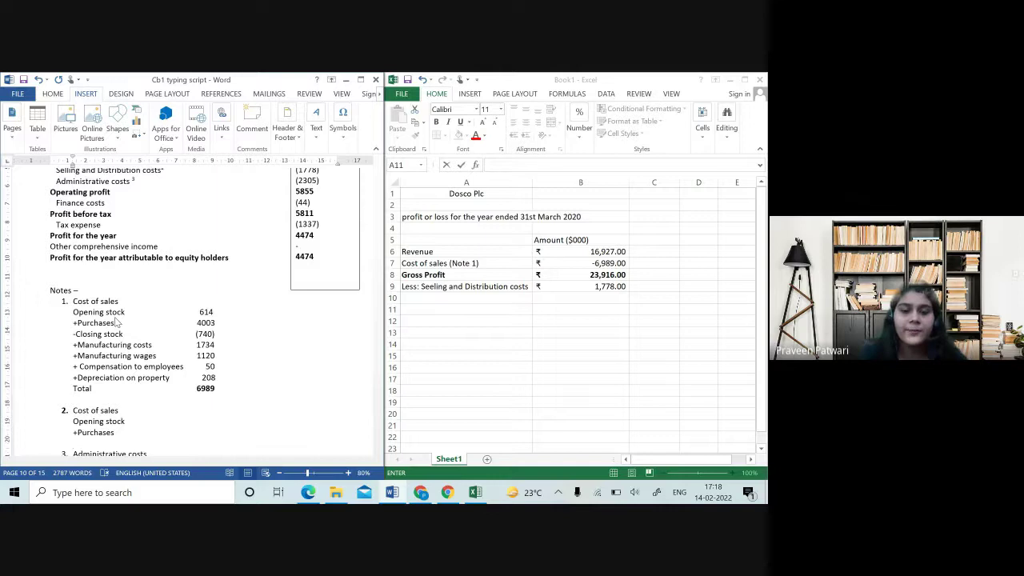
{"action": "type", "text": "-Closing"}
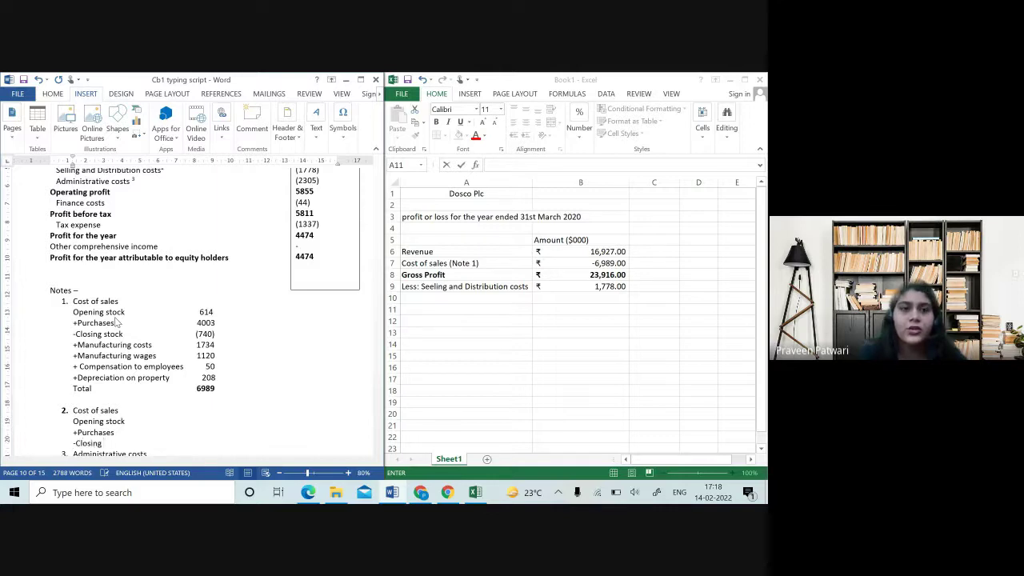
{"action": "type", "text": " stock"}
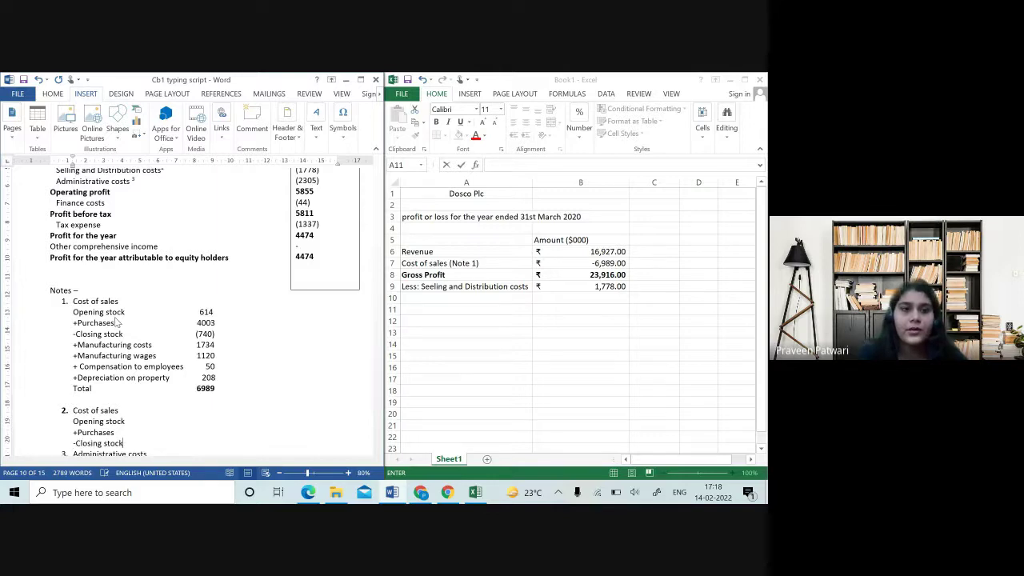
{"action": "key", "text": "Return"}
{"action": "type", "text": "+M"}
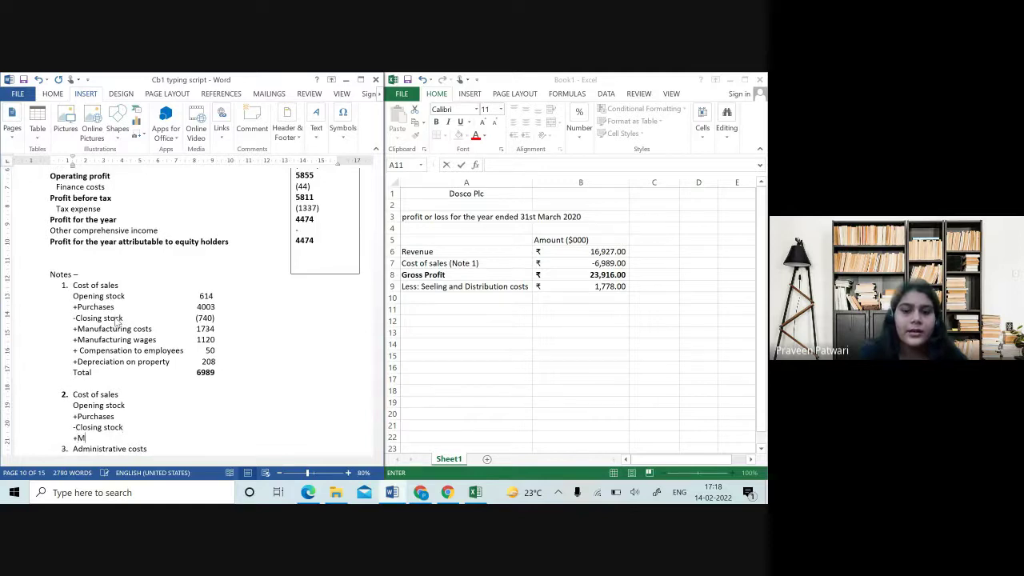
{"action": "type", "text": "anufact"}
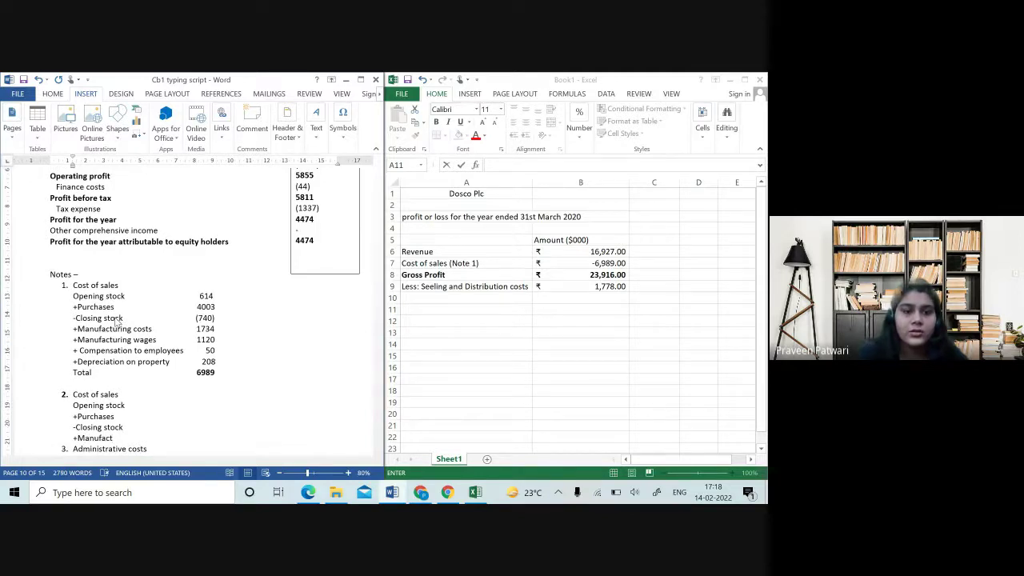
{"action": "type", "text": "uring costs"}
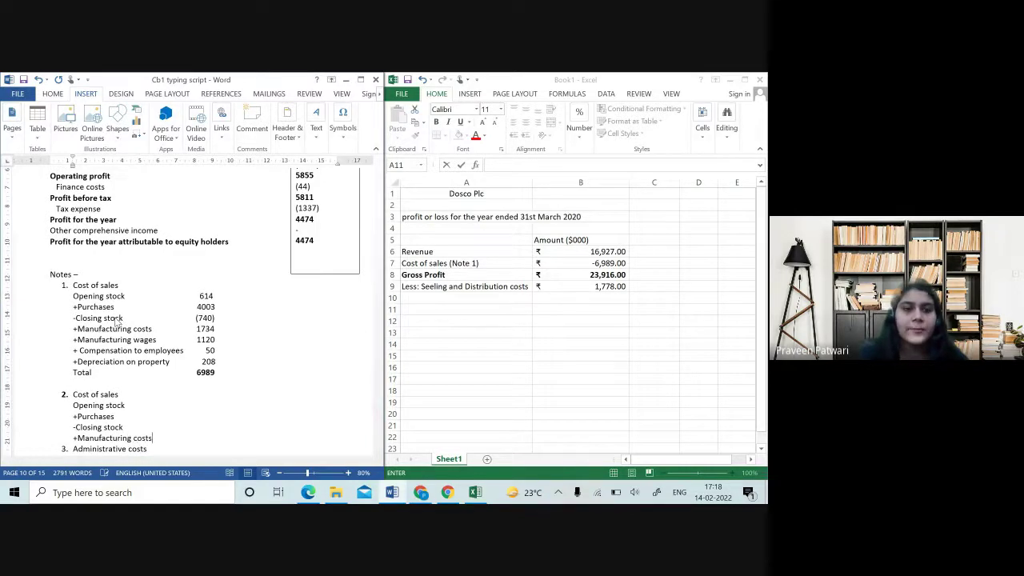
- Enter the amount 614 on the Opening stock line of note 2, spaced away from its label
{"action": "left_click", "coordinate": [177, 408]}
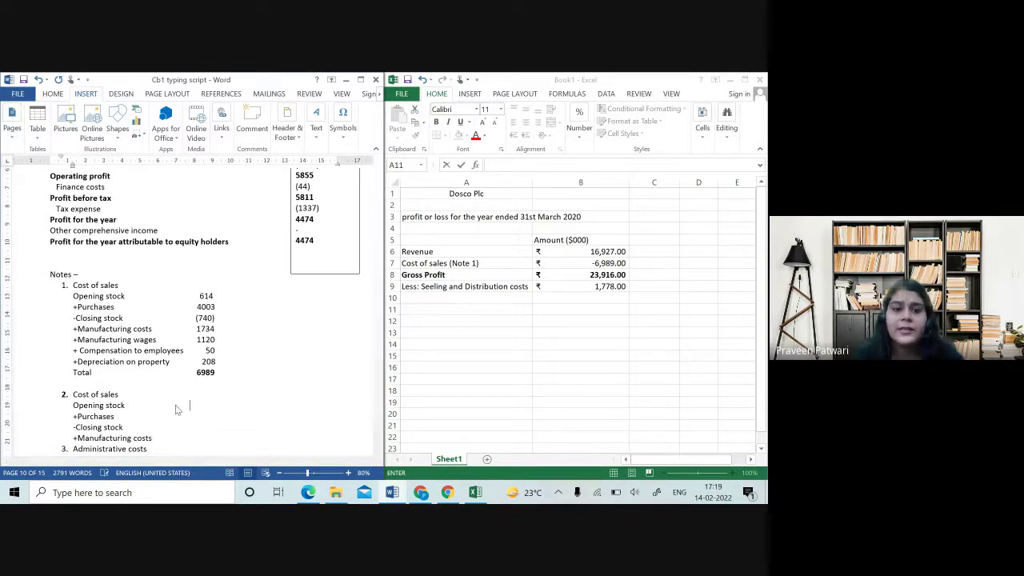
{"action": "key", "text": "Tab"}
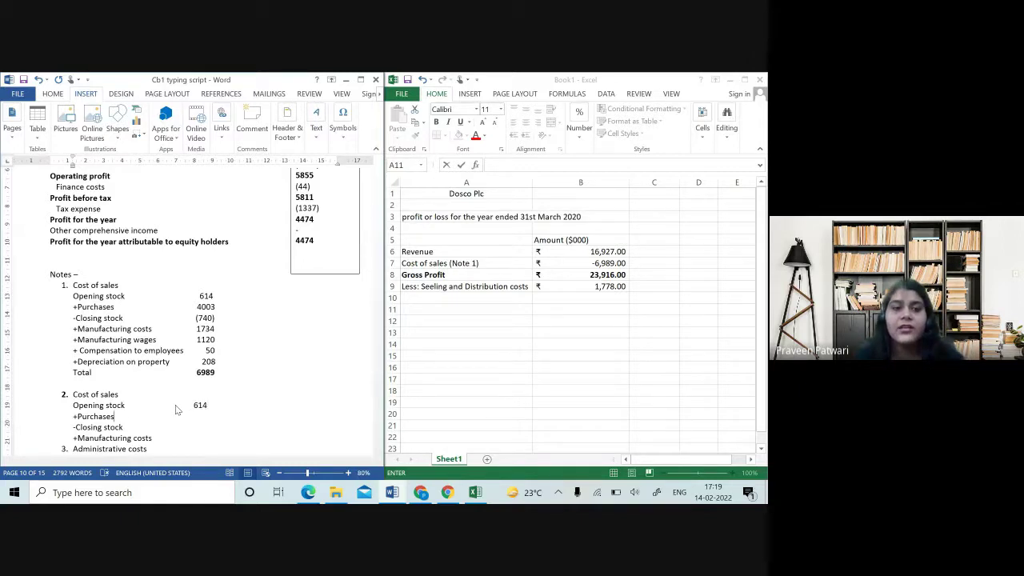
{"action": "key", "text": "Tab"}
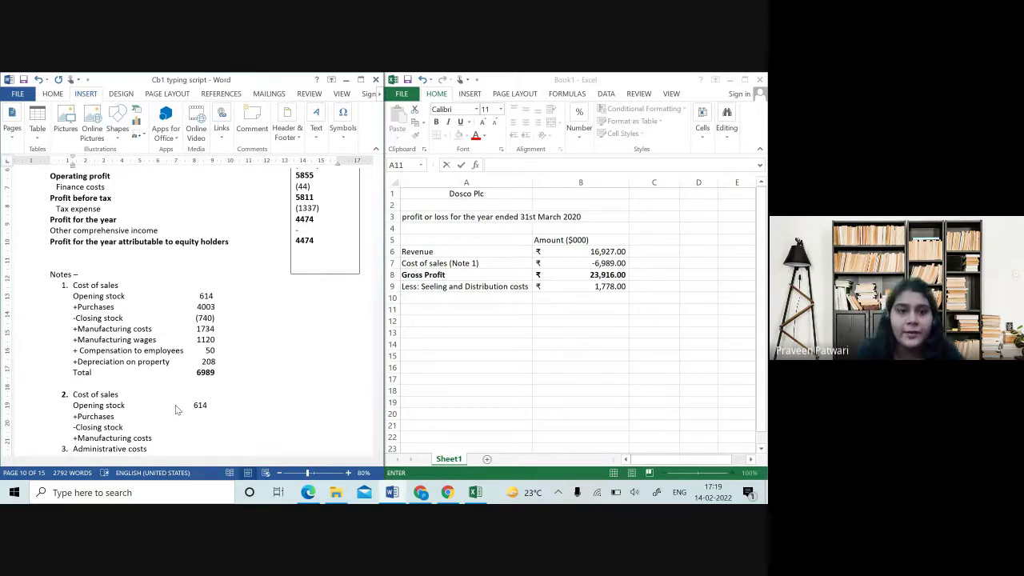
- Insert a 2x2 table below the pasted profit or loss table at the end of the Word document
{"action": "left_click", "coordinate": [469, 340]}
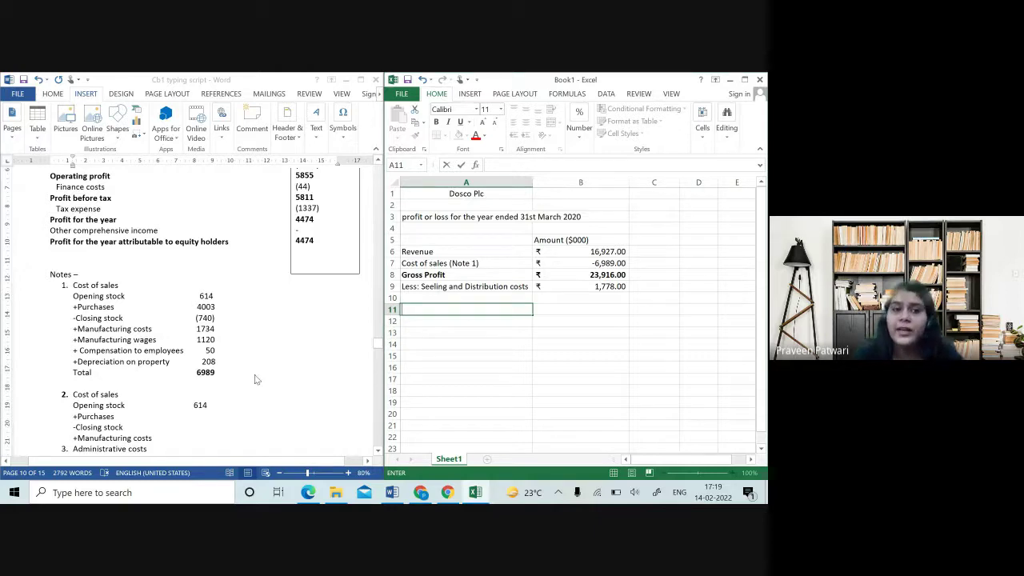
{"action": "scroll", "coordinate": [224, 386], "scroll_direction": "down", "scroll_amount": 10}
{"action": "scroll", "coordinate": [224, 386], "scroll_direction": "down", "scroll_amount": 1}
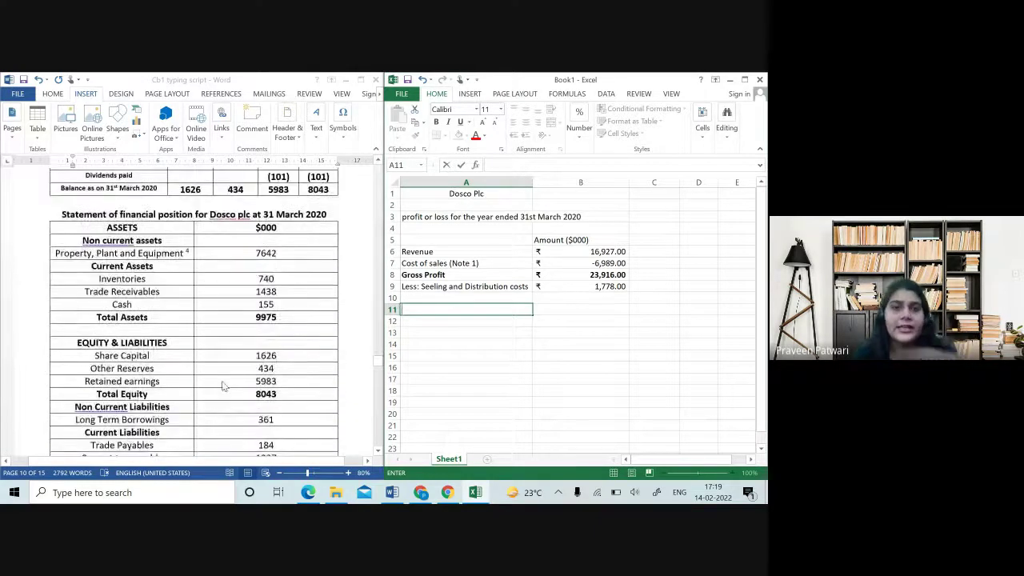
{"action": "scroll", "coordinate": [224, 386], "scroll_direction": "down", "scroll_amount": 20}
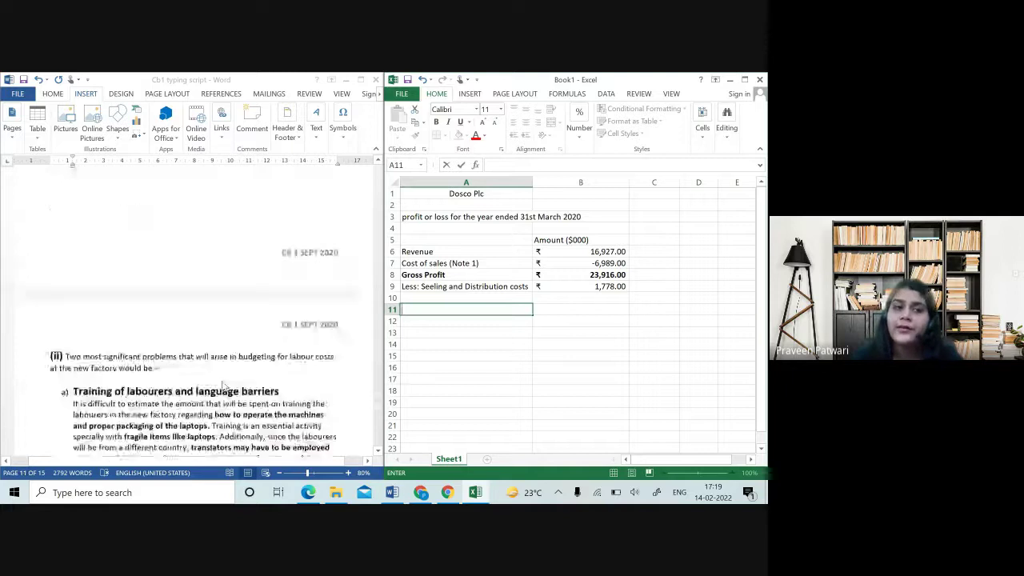
{"action": "scroll", "coordinate": [224, 386], "scroll_direction": "down", "scroll_amount": 2}
{"action": "left_click", "coordinate": [271, 281]}
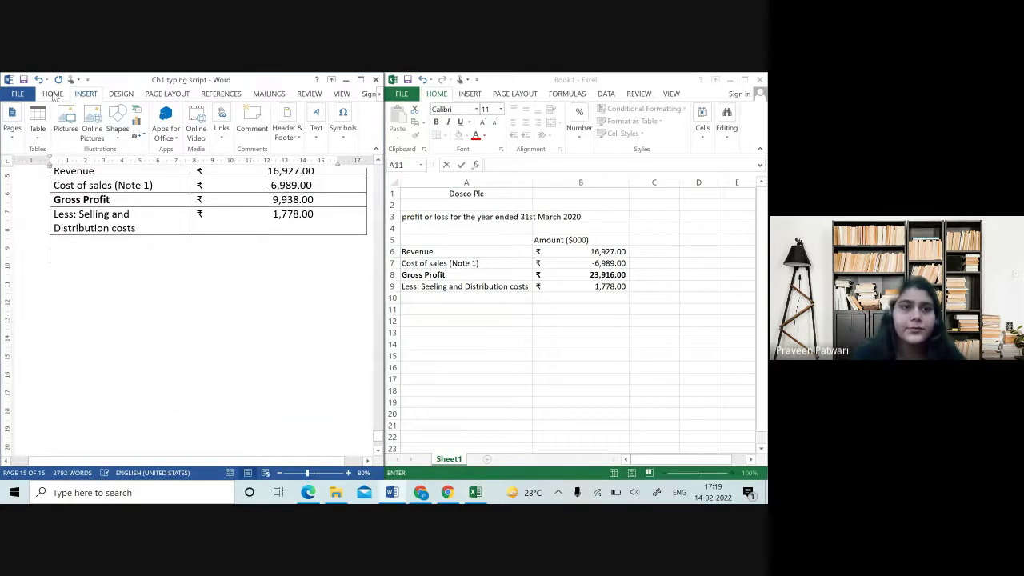
{"action": "left_click", "coordinate": [37, 124]}
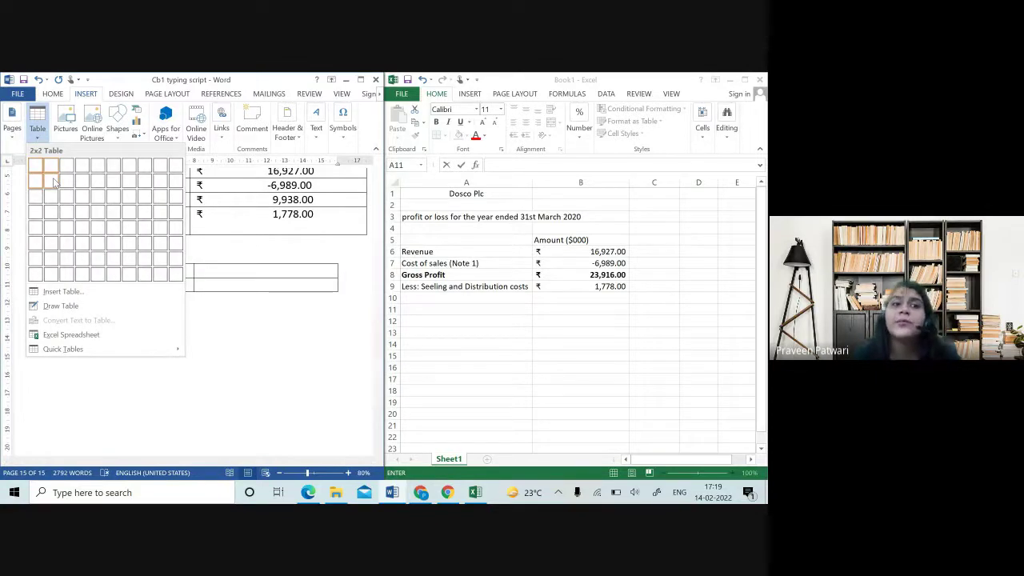
{"action": "left_click", "coordinate": [54, 182]}
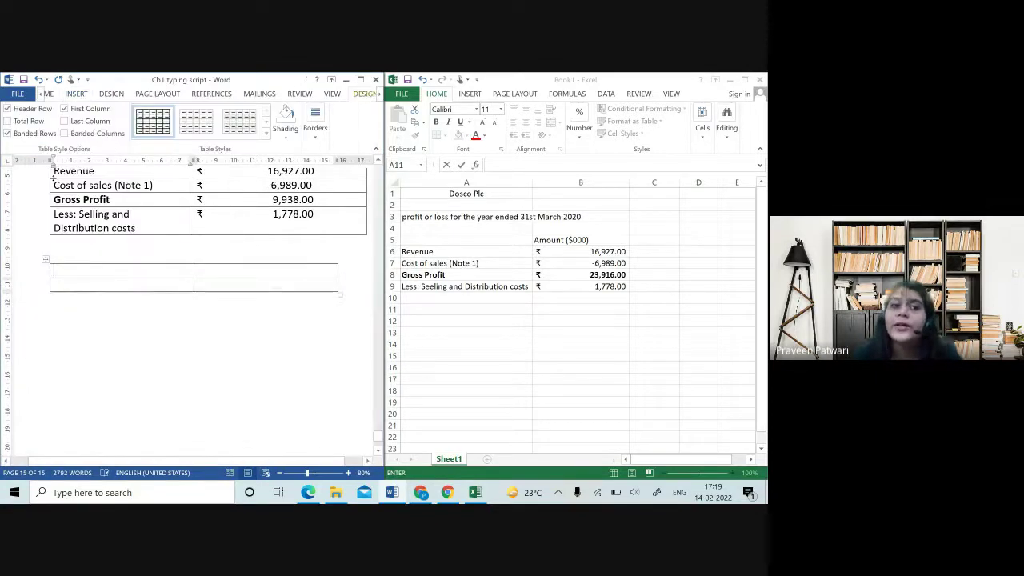
- View the options for inserting rows and columns from the second column of the new table
{"action": "left_click", "coordinate": [272, 270]}
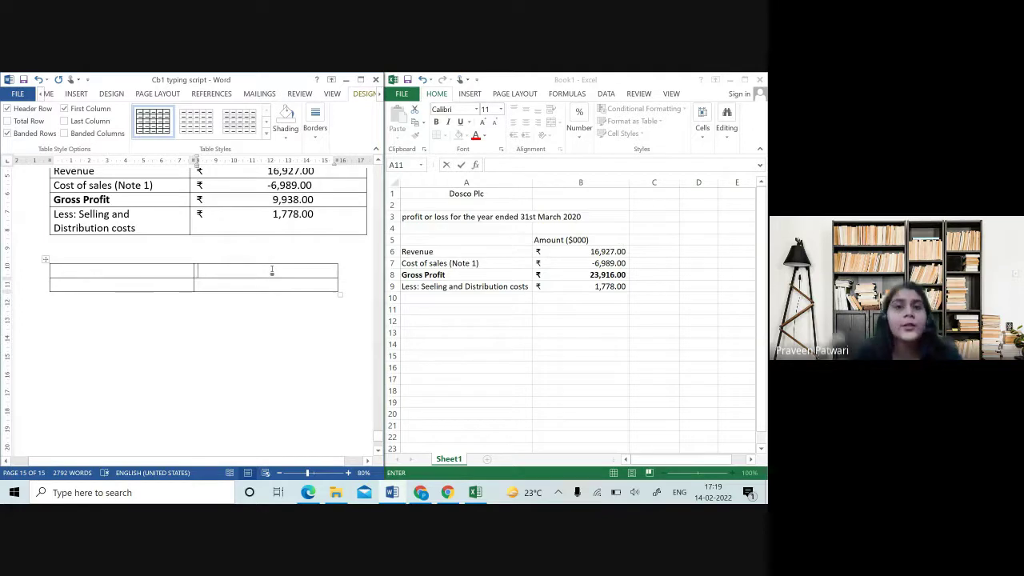
{"action": "right_click", "coordinate": [271, 270]}
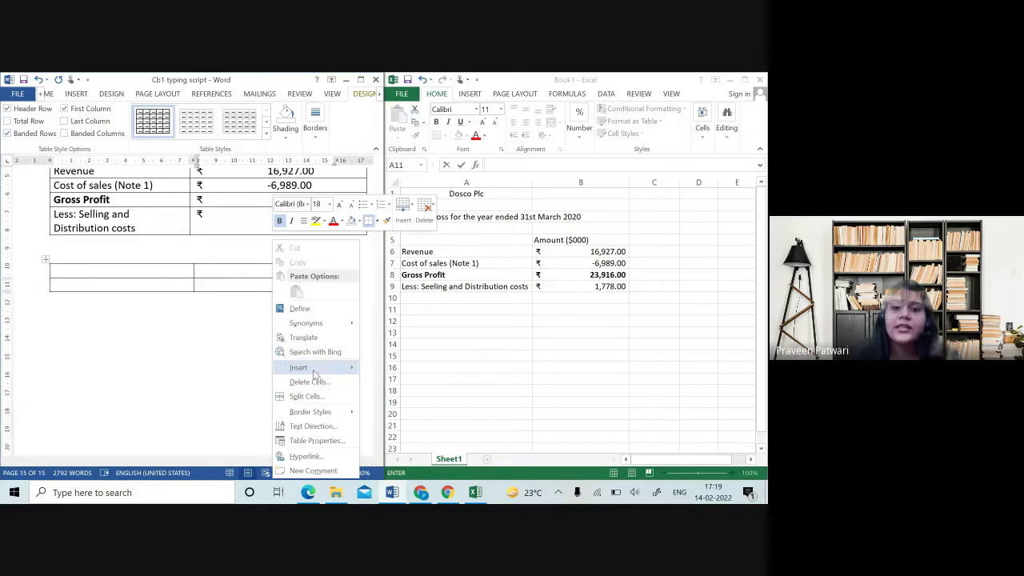
{"action": "mouse_move", "coordinate": [316, 370]}
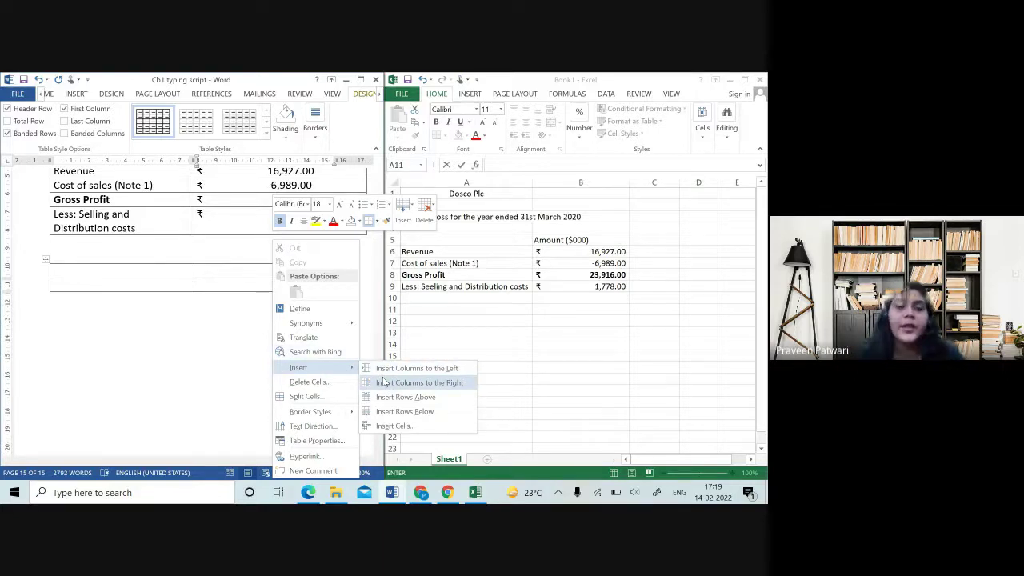
{"action": "left_click", "coordinate": [227, 258]}
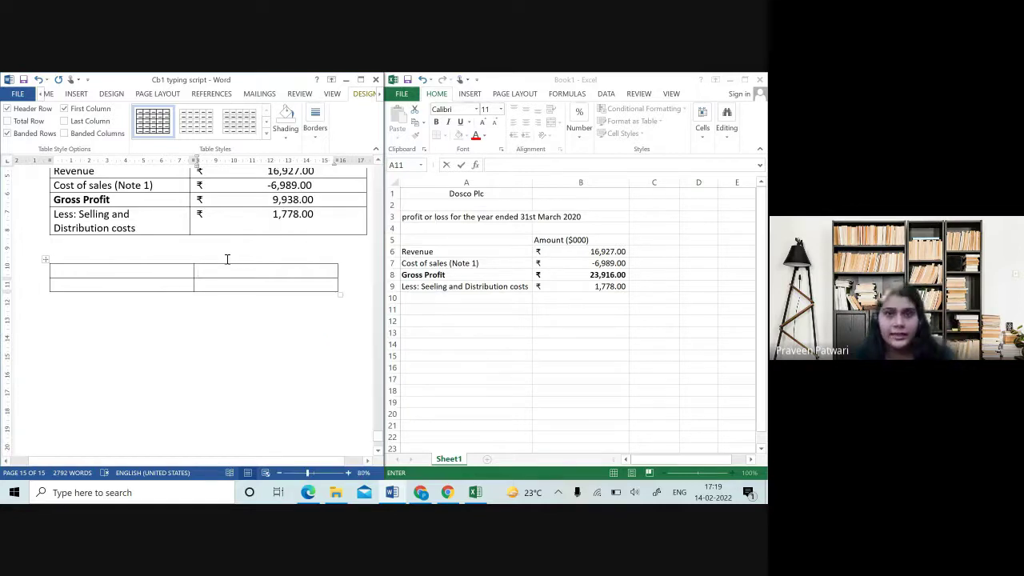
{"action": "left_click", "coordinate": [267, 285]}
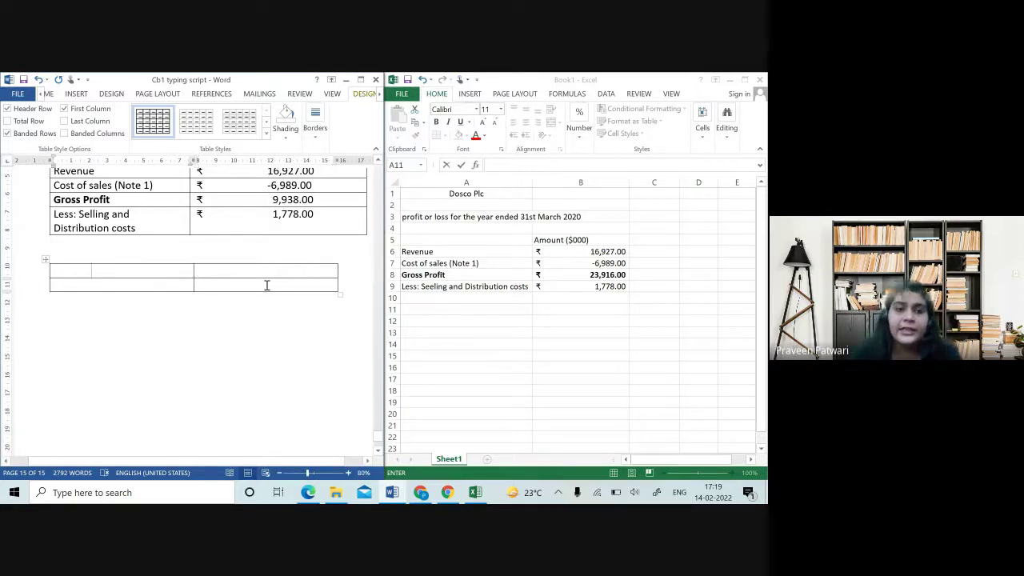